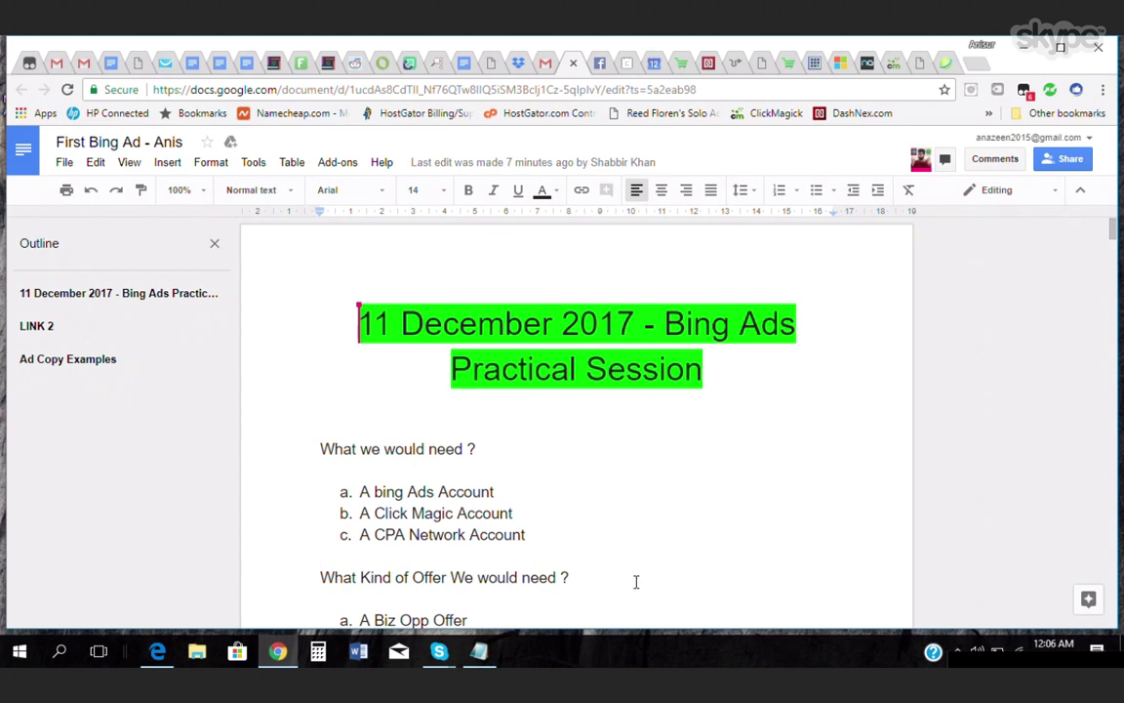
# Review the Bing Ads session notes from the requirements list down to Step 2 on connecting Click Magic and the CPA network.
pyautogui.scroll(-2, 636, 583)
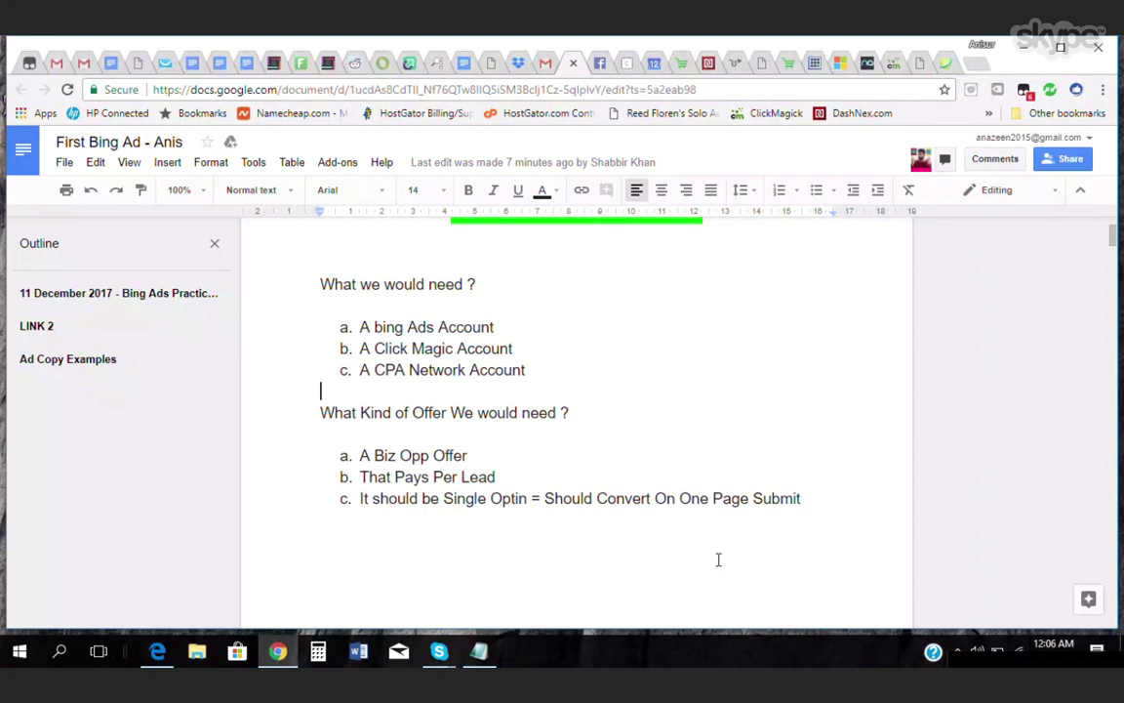
pyautogui.scroll(-4, 718, 560)
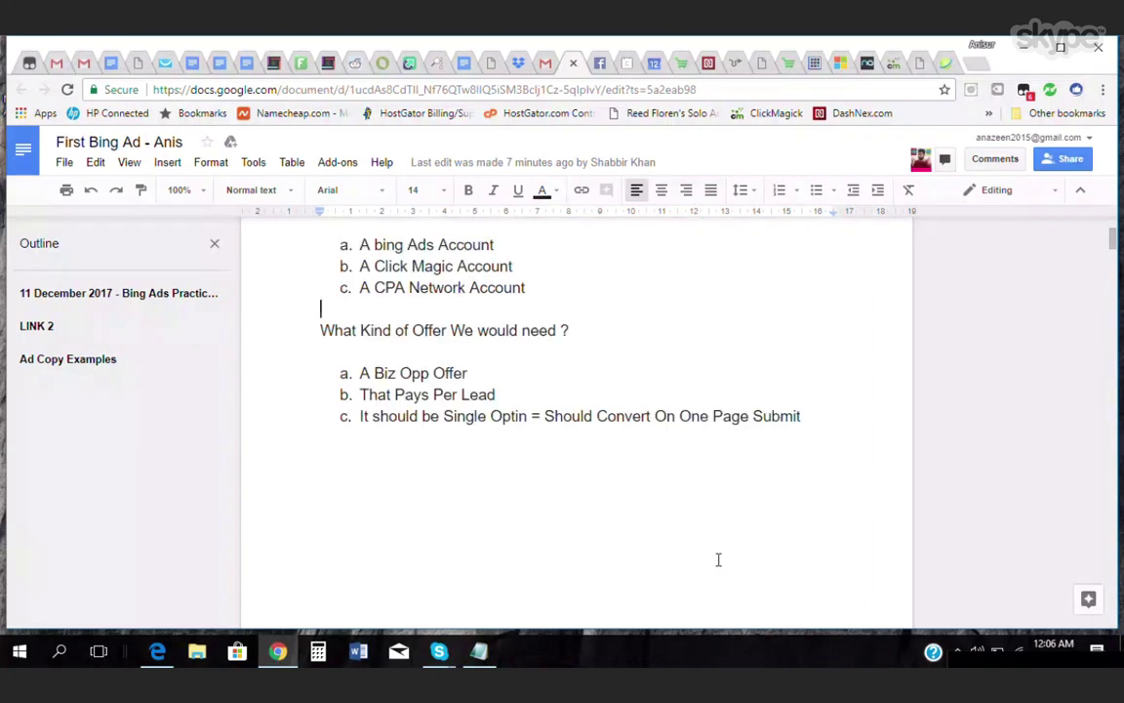
pyautogui.scroll(-5, 718, 559)
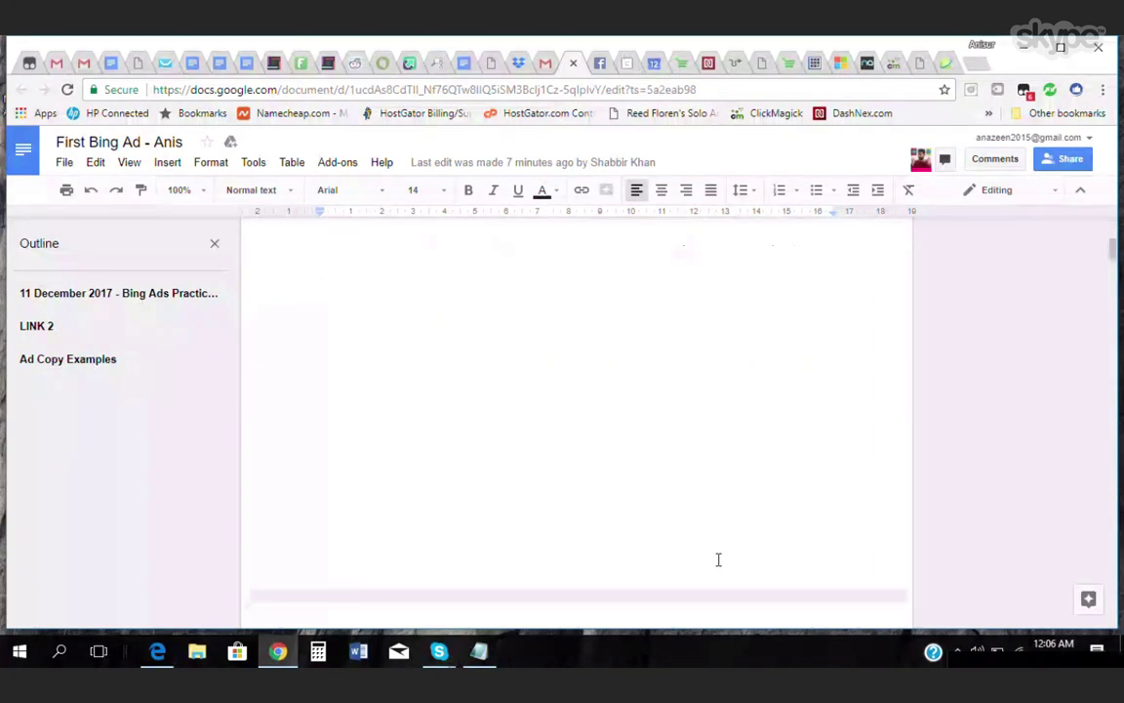
pyautogui.scroll(-3, 718, 560)
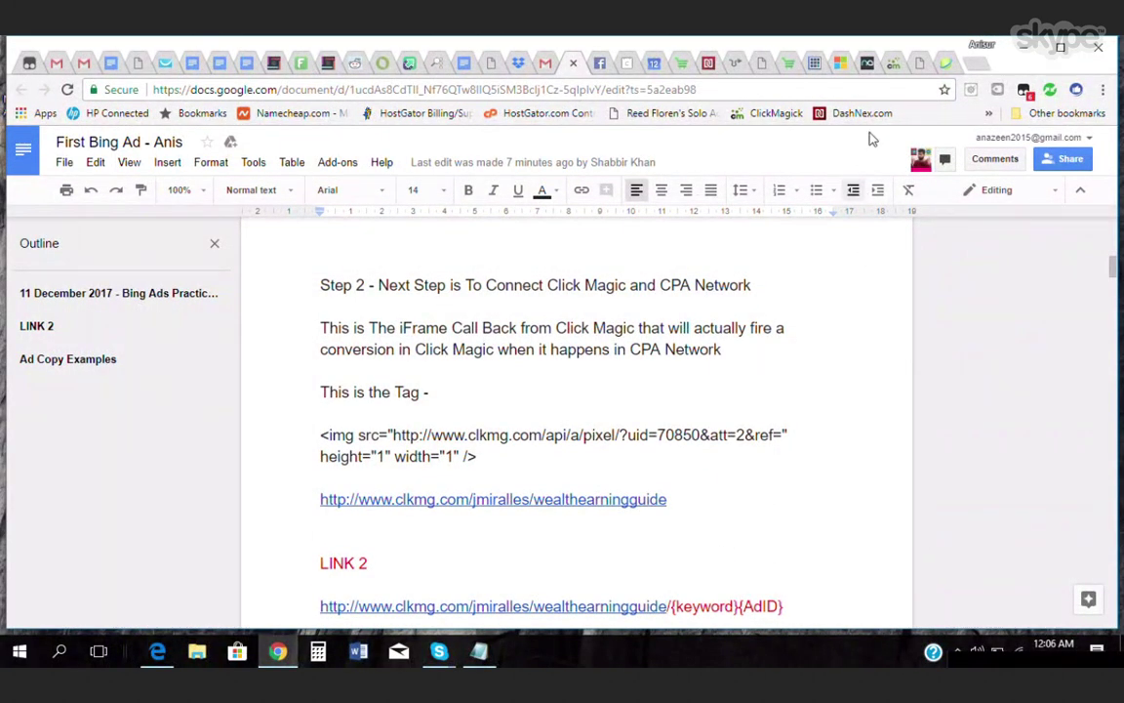
# Switch to ClickMagick, dismiss the intro video and open the Tracking Pixel Builder.
pyautogui.click(892, 64)
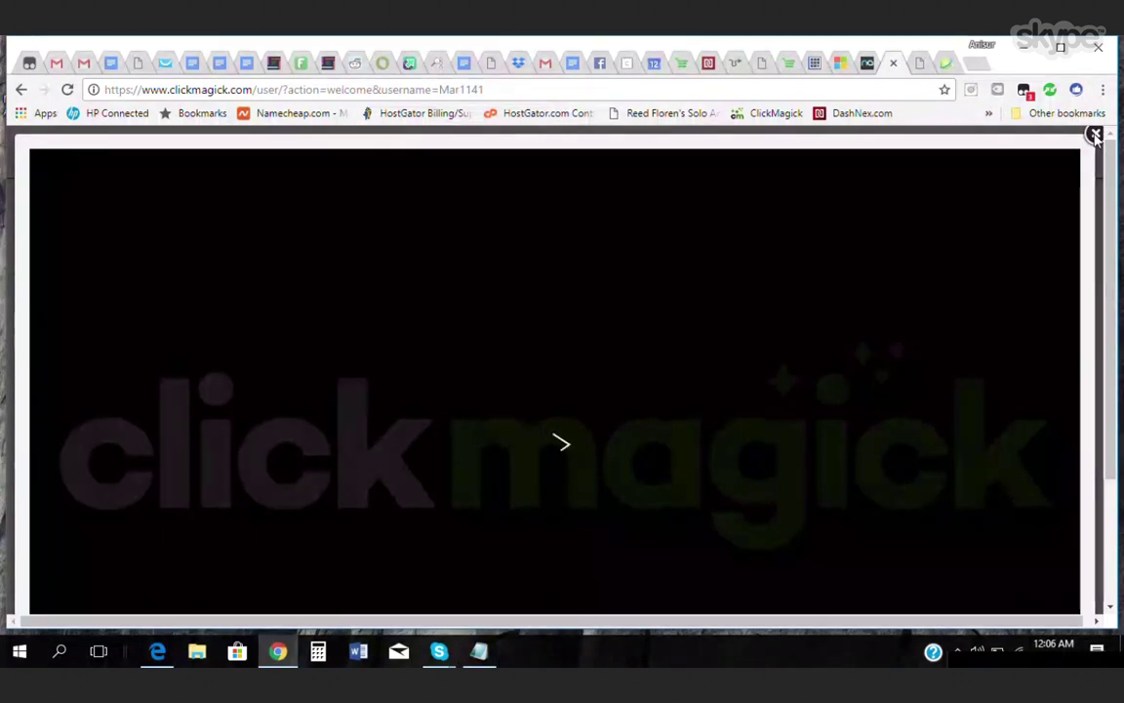
pyautogui.scroll(-2, 1095, 139)
pyautogui.scroll(2, 1095, 139)
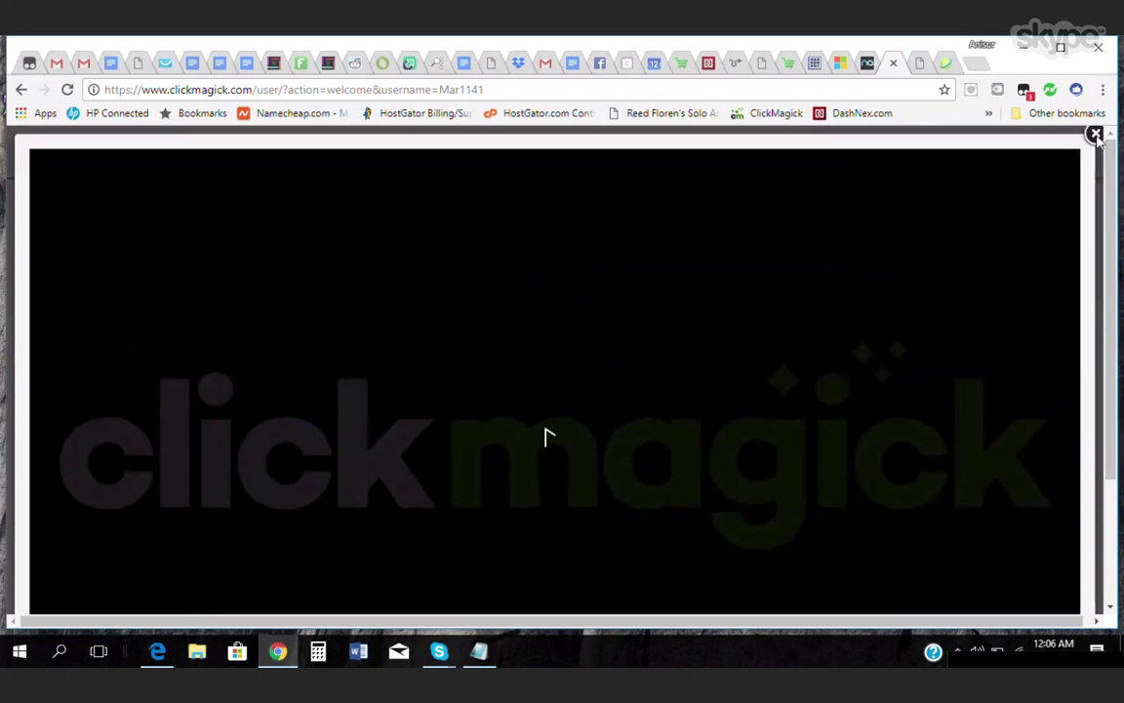
pyautogui.click(1094, 131)
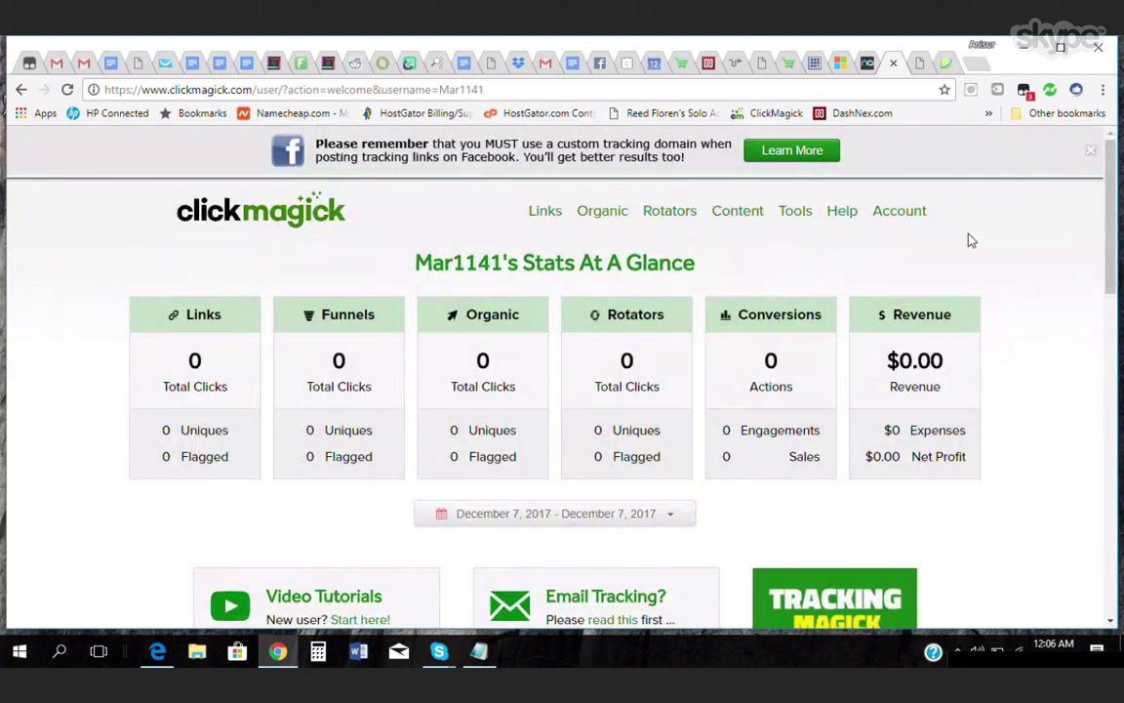
pyautogui.moveTo(806, 223)
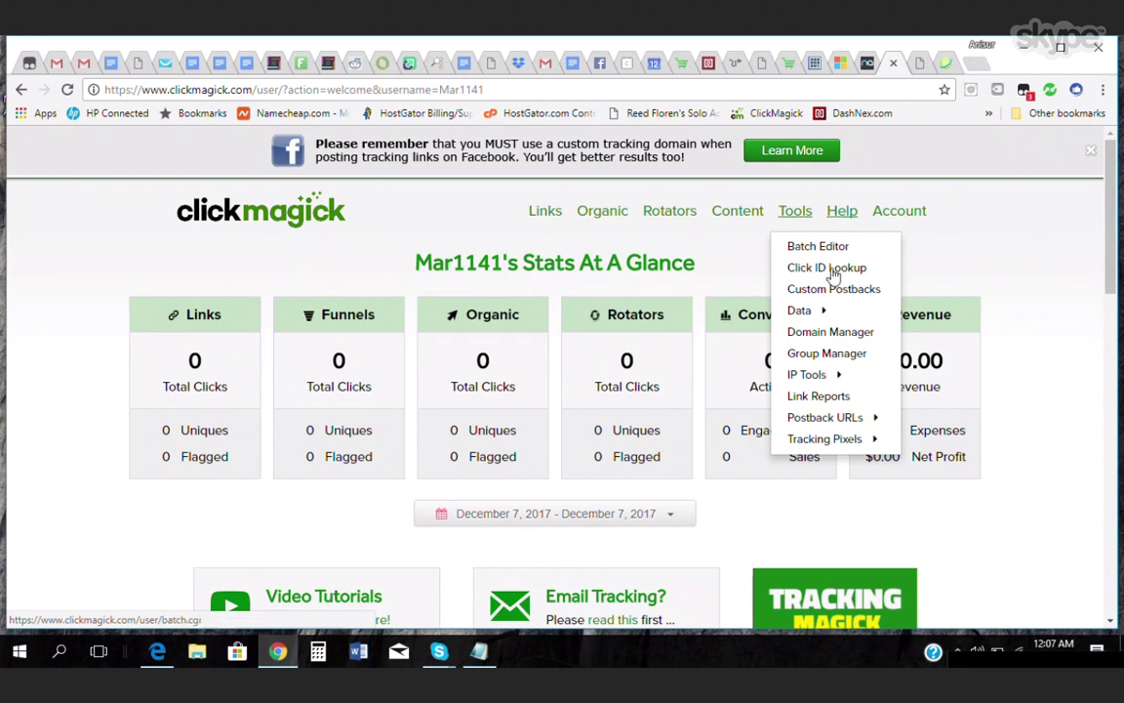
pyautogui.moveTo(829, 444)
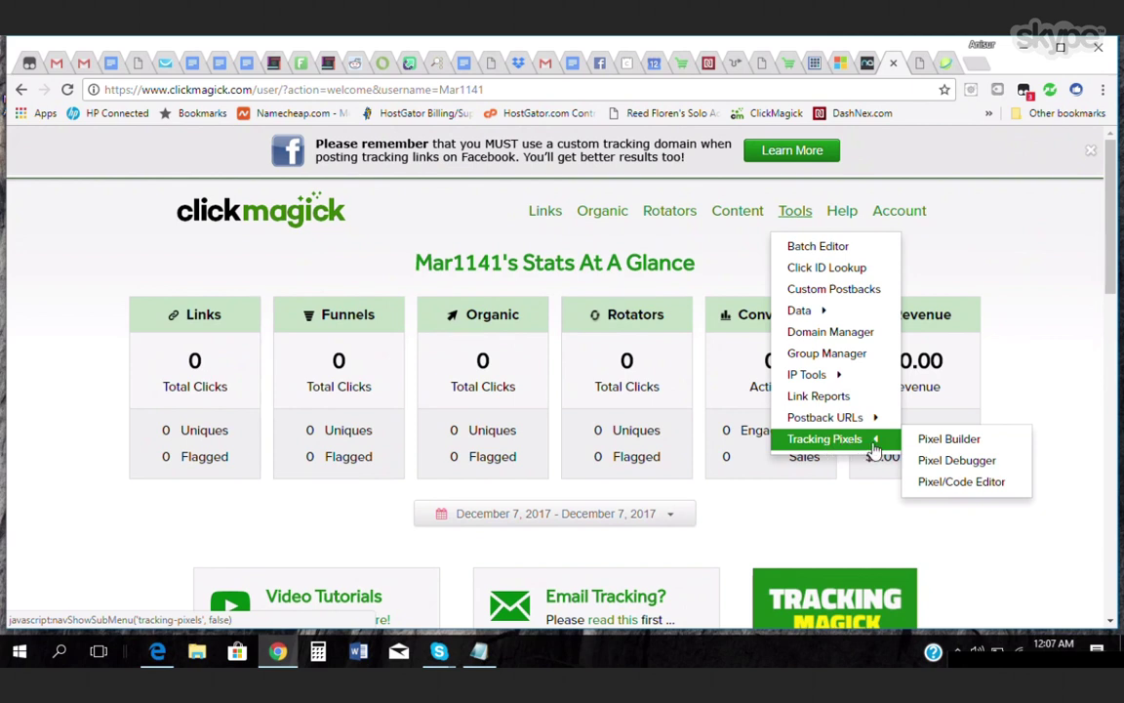
pyautogui.click(935, 440)
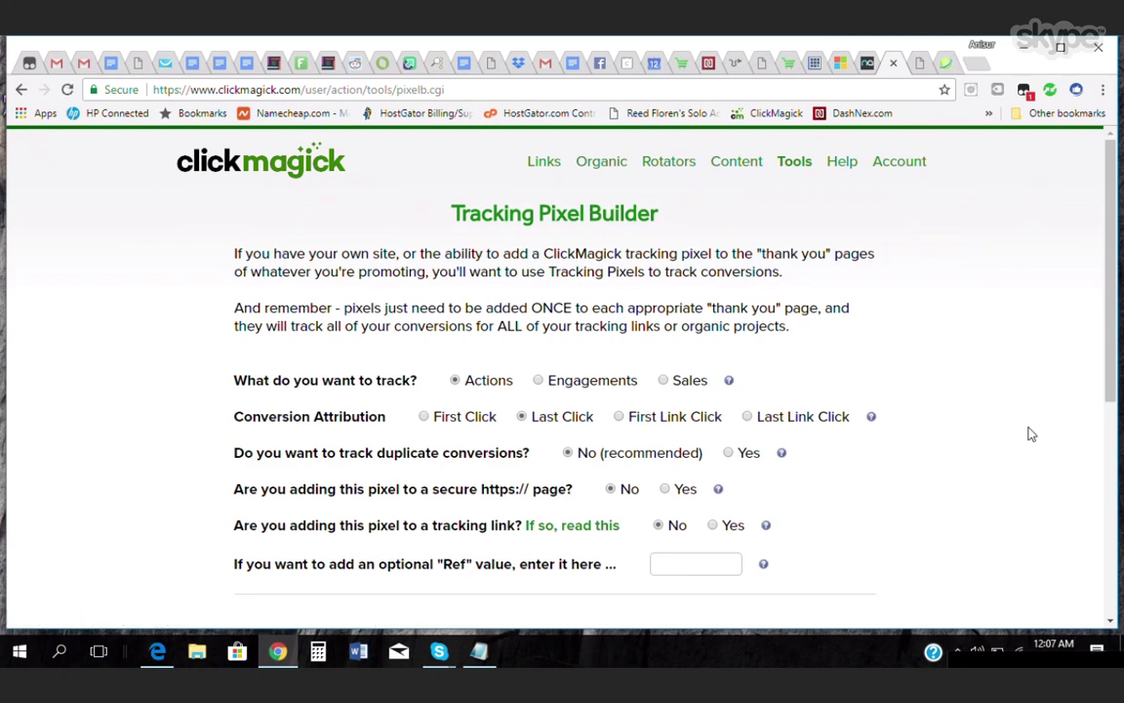
# Copy the complete Image/HTML action tracking pixel code.
pyautogui.scroll(-4, 1060, 338)
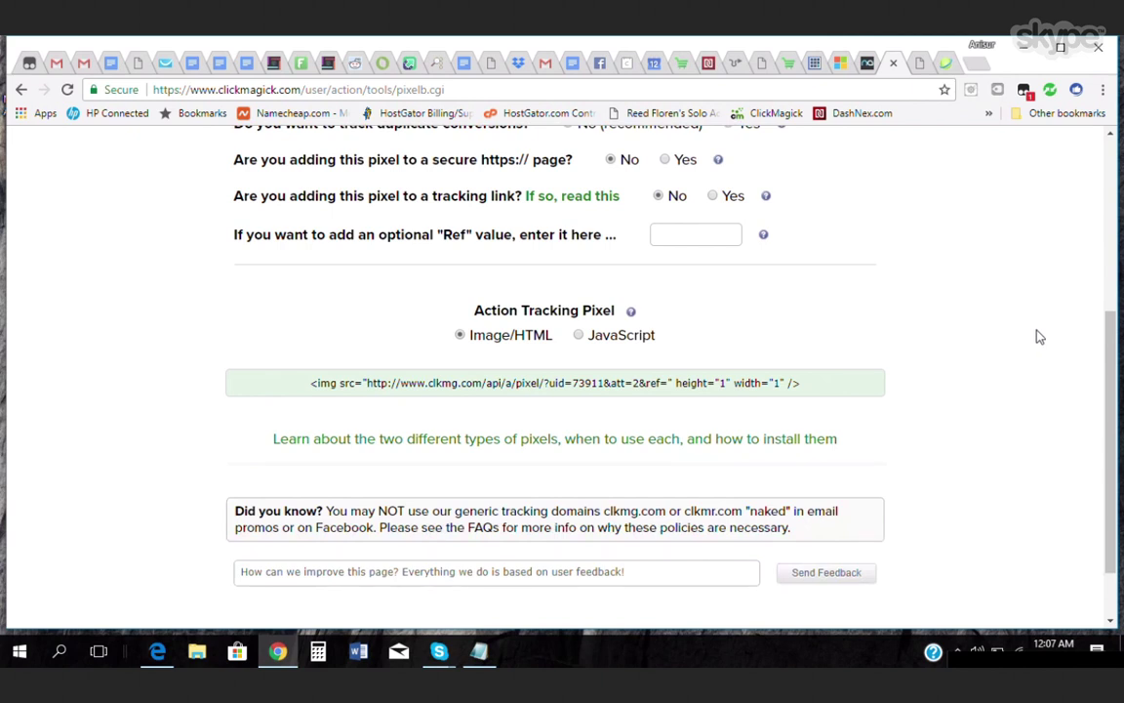
pyautogui.click(309, 384)
pyautogui.hotkey('ctrl', 'a')
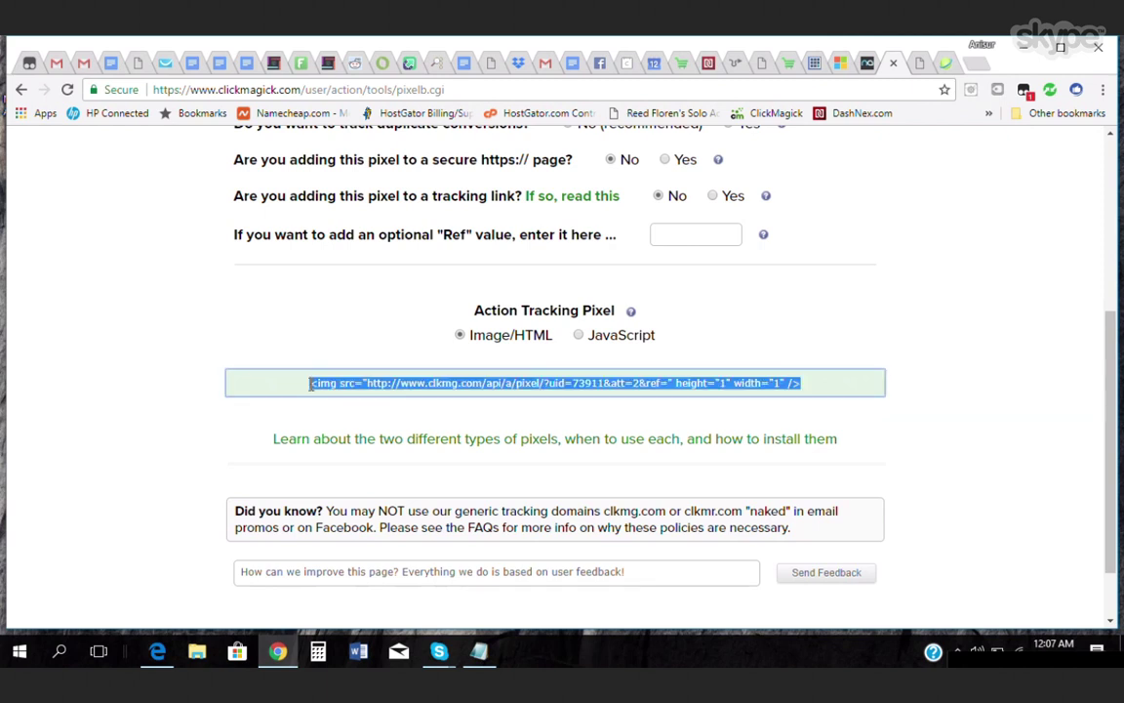
pyautogui.rightClick(419, 385)
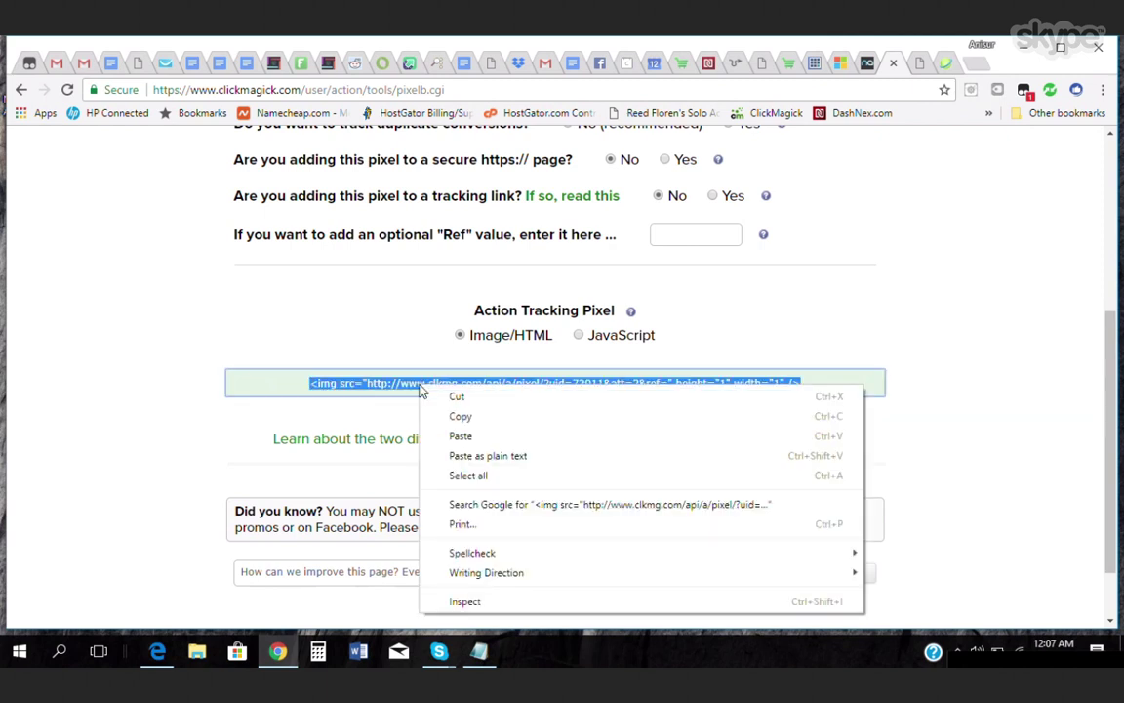
pyautogui.click(454, 414)
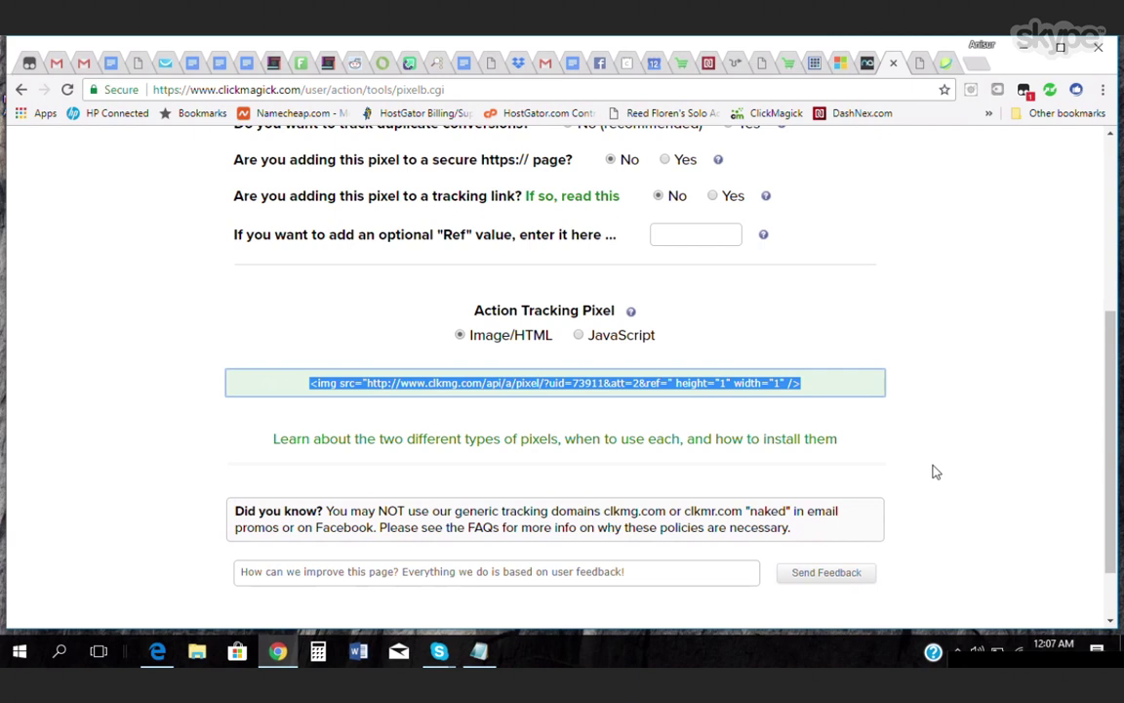
# Switch to the Internet Marketers Connect affiliate site and start a new global postback with the Image Pixel protocol.
pyautogui.click(383, 65)
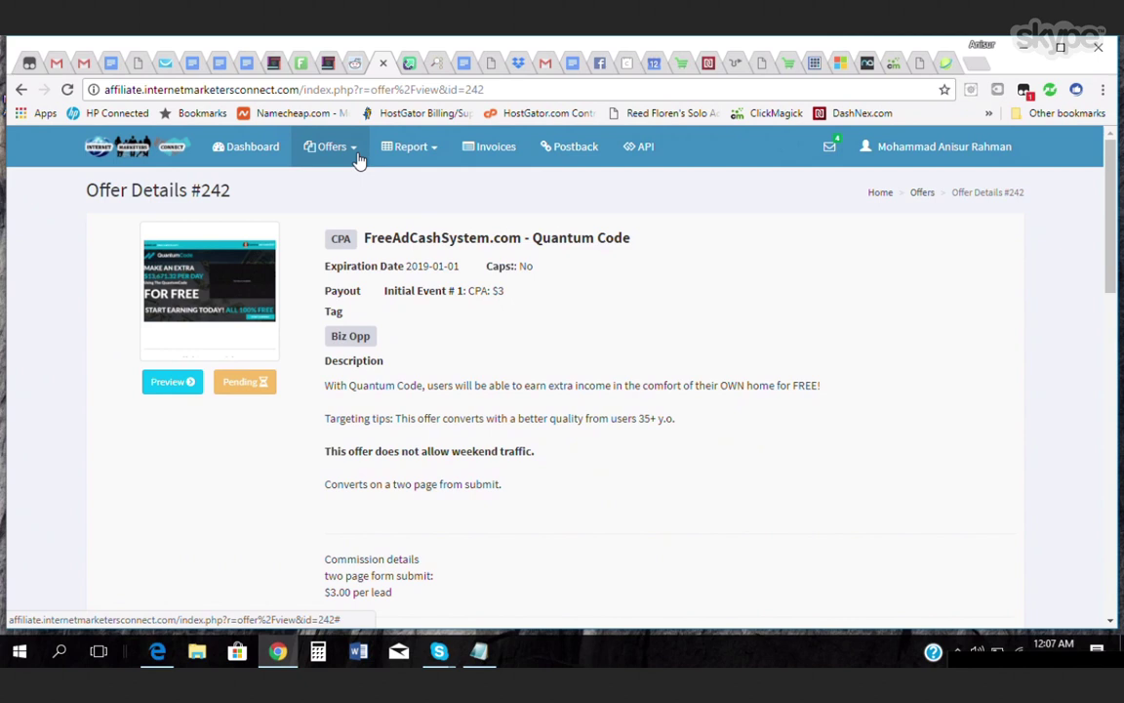
pyautogui.click(566, 146)
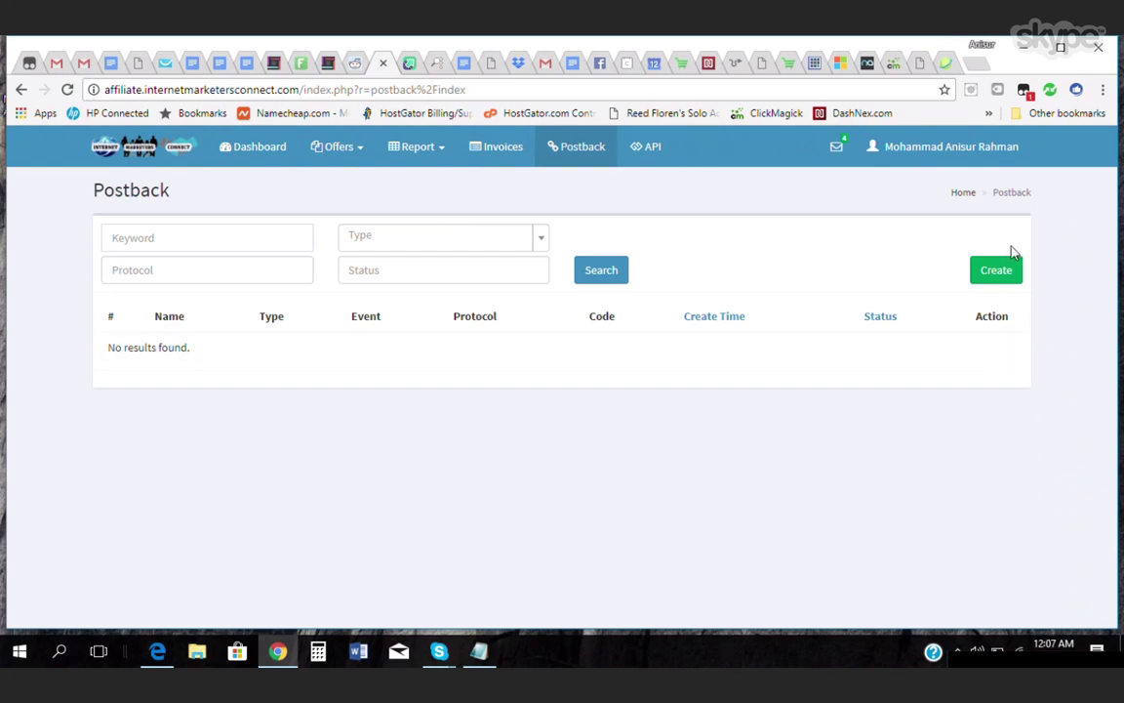
pyautogui.click(1002, 275)
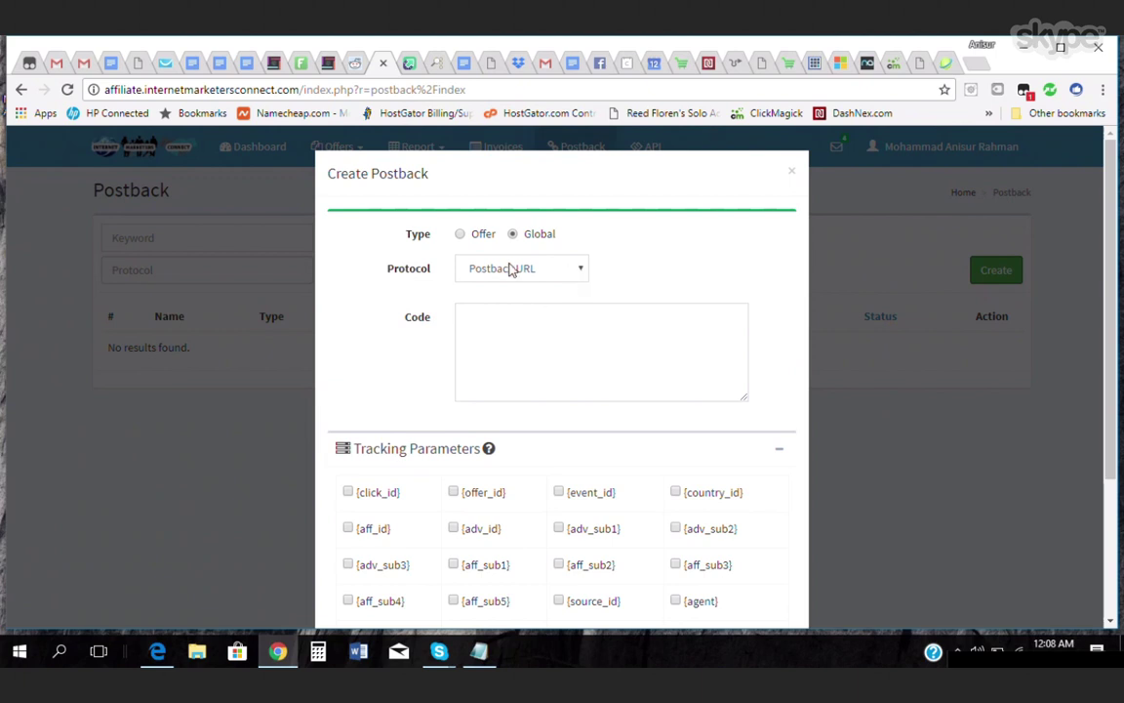
pyautogui.click(581, 270)
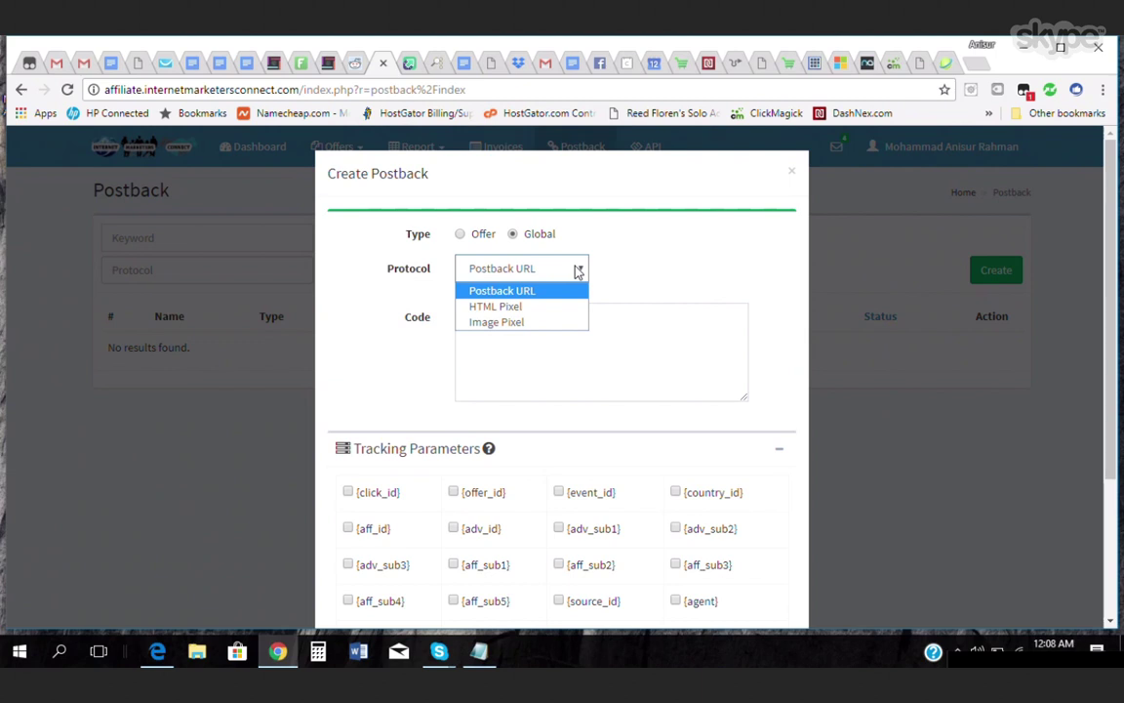
pyautogui.click(503, 309)
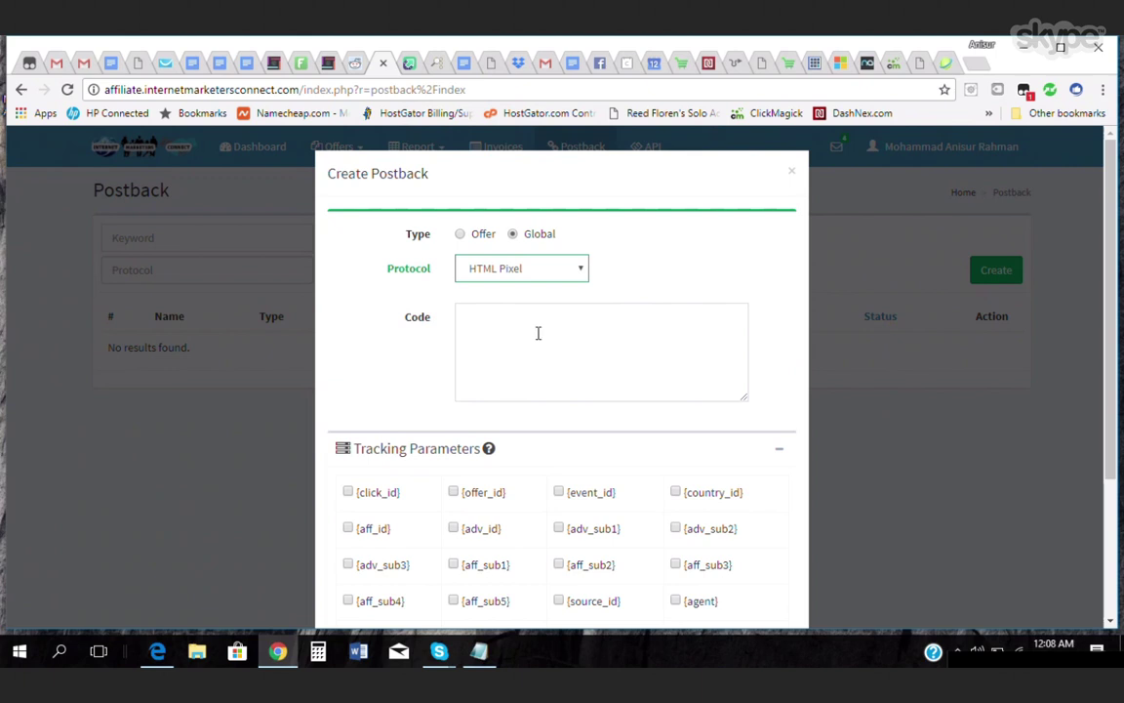
pyautogui.click(580, 273)
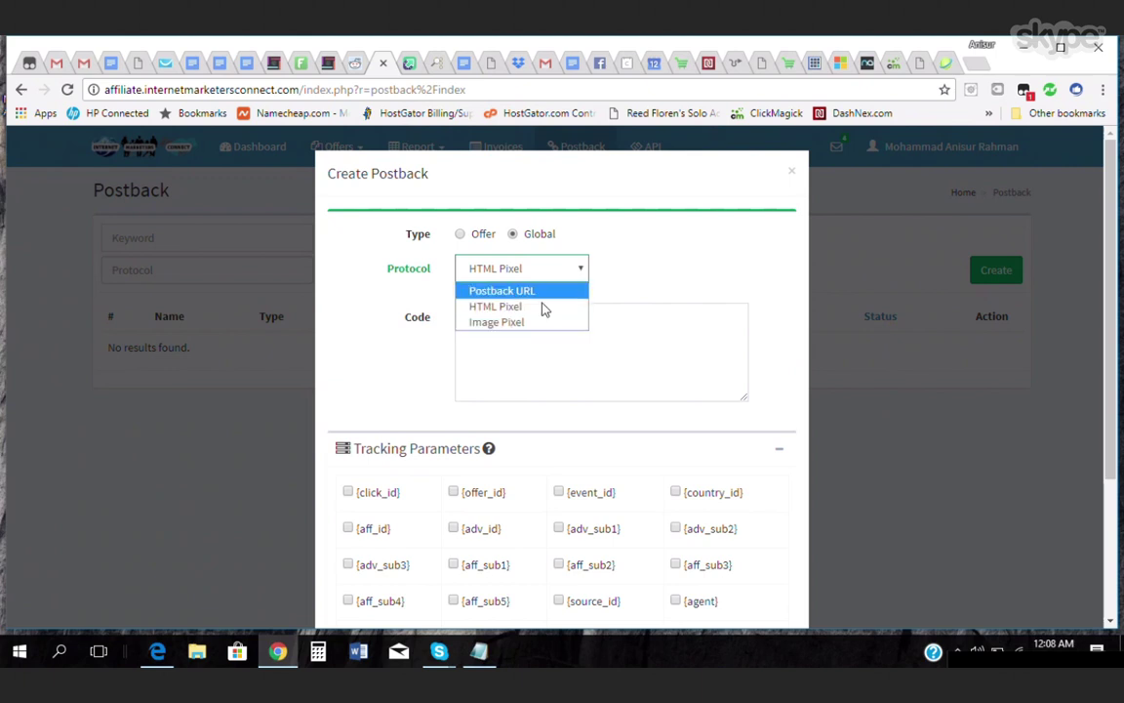
pyautogui.click(527, 323)
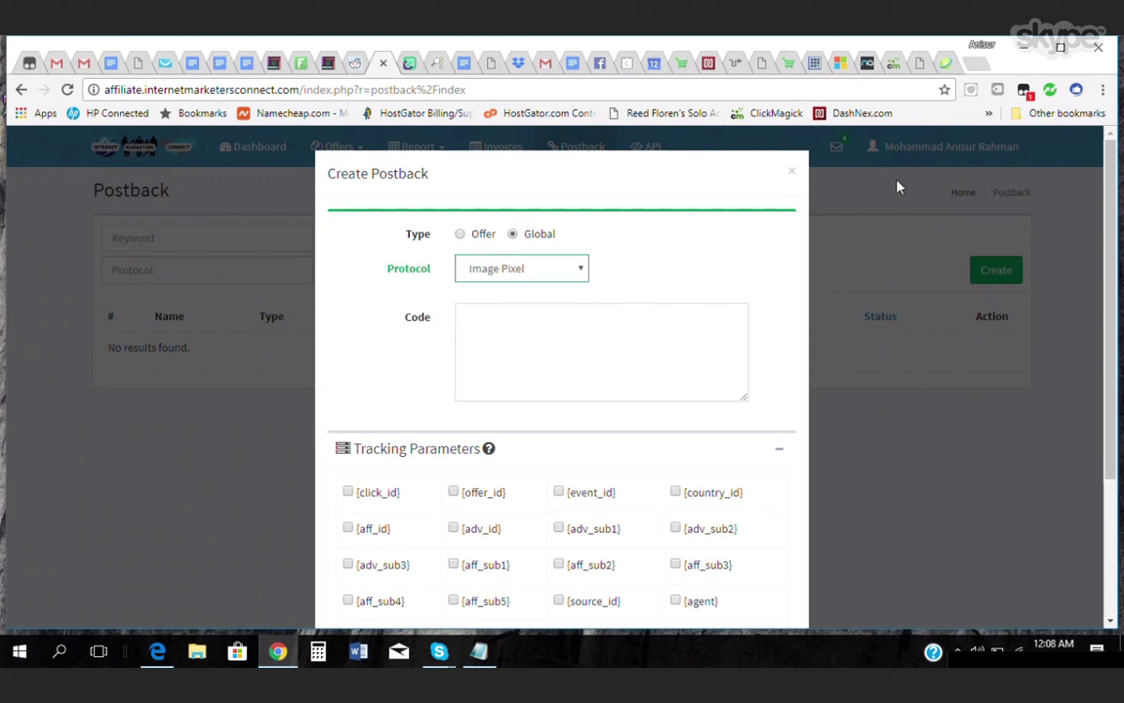
# Paste the copied ClickMagick pixel as the postback's code and save the postback without any tracking parameters.
pyautogui.click(500, 325)
pyautogui.rightClick(500, 319)
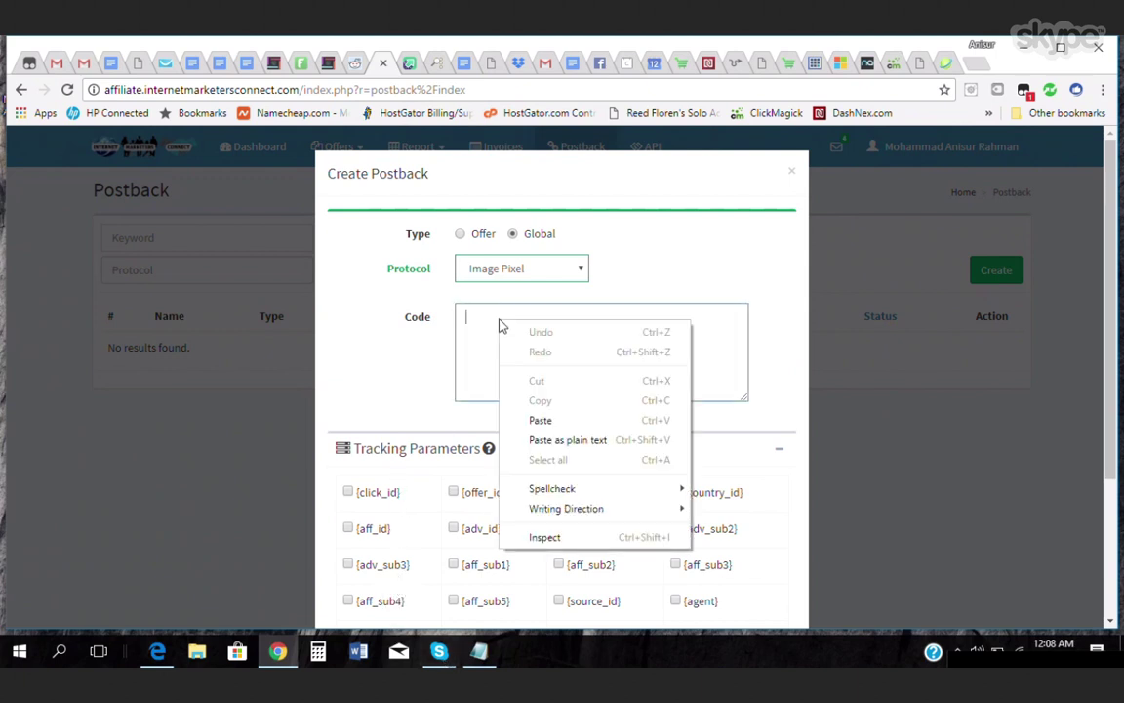
pyautogui.click(537, 419)
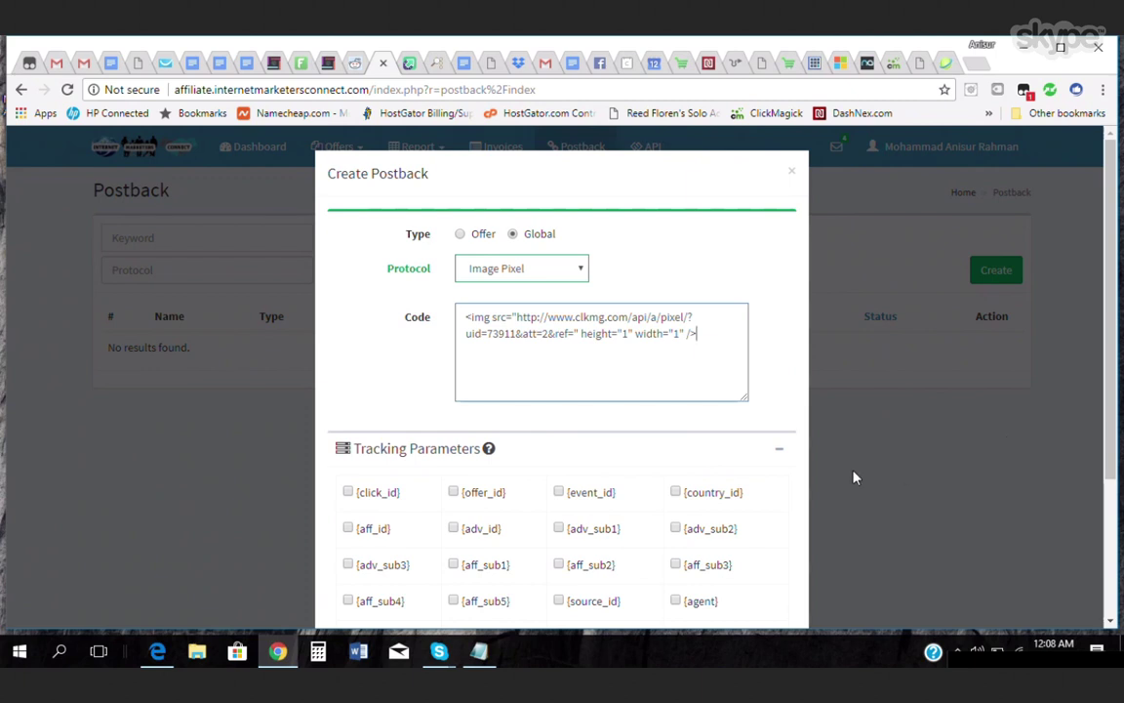
pyautogui.scroll(-3, 851, 477)
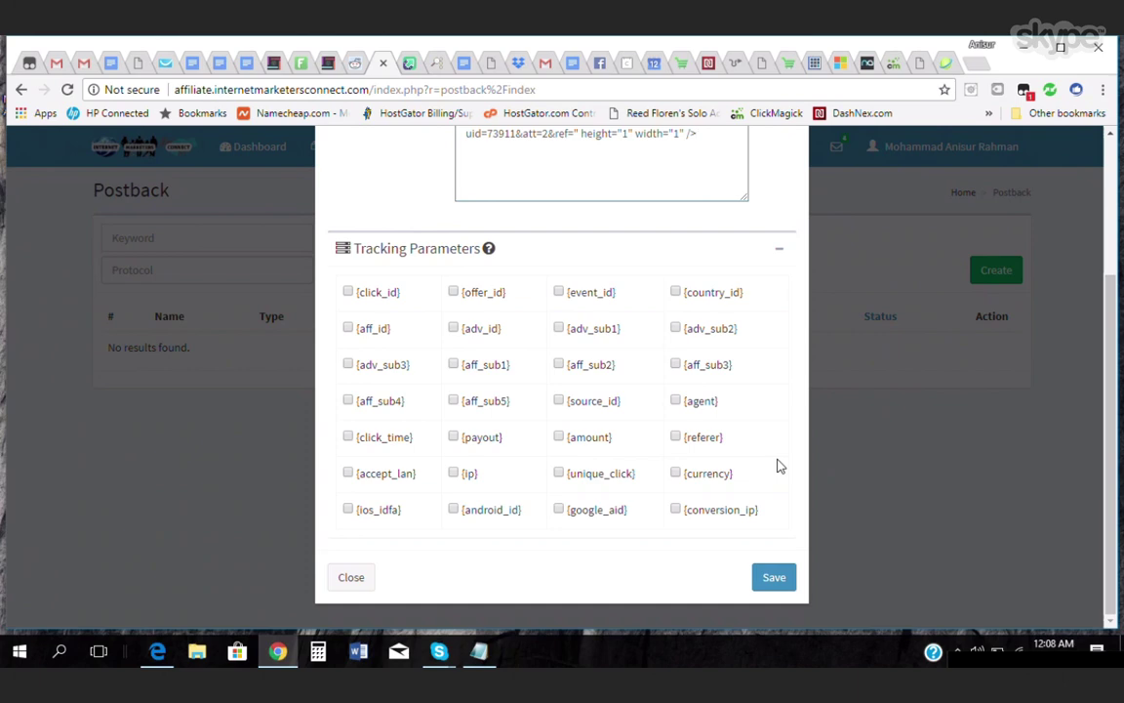
pyautogui.click(775, 577)
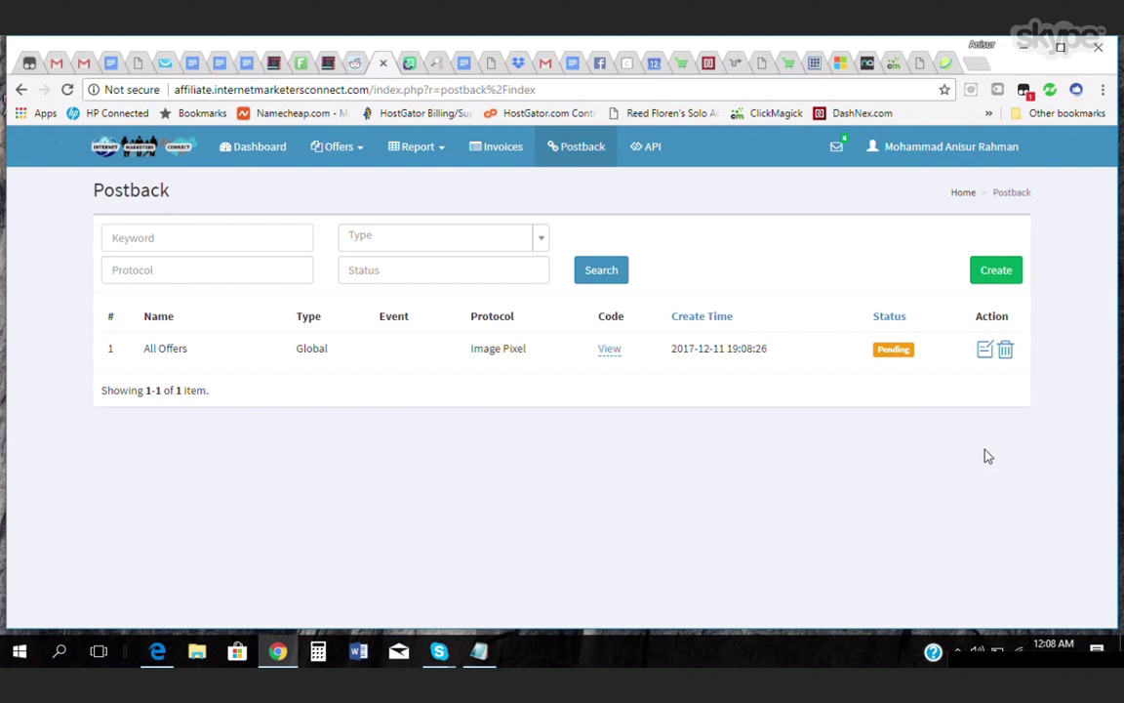
# Switch to Notepad and copy the whole affiliate offer link.
pyautogui.click(479, 652)
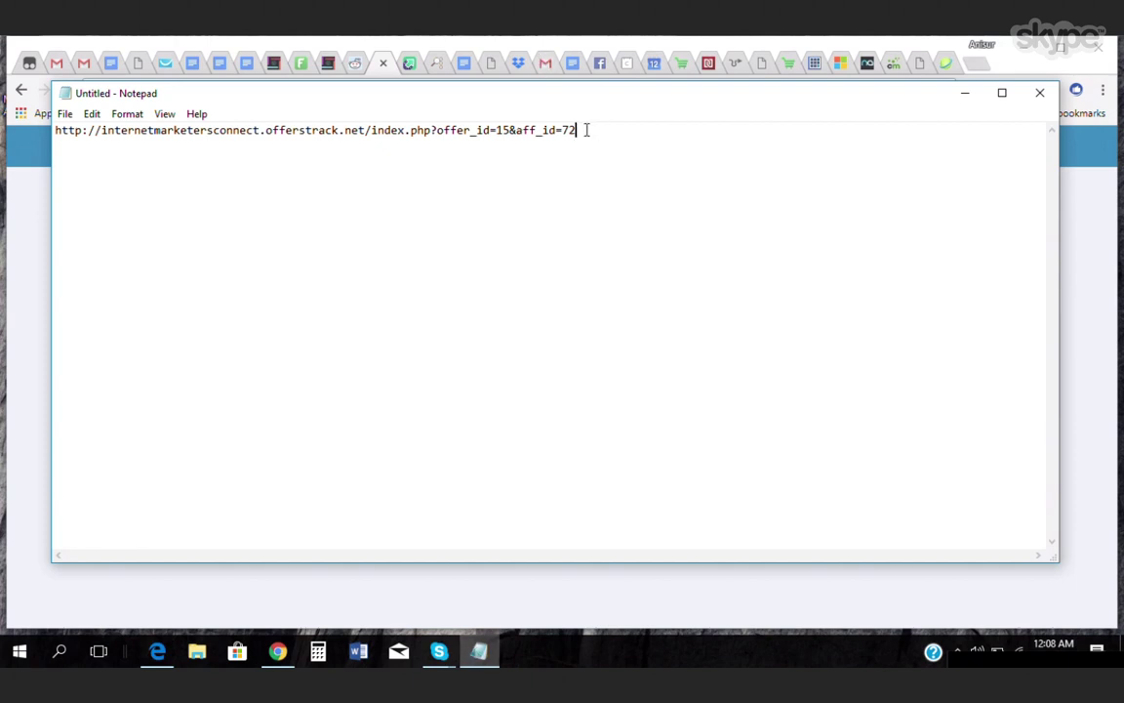
pyautogui.moveTo(582, 129); pyautogui.dragTo(24, 102)
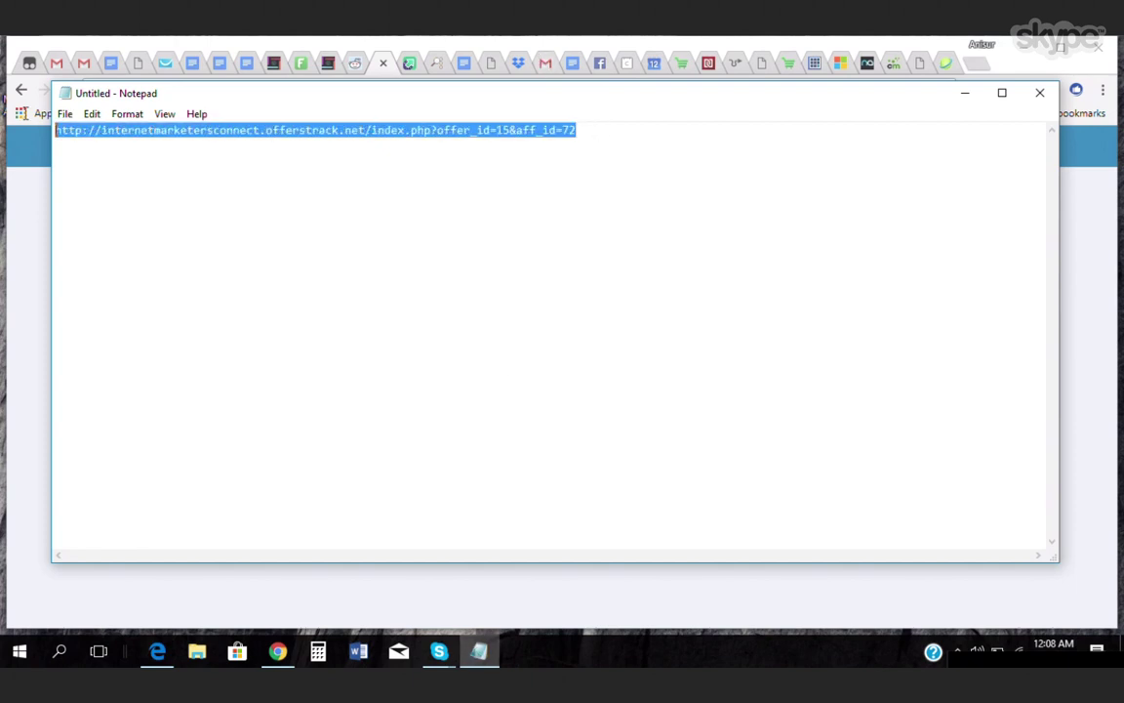
pyautogui.rightClick(220, 135)
pyautogui.click(261, 188)
# Return to ClickMagick and start a new tracking link.
pyautogui.click(895, 64)
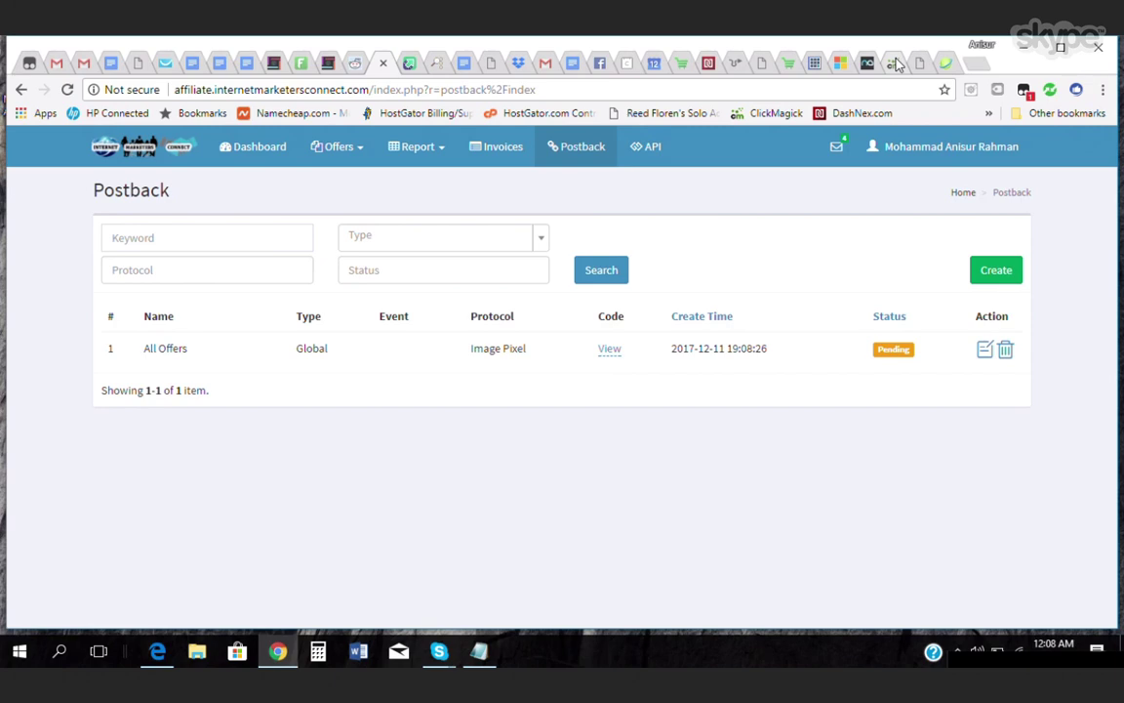
pyautogui.click(896, 64)
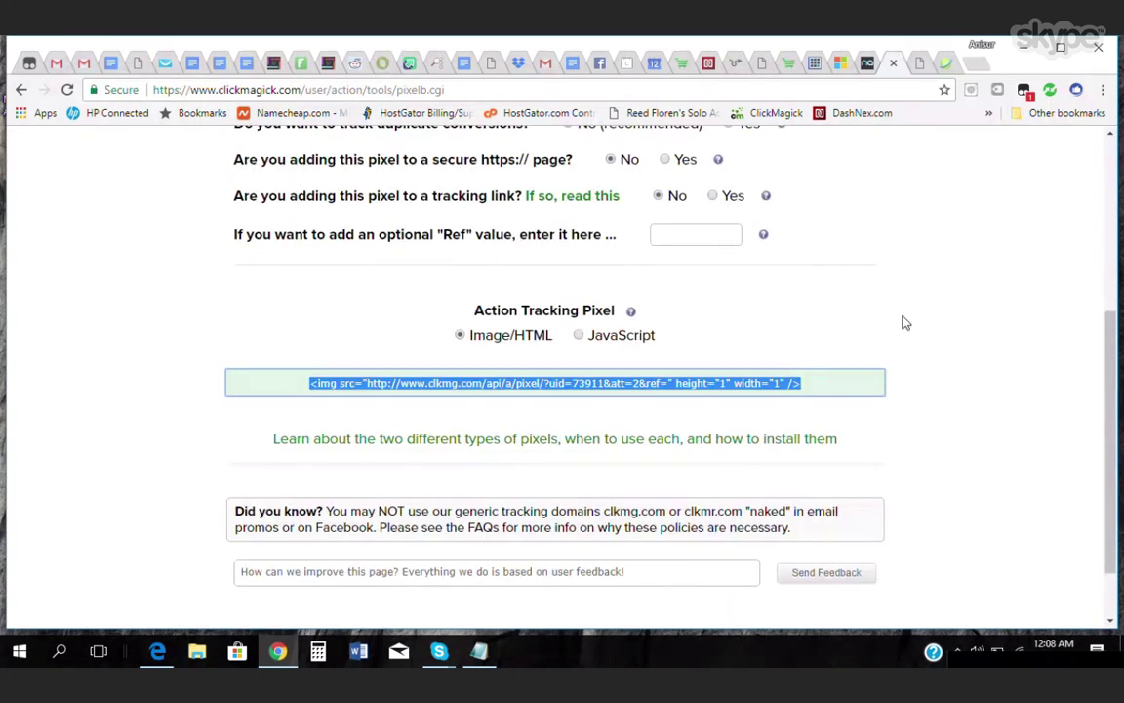
pyautogui.scroll(4, 905, 323)
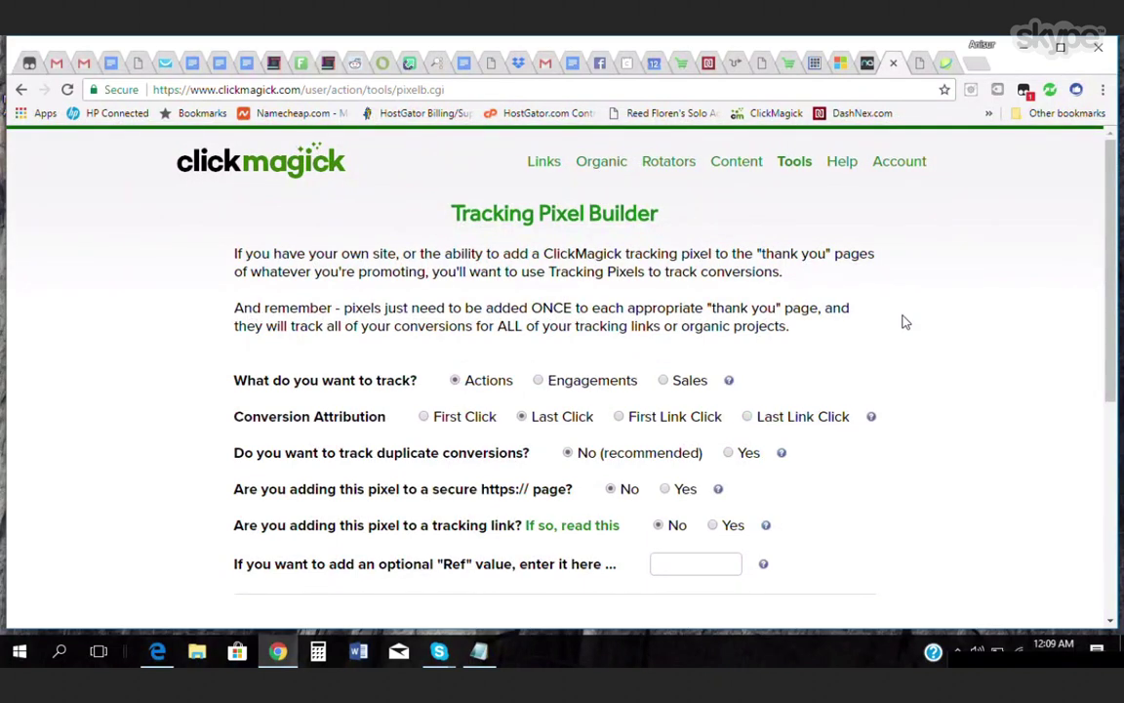
pyautogui.click(540, 164)
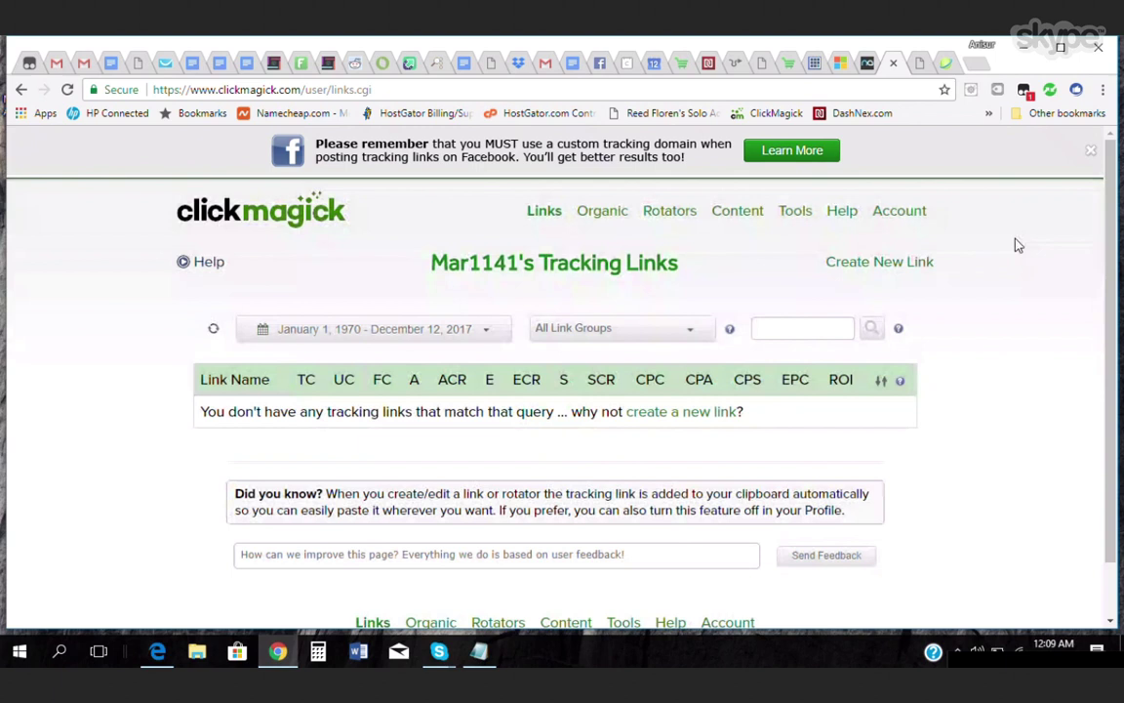
pyautogui.click(898, 262)
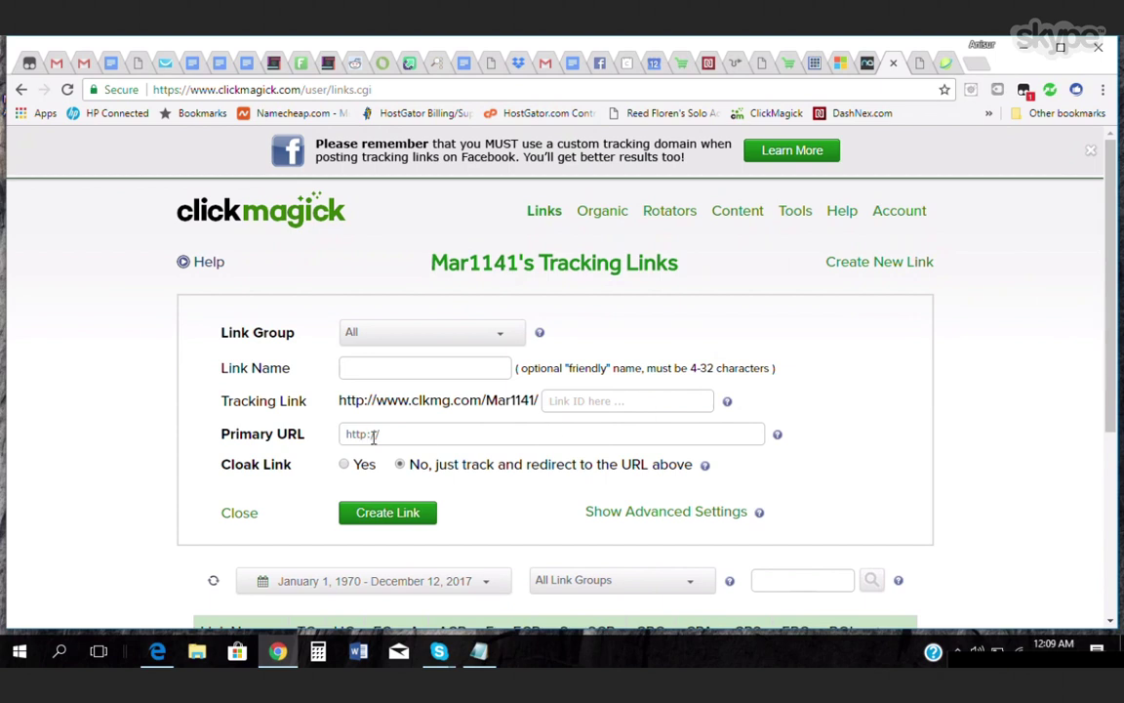
pyautogui.click(414, 435)
pyautogui.rightClick(413, 434)
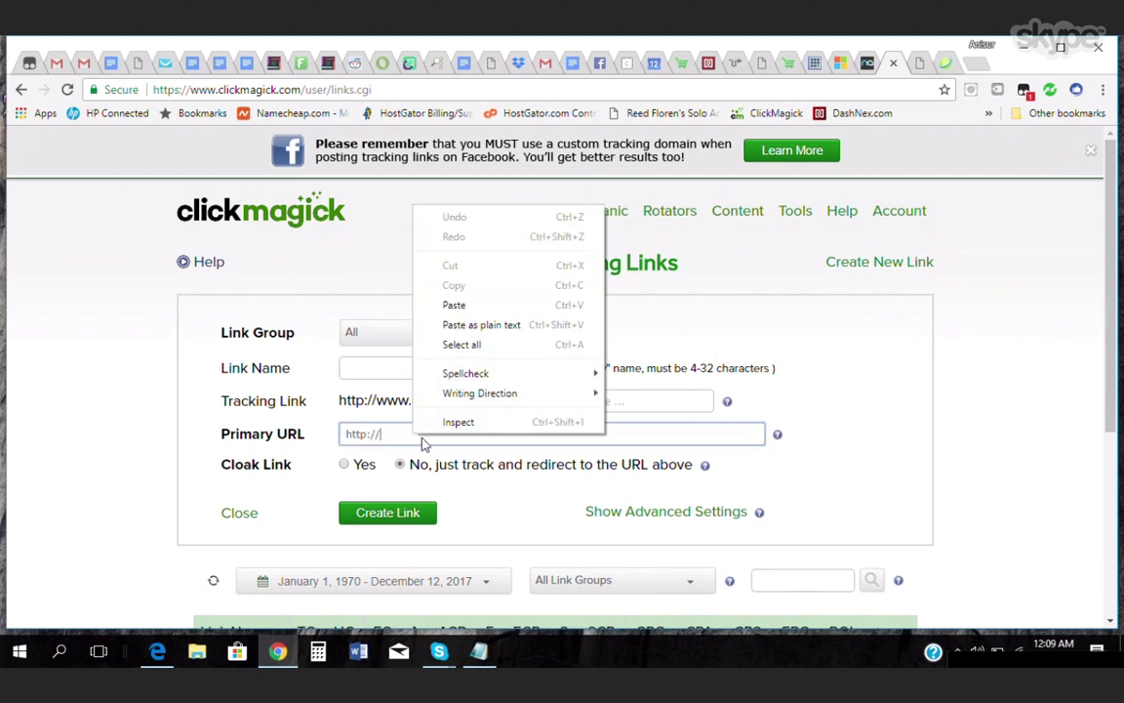
pyautogui.click(477, 312)
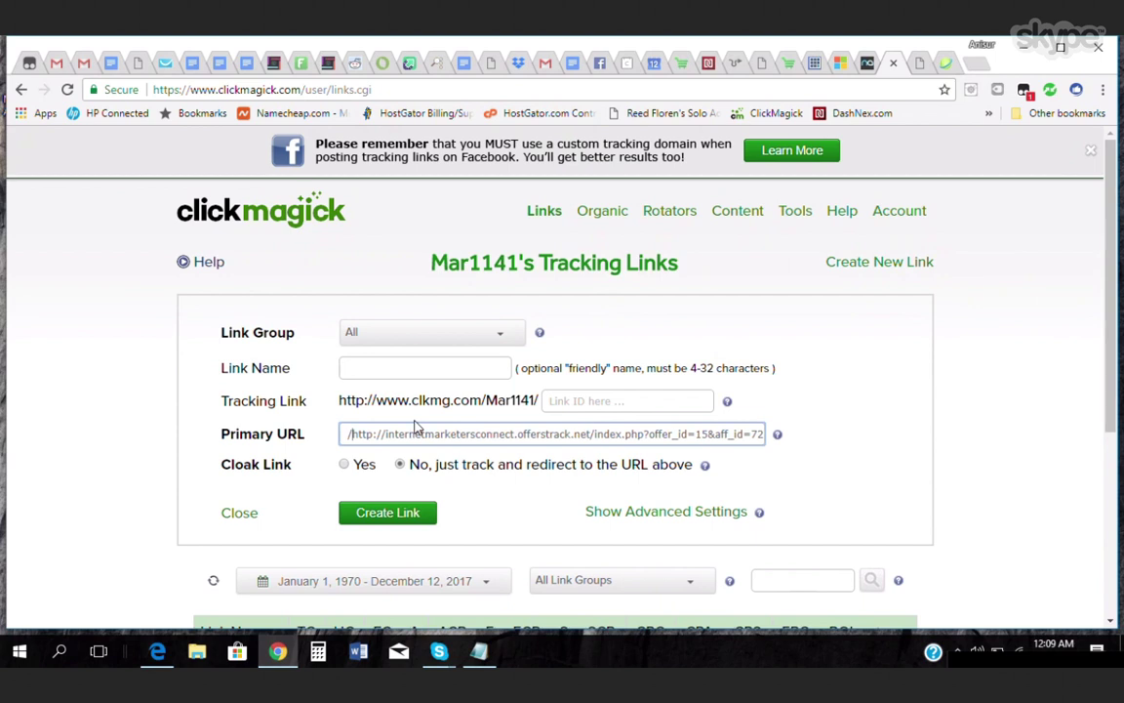
pyautogui.press('Home')
pyautogui.press('Delete')
pyautogui.press('Delete')
pyautogui.press('Delete')
pyautogui.press('Delete')
pyautogui.press('Delete')
pyautogui.press('Delete')
pyautogui.press('Delete')
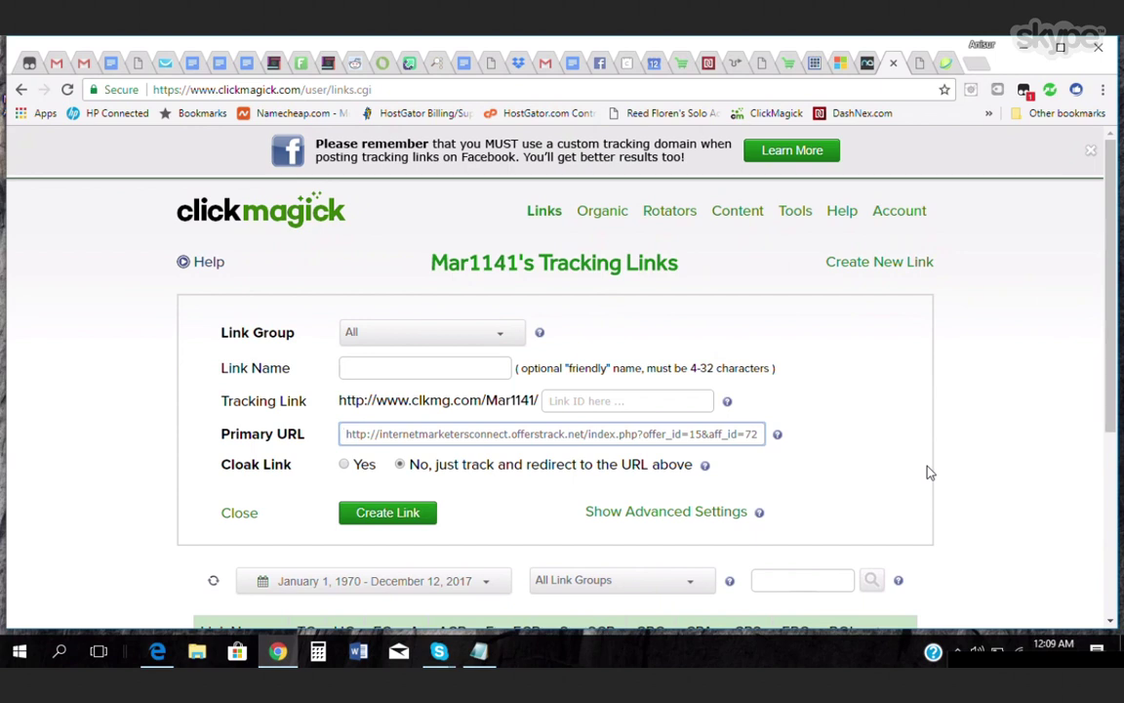
# Name the new tracking link "IMC Success System Link-1".
pyautogui.click(407, 371)
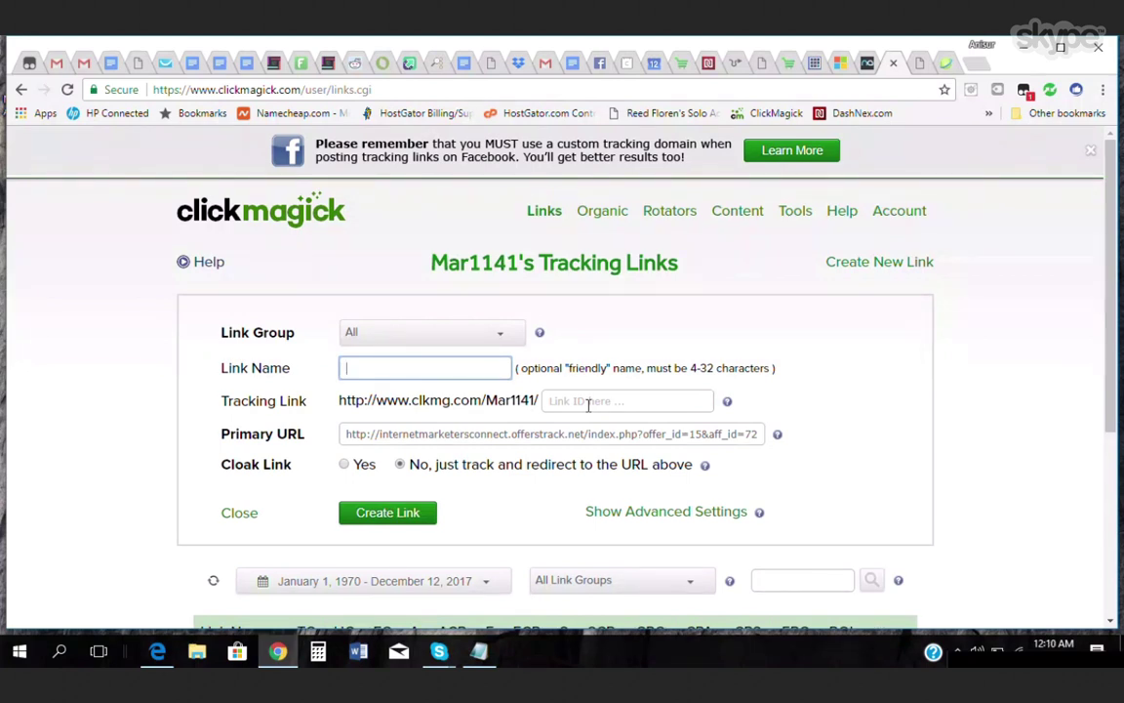
pyautogui.write('l')
pyautogui.write('MC')
pyautogui.write(' Success ')
pyautogui.write('Sys')
pyautogui.write('tem')
pyautogui.write(' Link-1')
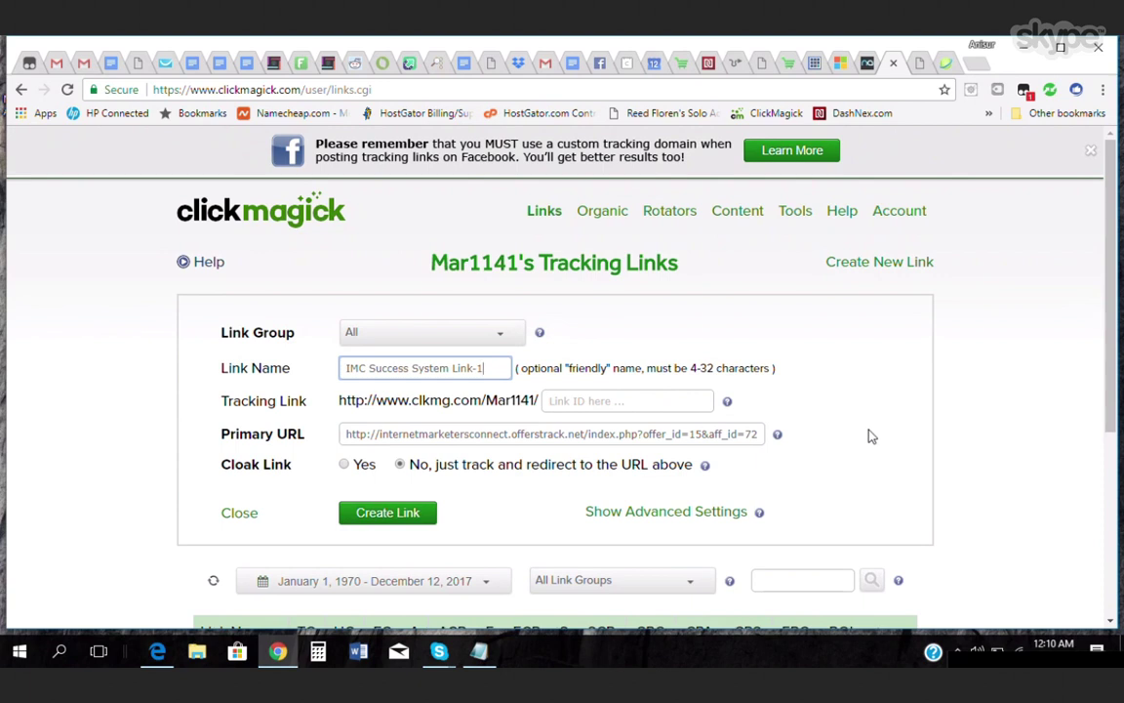
# Set the tracking link's ID to "SuccesSystem" and create the link.
pyautogui.click(610, 401)
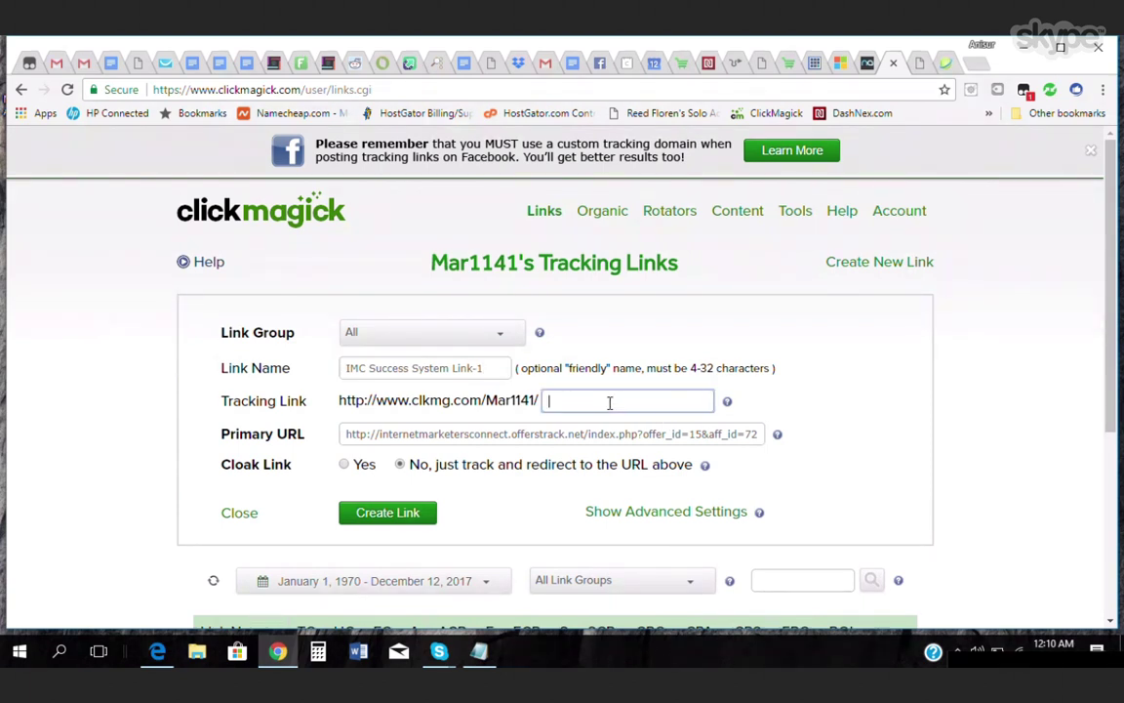
pyautogui.write('Succes System')
pyautogui.press('BackSpace')
pyautogui.click(384, 517)
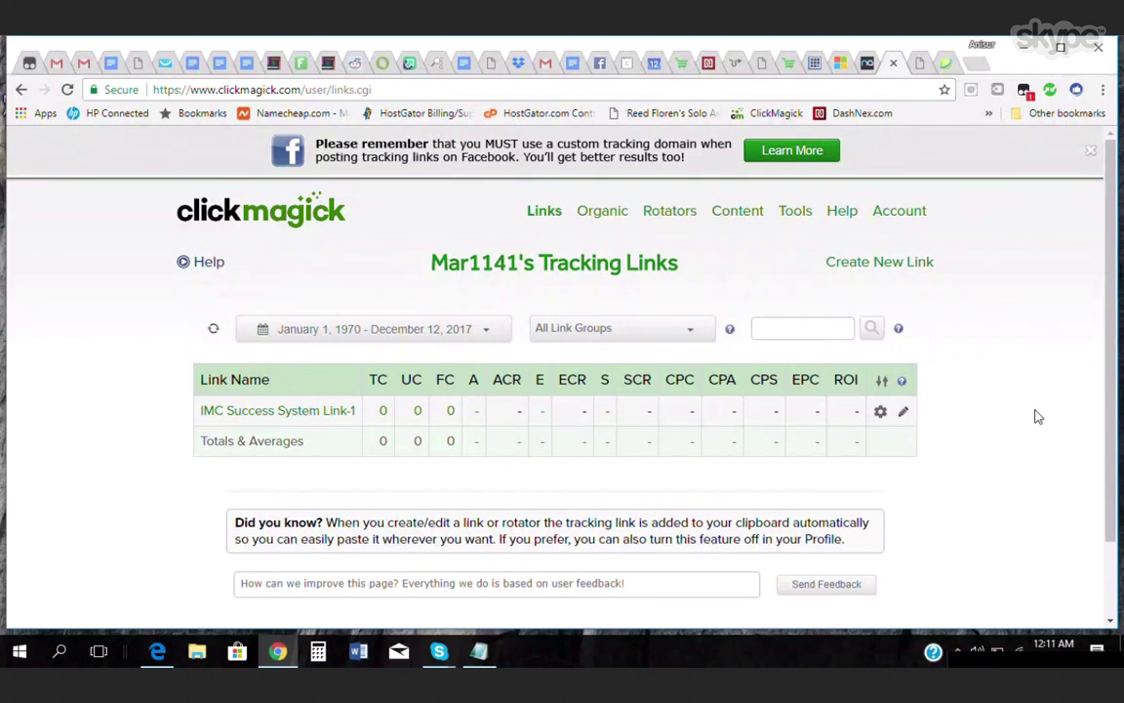
# Open the details of IMC Success System Link-1 and copy its full tracking link URL.
pyautogui.click(294, 414)
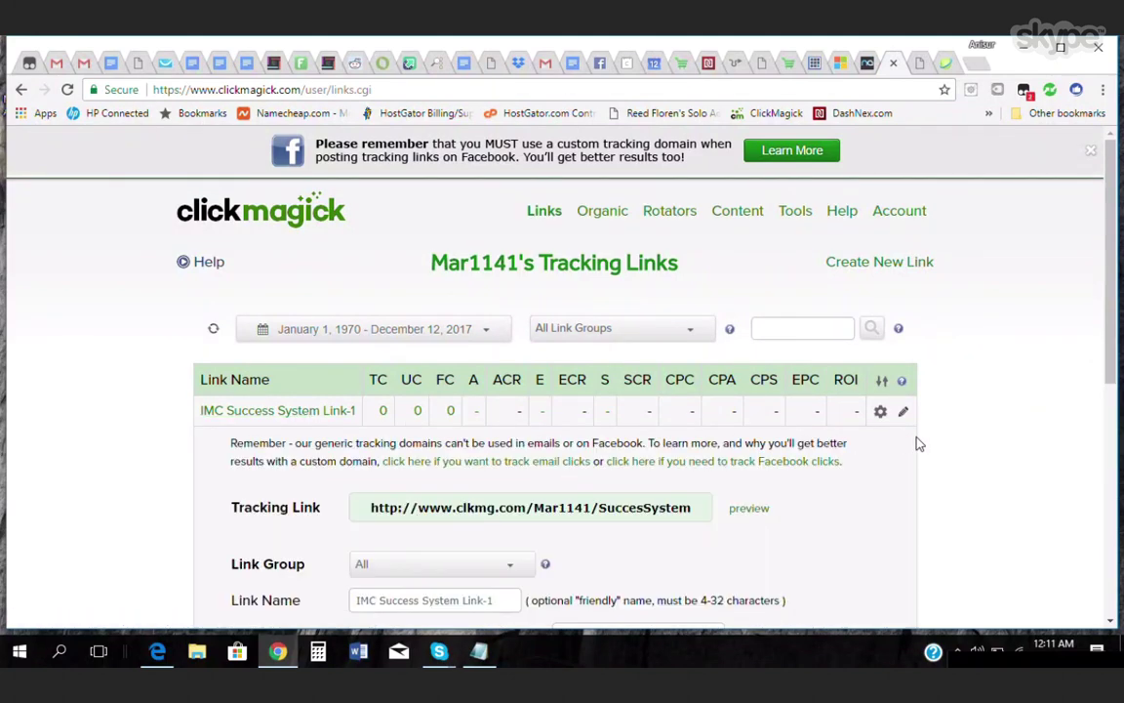
pyautogui.scroll(-1, 918, 444)
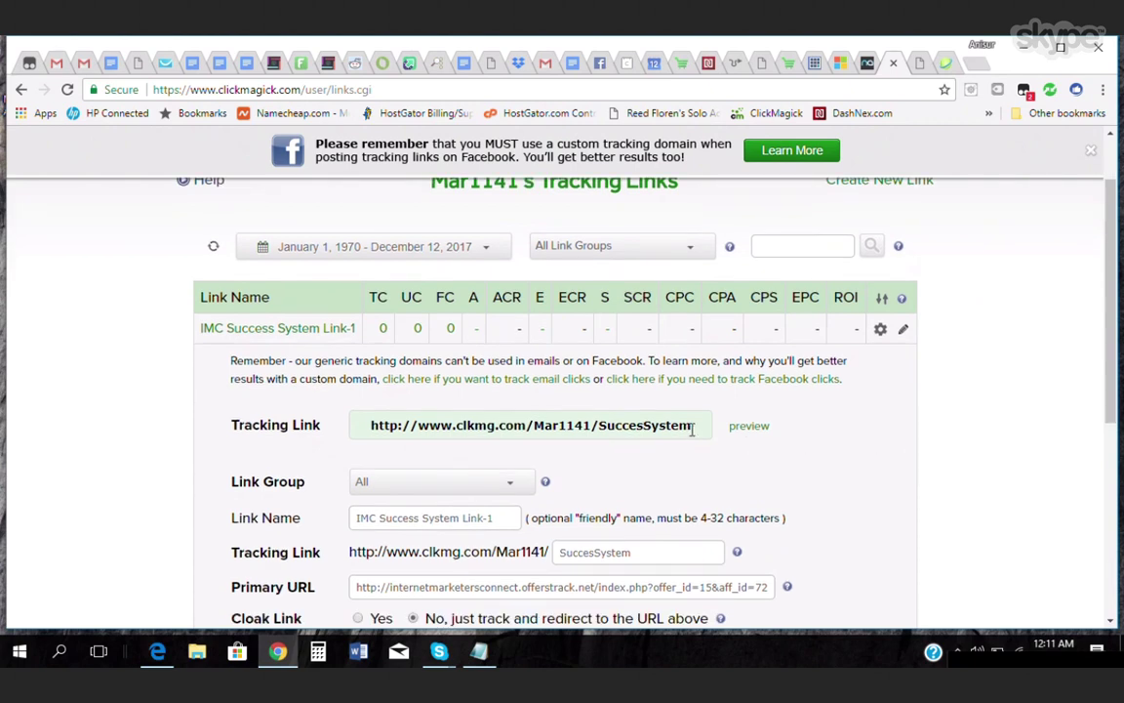
pyautogui.moveTo(698, 425); pyautogui.dragTo(343, 427)
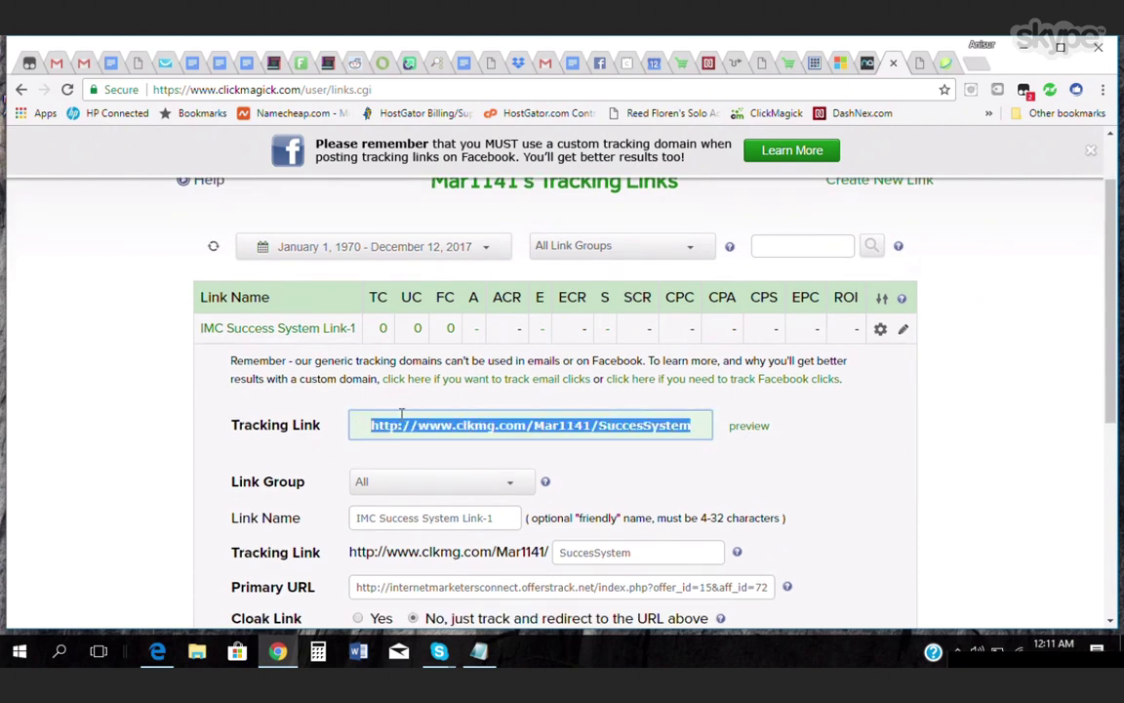
pyautogui.rightClick(406, 427)
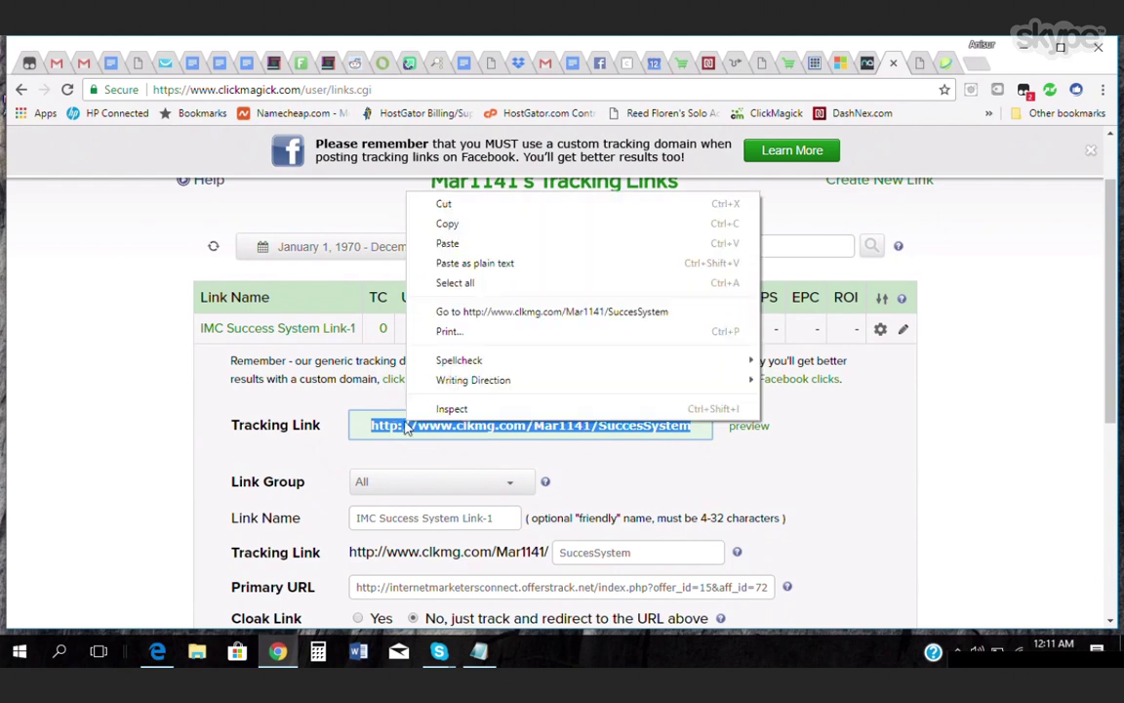
pyautogui.click(444, 224)
# Switch to Notepad and paste the copied tracking link below the affiliate offer link, separated by a blank line.
pyautogui.hotkey('alt', 'Tab')
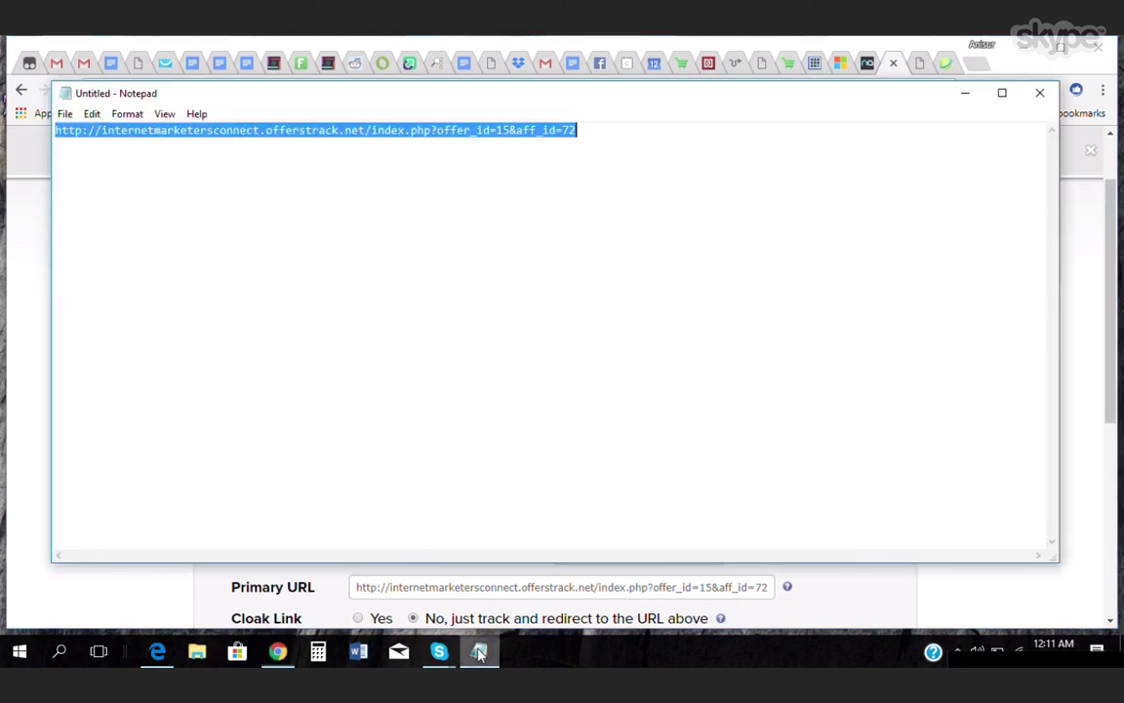
pyautogui.click(629, 150)
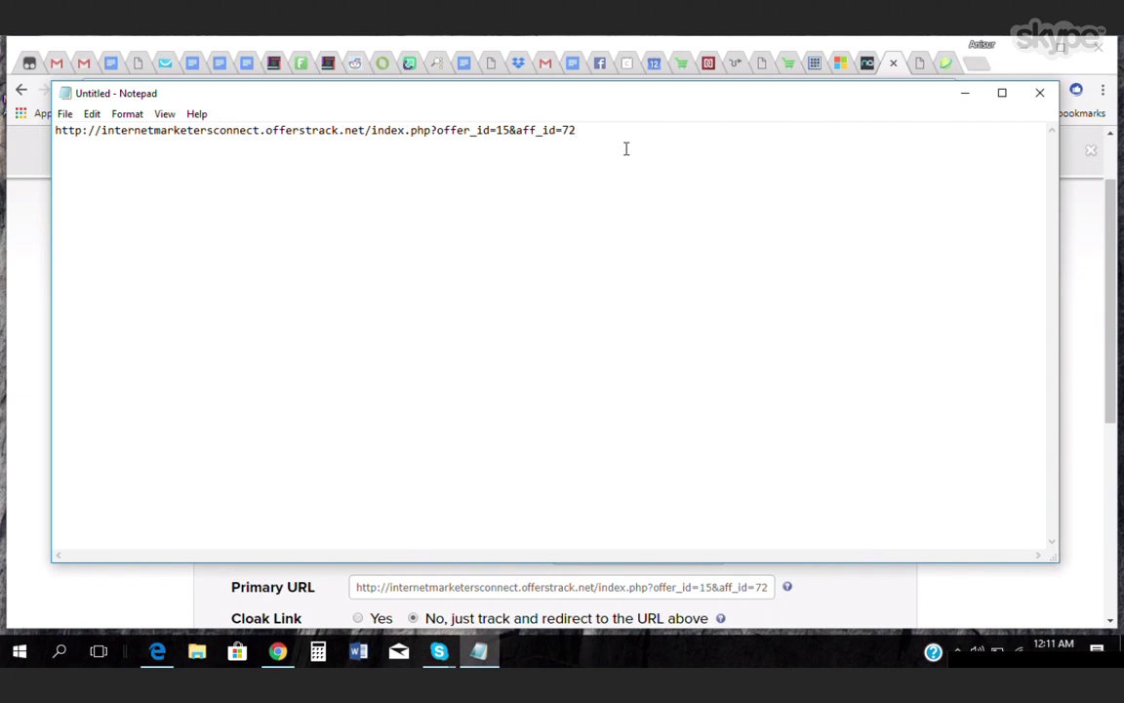
pyautogui.press('Return')
pyautogui.rightClick(61, 157)
pyautogui.click(90, 229)
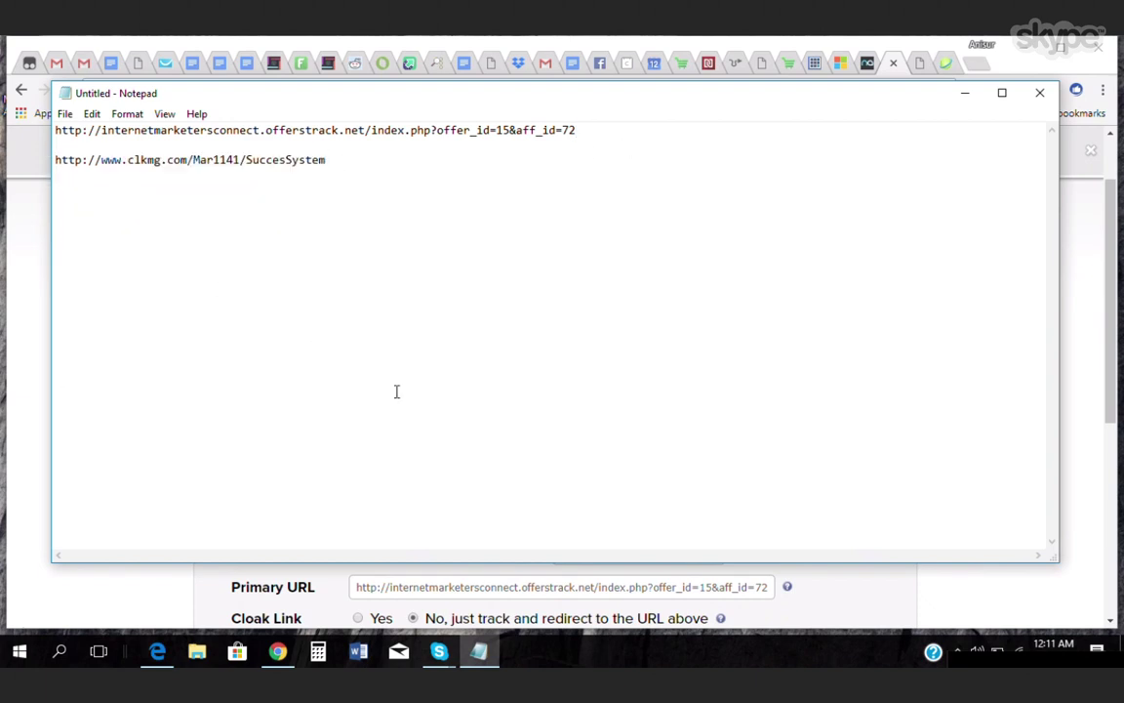
pyautogui.click(470, 657)
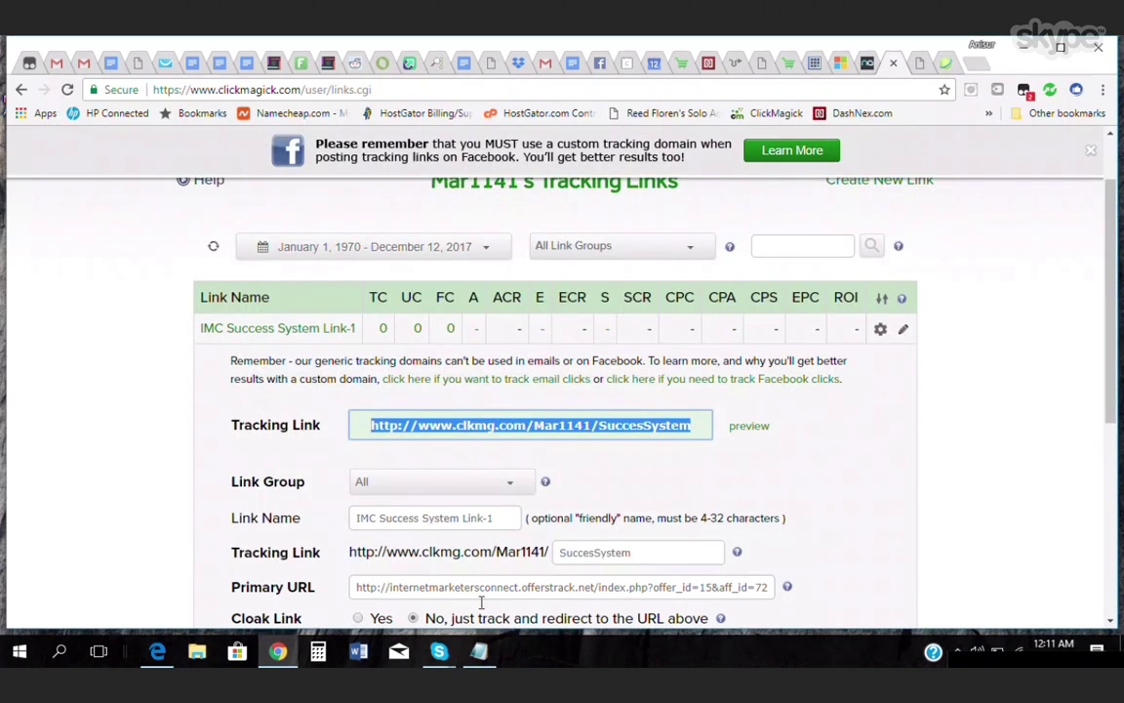
pyautogui.click(364, 655)
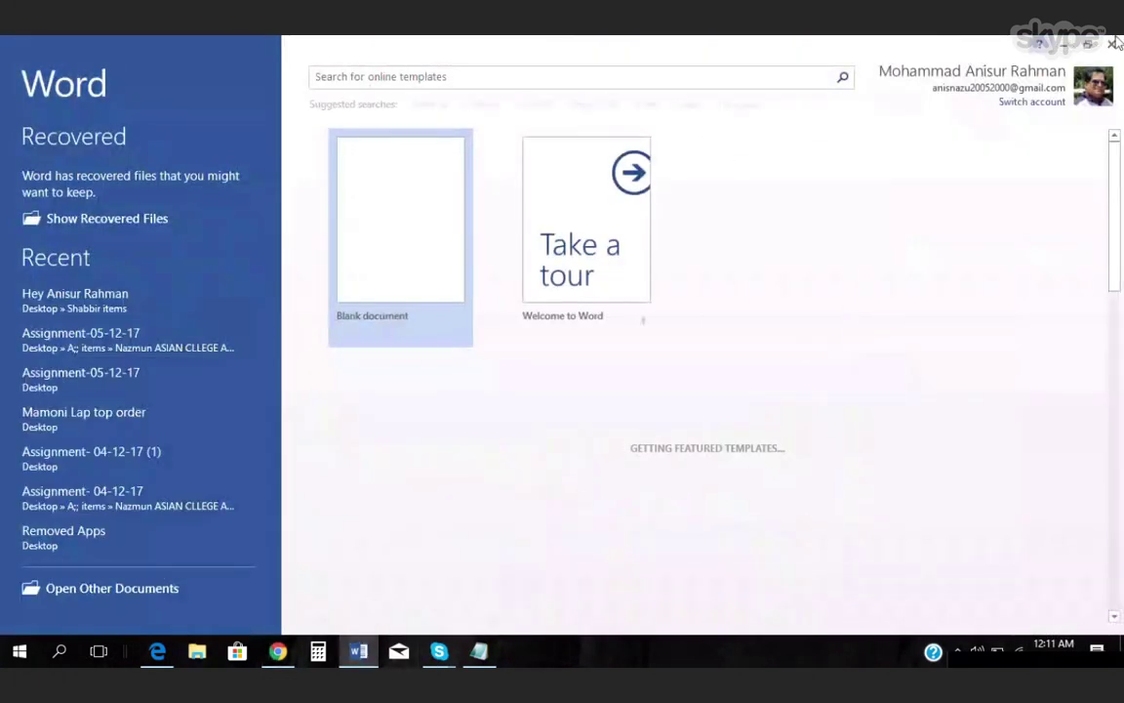
pyautogui.click(401, 226)
pyautogui.click(359, 247)
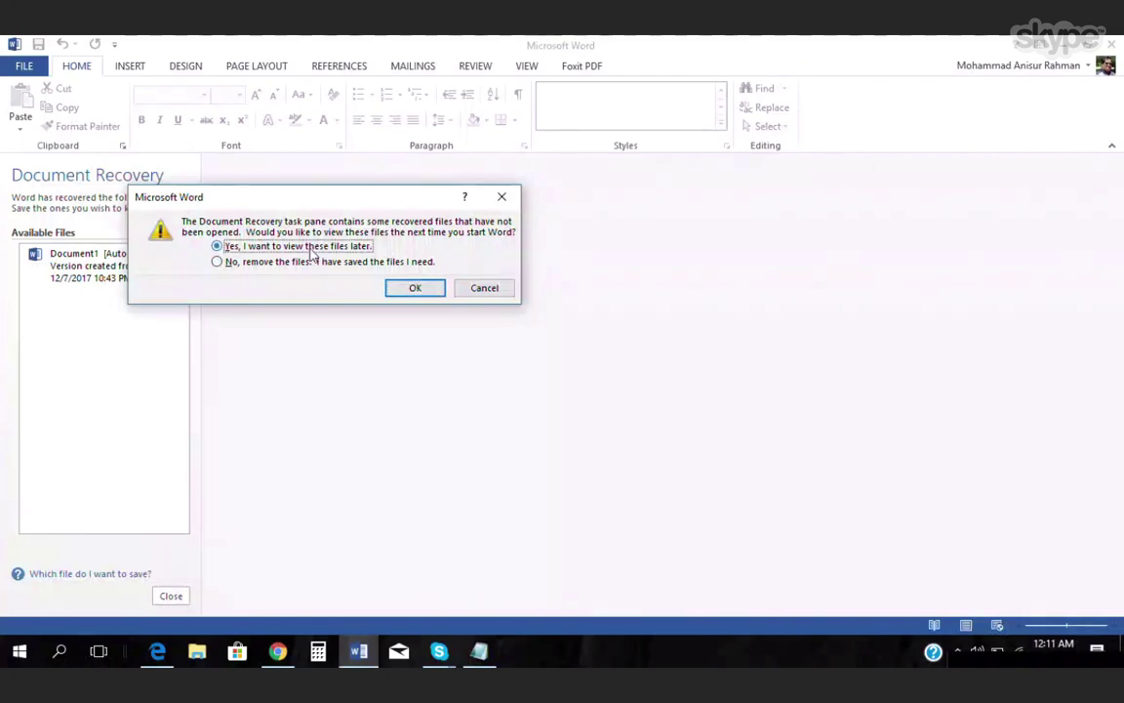
pyautogui.click(435, 293)
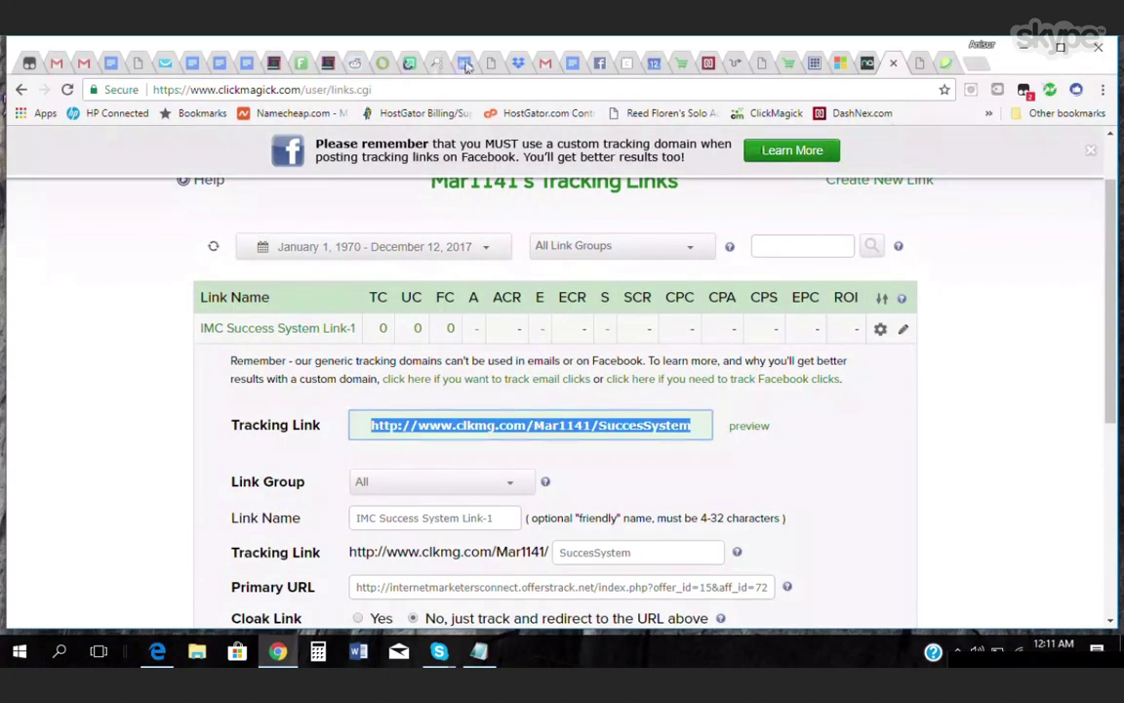
# Switch to the First Bing Ad document in Google Docs and copy the example URL under LINK 2, including its {keyword}{AdID} tokens.
pyautogui.click(466, 65)
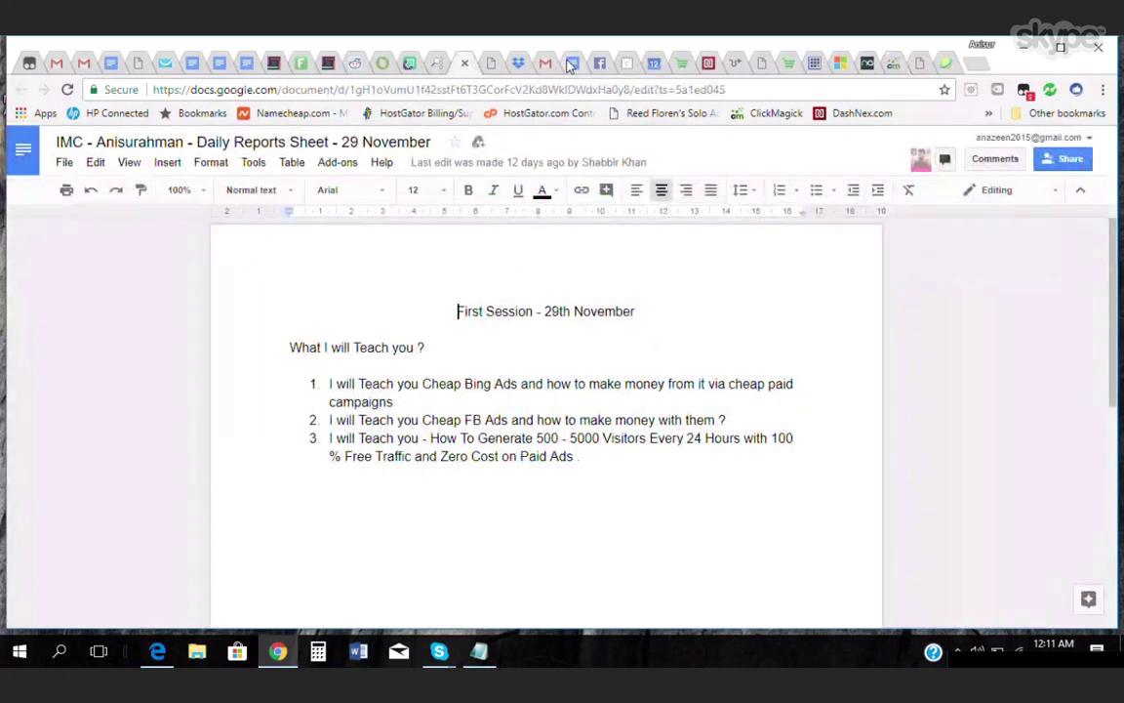
pyautogui.click(569, 64)
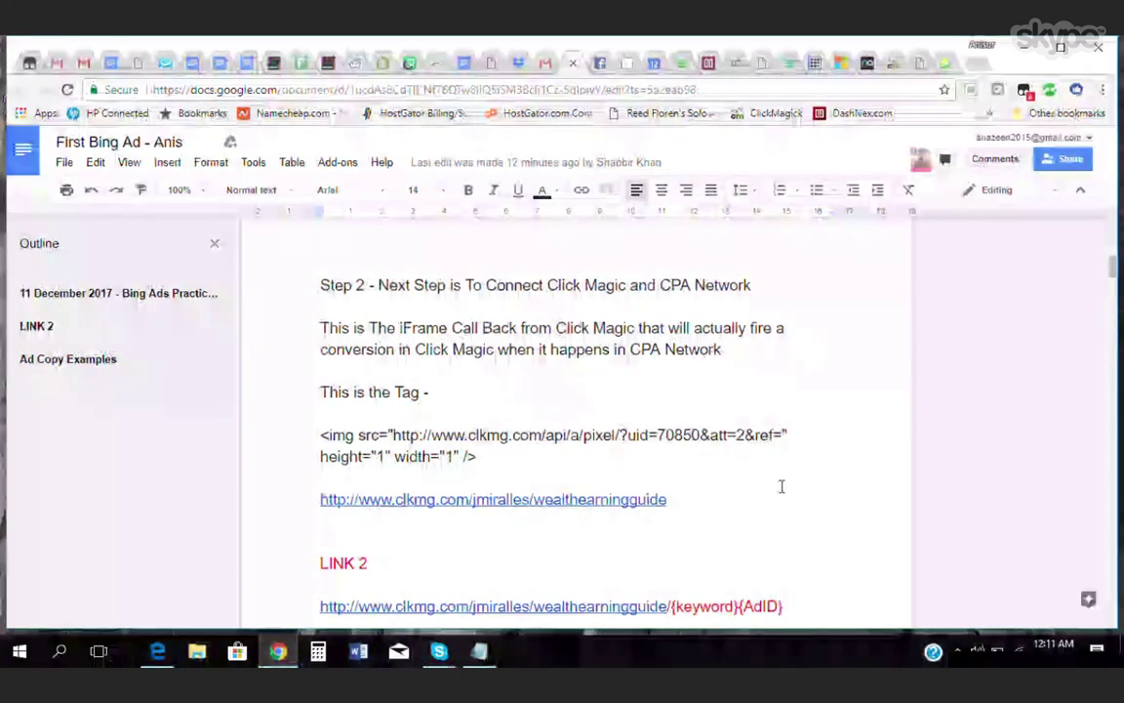
pyautogui.scroll(-3, 781, 486)
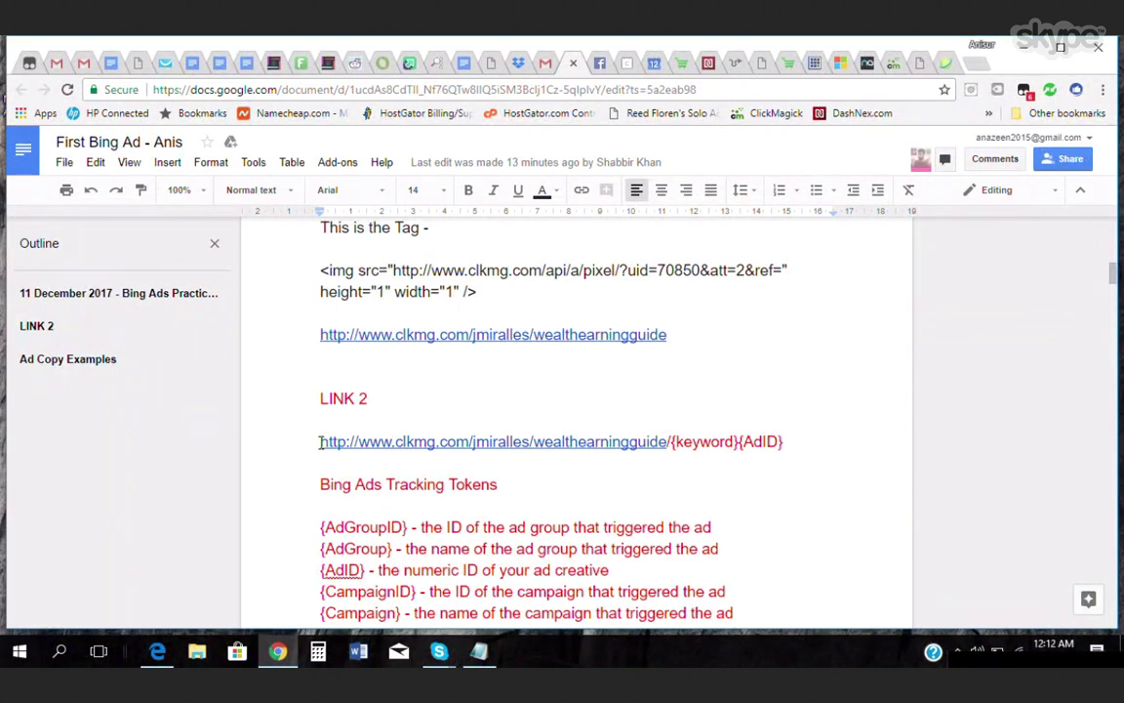
pyautogui.moveTo(320, 441); pyautogui.dragTo(796, 441)
pyautogui.rightClick(780, 441)
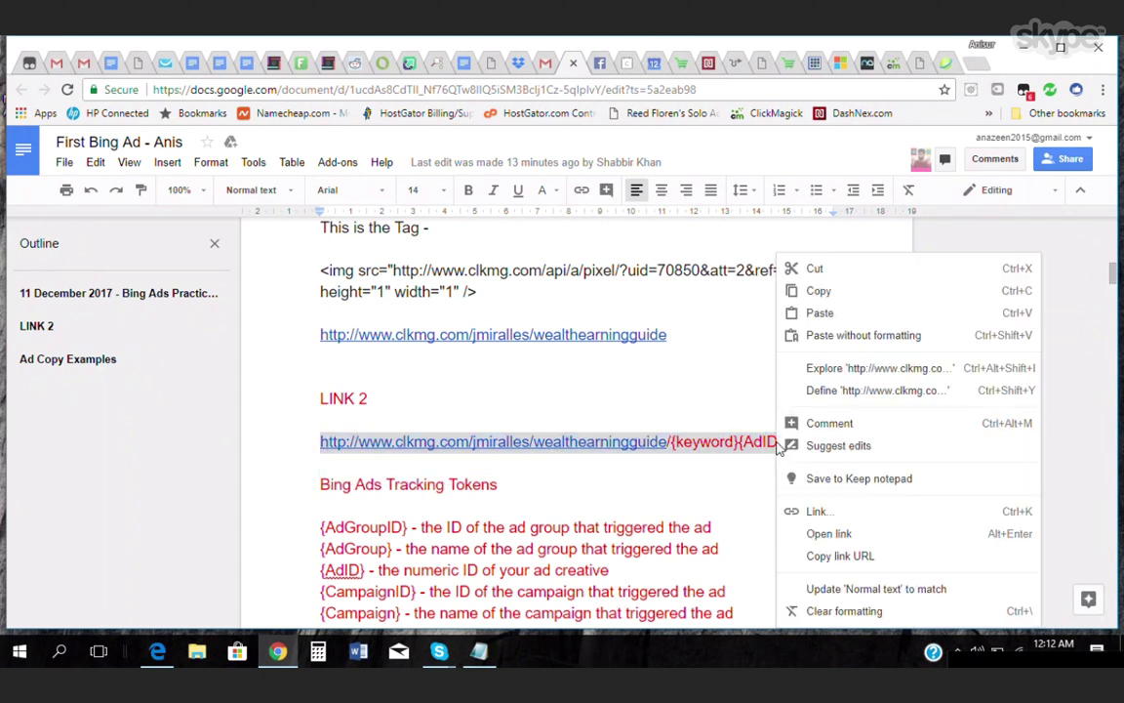
pyautogui.click(814, 293)
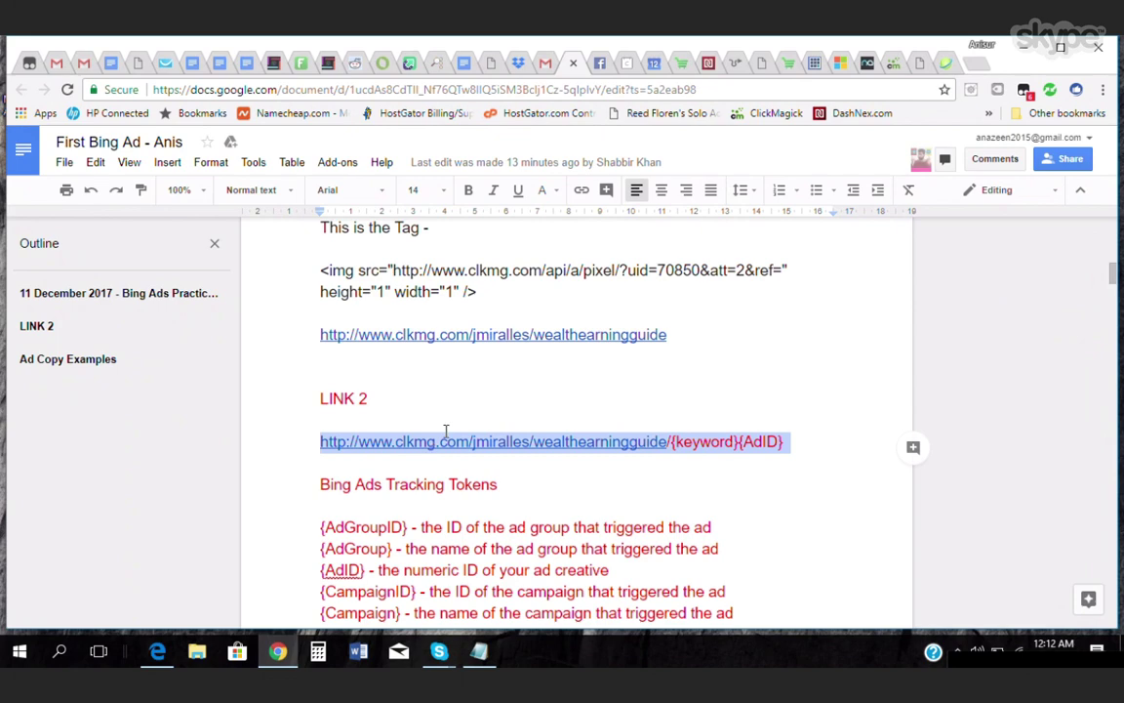
# Return to Notepad and paste the LINK 2 example URL below the SuccesSystem link, separated by a blank line.
pyautogui.scroll(-1, 446, 434)
pyautogui.scroll(-3, 446, 434)
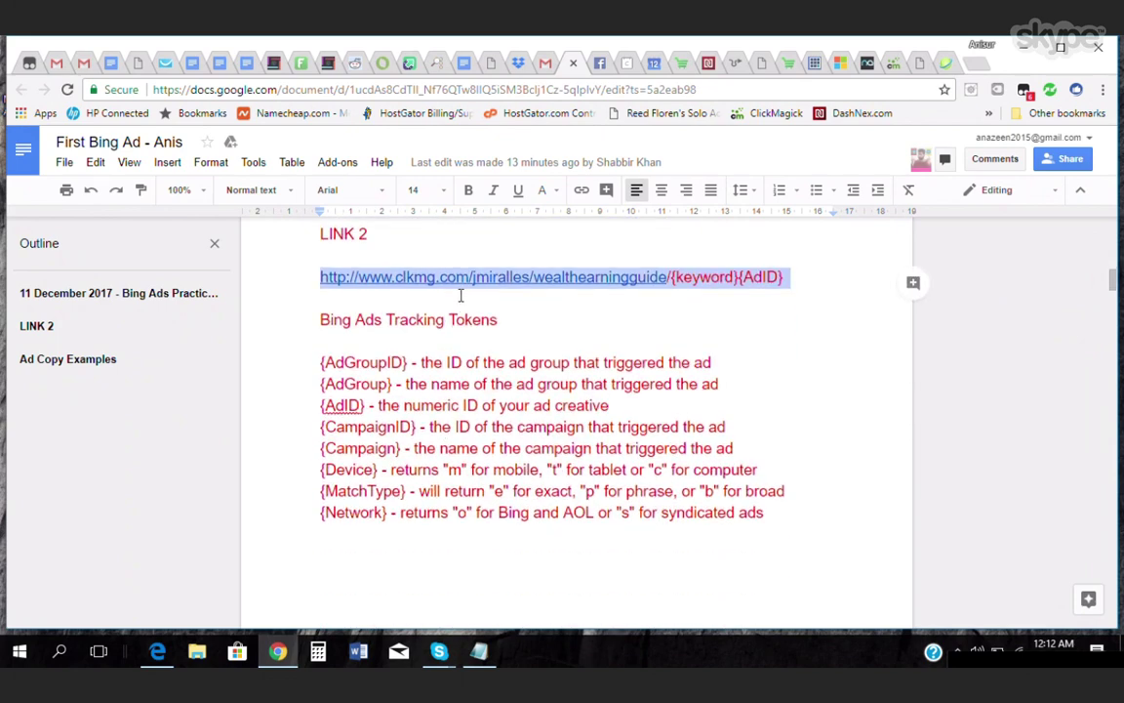
pyautogui.click(479, 651)
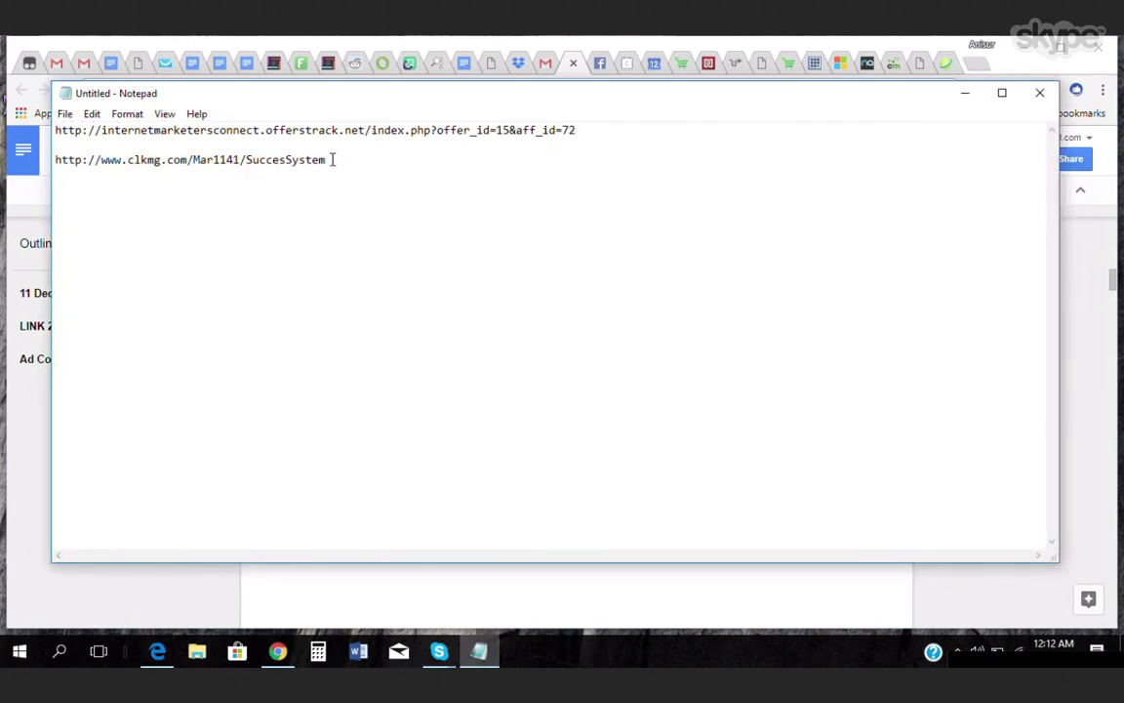
pyautogui.press('Return')
pyautogui.press('Return')
pyautogui.rightClick(59, 195)
pyautogui.click(98, 264)
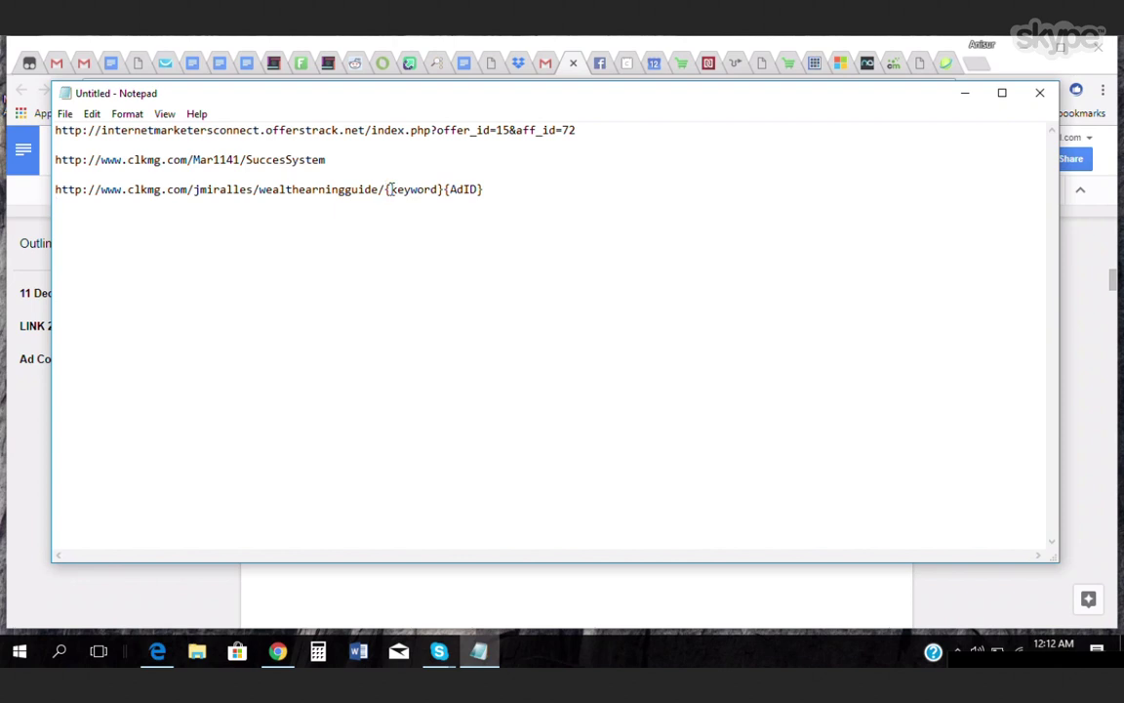
# Copy only the {keyword}{AdID} tokens from the end of the pasted example URL.
pyautogui.click(386, 191)
pyautogui.moveTo(385, 190); pyautogui.dragTo(497, 188)
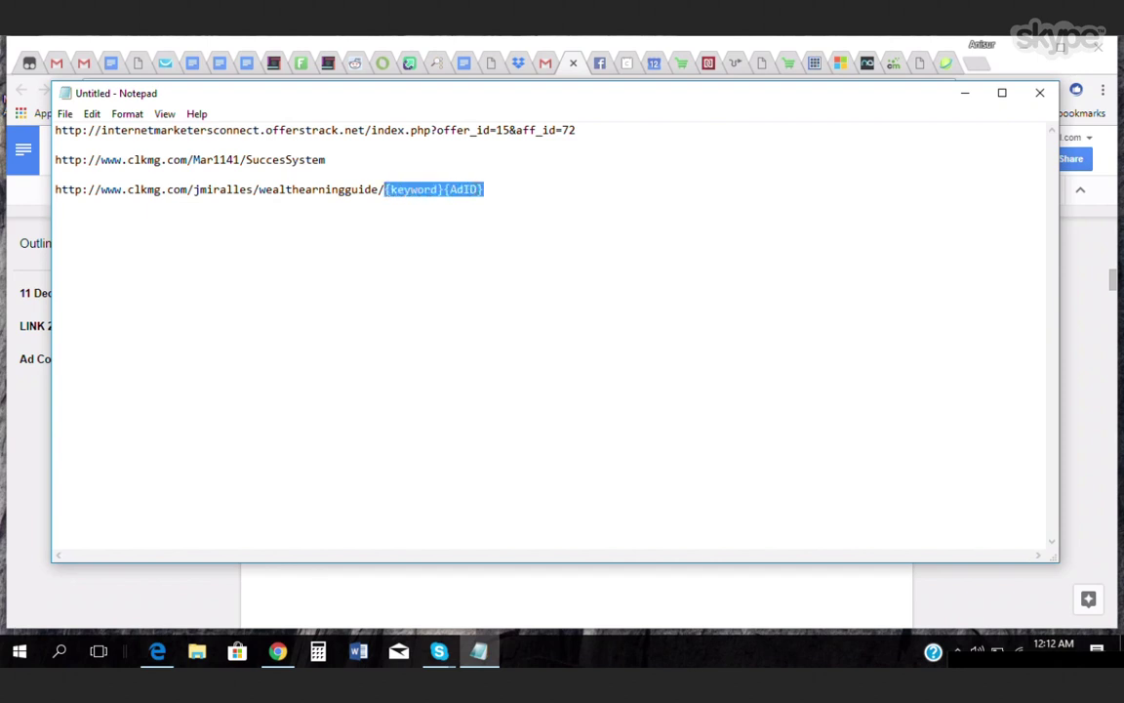
pyautogui.rightClick(478, 195)
pyautogui.click(515, 241)
# Append "/" and the copied {keyword}{AdID} tokens to the end of the SuccesSystem tracking link in Notepad.
pyautogui.click(894, 64)
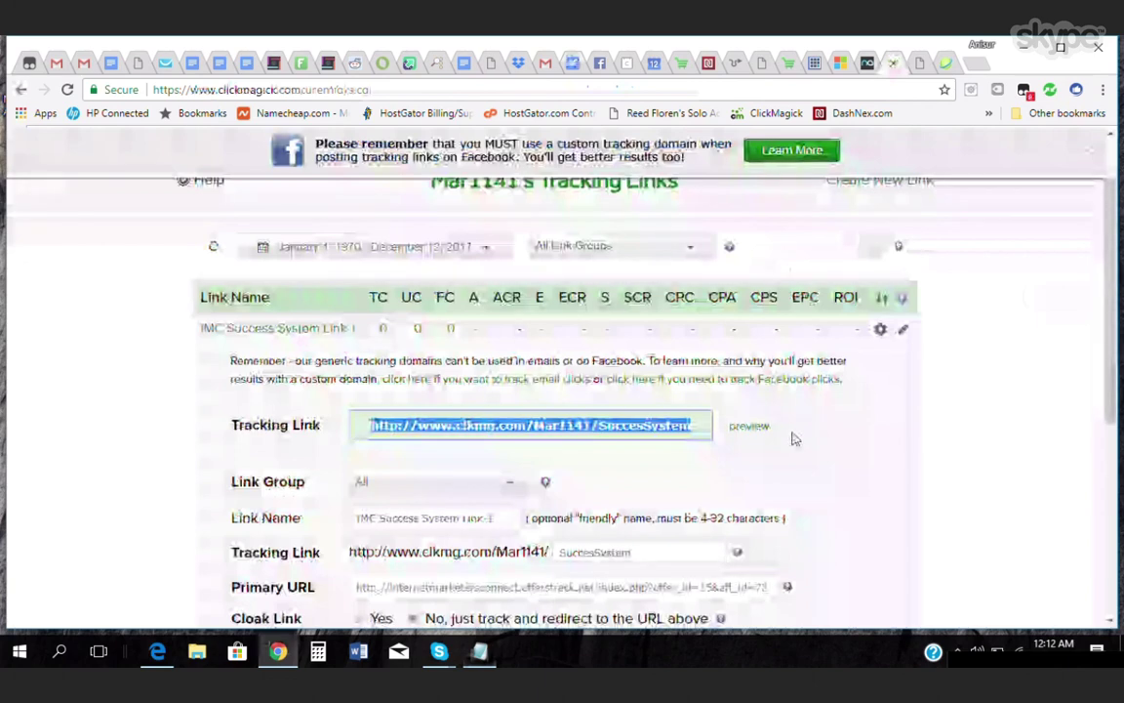
pyautogui.scroll(-1, 793, 439)
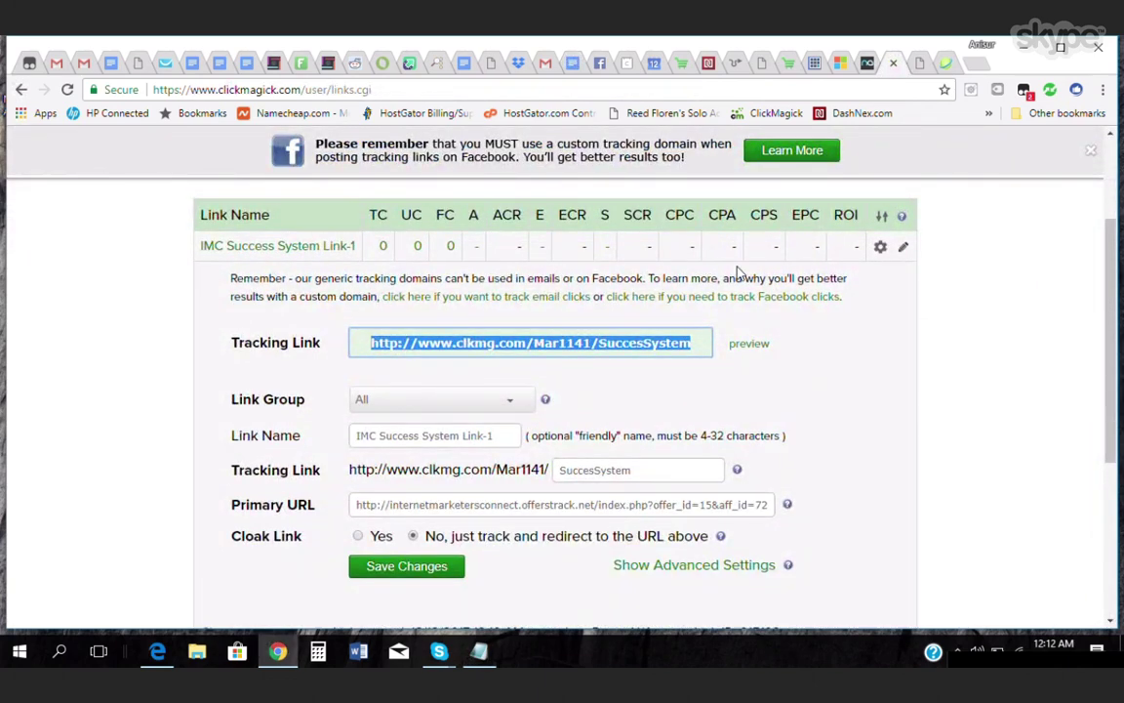
pyautogui.click(478, 651)
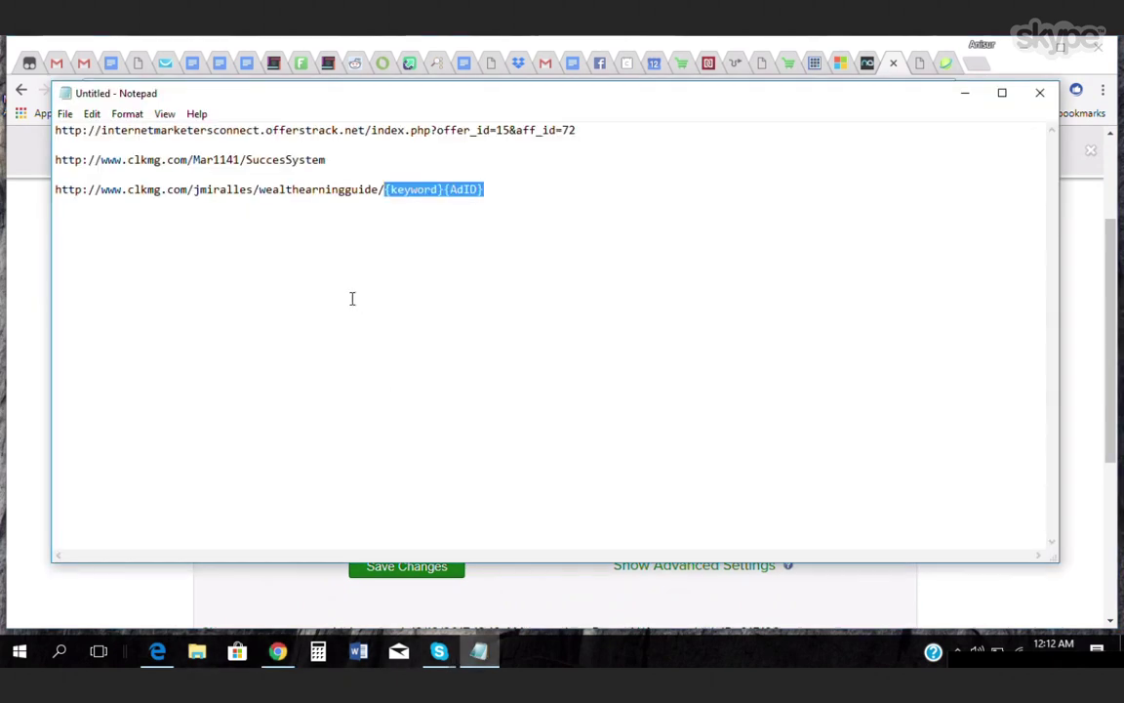
pyautogui.click(331, 160)
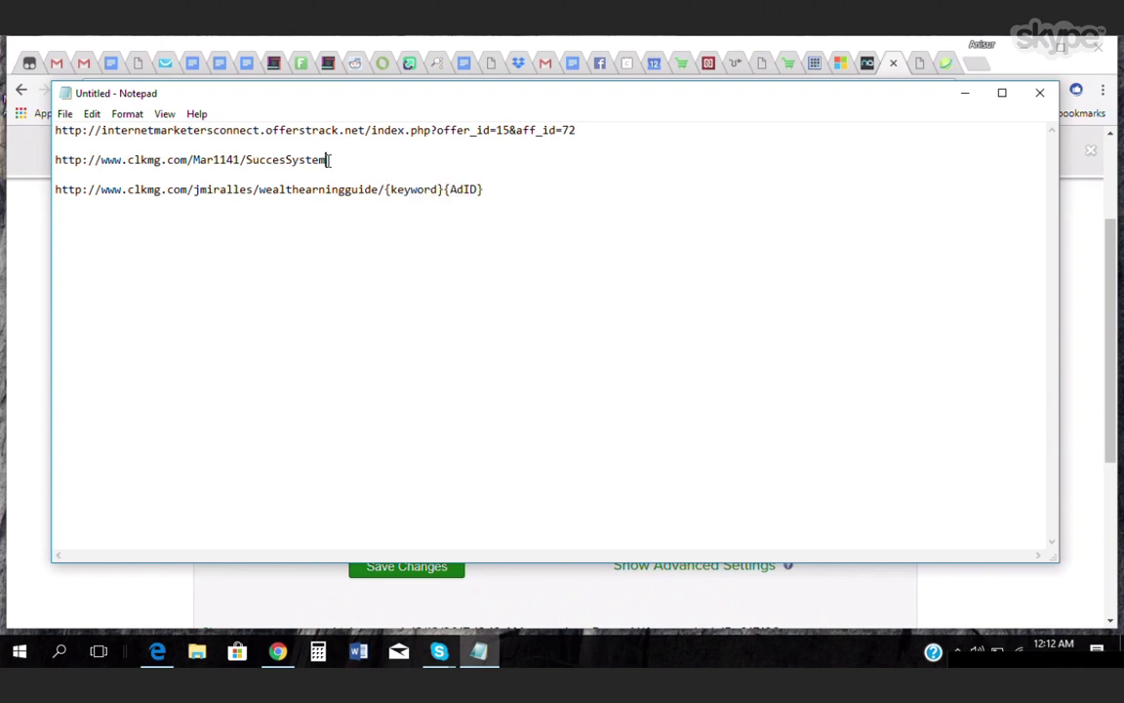
pyautogui.write('/')
pyautogui.rightClick(335, 163)
pyautogui.click(374, 232)
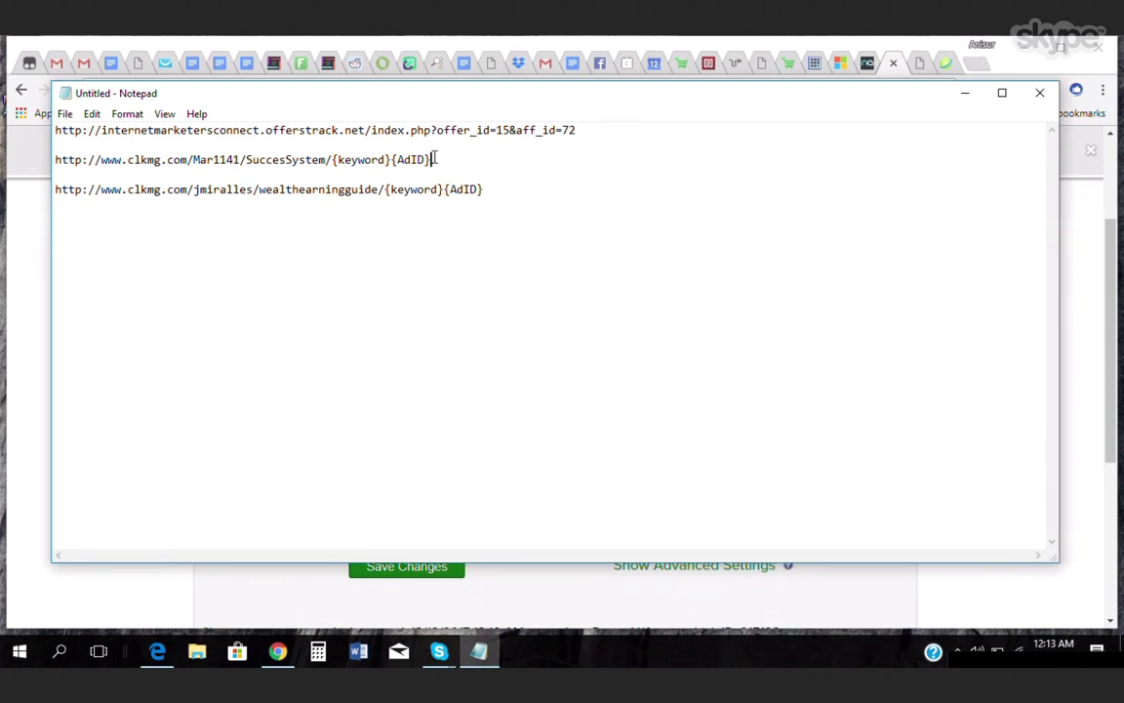
pyautogui.click(844, 69)
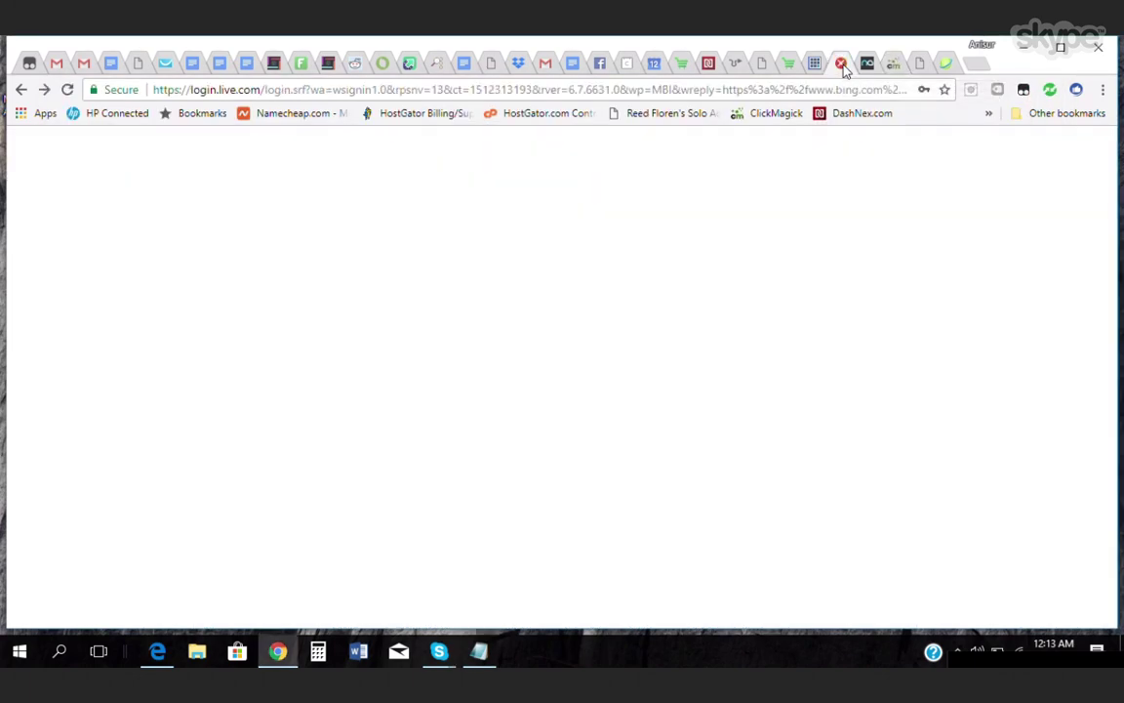
pyautogui.click(841, 64)
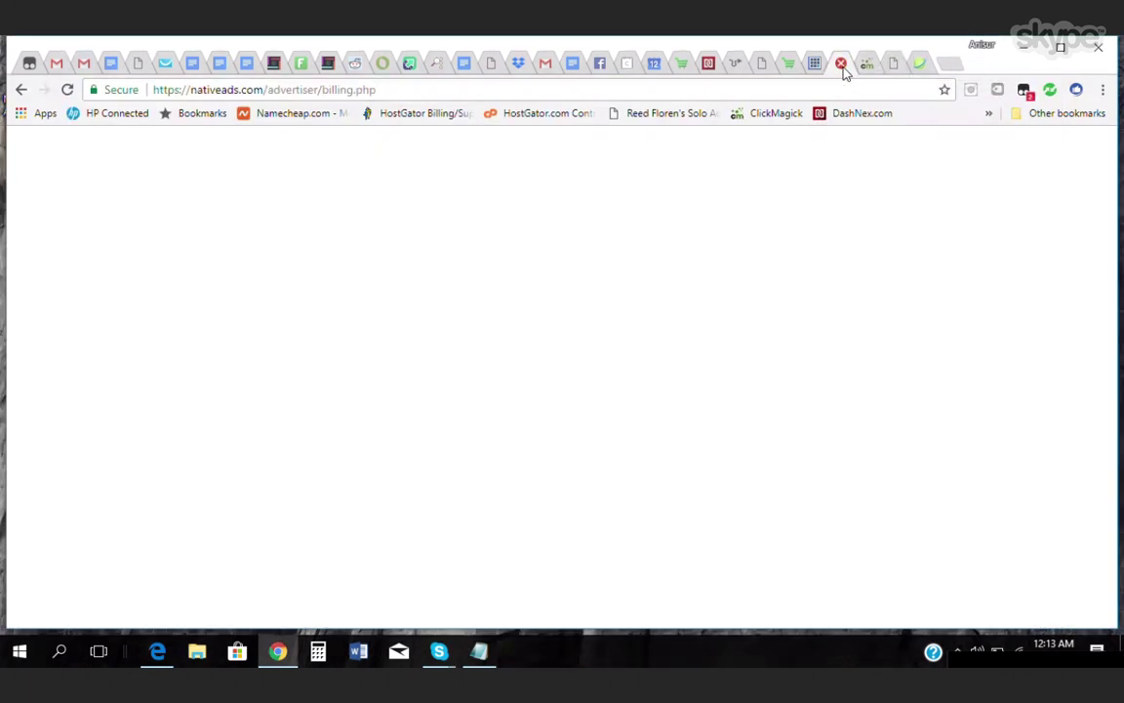
pyautogui.click(921, 64)
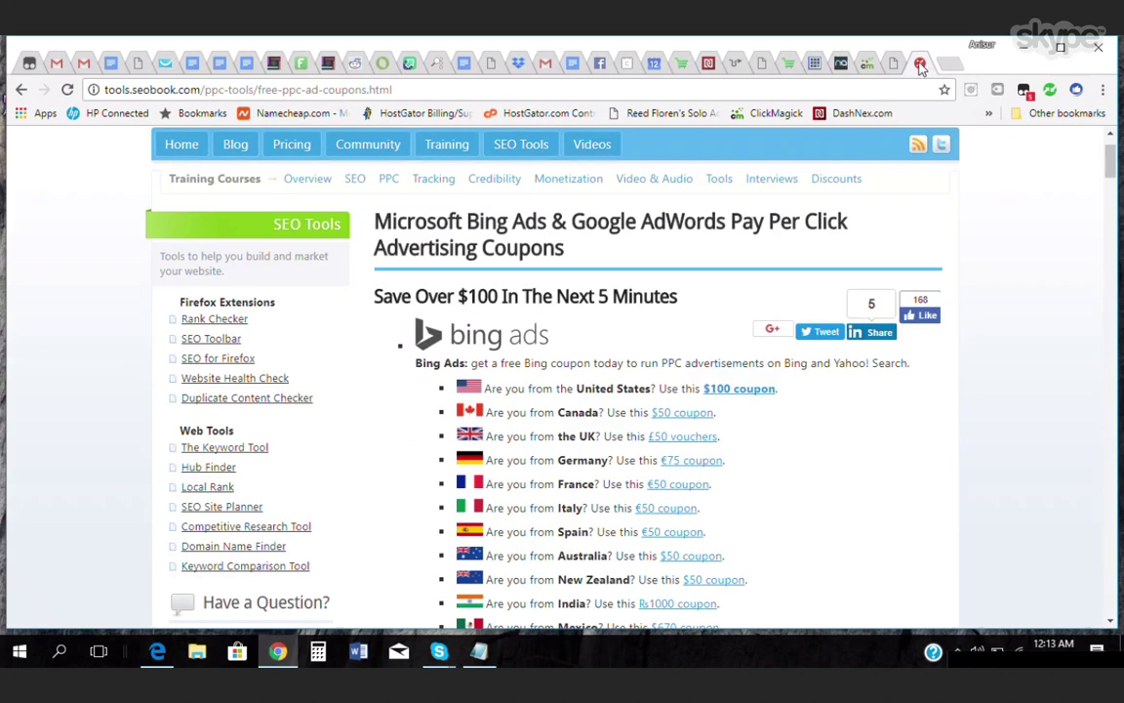
# Switch to Bing Ads in Edge, create a new campaign, and enter "SSR Campaign-1" as its name.
pyautogui.click(157, 652)
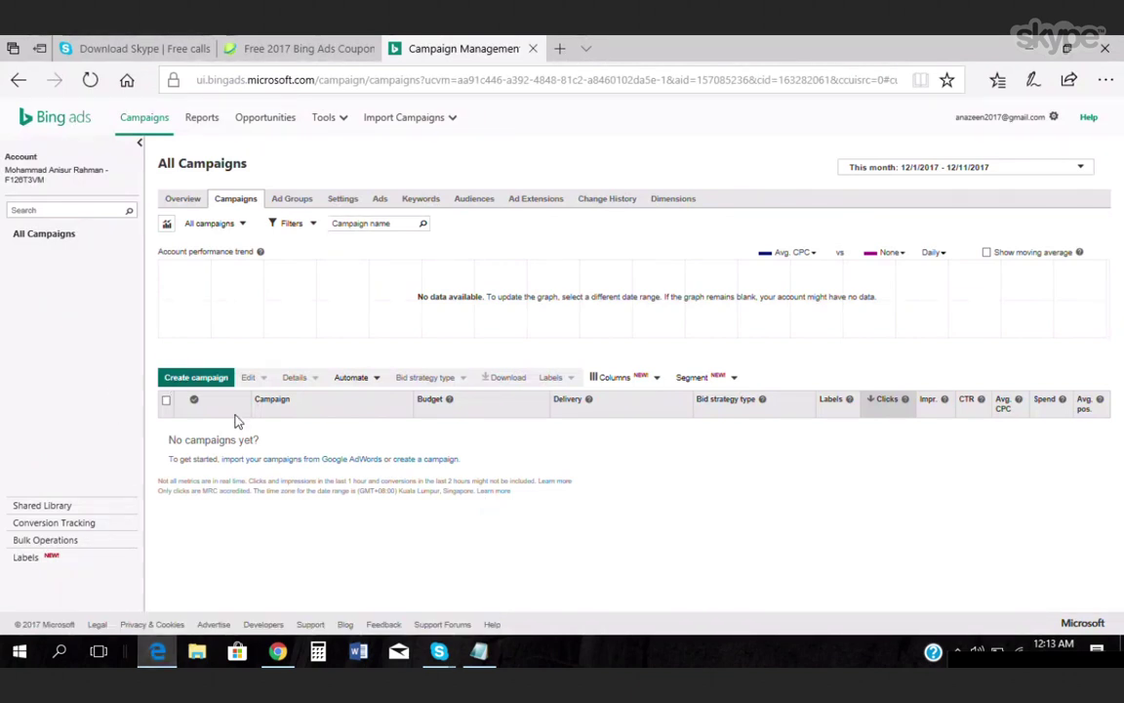
pyautogui.click(209, 376)
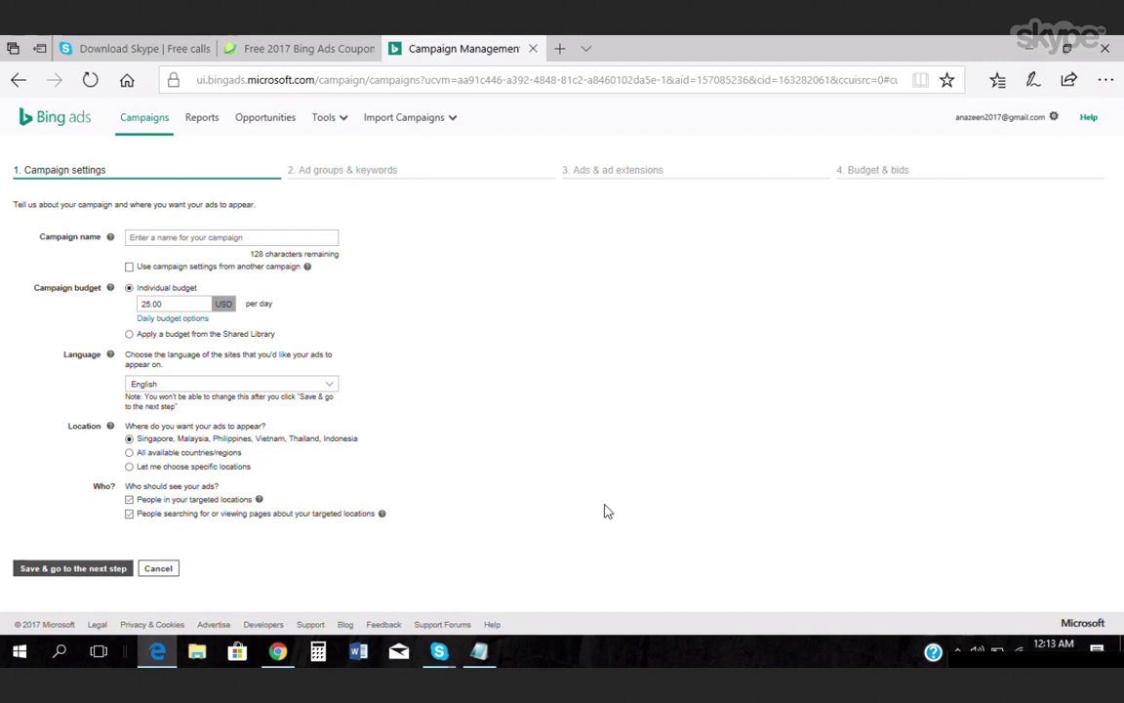
pyautogui.click(204, 240)
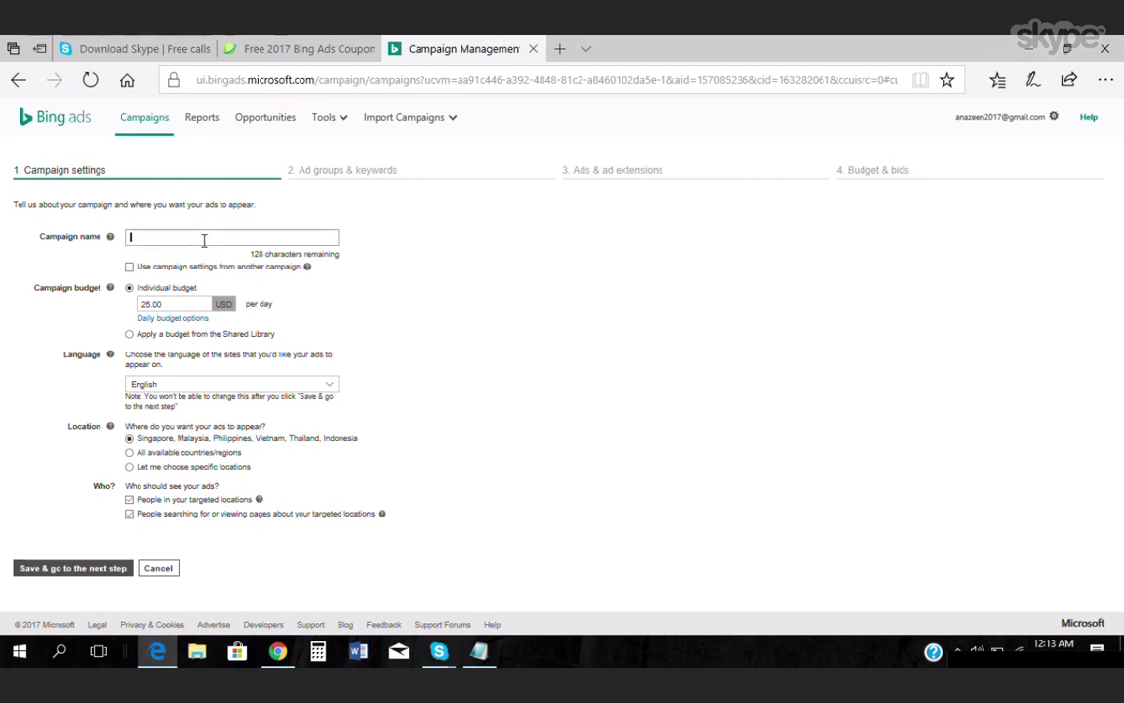
pyautogui.write('SSR')
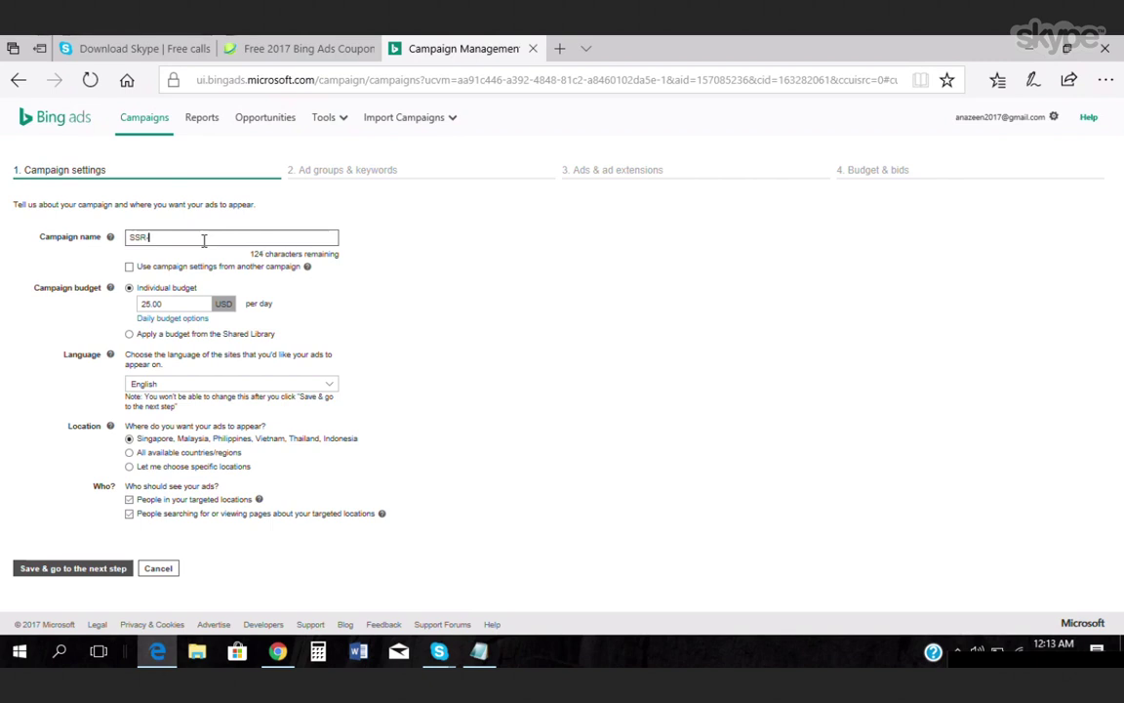
pyautogui.write(' Campaign-1')
# Extend the campaign name so it reads "SSR Campaign-1 Winning Keywords[Exact]".
pyautogui.write('Winnin')
pyautogui.press('BackSpace')
pyautogui.press('BackSpace')
pyautogui.press('BackSpace')
pyautogui.press('BackSpace')
pyautogui.press('BackSpace')
pyautogui.press('BackSpace')
pyautogui.press('BackSpace')
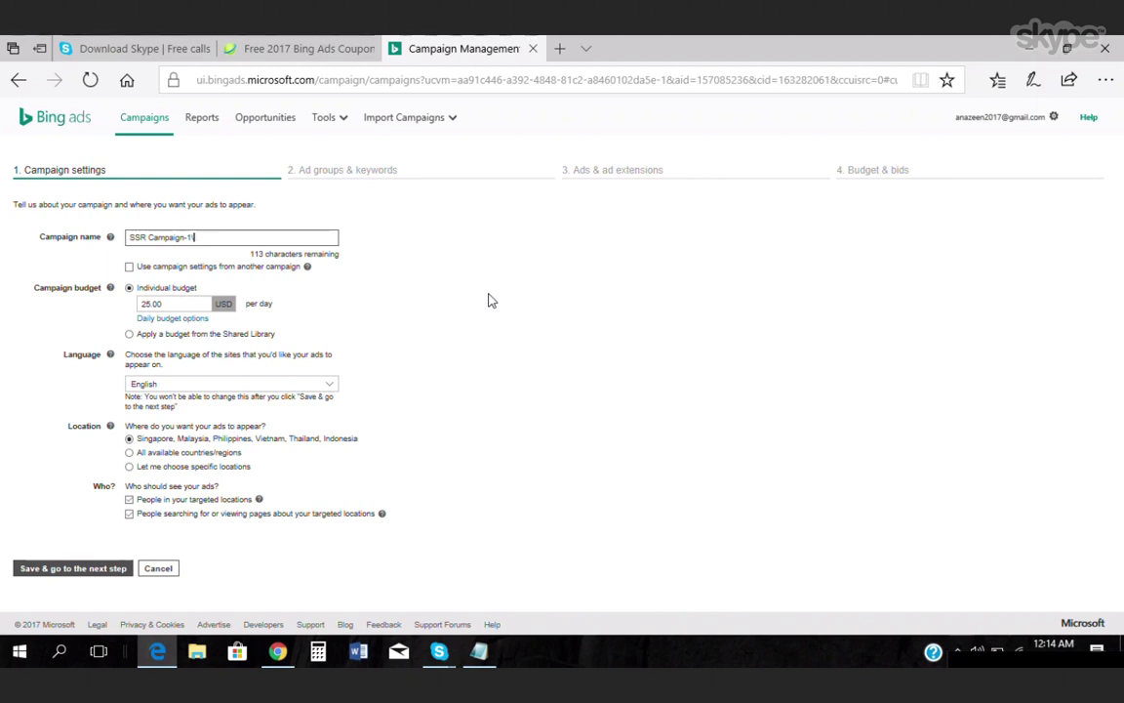
pyautogui.press('BackSpace')
pyautogui.write('Winning Keywords')
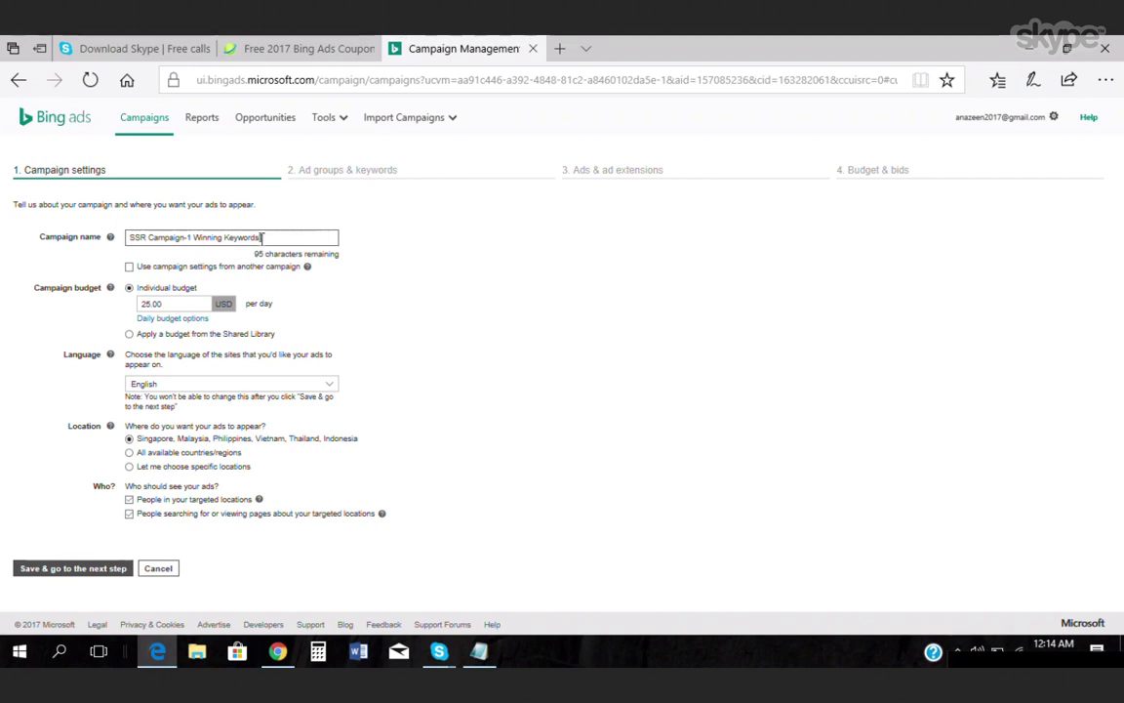
pyautogui.write('(')
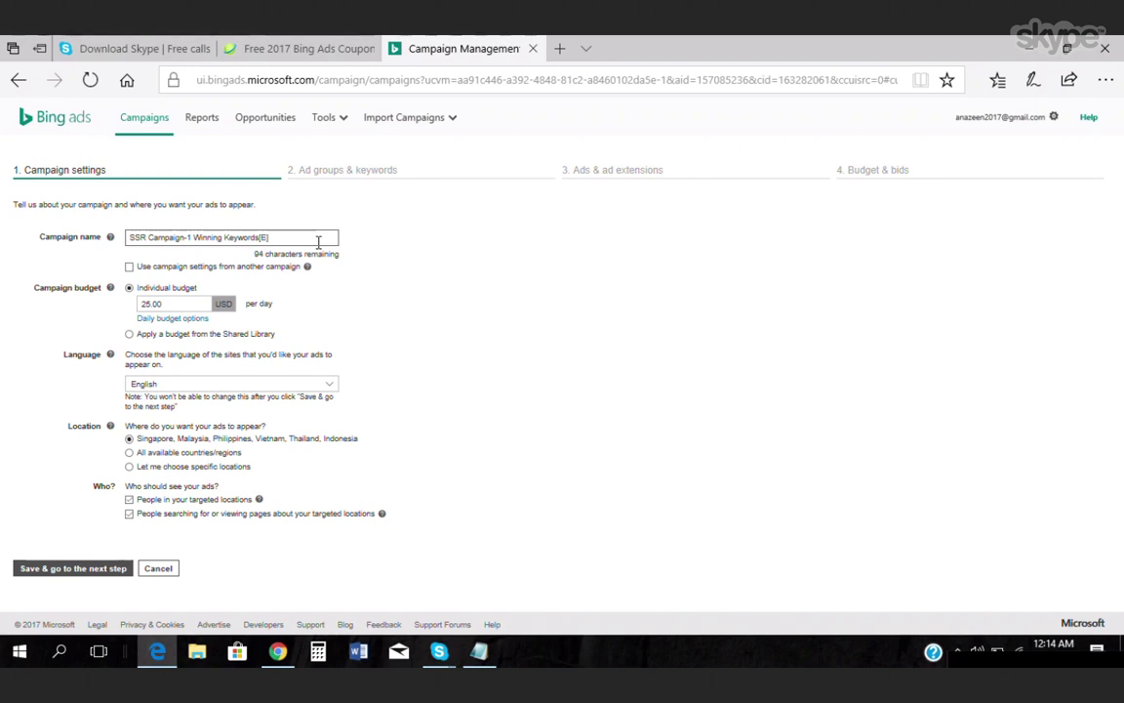
pyautogui.write('Exact)')
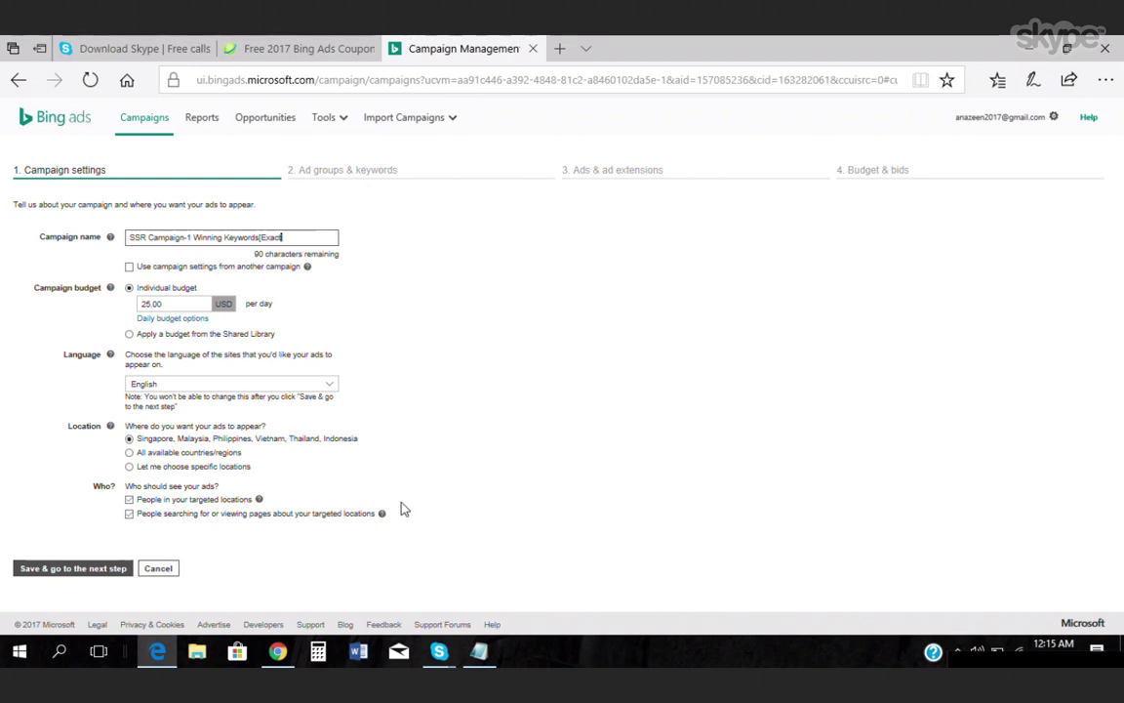
# Set the individual campaign budget to 5.00 USD per day and expand the daily budget options.
pyautogui.moveTo(481, 659)
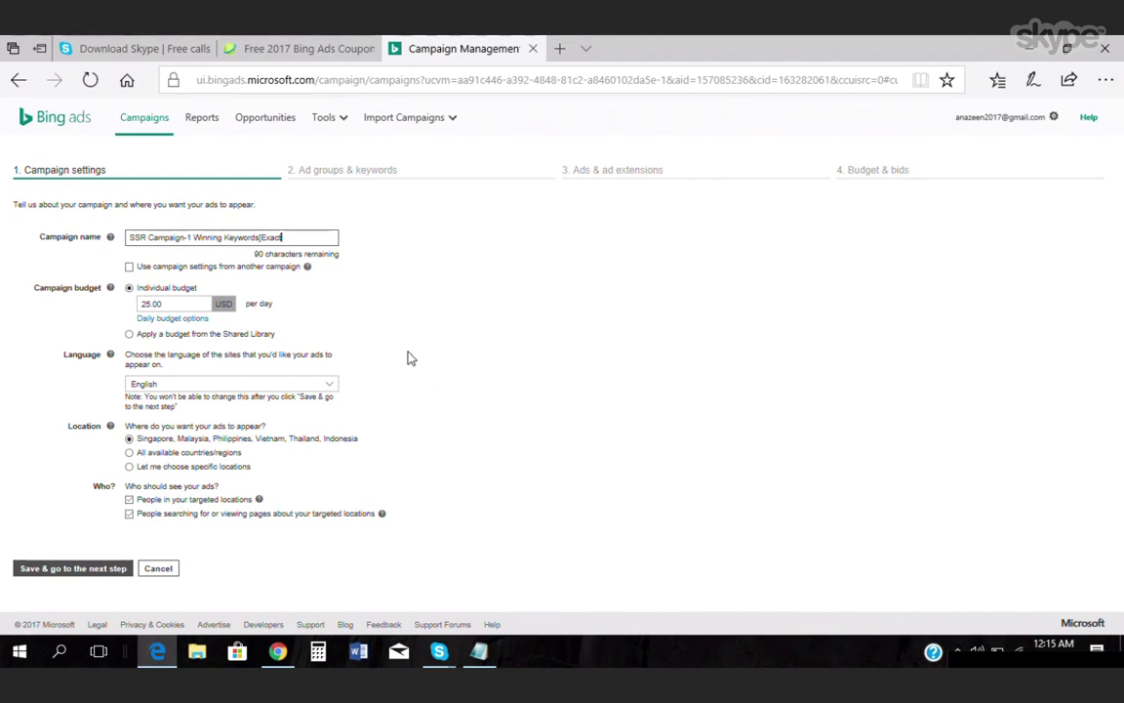
pyautogui.click(146, 304)
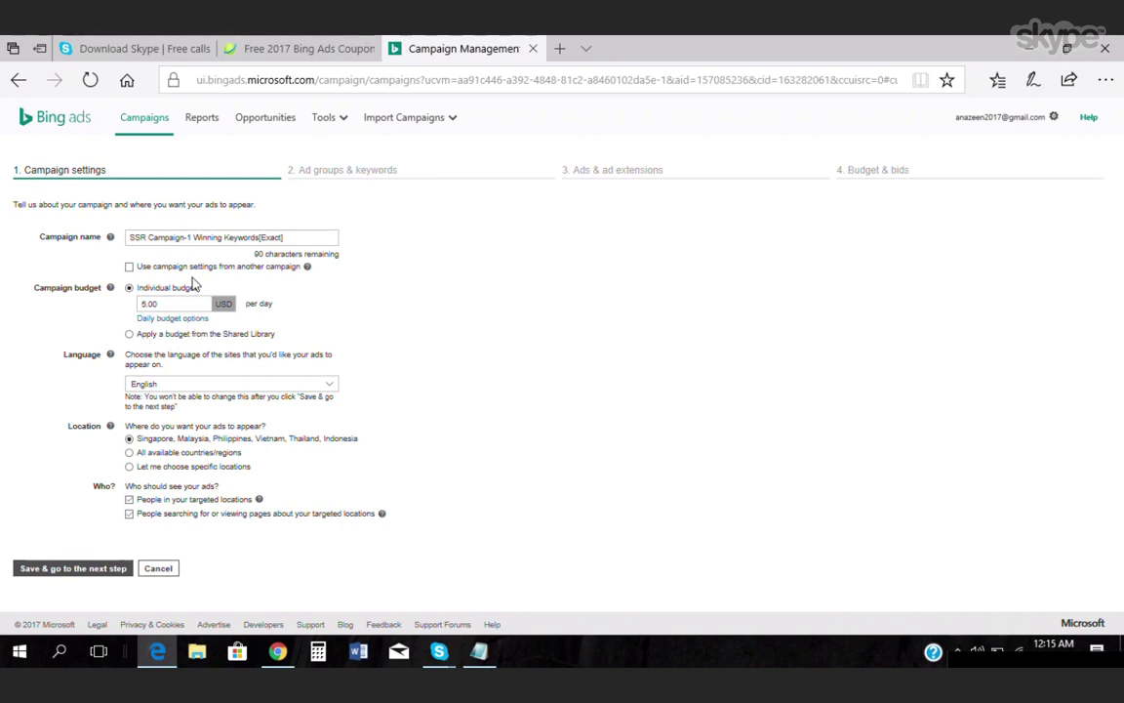
pyautogui.click(171, 319)
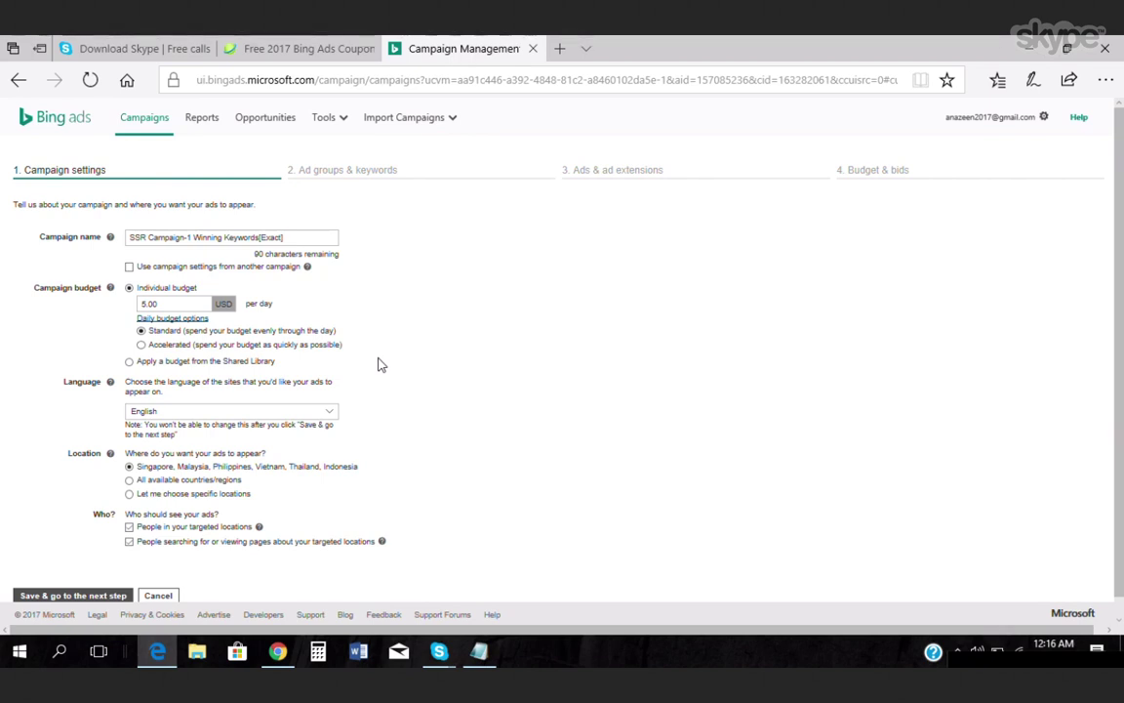
# Choose specific locations for the campaign, search for "united states", and target the United States country/region.
pyautogui.scroll(-1, 380, 364)
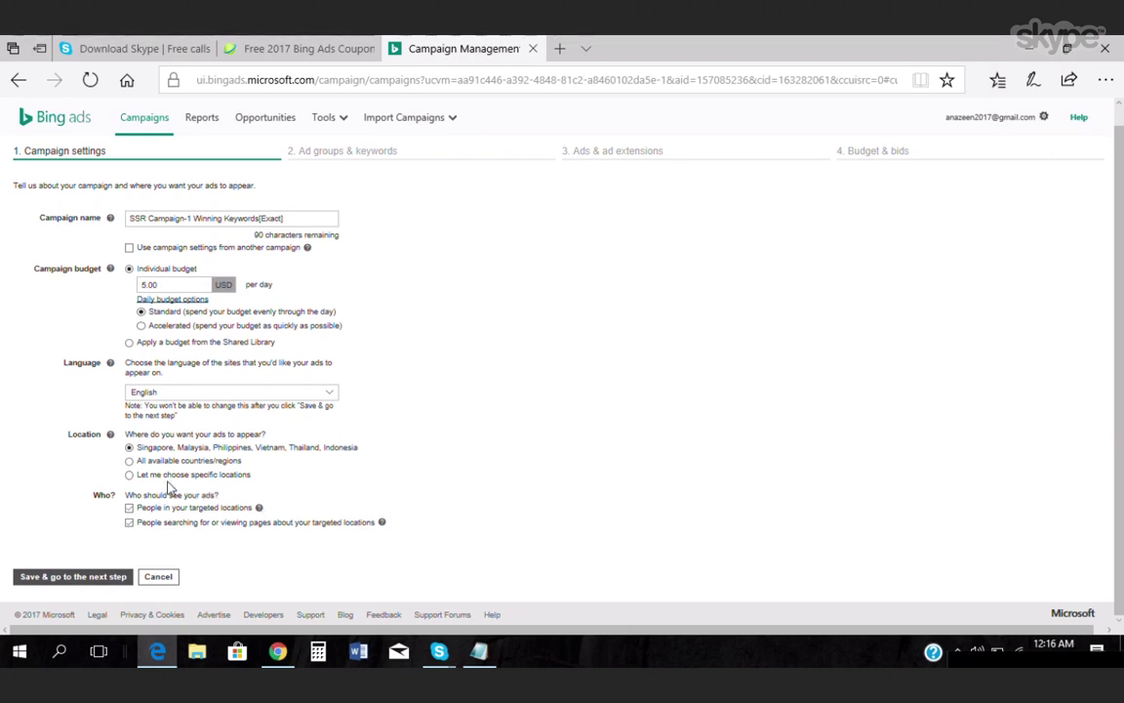
pyautogui.click(129, 476)
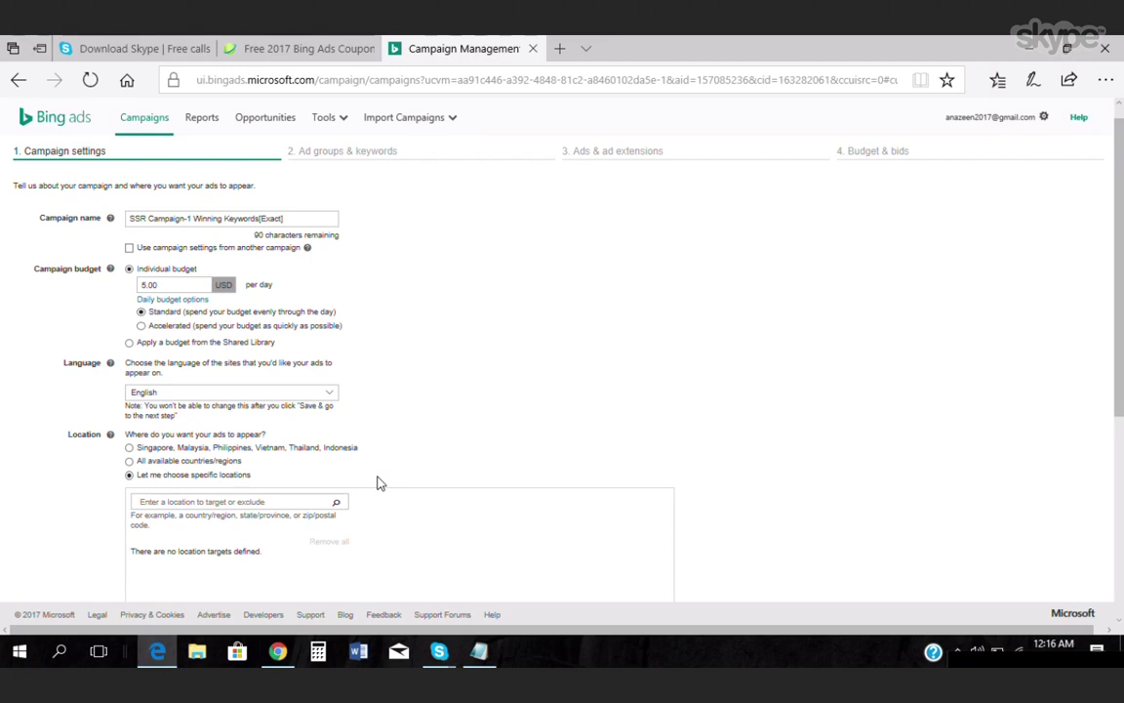
pyautogui.scroll(-1, 390, 465)
pyautogui.scroll(-1, 391, 466)
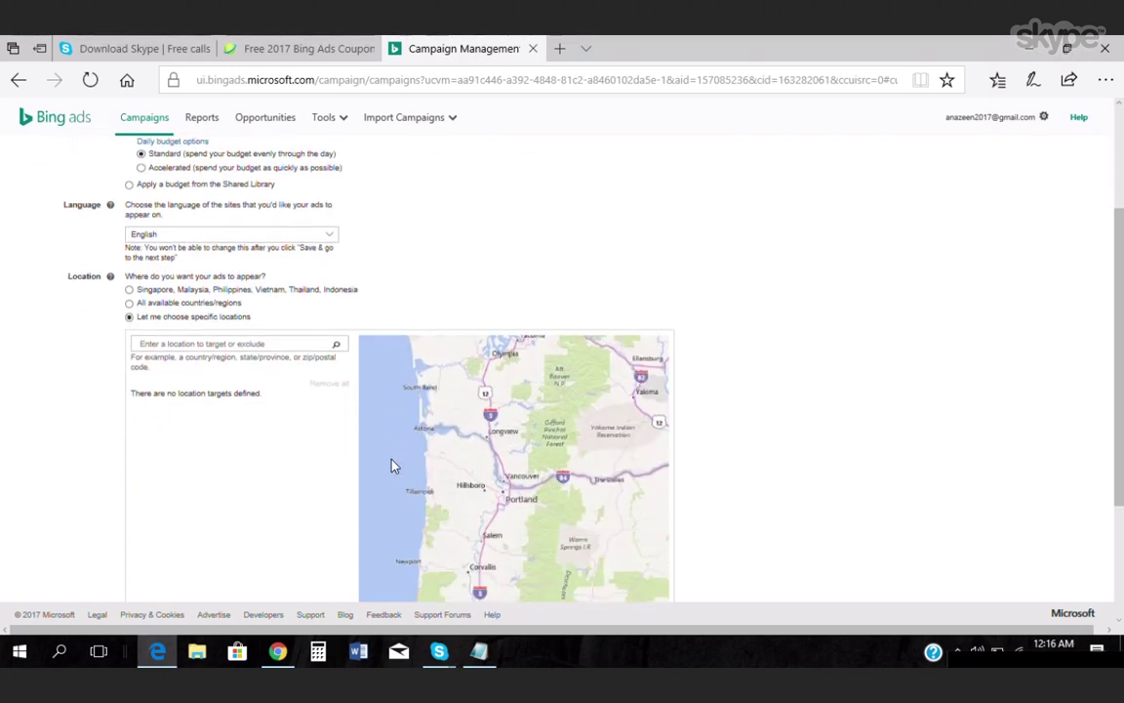
pyautogui.click(258, 342)
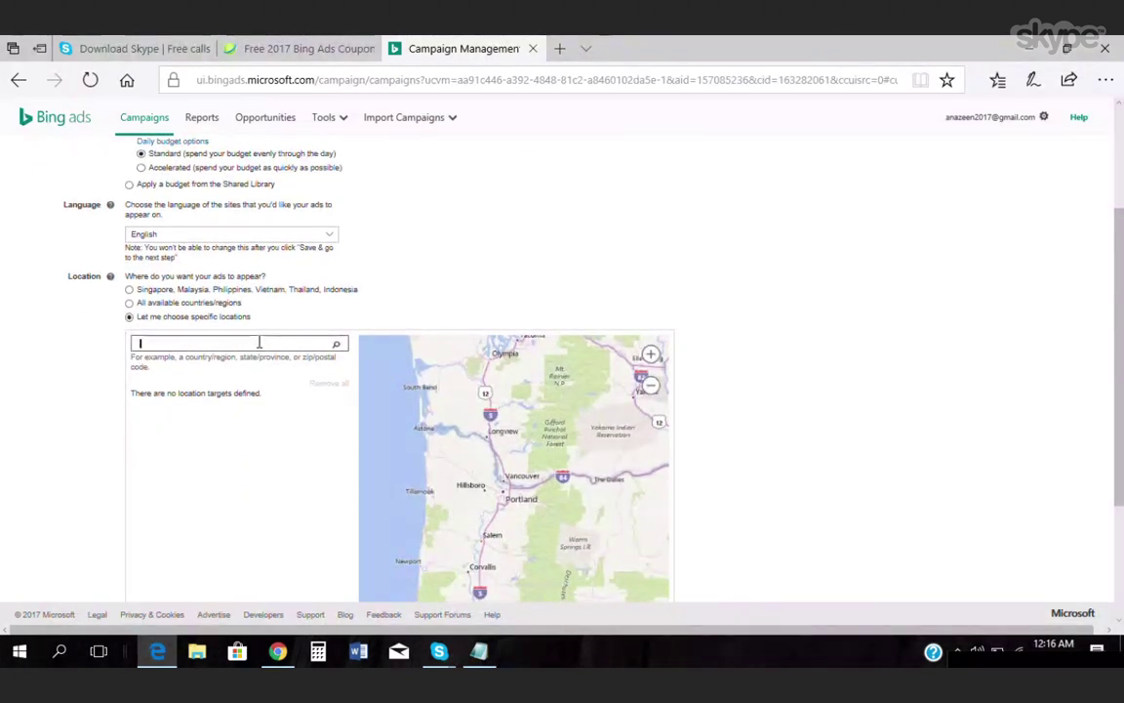
pyautogui.write('united ')
pyautogui.write('stted')
pyautogui.write('tat')
pyautogui.write('es')
pyautogui.click(337, 345)
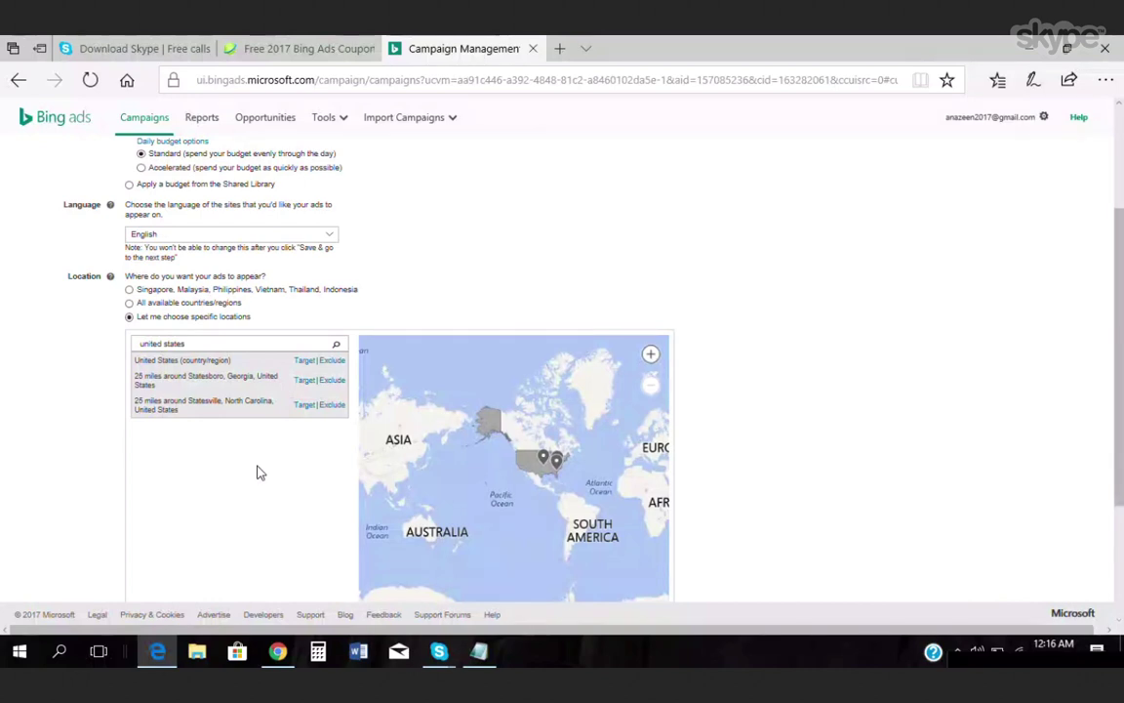
pyautogui.click(305, 361)
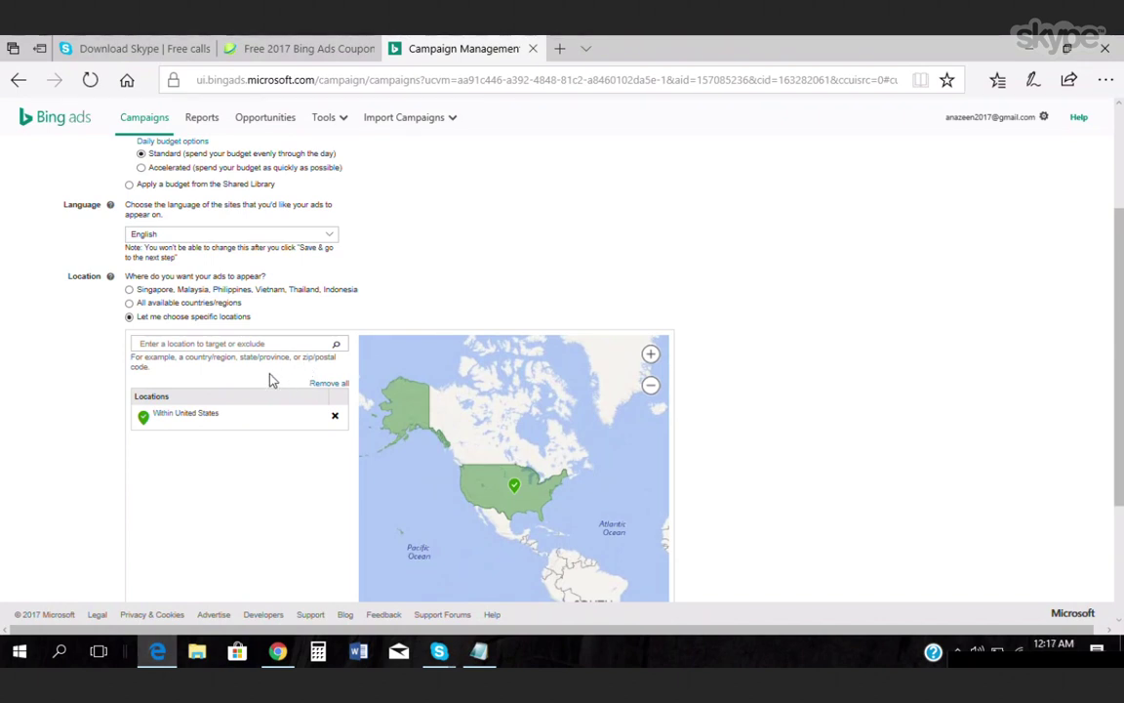
# Clear the option for people searching for or viewing pages about the targeted locations, and save the campaign settings to continue to ad groups and keywords.
pyautogui.scroll(-3, 289, 500)
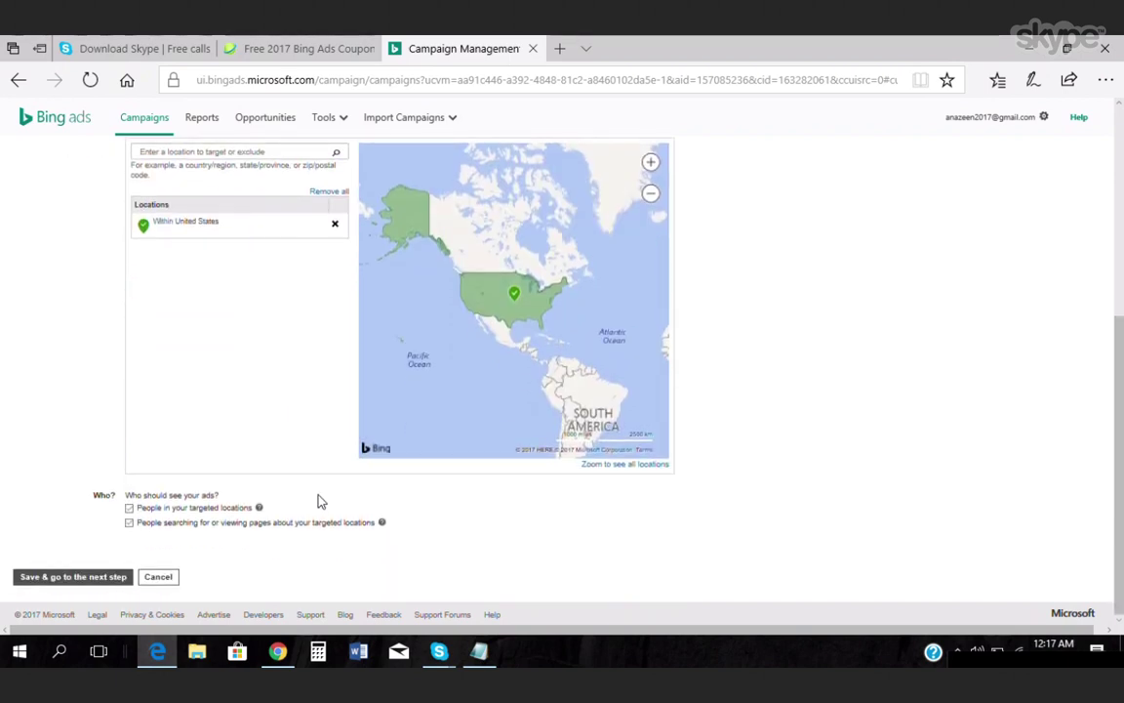
pyautogui.click(129, 522)
pyautogui.click(133, 536)
pyautogui.click(113, 576)
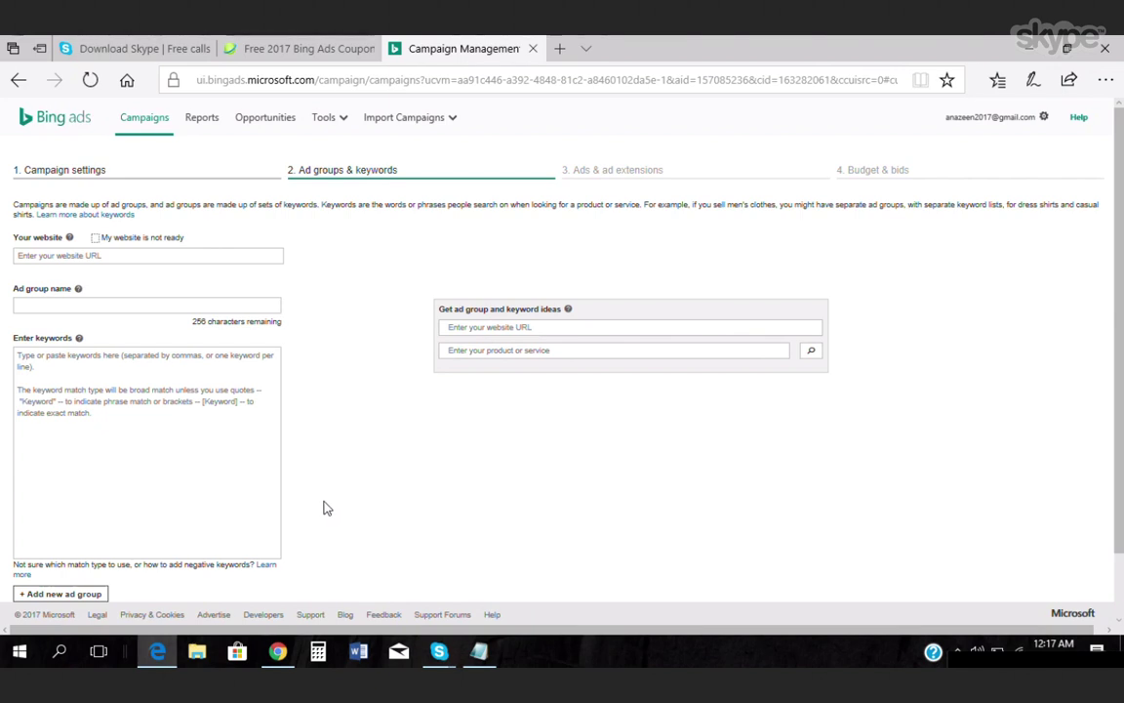
# Name the ad group "SSR Group-1 [Exact] winning Key words".
pyautogui.click(128, 304)
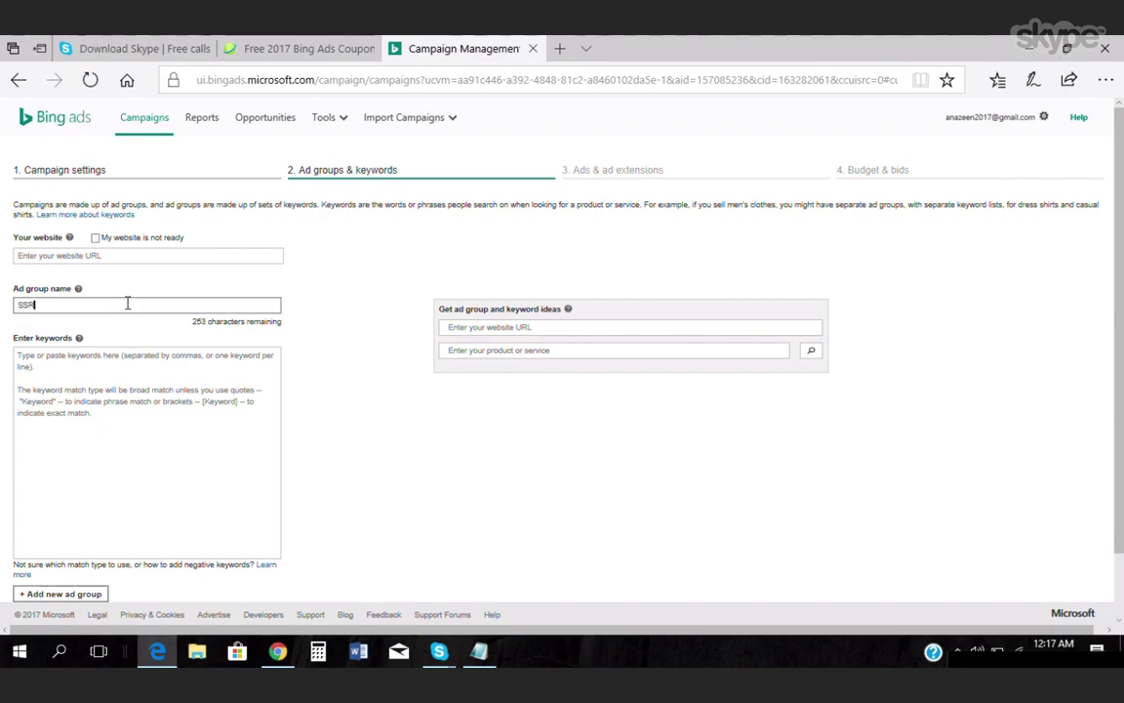
pyautogui.write('SSR Group')
pyautogui.write('-1')
pyautogui.write(' Exact')
pyautogui.write('[')
pyautogui.click(96, 303)
pyautogui.write('winning k')
pyautogui.press('BackSpace')
pyautogui.press('BackSpace')
pyautogui.press('BackSpace')
pyautogui.write('y words')
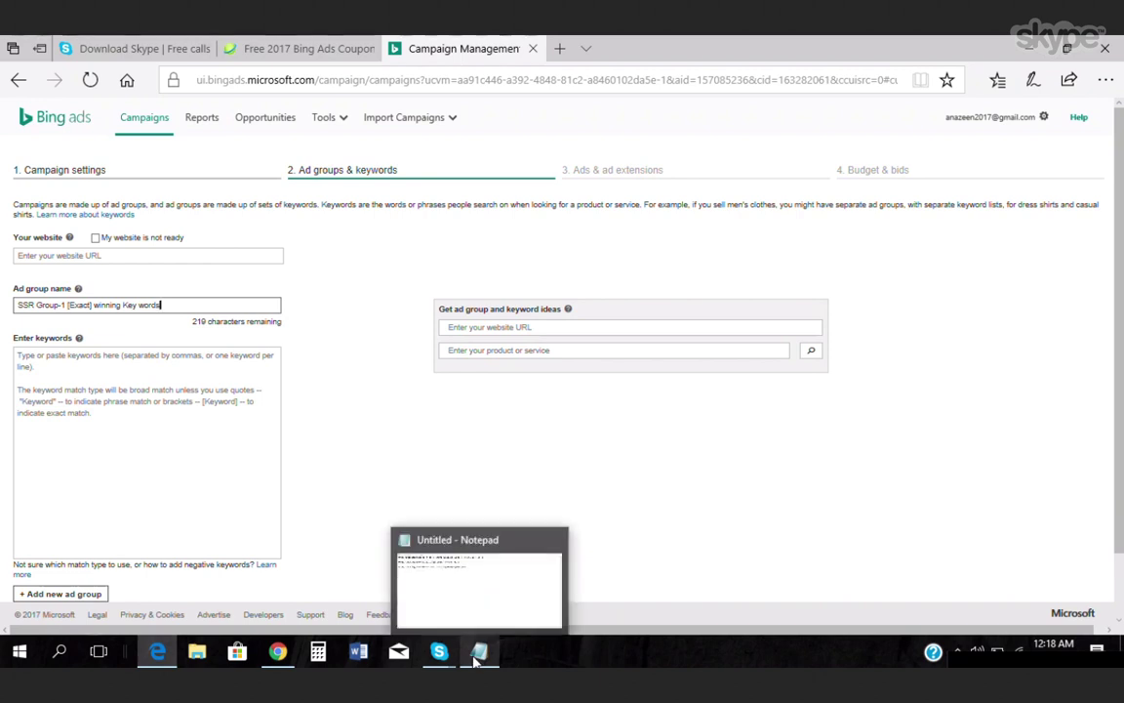
# Switch to the First Bing Ad document in Chrome and copy all keywords in the WINNING KEYWORDS table, from "legit work at home jobs" to "work home job".
pyautogui.moveTo(286, 660)
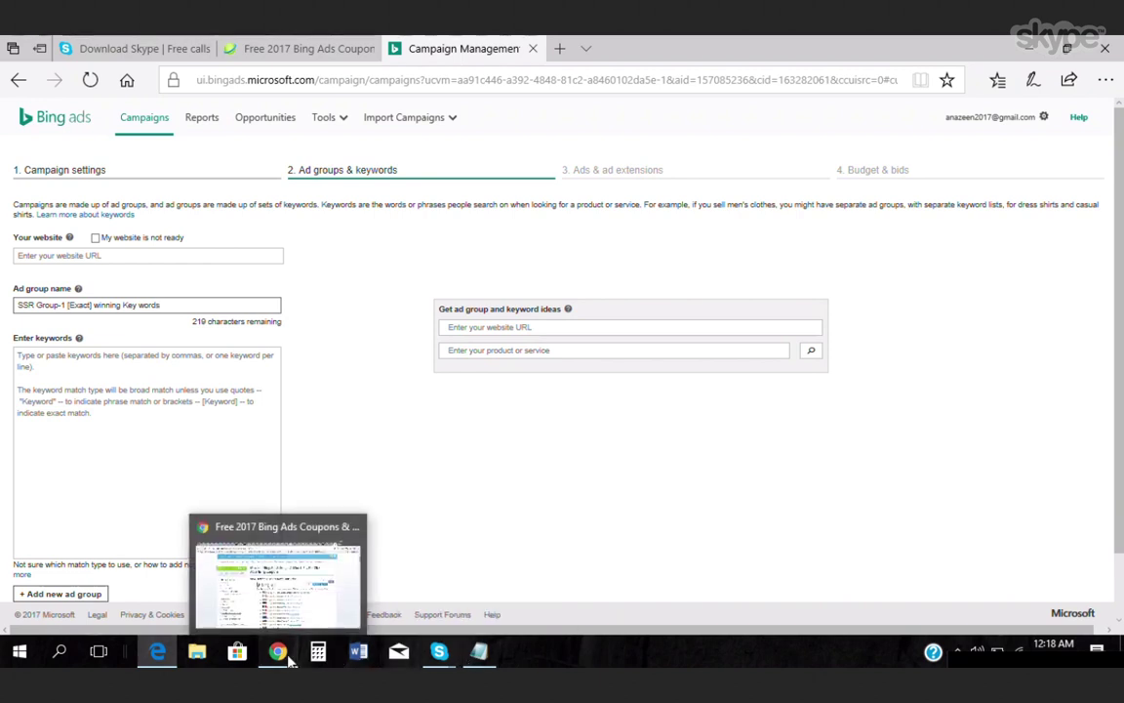
pyautogui.click(289, 662)
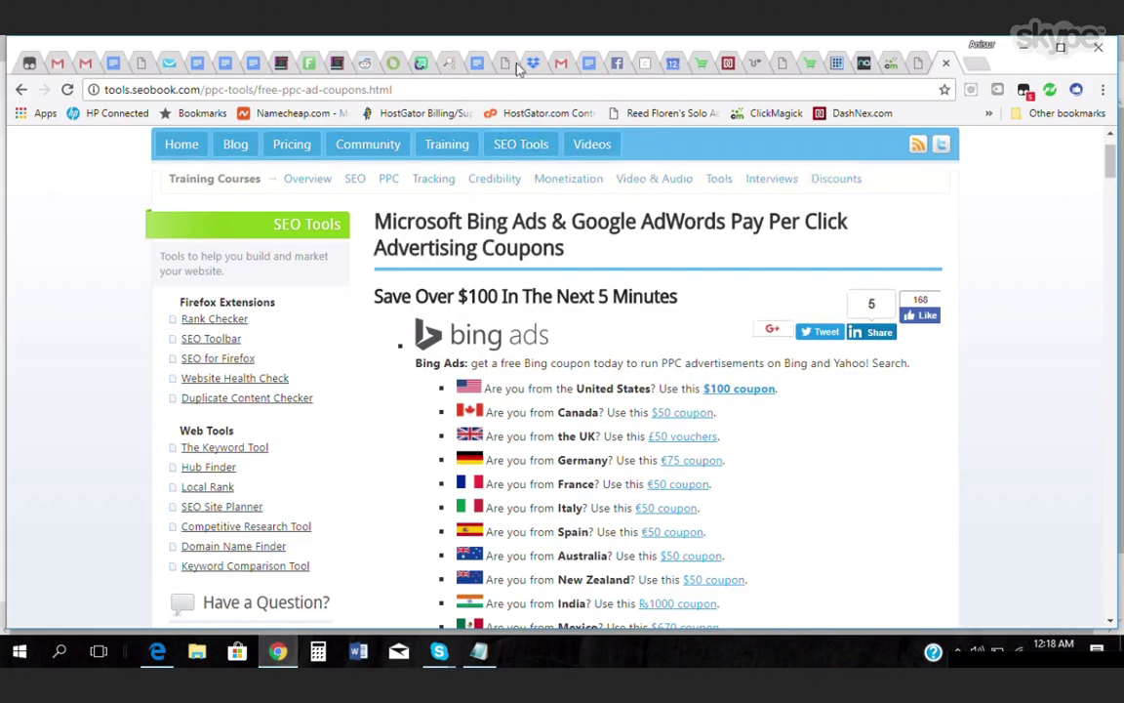
pyautogui.click(588, 65)
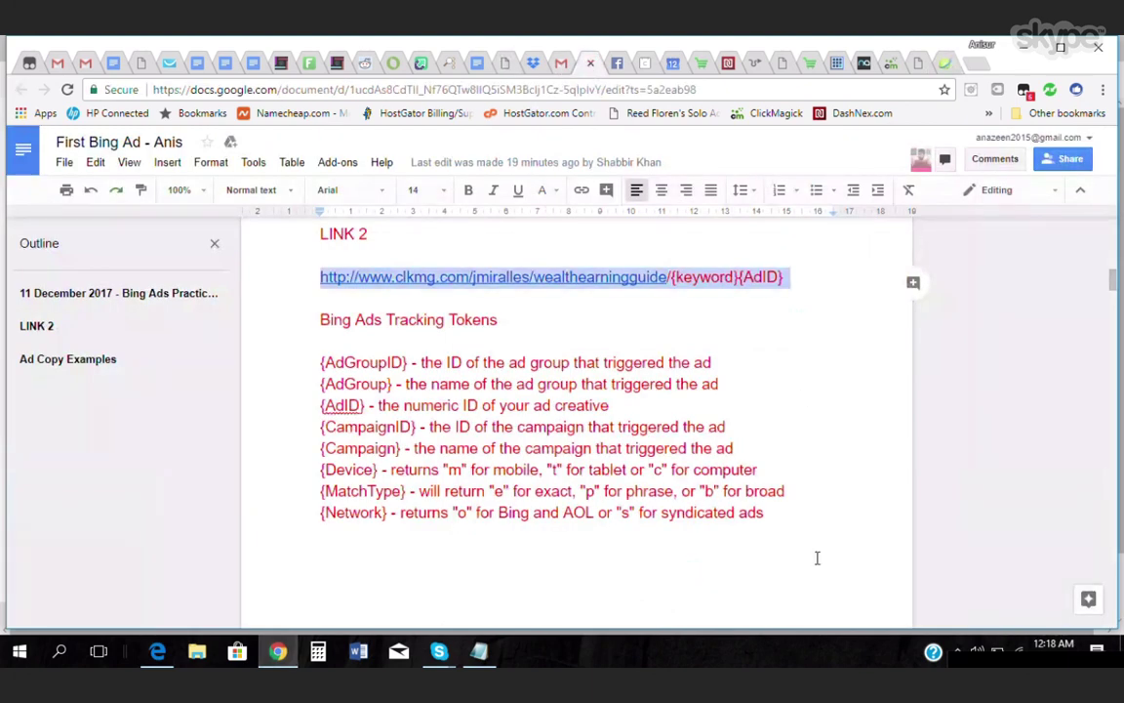
pyautogui.scroll(4, 806, 544)
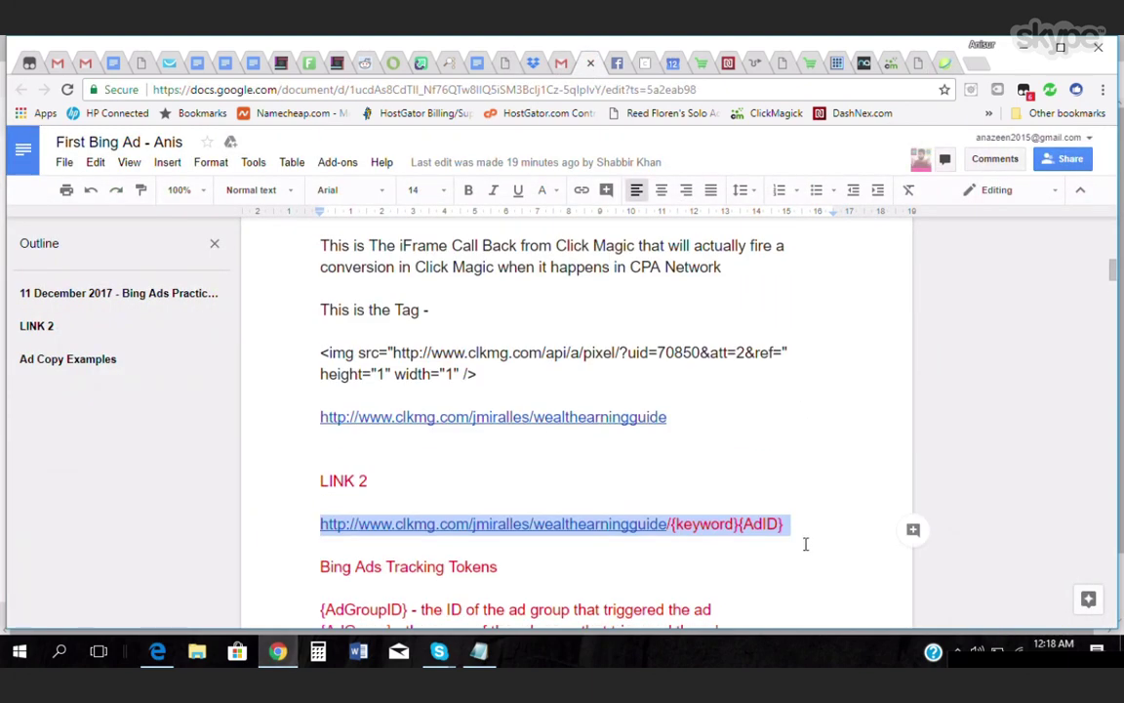
pyautogui.scroll(-13, 781, 532)
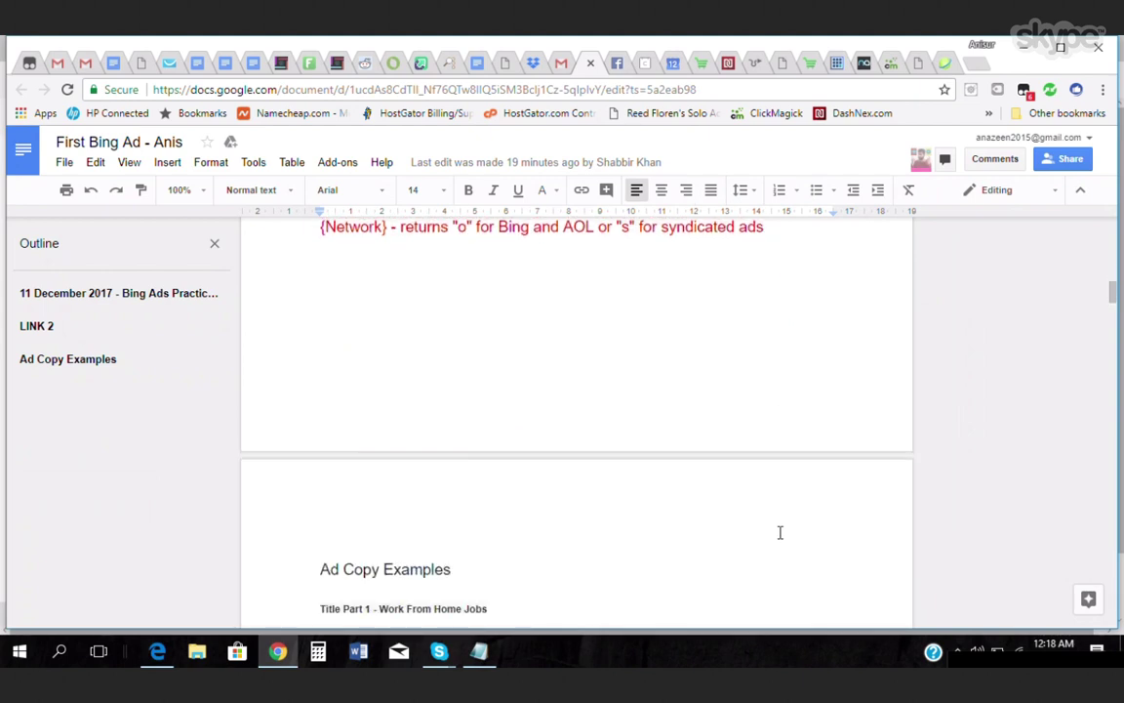
pyautogui.scroll(-1, 780, 532)
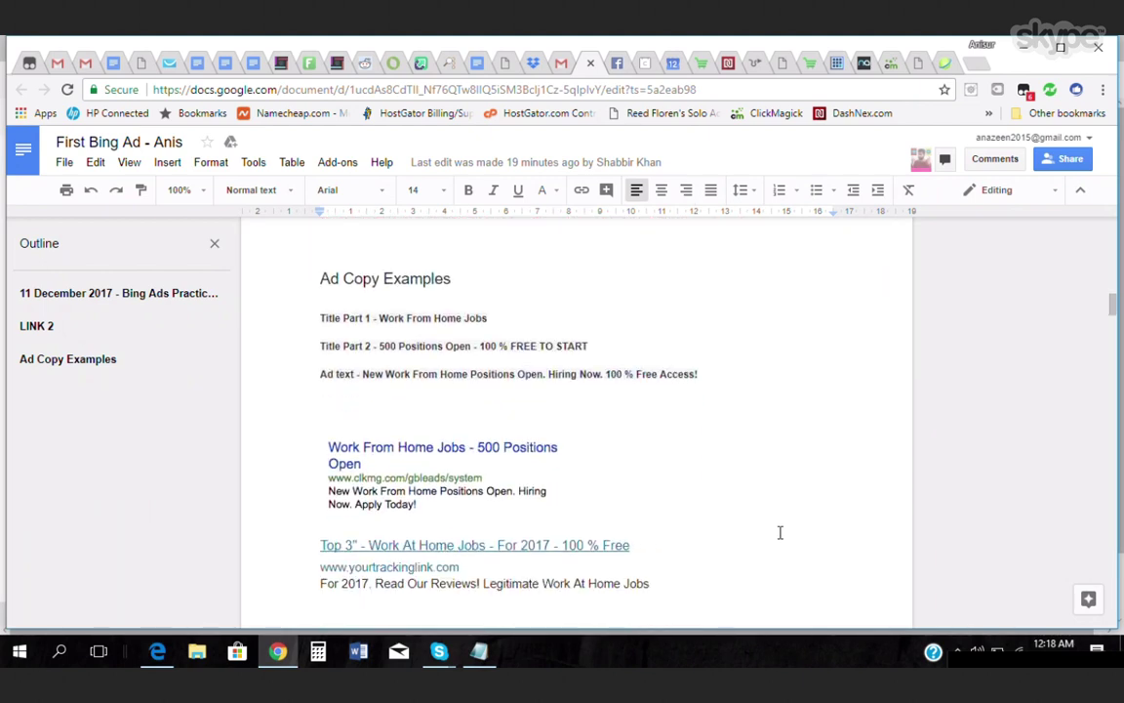
pyautogui.scroll(-2, 779, 532)
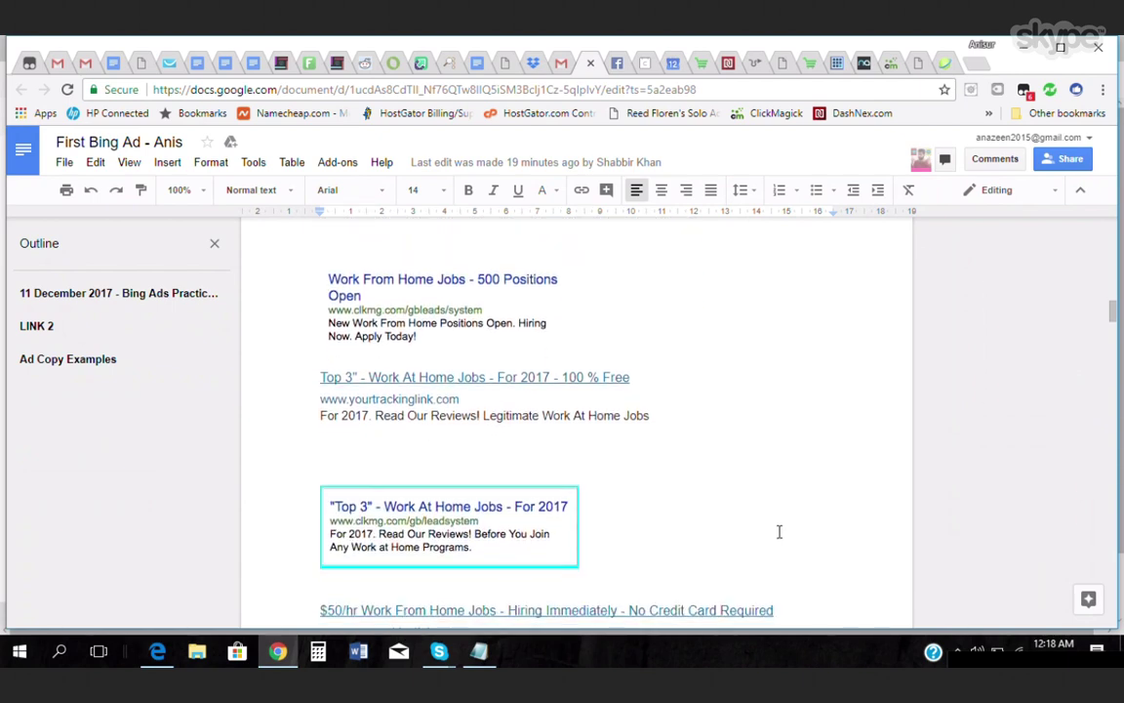
pyautogui.scroll(-1, 780, 532)
pyautogui.scroll(-3, 780, 532)
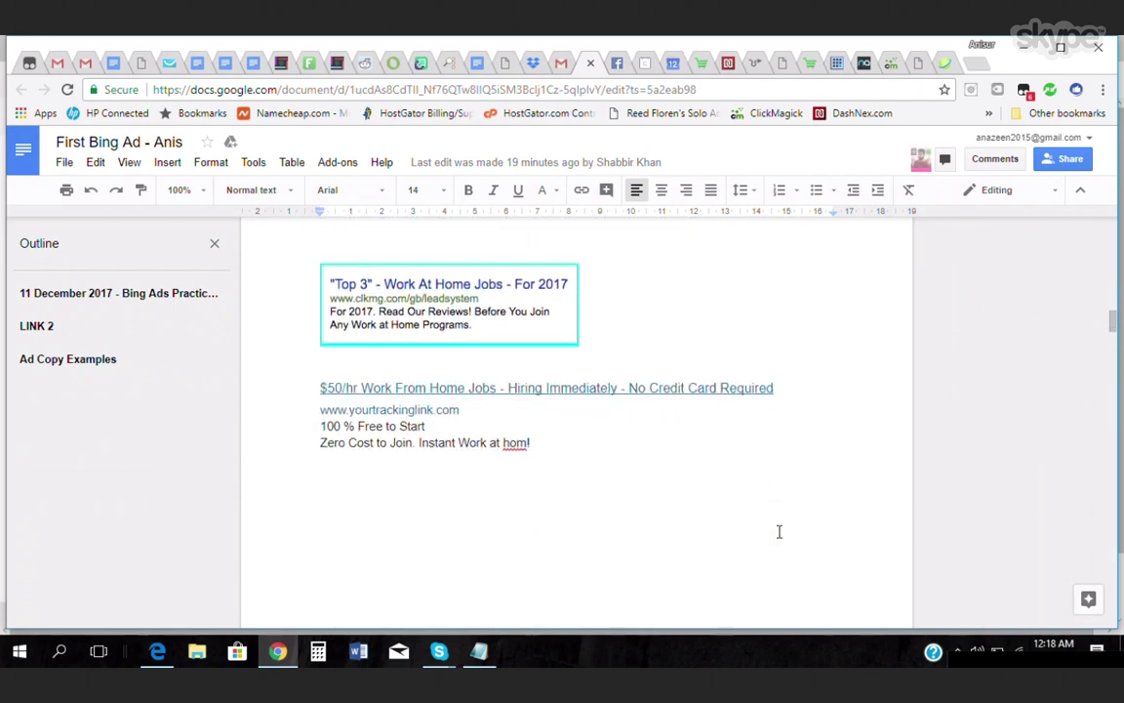
pyautogui.scroll(-3, 779, 532)
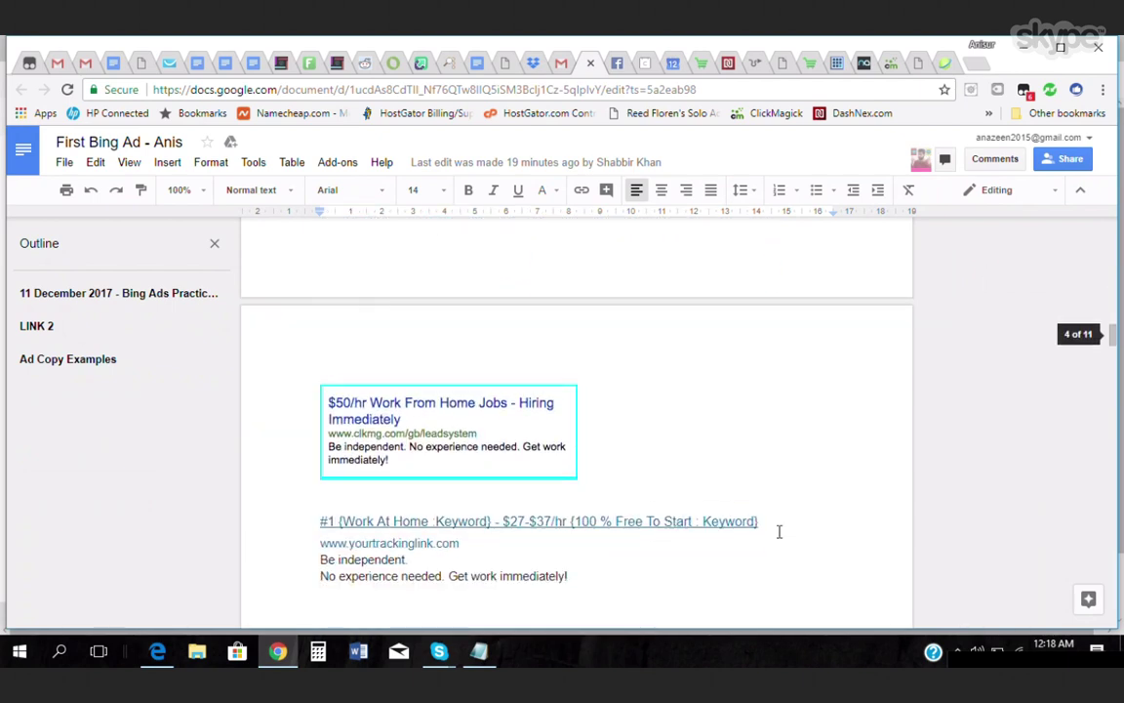
pyautogui.scroll(-4, 780, 532)
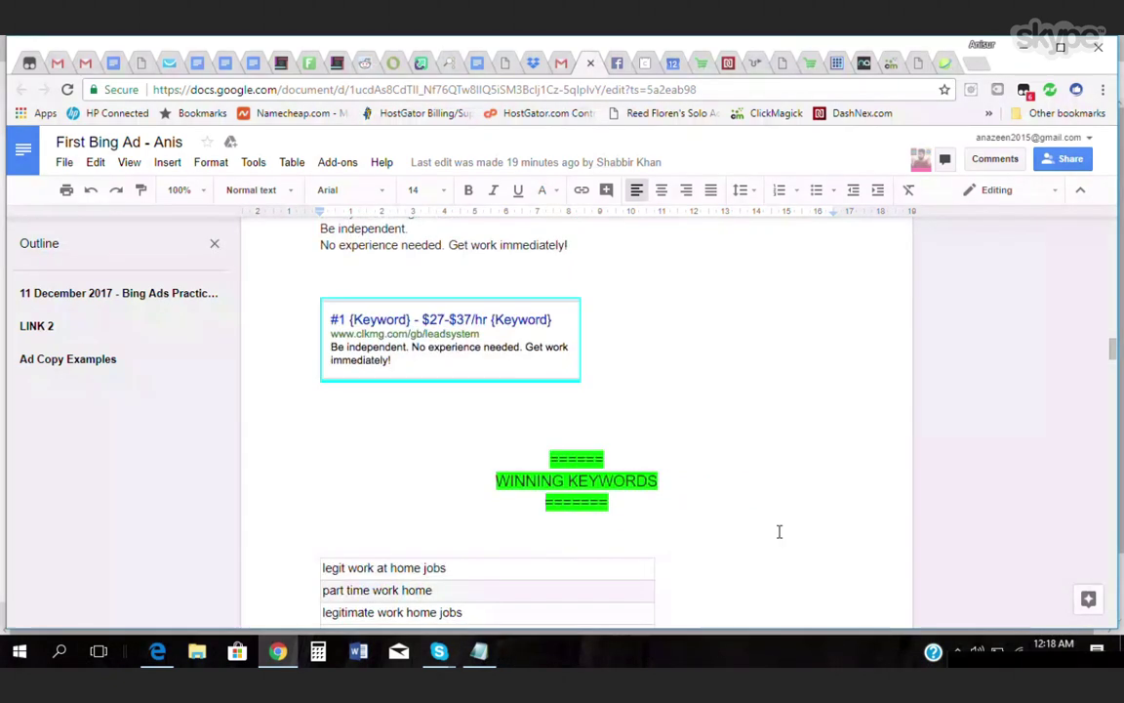
pyautogui.scroll(-2, 779, 532)
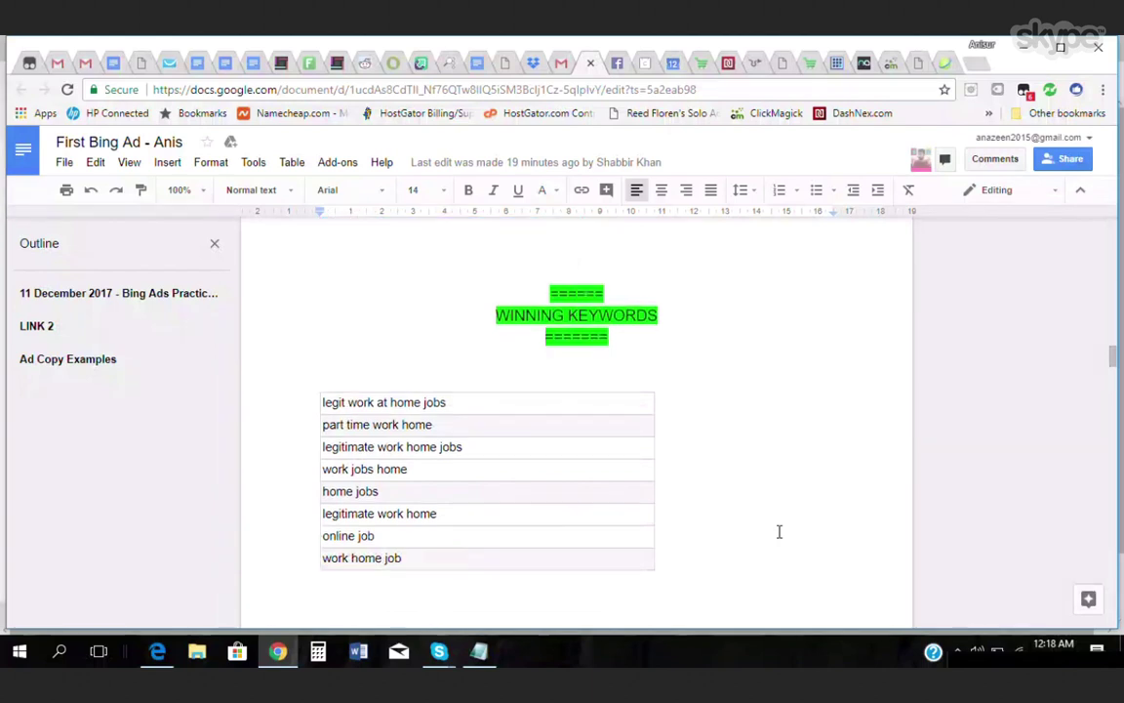
pyautogui.scroll(-1, 780, 531)
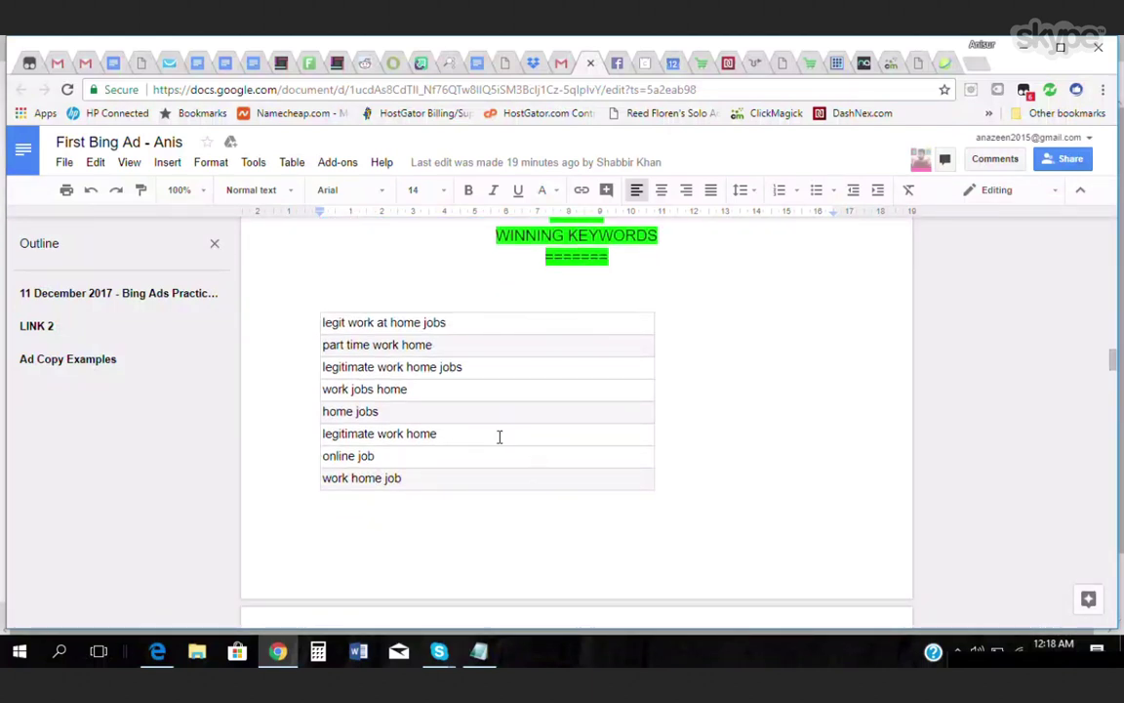
pyautogui.click(326, 323)
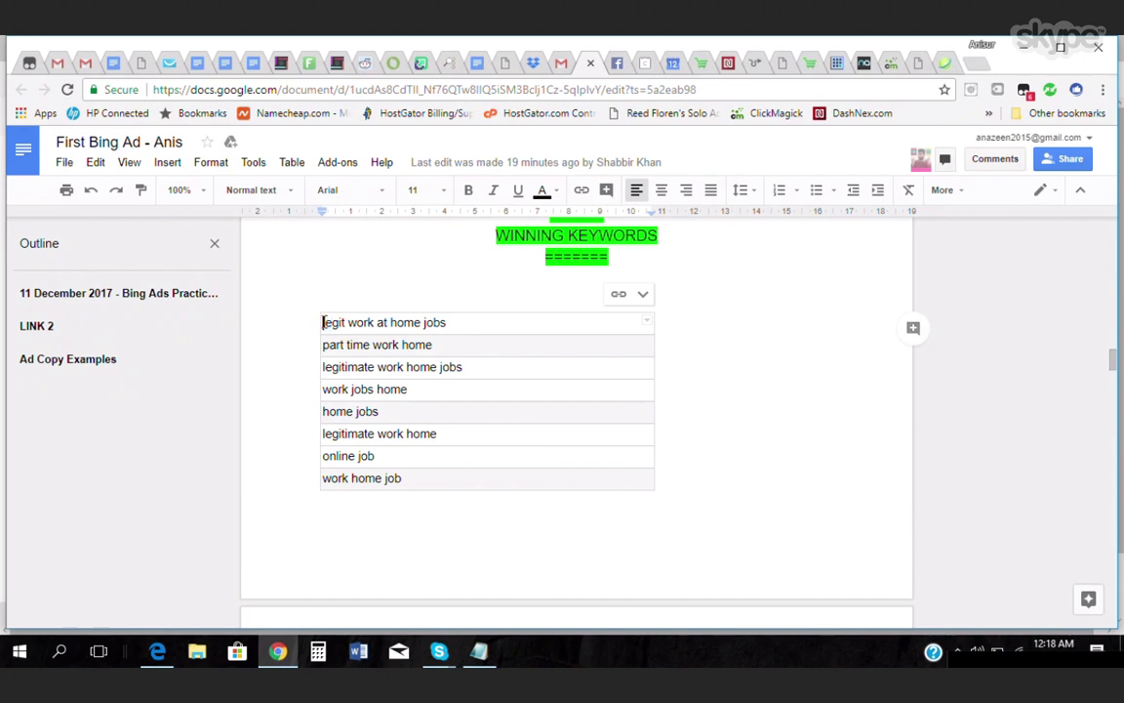
pyautogui.moveTo(326, 323); pyautogui.dragTo(451, 481)
pyautogui.hotkey('ctrl', 'c')
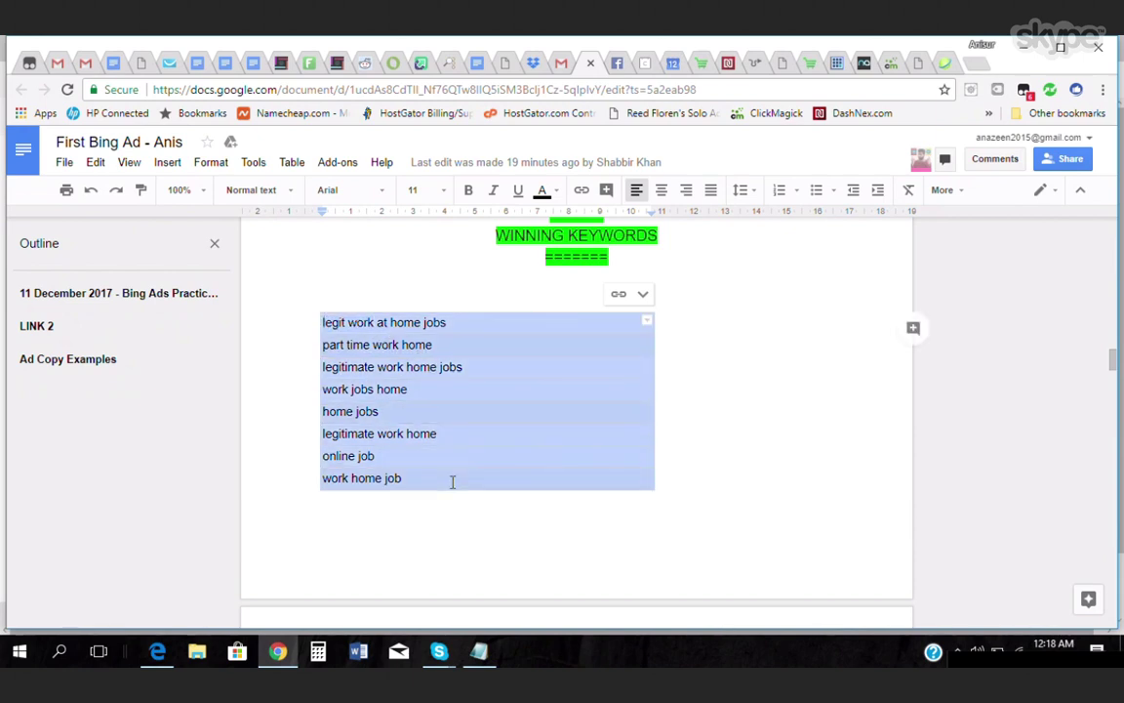
# Copy the winning keywords, paste them into the ad group's keyword list in Bing Ads, and remove the blank first line.
pyautogui.rightClick(452, 432)
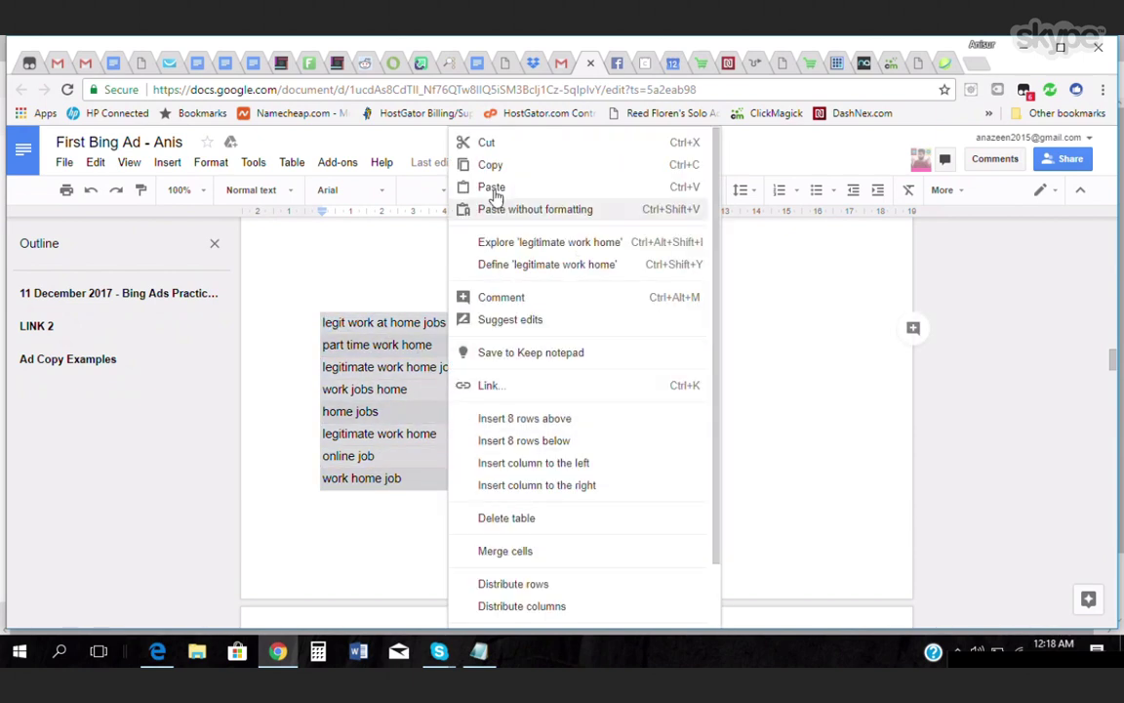
pyautogui.click(493, 166)
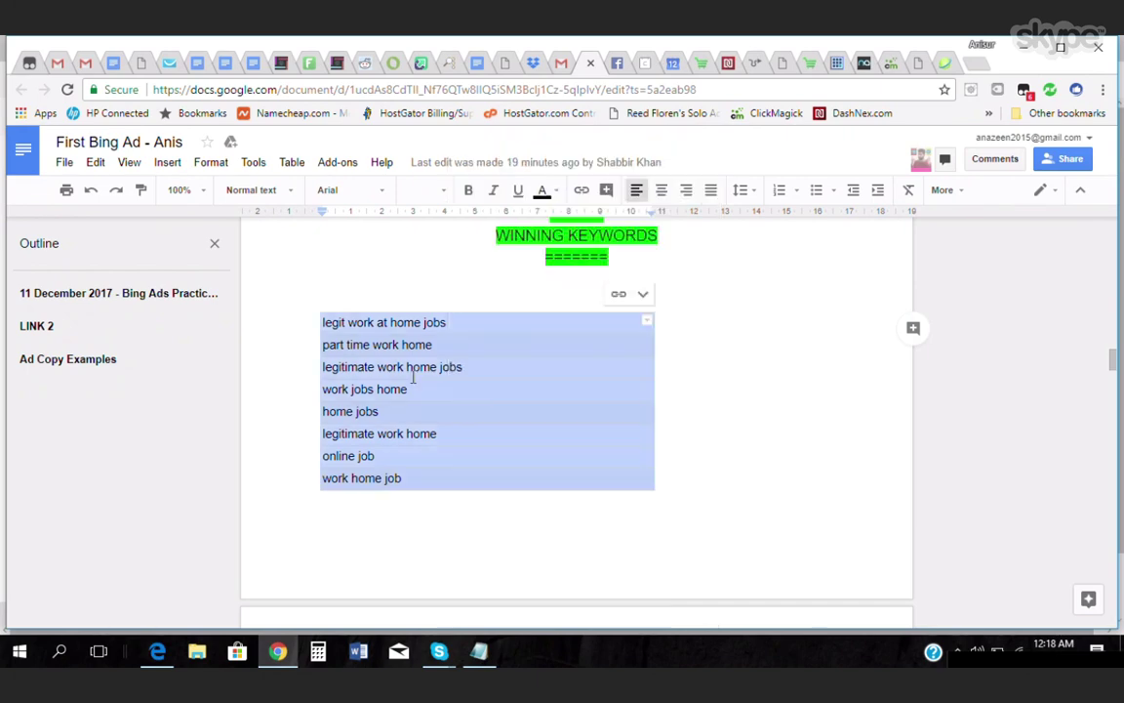
pyautogui.click(278, 652)
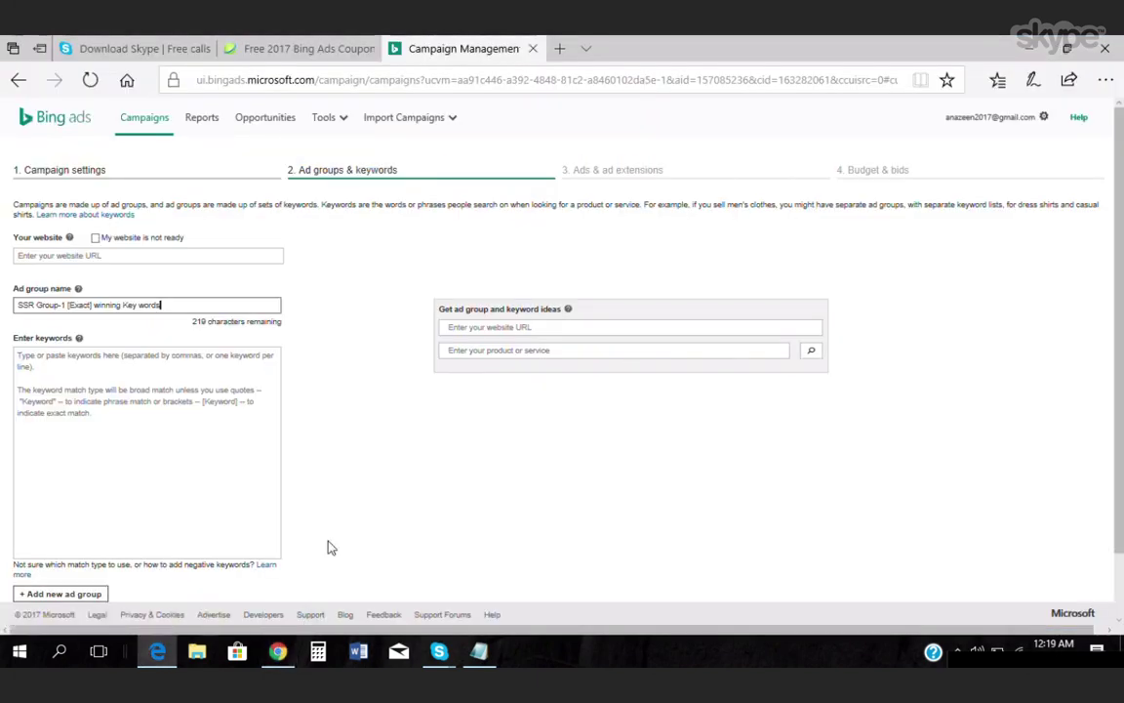
pyautogui.click(78, 370)
pyautogui.hotkey('ctrl', 'v')
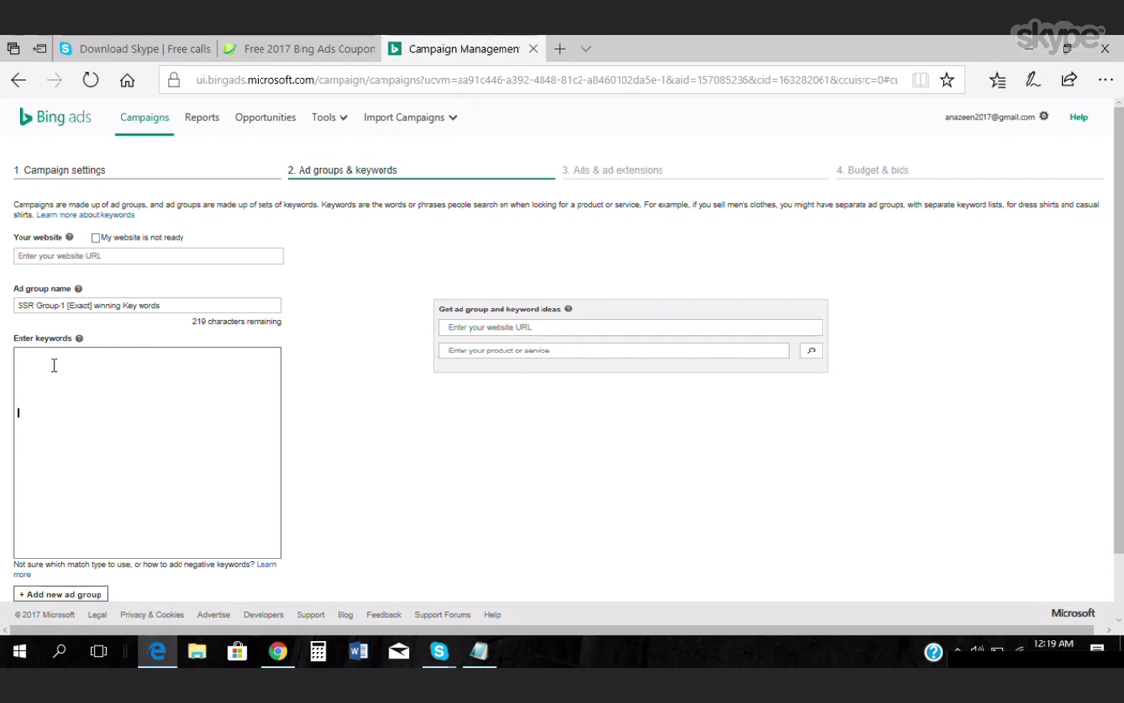
pyautogui.rightClick(53, 365)
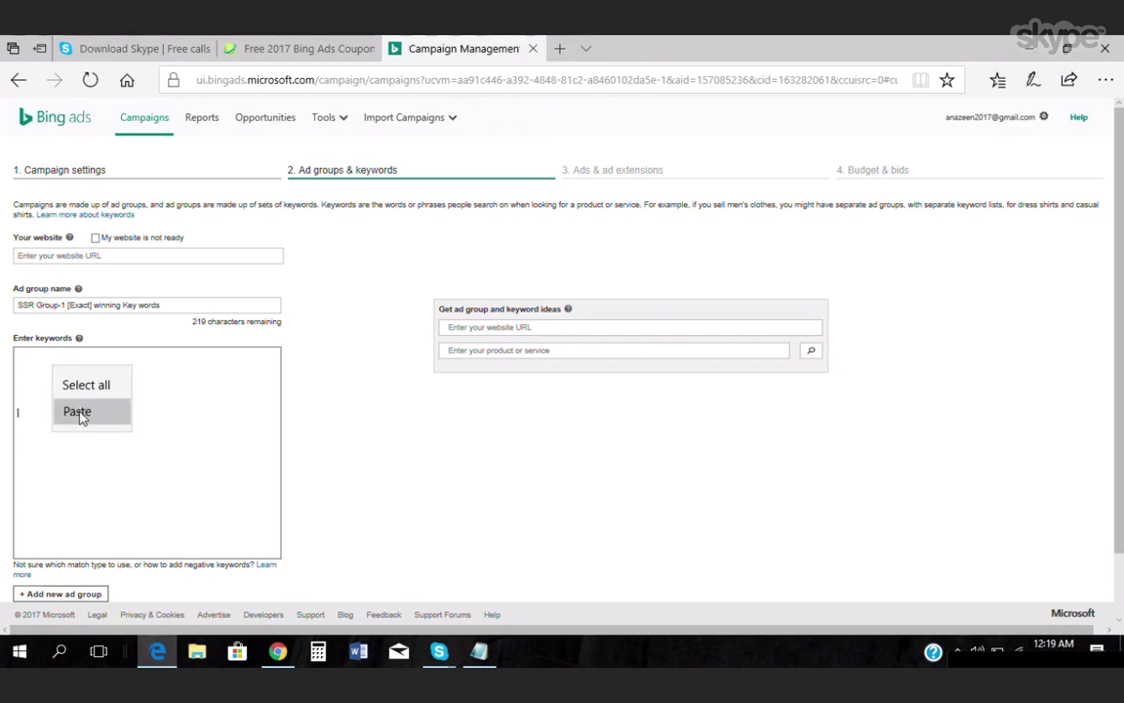
pyautogui.click(78, 413)
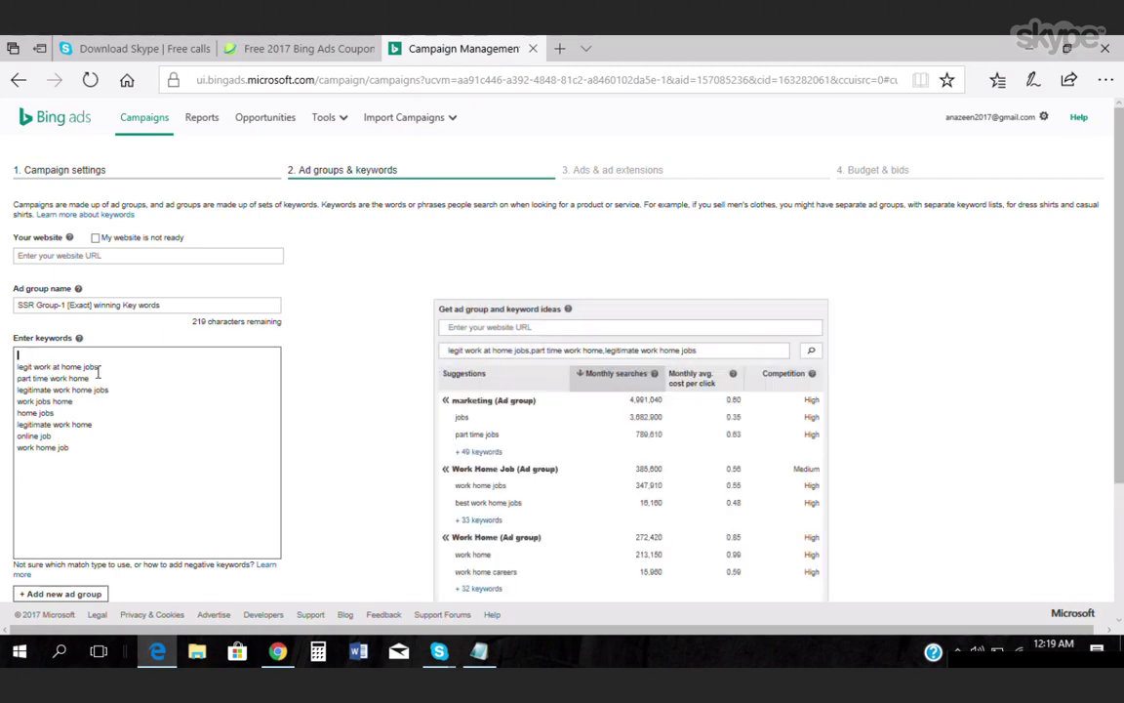
pyautogui.press('Delete')
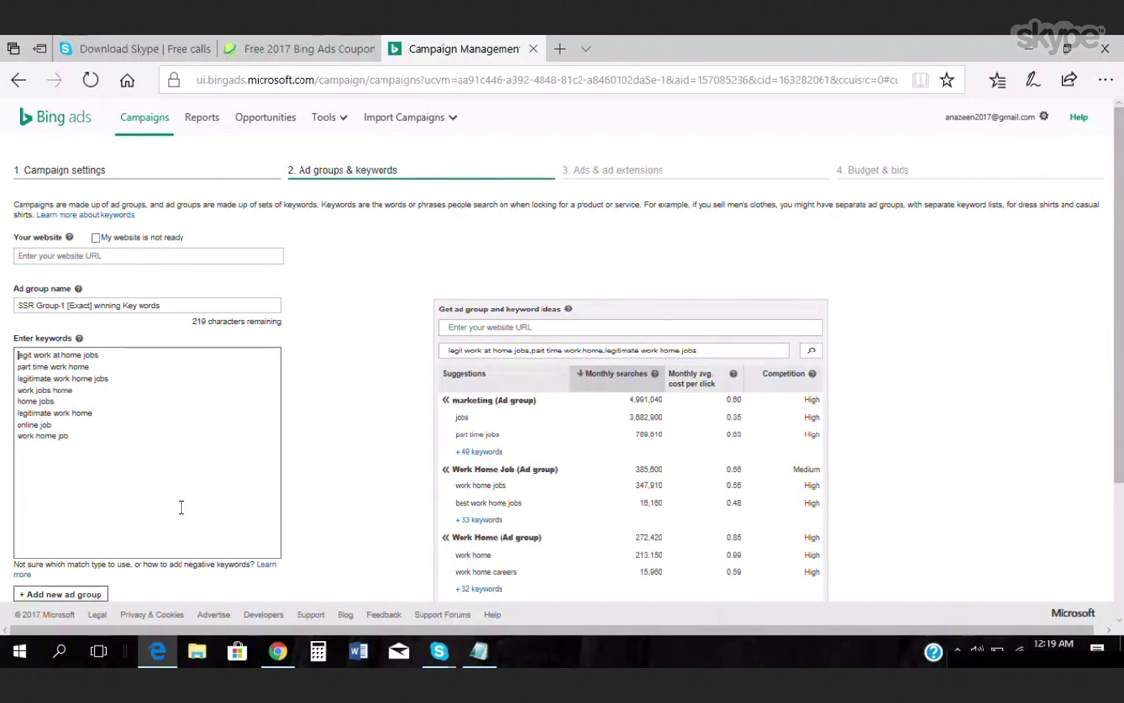
# Save the ad group to continue to ads and ad extensions, and start creating an ad for the SSR Group-1 ad group.
pyautogui.scroll(-2, 181, 506)
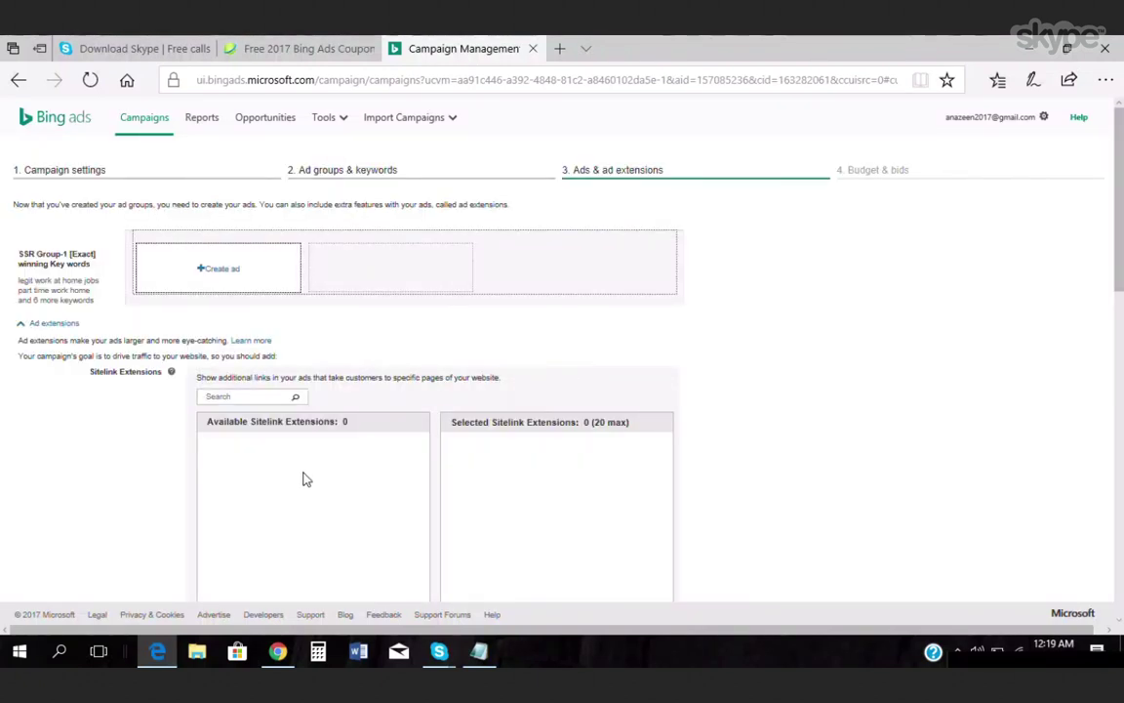
pyautogui.click(217, 270)
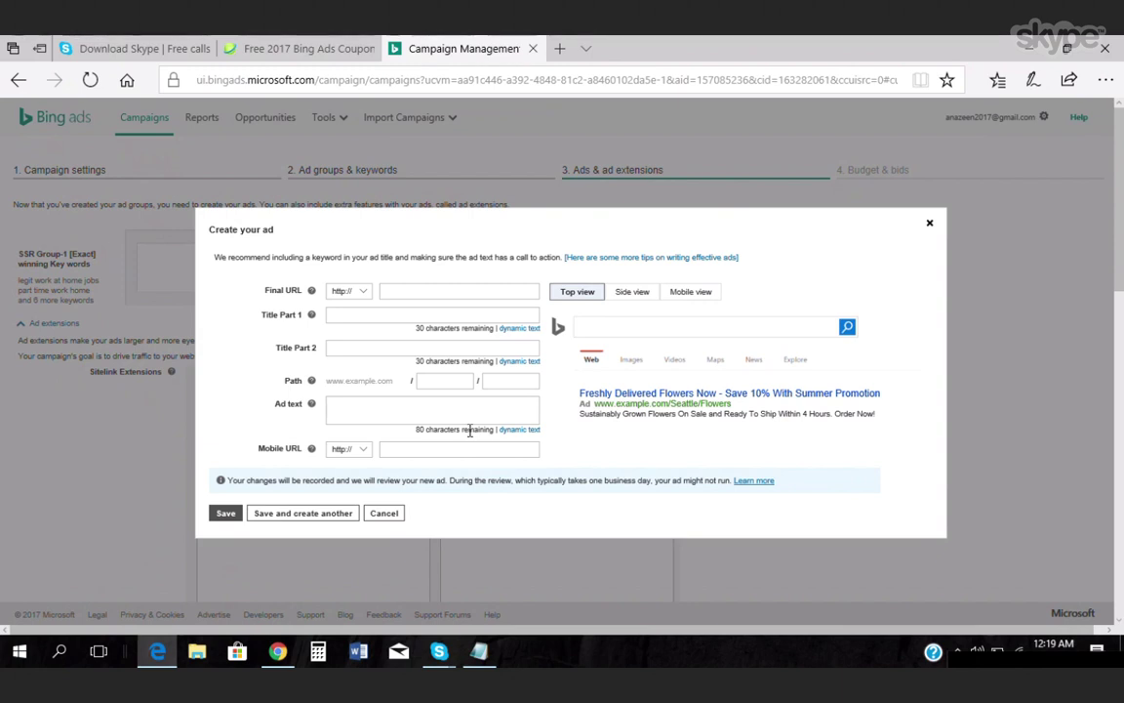
# Switch to Notepad and copy the clkmg.com SuccesSystem tracking link ending in {keyword}{AdID}.
pyautogui.moveTo(479, 662)
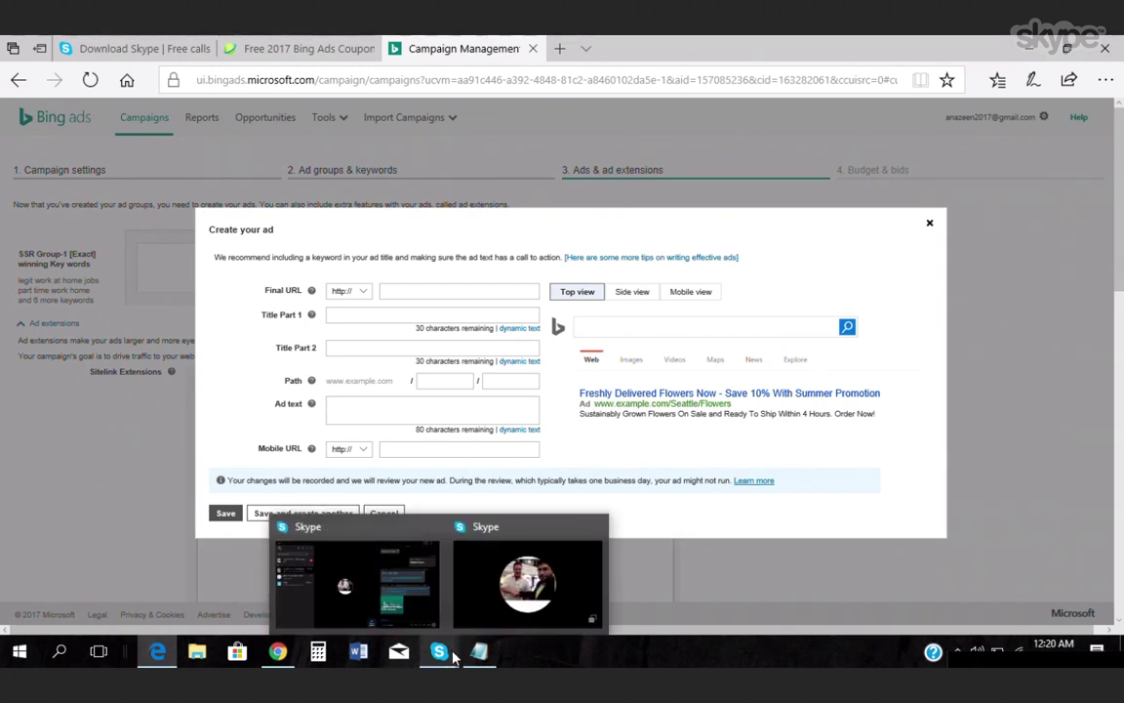
pyautogui.click(479, 656)
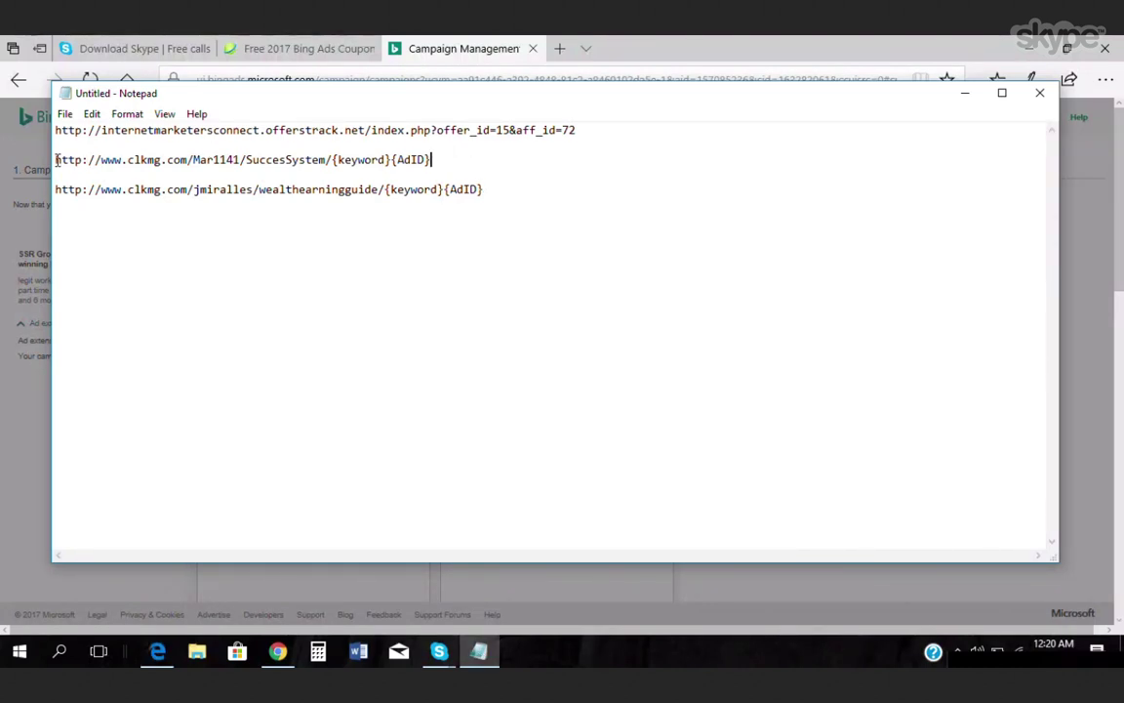
pyautogui.moveTo(58, 161); pyautogui.dragTo(426, 171)
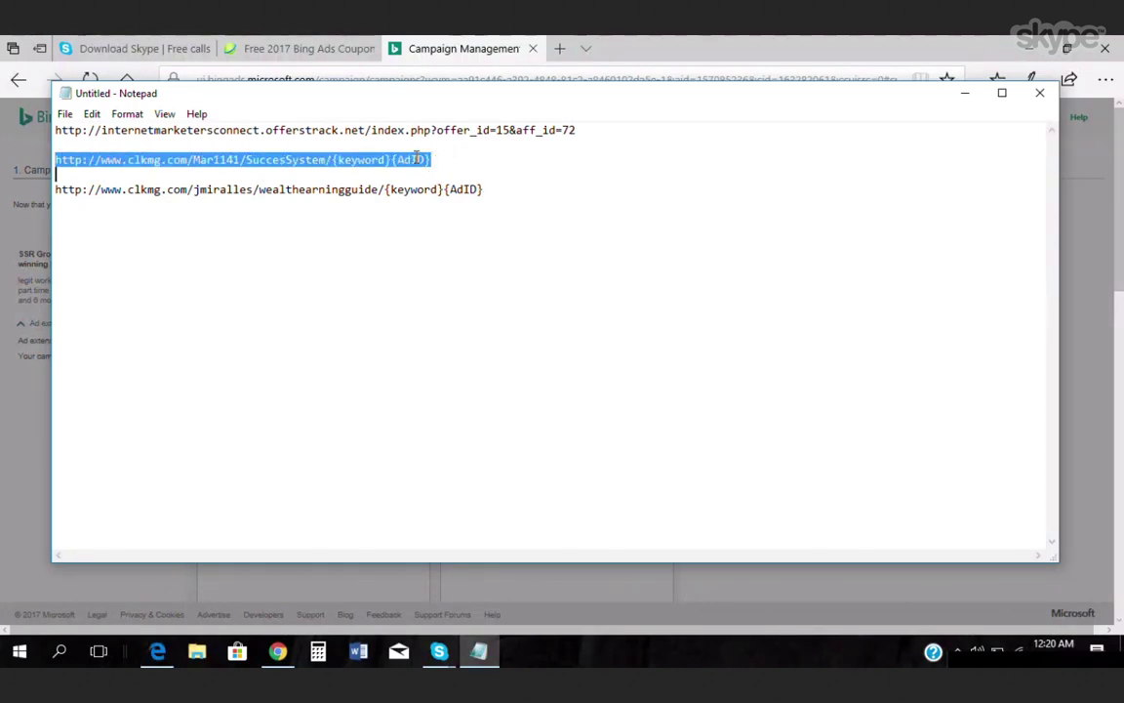
pyautogui.rightClick(420, 160)
pyautogui.click(459, 212)
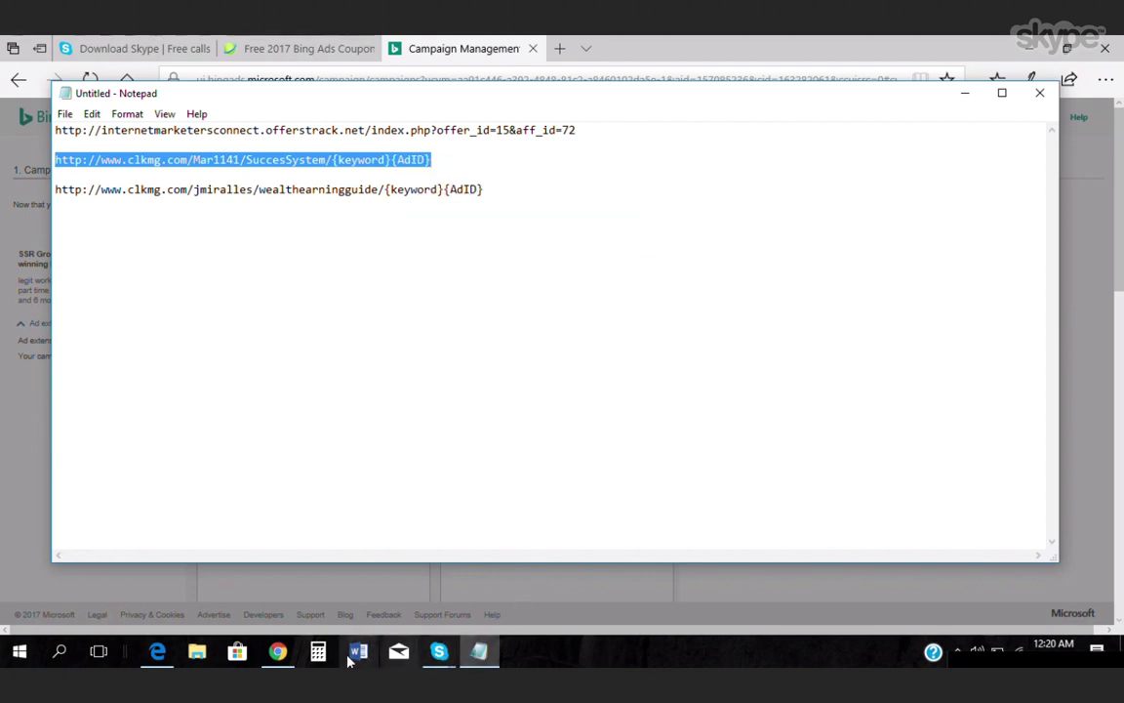
# Return to the new ad in Bing Ads and paste the SuccesSystem tracking link as its Final URL.
pyautogui.click(286, 659)
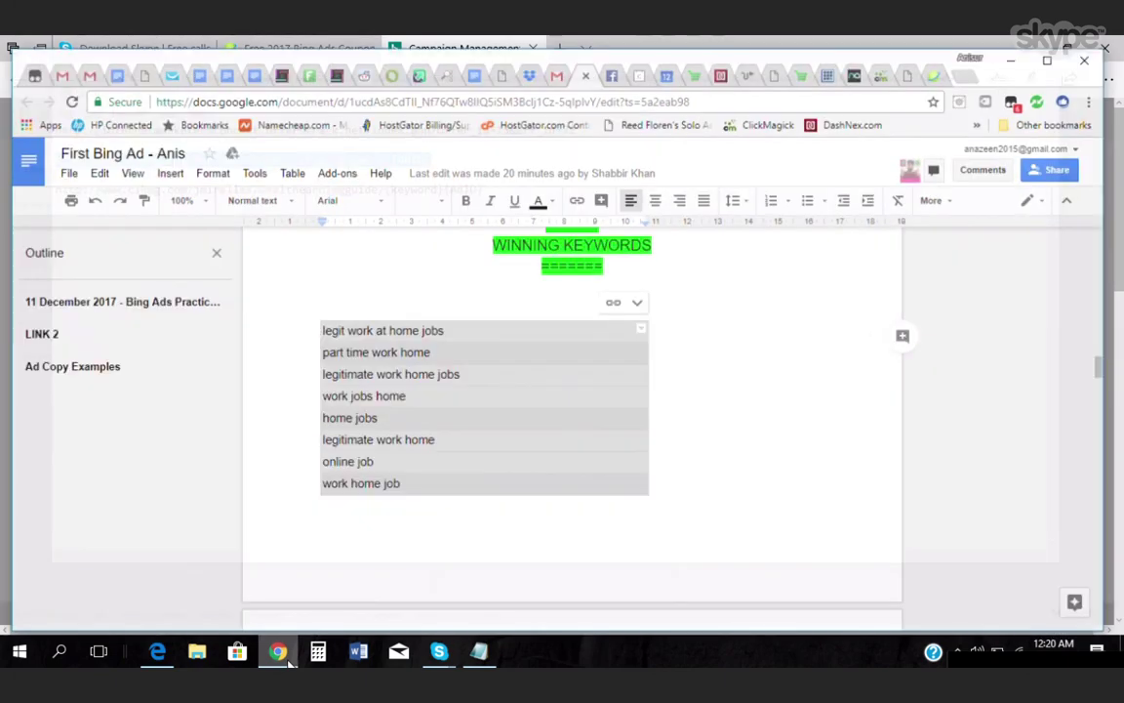
pyautogui.moveTo(325, 322); pyautogui.dragTo(392, 587)
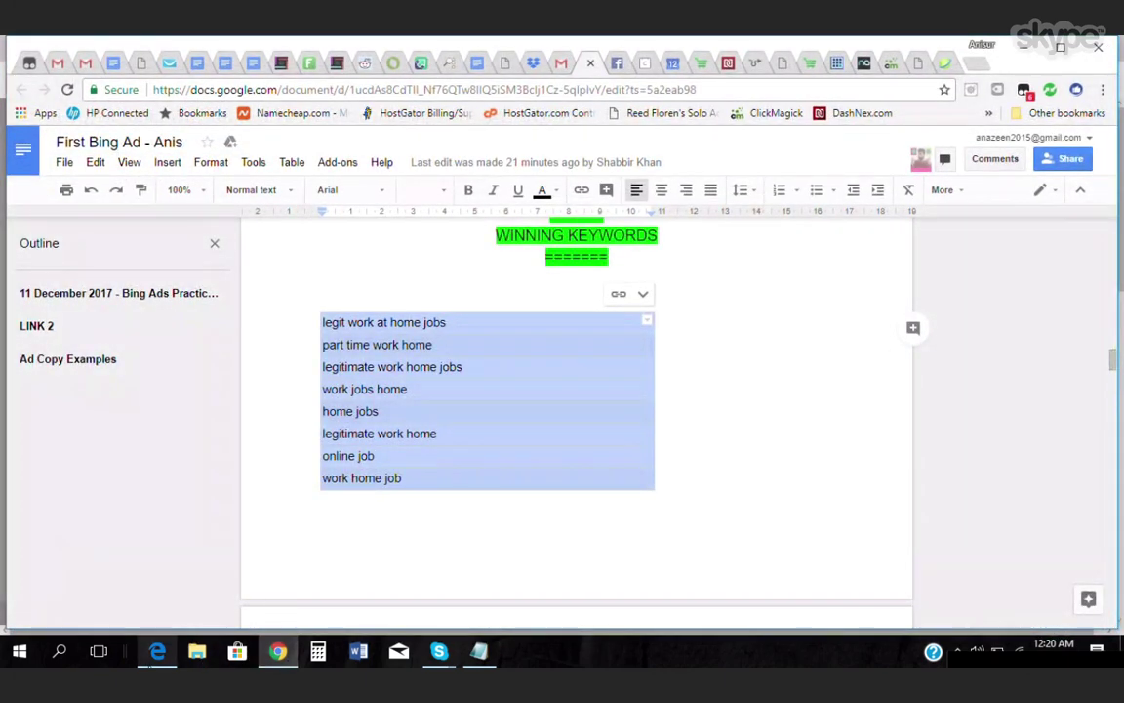
pyautogui.click(154, 655)
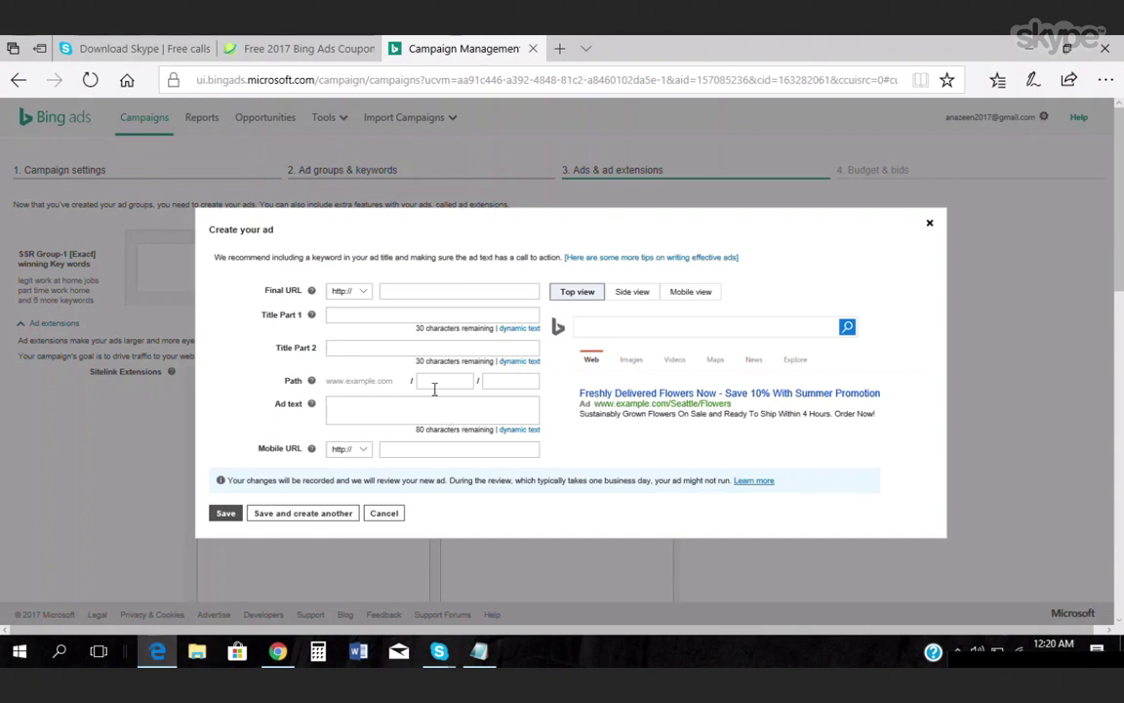
pyautogui.click(411, 292)
pyautogui.rightClick(412, 302)
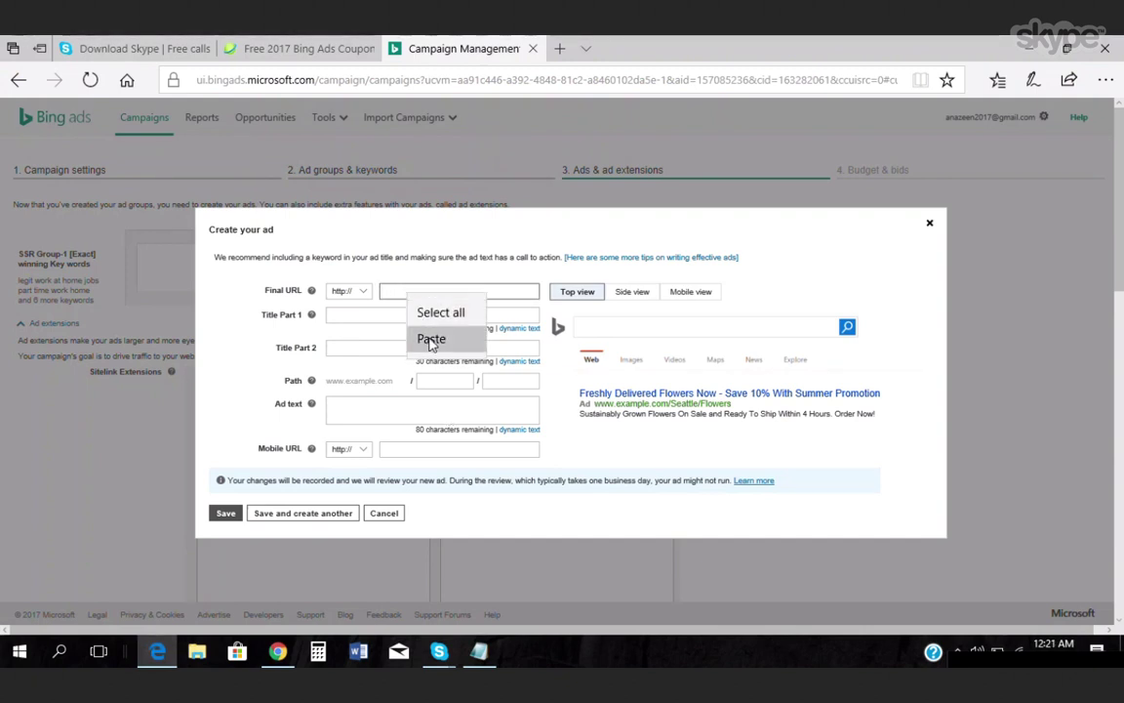
pyautogui.click(432, 338)
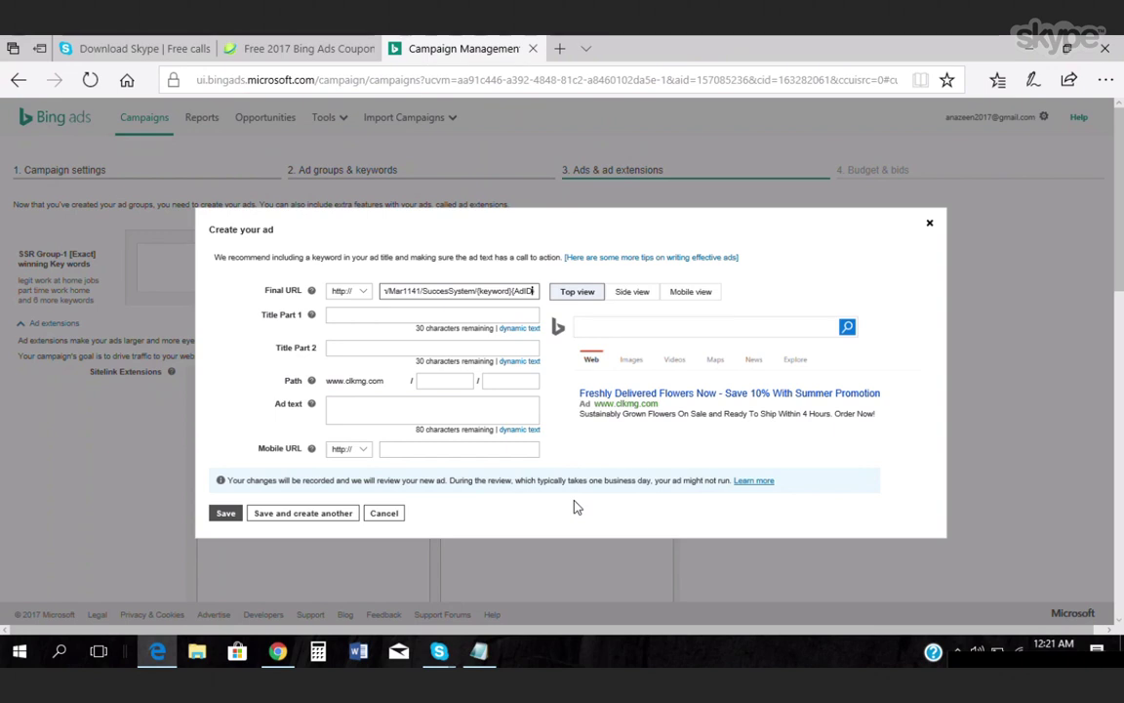
pyautogui.press('Home')
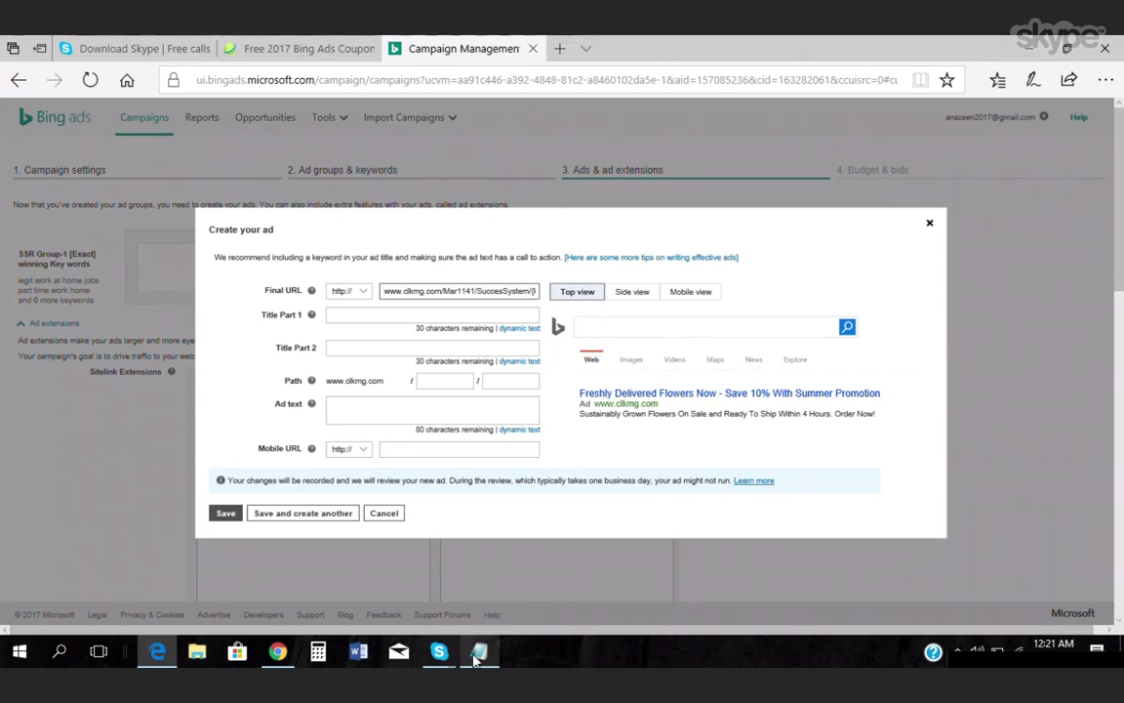
# Switch to the First Bing Ad document in Chrome and copy "Work From Home Jobs" from Title Part 1 under Ad Copy Examples.
pyautogui.click(277, 651)
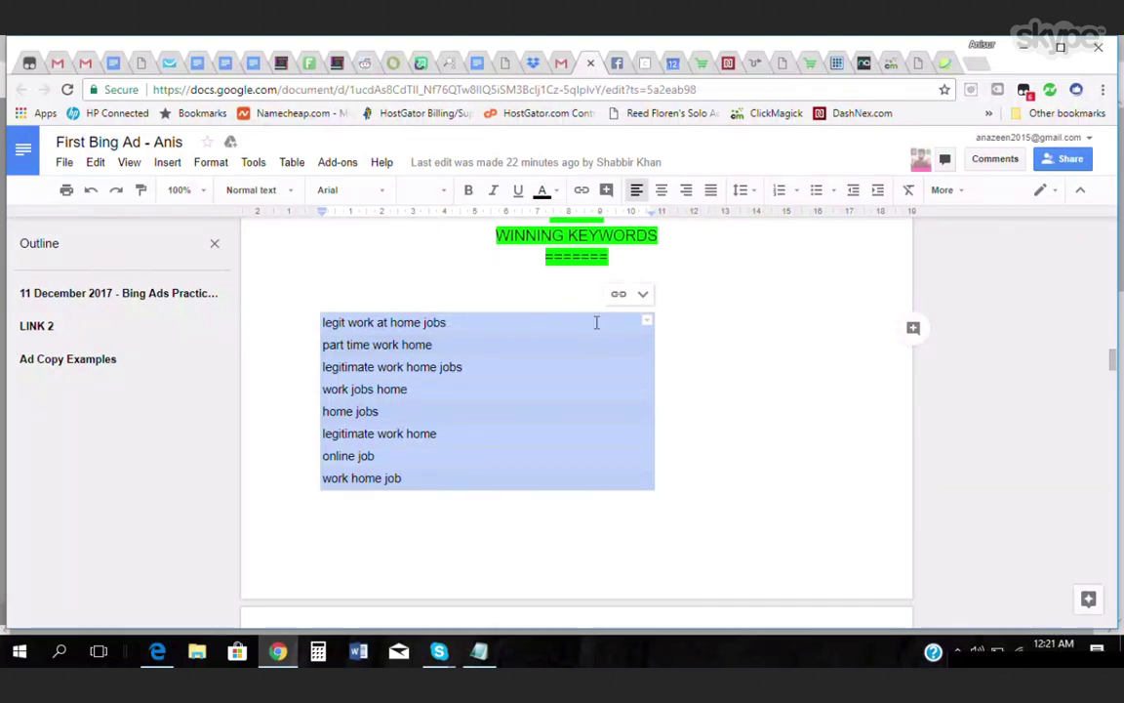
pyautogui.scroll(5, 719, 373)
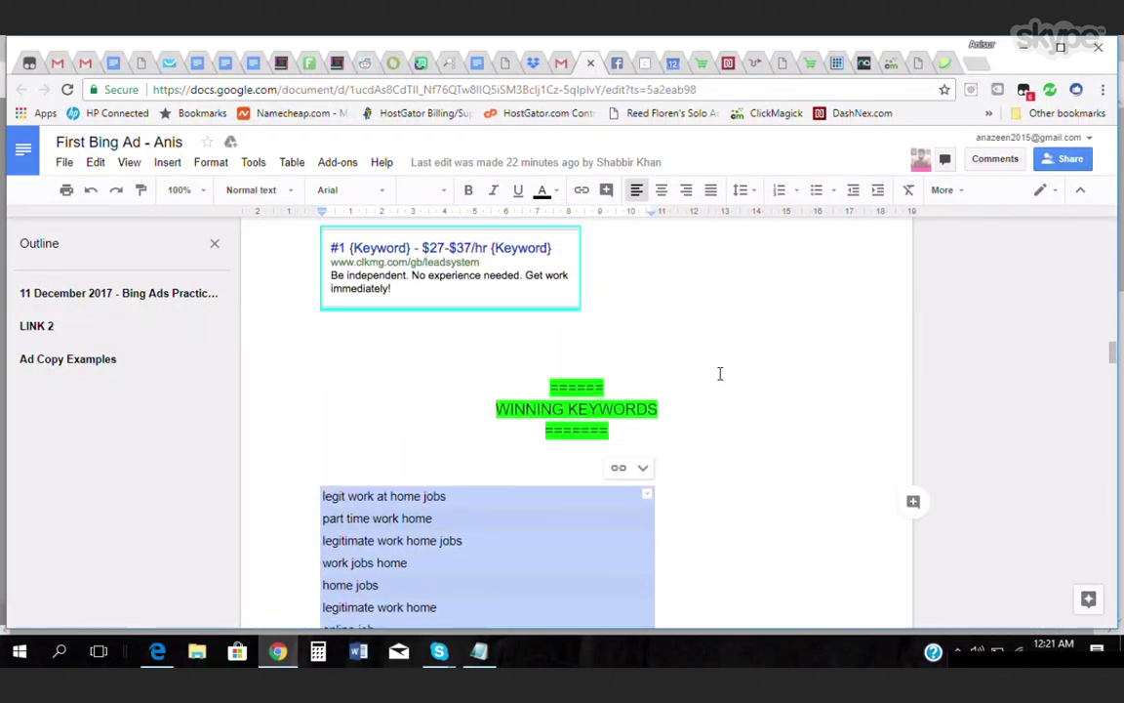
pyautogui.scroll(2, 720, 374)
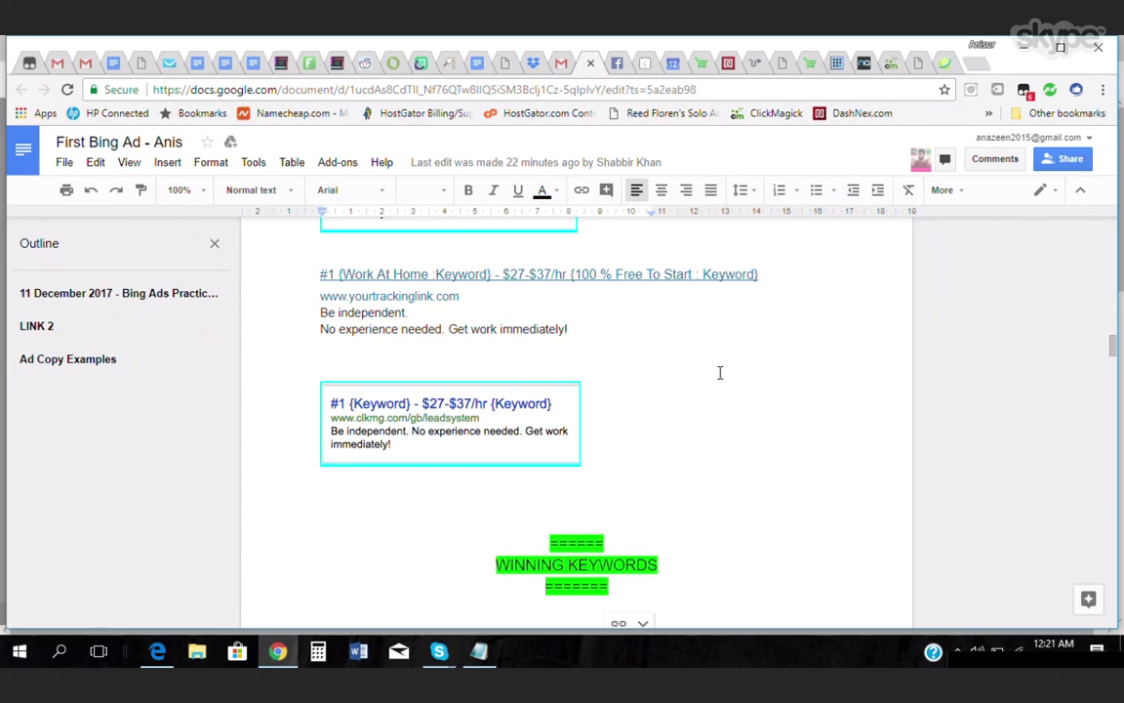
pyautogui.scroll(2, 719, 372)
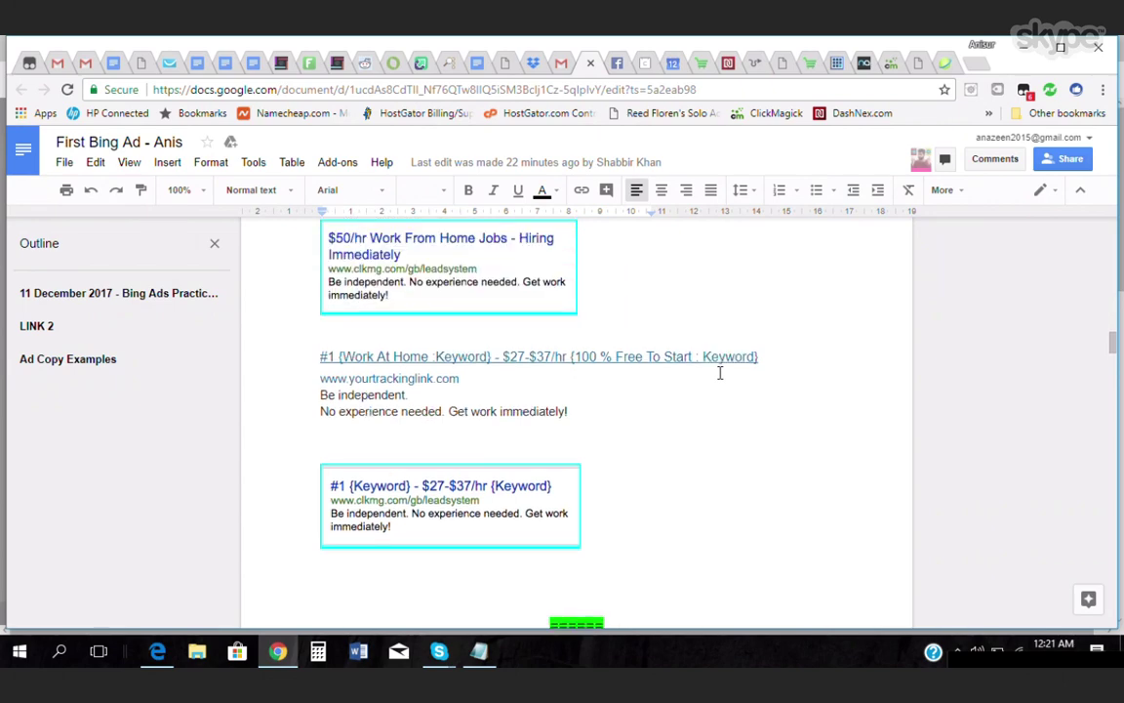
pyautogui.scroll(12, 719, 372)
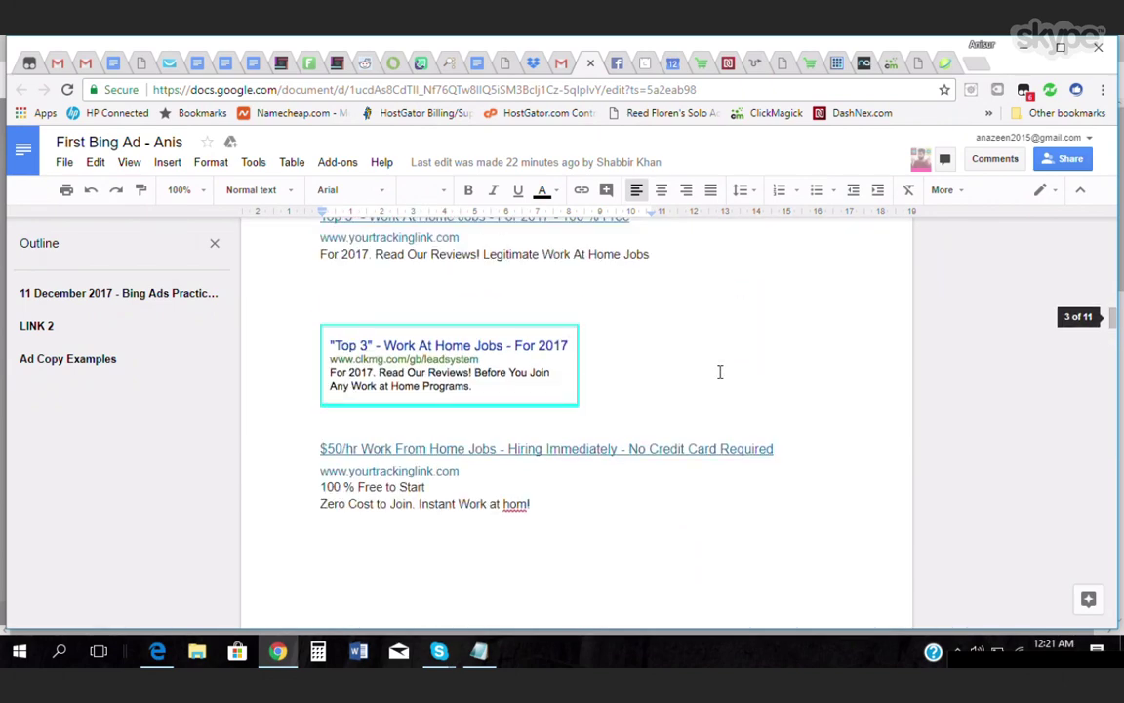
pyautogui.scroll(14, 719, 372)
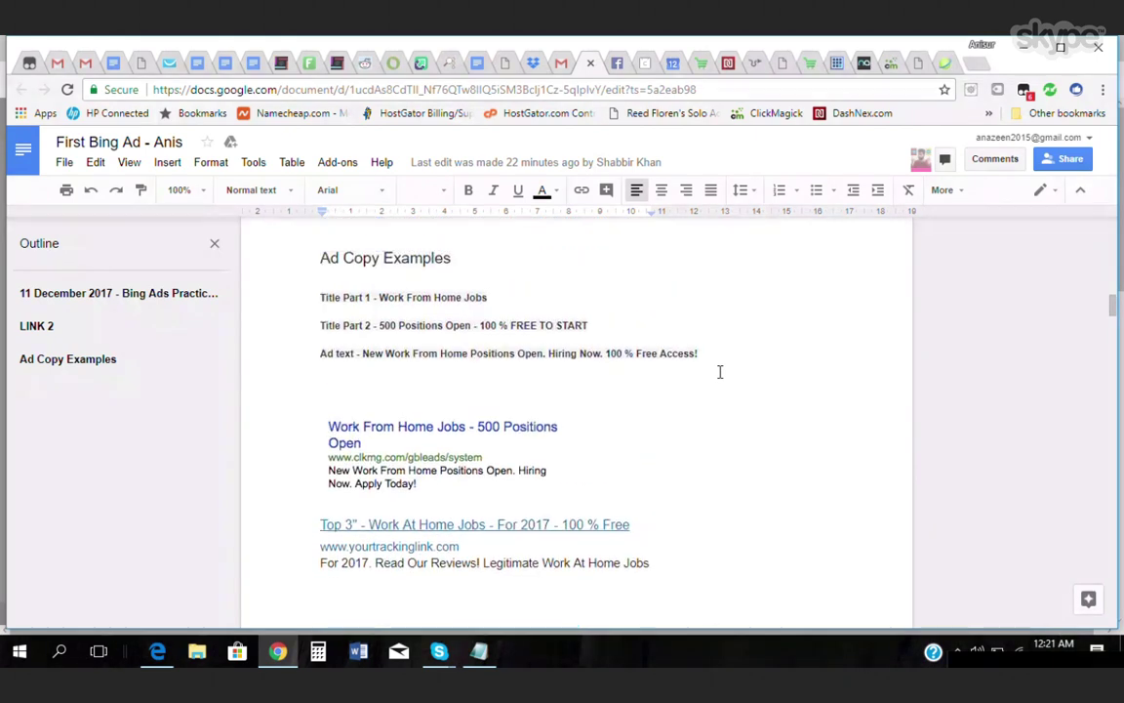
pyautogui.scroll(-2, 719, 372)
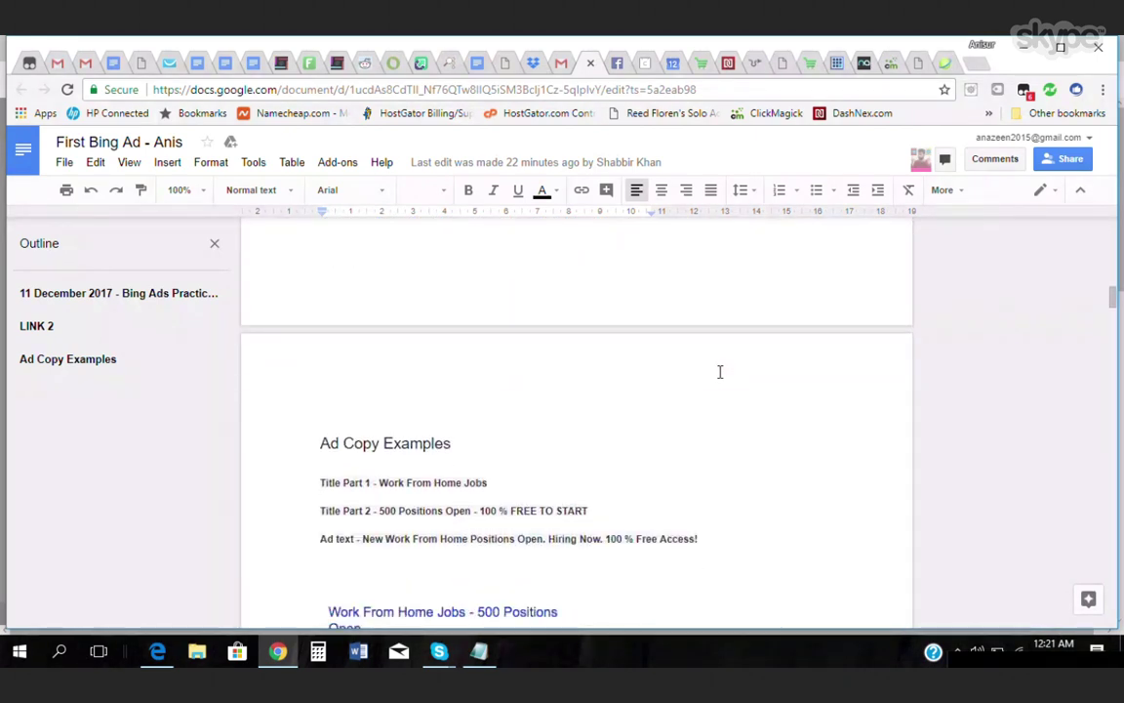
pyautogui.scroll(-2, 719, 372)
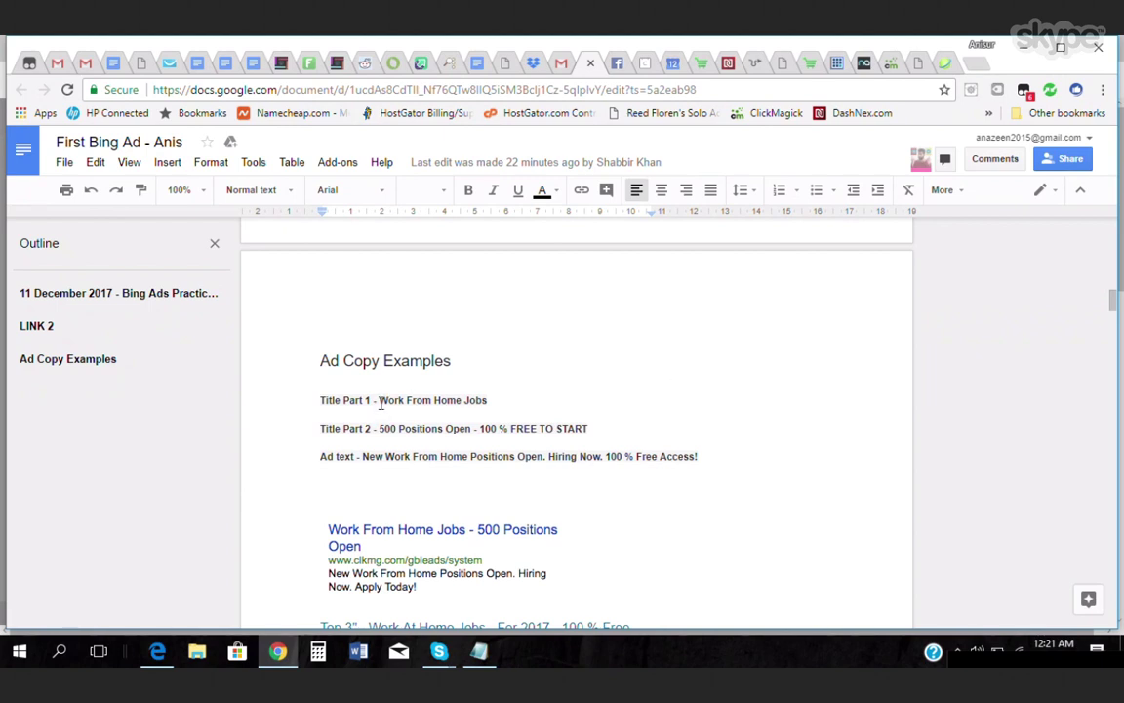
pyautogui.moveTo(379, 401); pyautogui.dragTo(497, 400)
pyautogui.hotkey('ctrl', 'c')
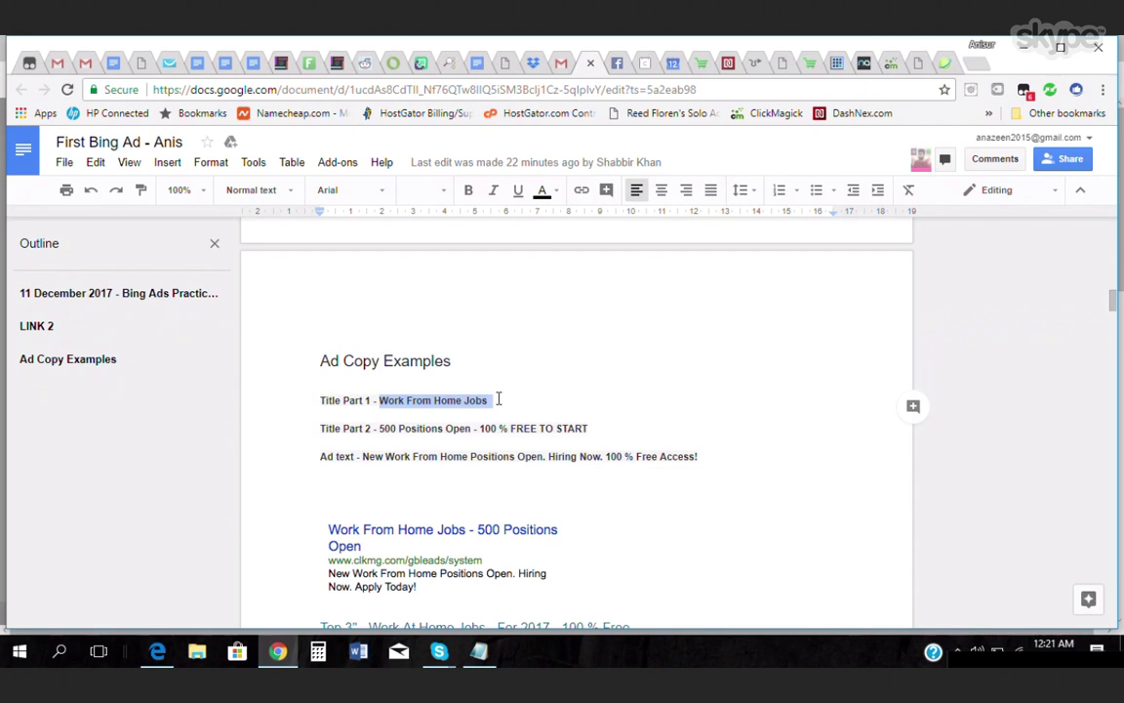
pyautogui.rightClick(498, 400)
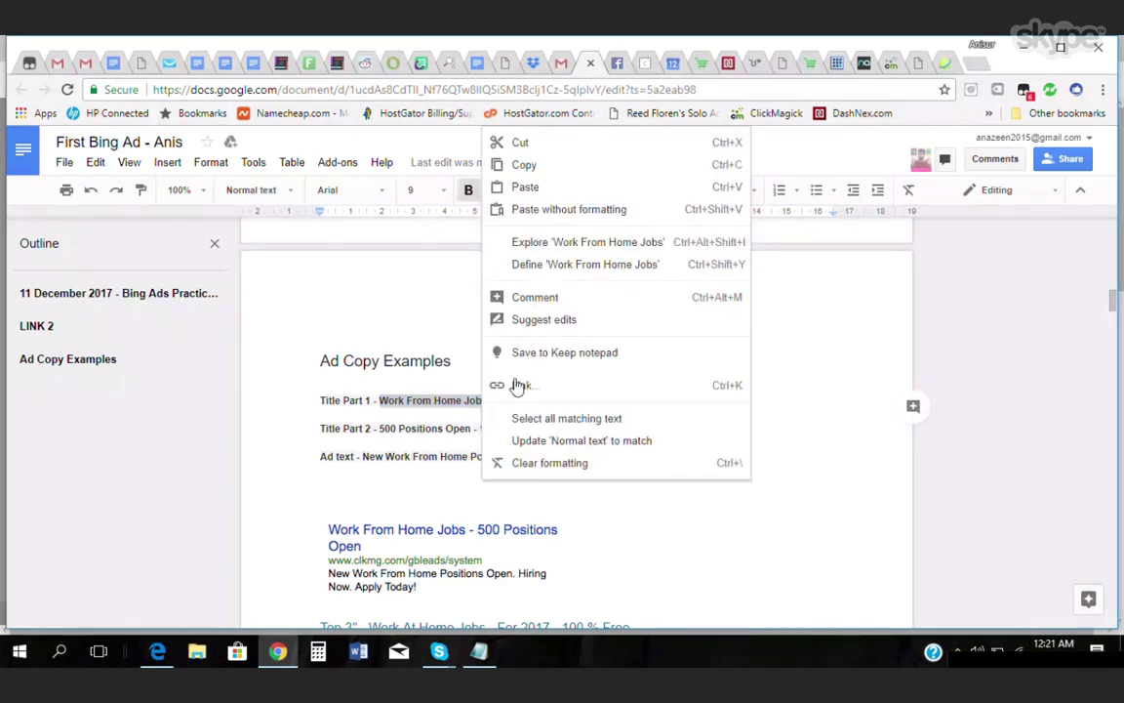
pyautogui.click(527, 165)
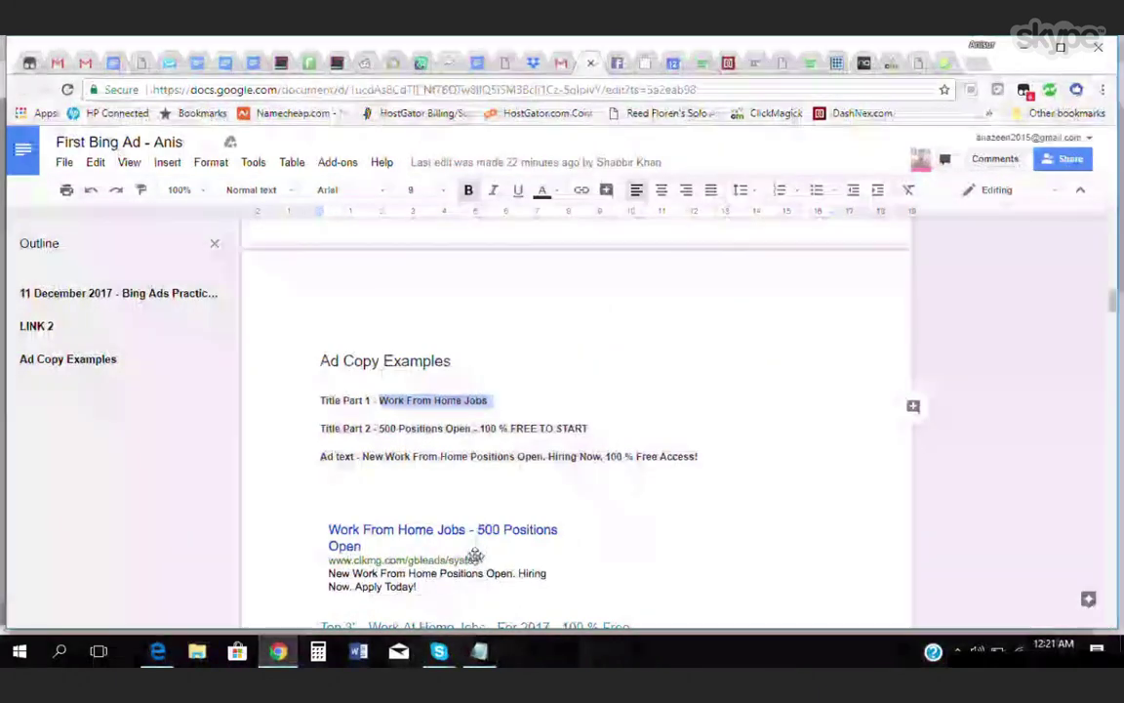
# Return to Bing Ads and set the new ad's Title Part 1 to "Work From Home Jobs".
pyautogui.click(166, 658)
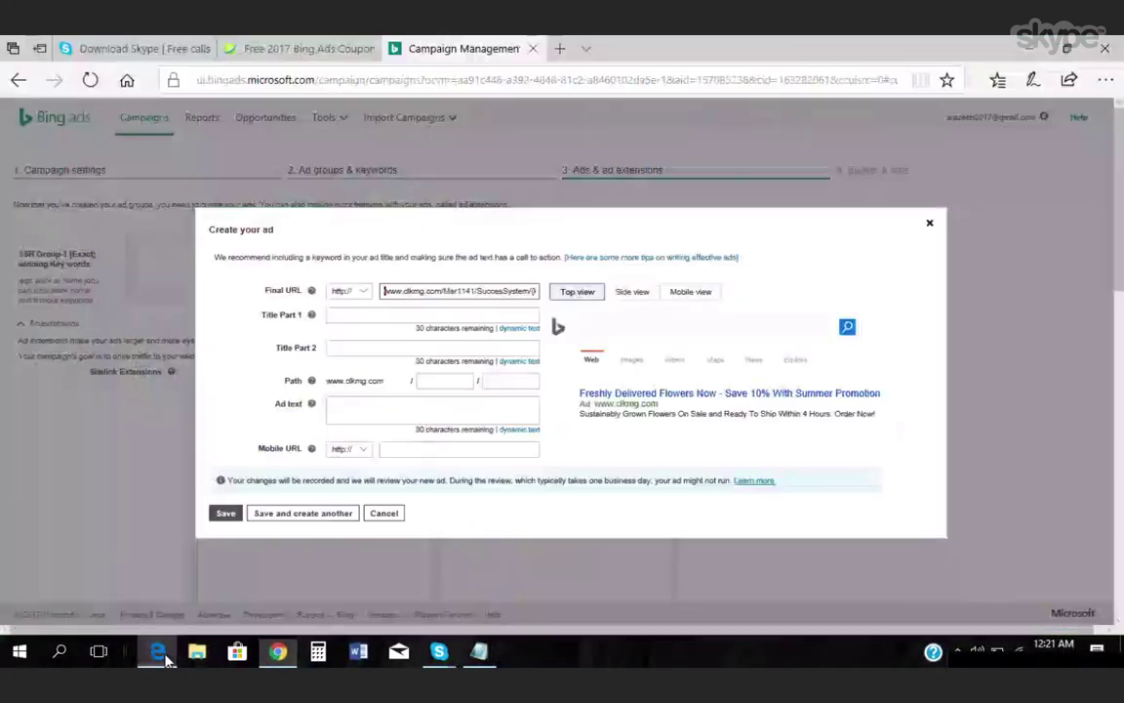
pyautogui.rightClick(372, 314)
pyautogui.click(396, 356)
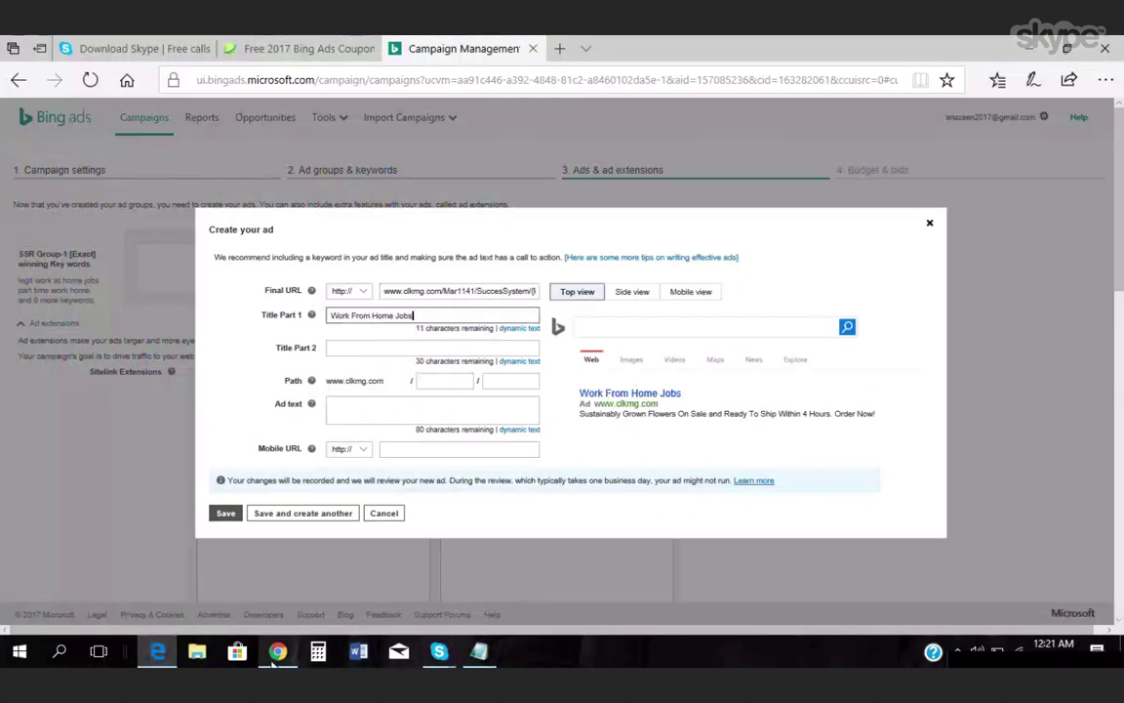
# Switch to the First Bing Ad document in Chrome and copy "500 Positions Open - 100 % FREE TO START" from Title Part 2.
pyautogui.moveTo(277, 660)
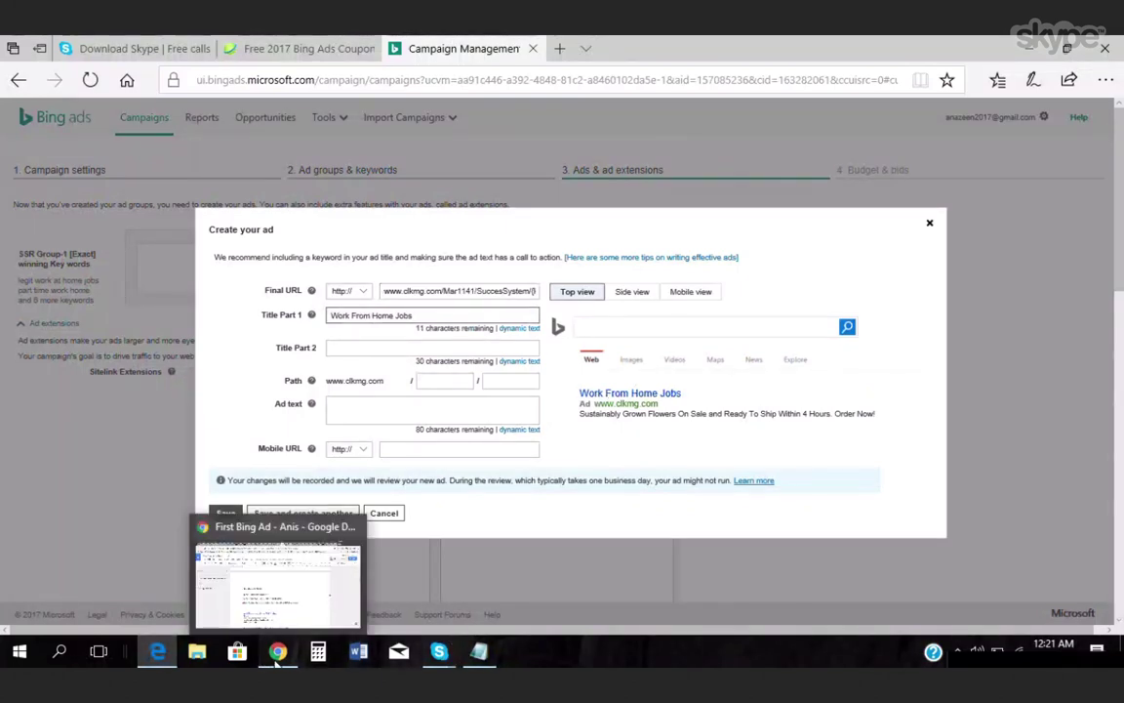
pyautogui.click(277, 652)
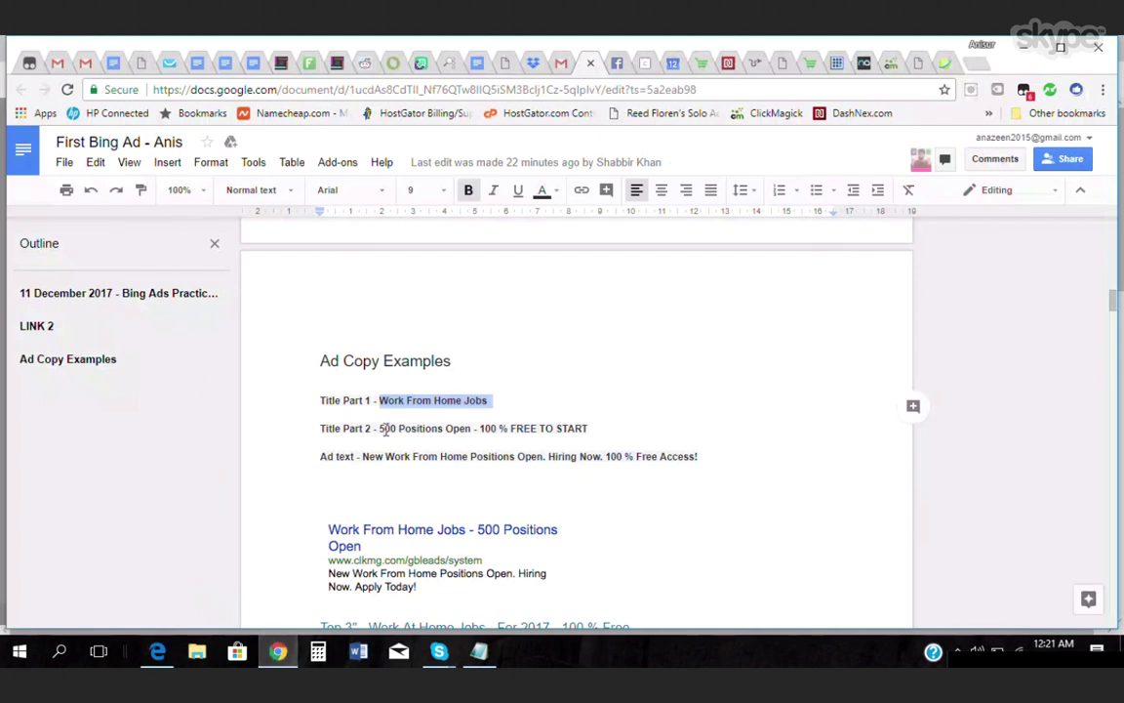
pyautogui.moveTo(380, 428); pyautogui.dragTo(594, 432)
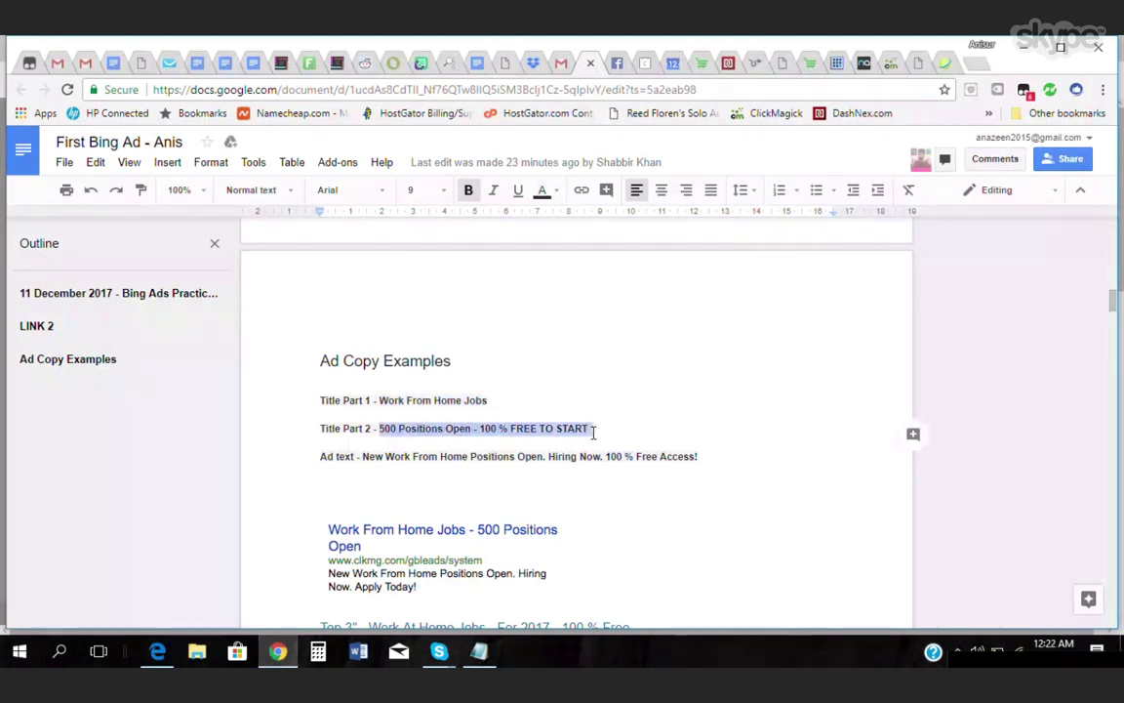
pyautogui.rightClick(591, 430)
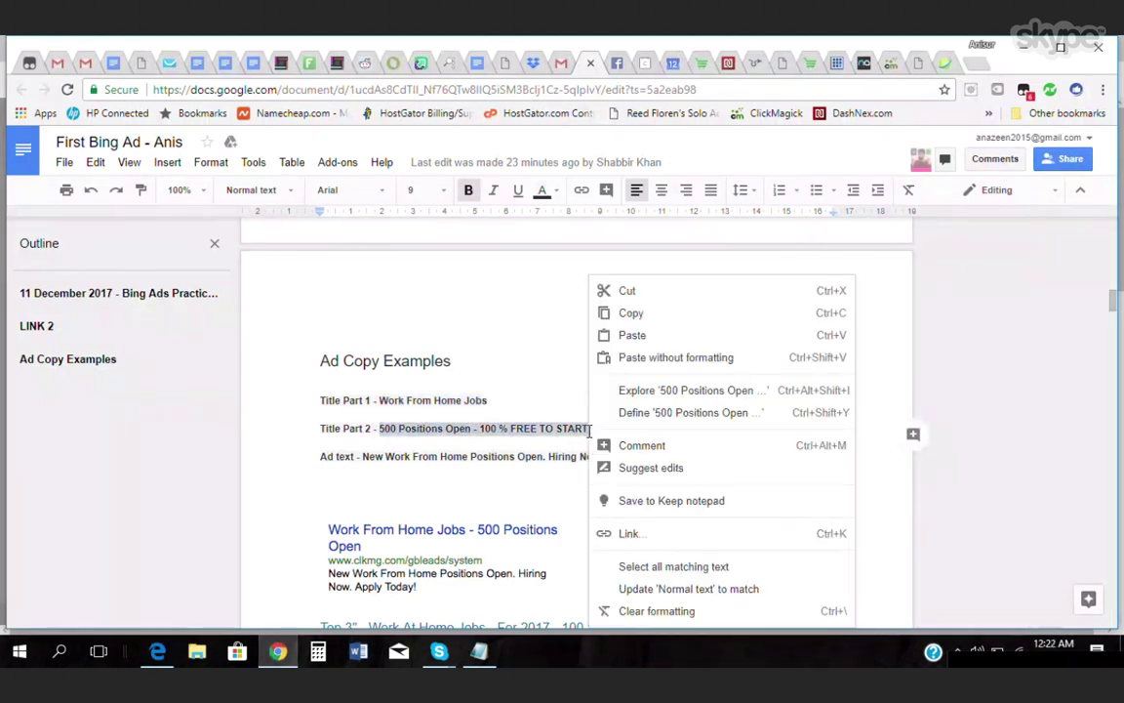
pyautogui.click(634, 315)
# Return to Bing Ads and paste "500 Positions Open - 100 % FREE TO START" as the new ad's Title Part 2.
pyautogui.click(161, 656)
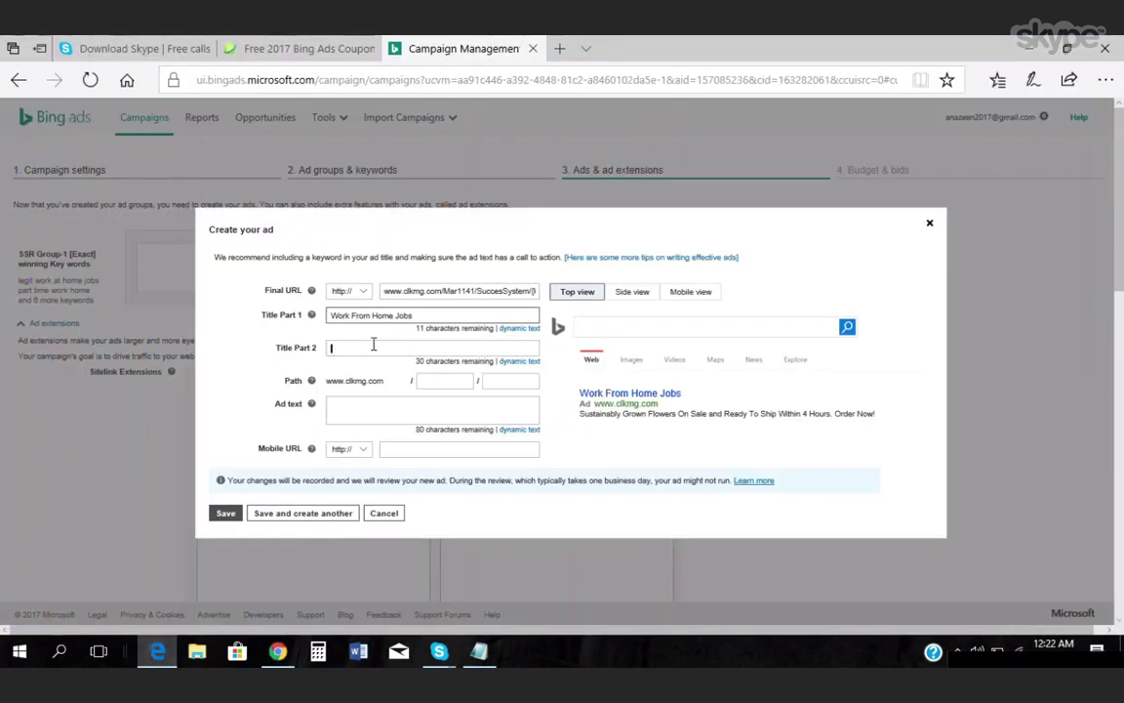
pyautogui.rightClick(374, 350)
pyautogui.click(397, 389)
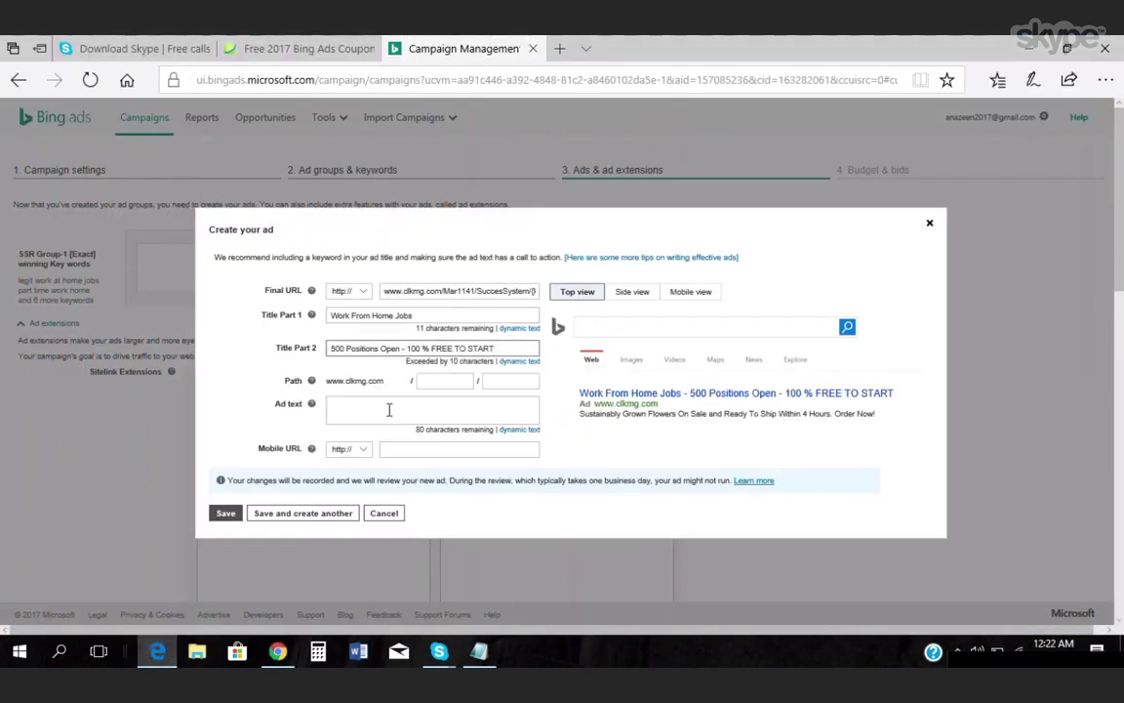
# Switch to the First Bing Ad document in Chrome and copy the ad text "New Work From Home Positions Open. Hiring Now. 100 % Free Access!".
pyautogui.moveTo(280, 657)
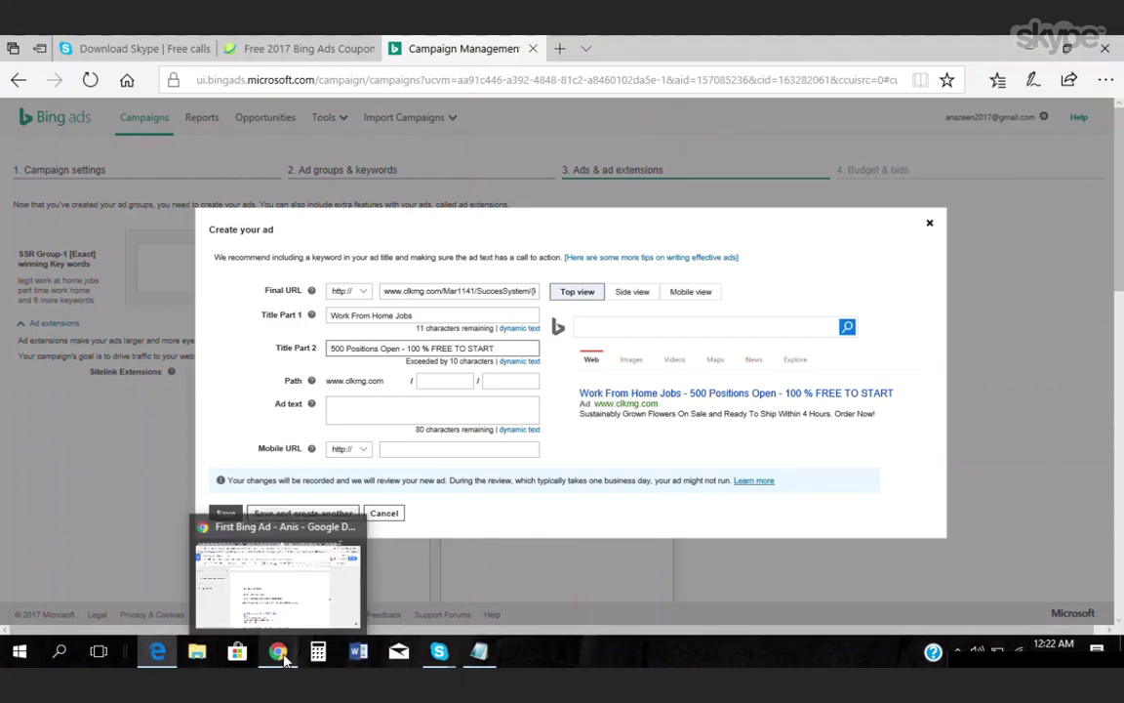
pyautogui.click(280, 657)
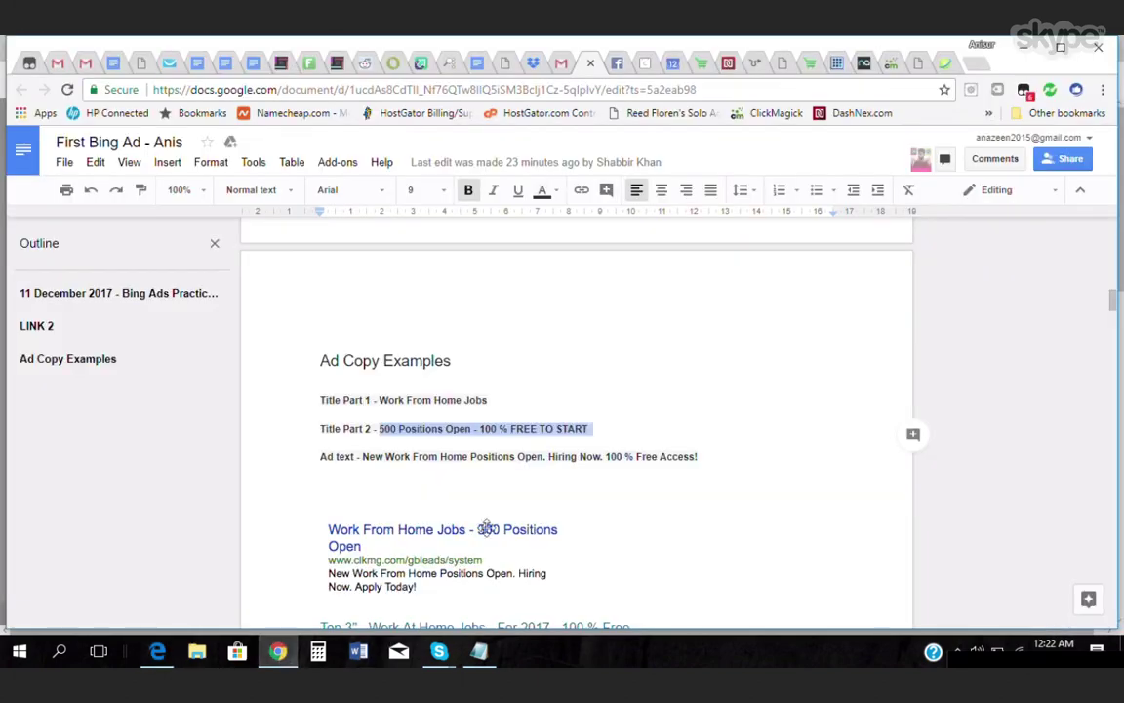
pyautogui.moveTo(362, 457); pyautogui.dragTo(704, 456)
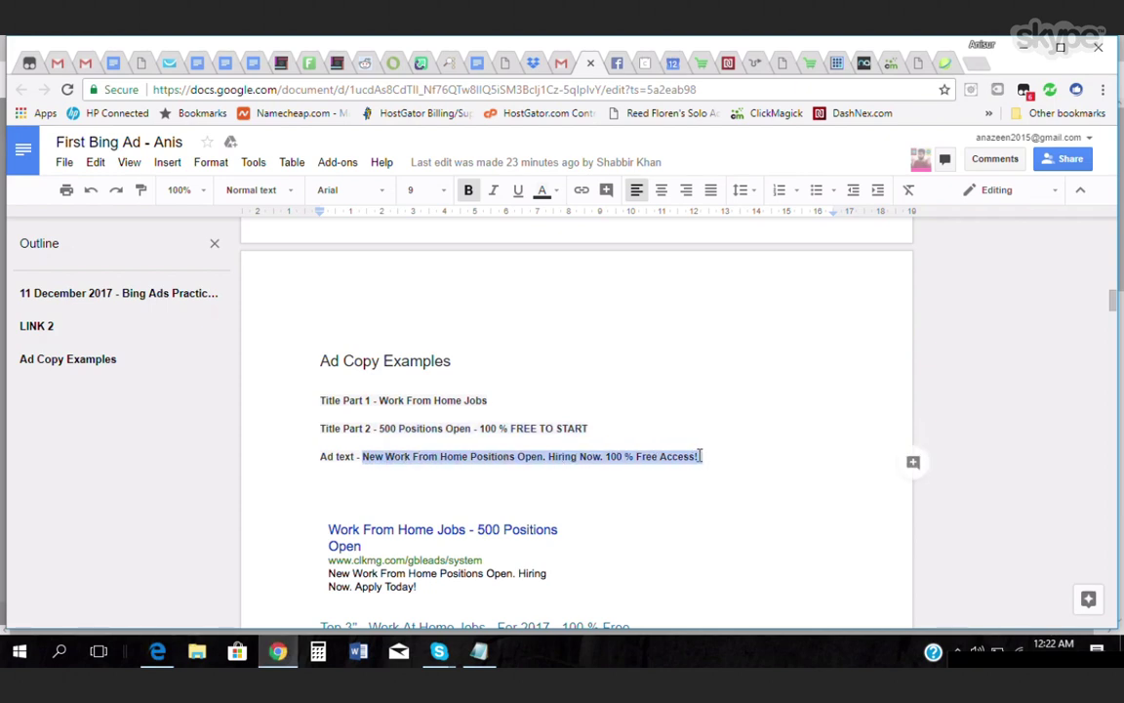
pyautogui.rightClick(699, 460)
pyautogui.click(761, 319)
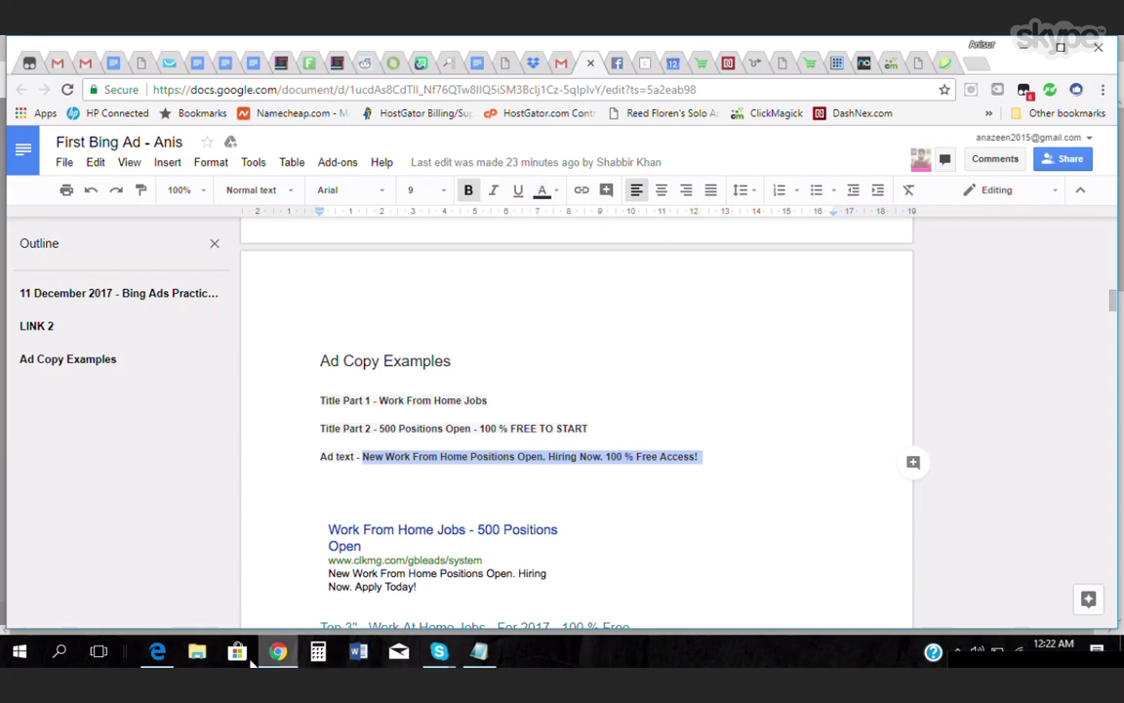
# Return to Bing Ads and paste "New Work From Home Positions Open. Hiring Now. 100 % Free Access!" as the ad text.
pyautogui.click(164, 659)
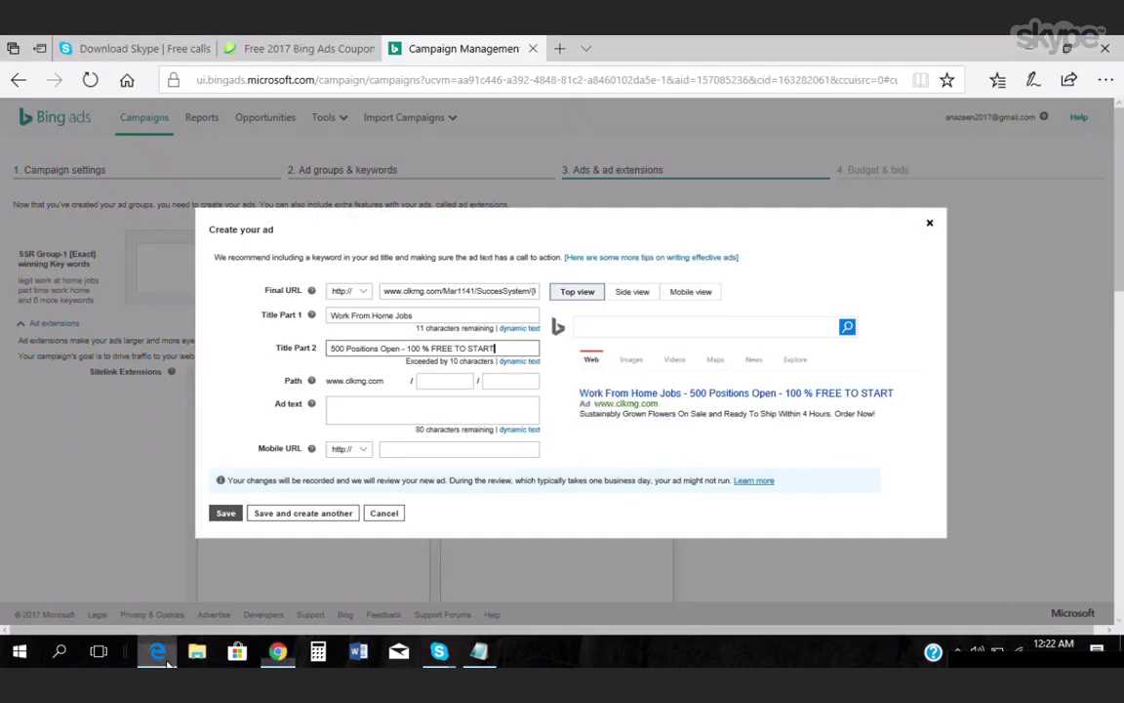
pyautogui.rightClick(368, 408)
pyautogui.click(391, 451)
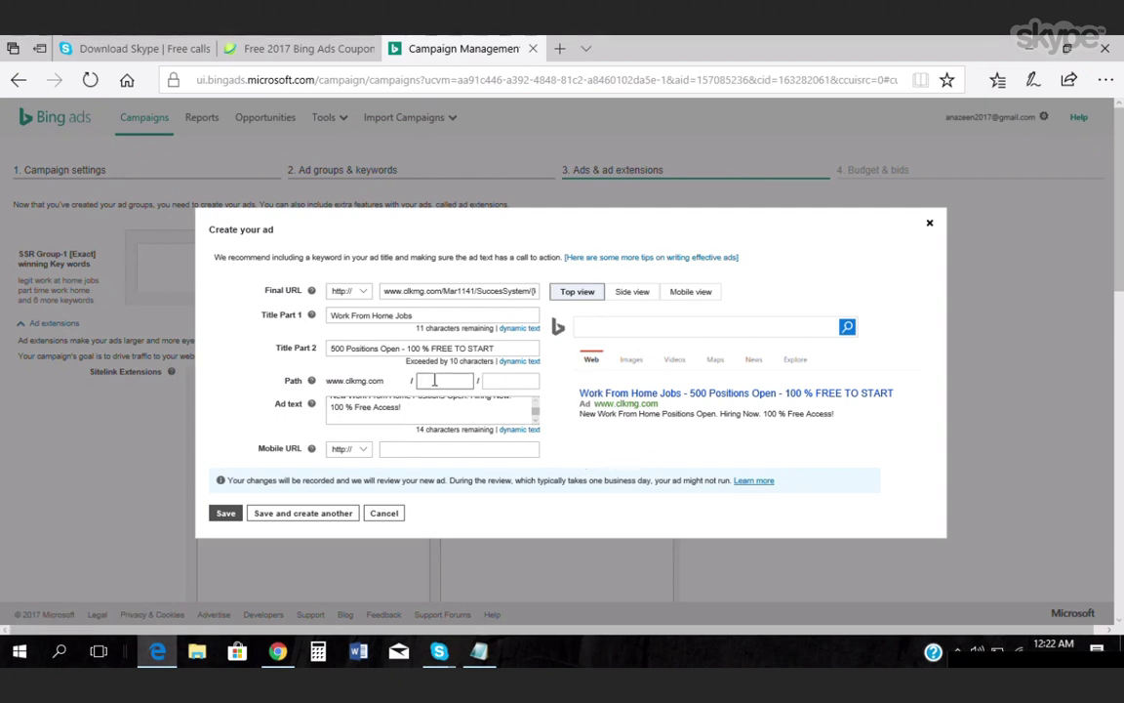
# Set the ad's display path to "Success" and "System", and try to save the ad and create another.
pyautogui.write('Success')
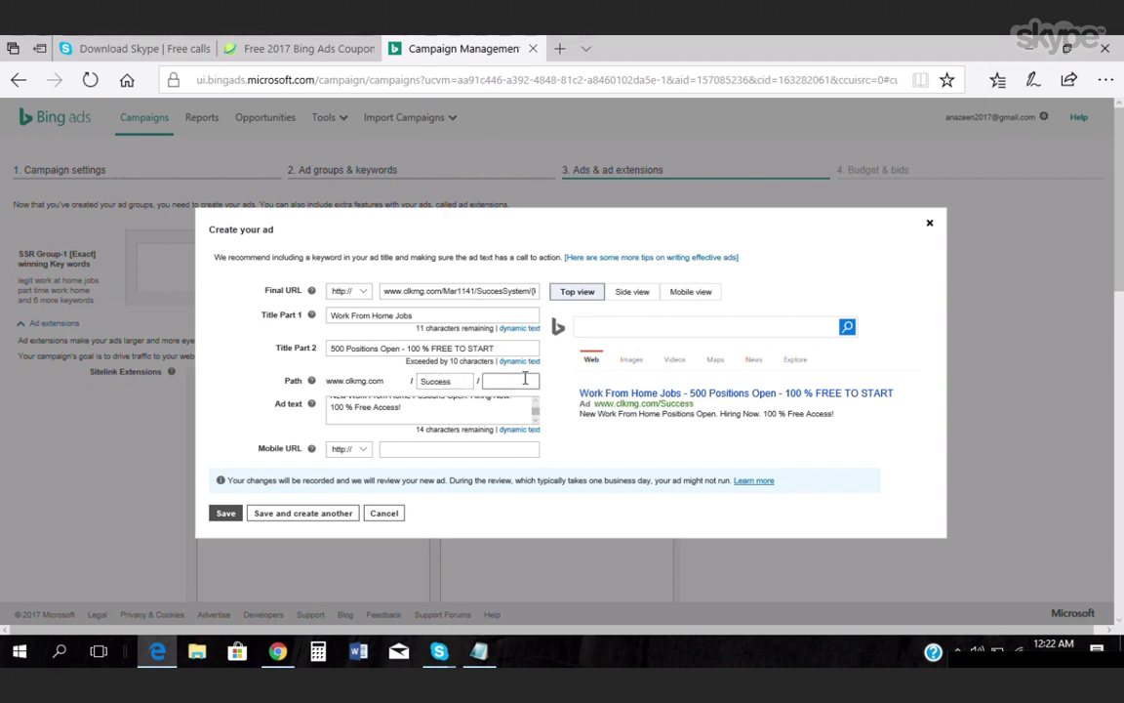
pyautogui.write('Syste')
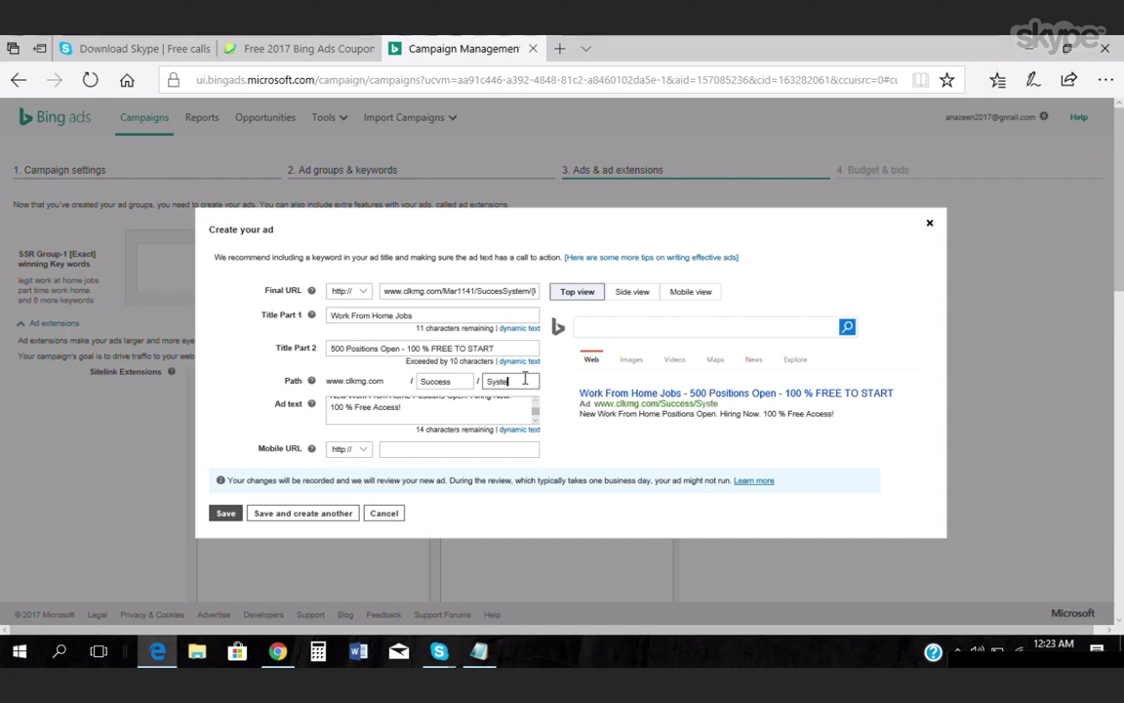
pyautogui.write('m')
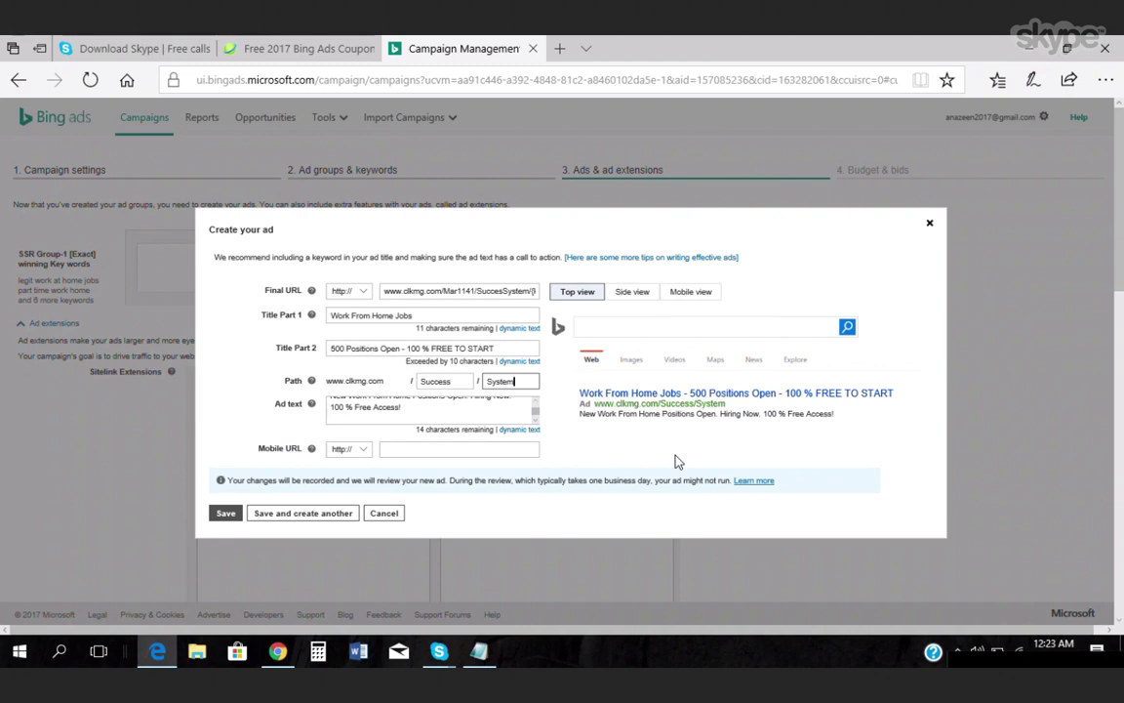
pyautogui.click(324, 517)
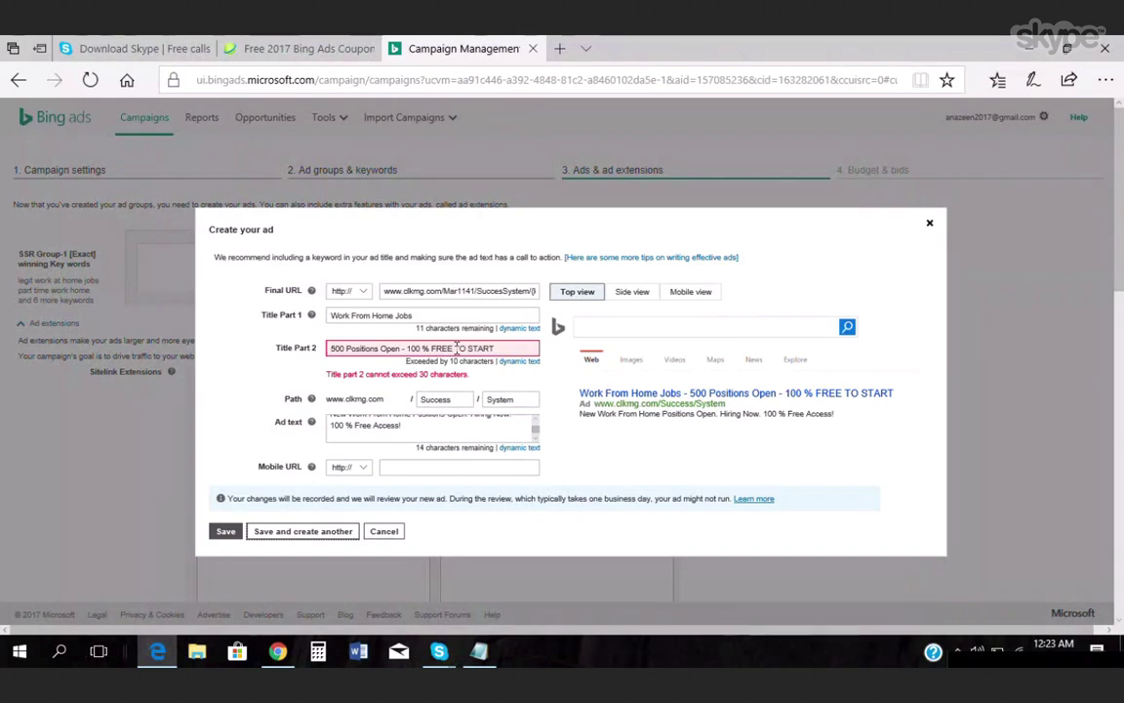
# Shorten Title Part 2 to "500 Positions Open - 100 % FREE" and try to save the ad again.
pyautogui.moveTo(455, 348); pyautogui.dragTo(500, 349)
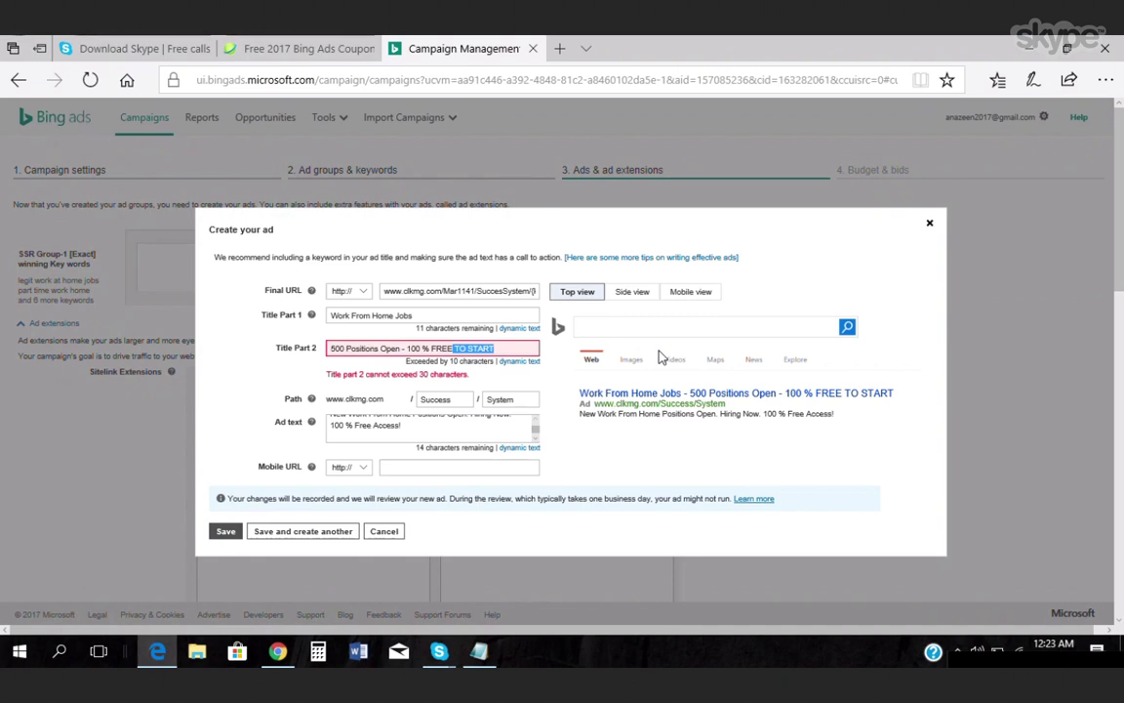
pyautogui.press('BackSpace')
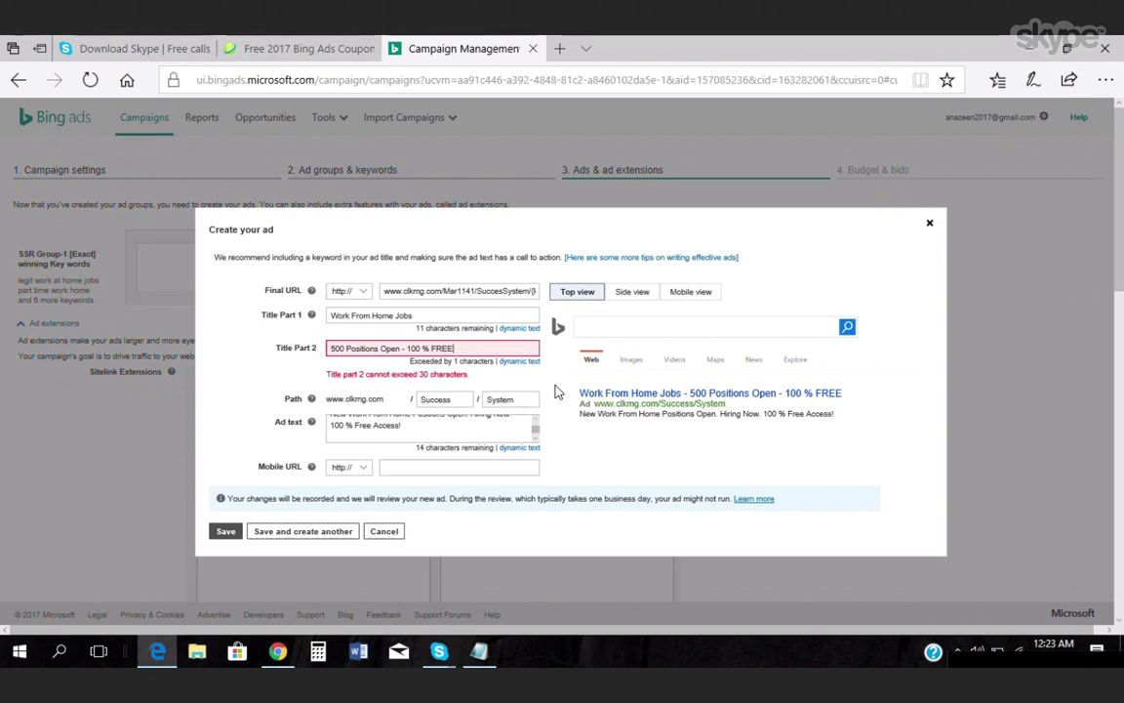
pyautogui.click(327, 538)
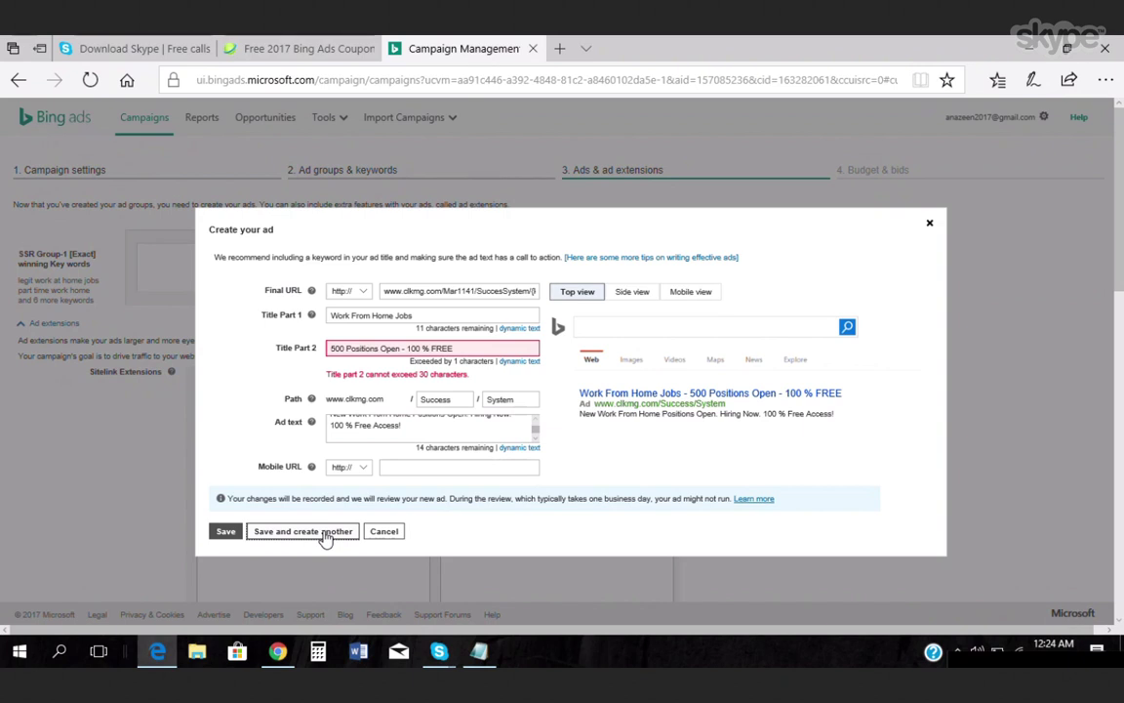
# Remove the space before the hyphen in Title Part 2 so it reads "500 Positions Open- 100 % FREE", and save the ad to create another.
pyautogui.click(403, 348)
pyautogui.press('BackSpace')
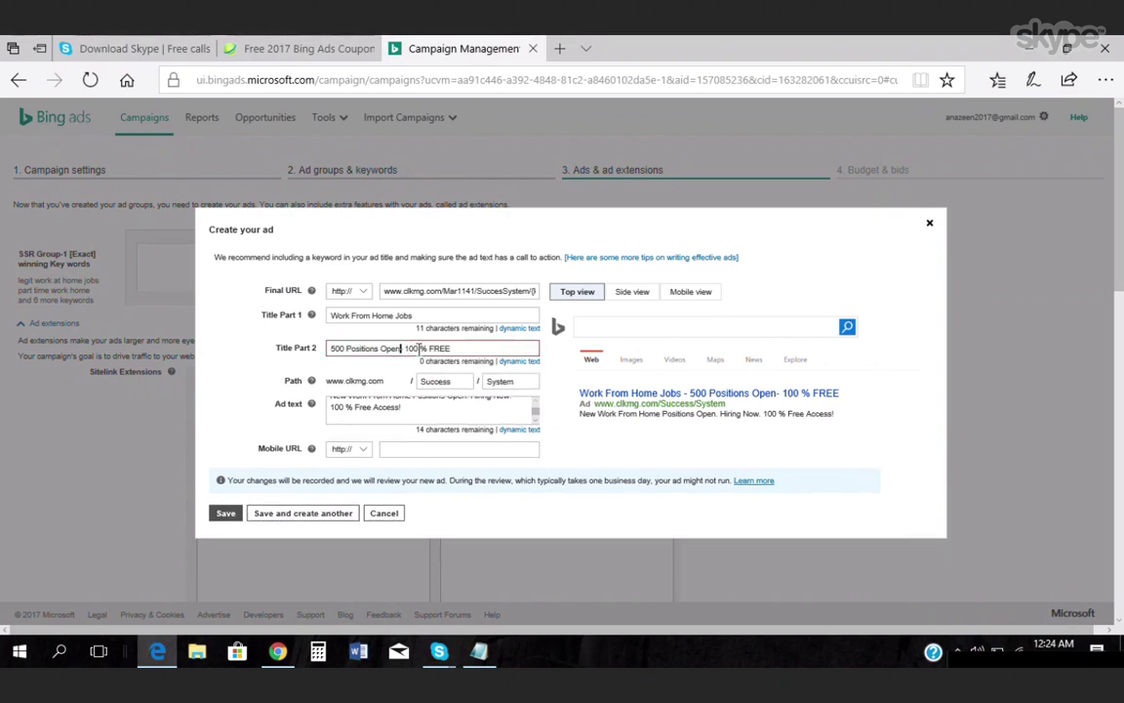
pyautogui.click(526, 351)
pyautogui.click(307, 522)
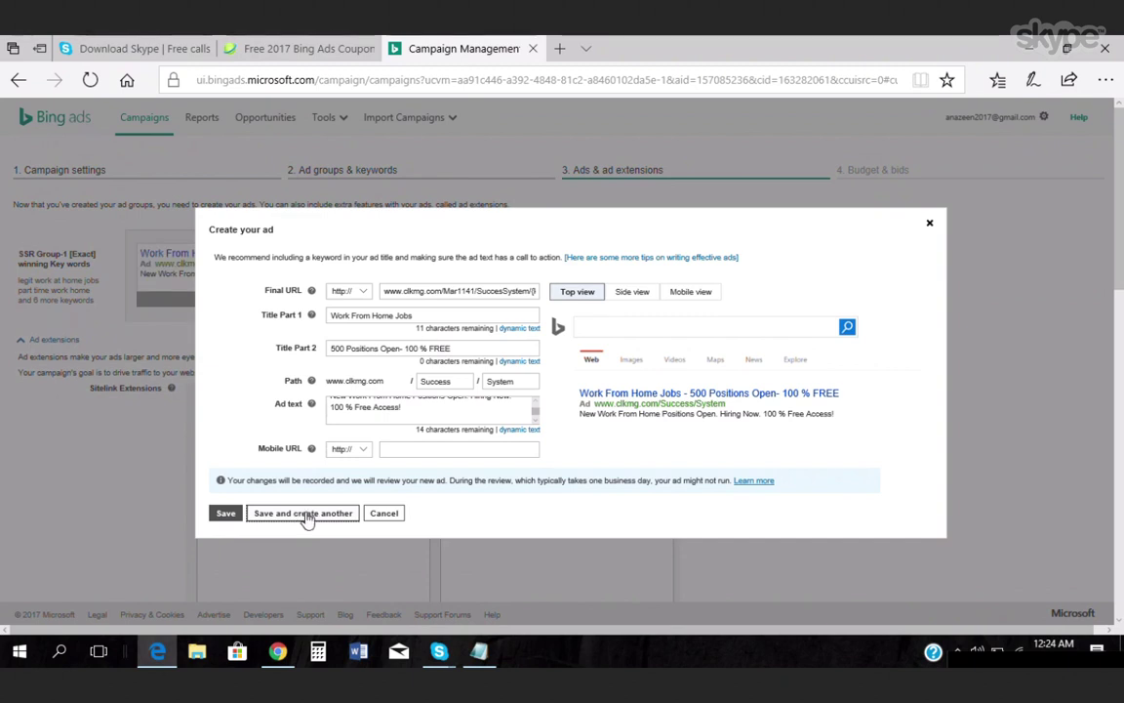
pyautogui.click(296, 520)
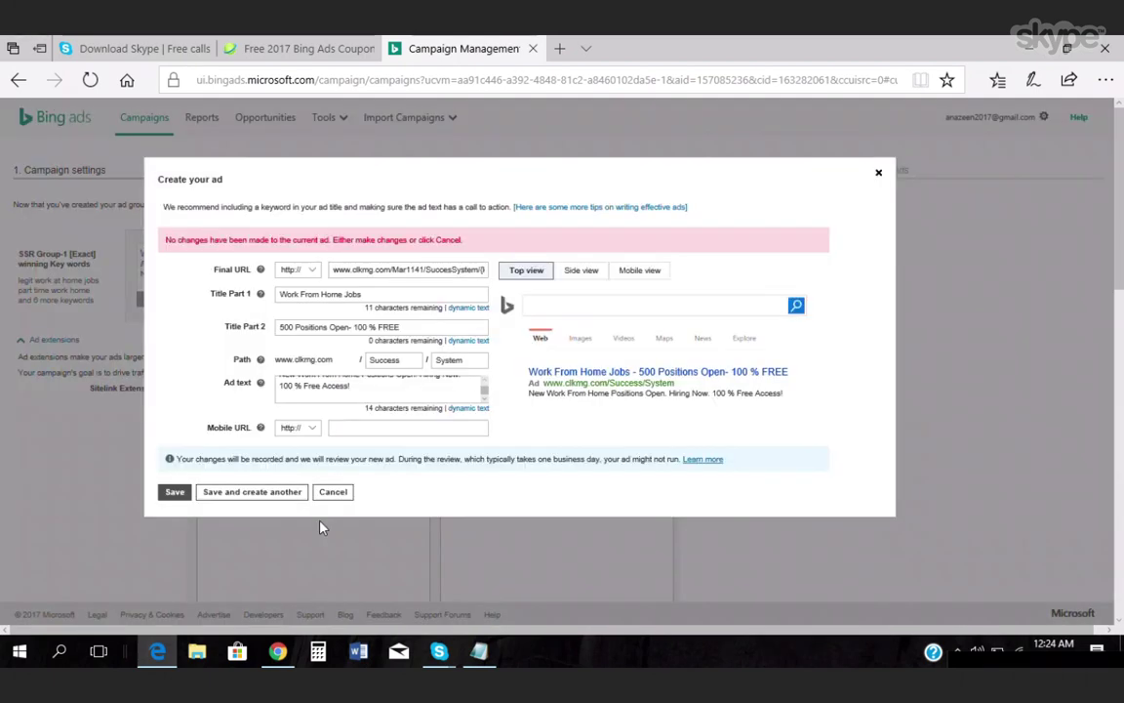
# Switch to the First Bing Ad document in Chrome and review the remaining ad copy examples for a second ad.
pyautogui.moveTo(278, 661)
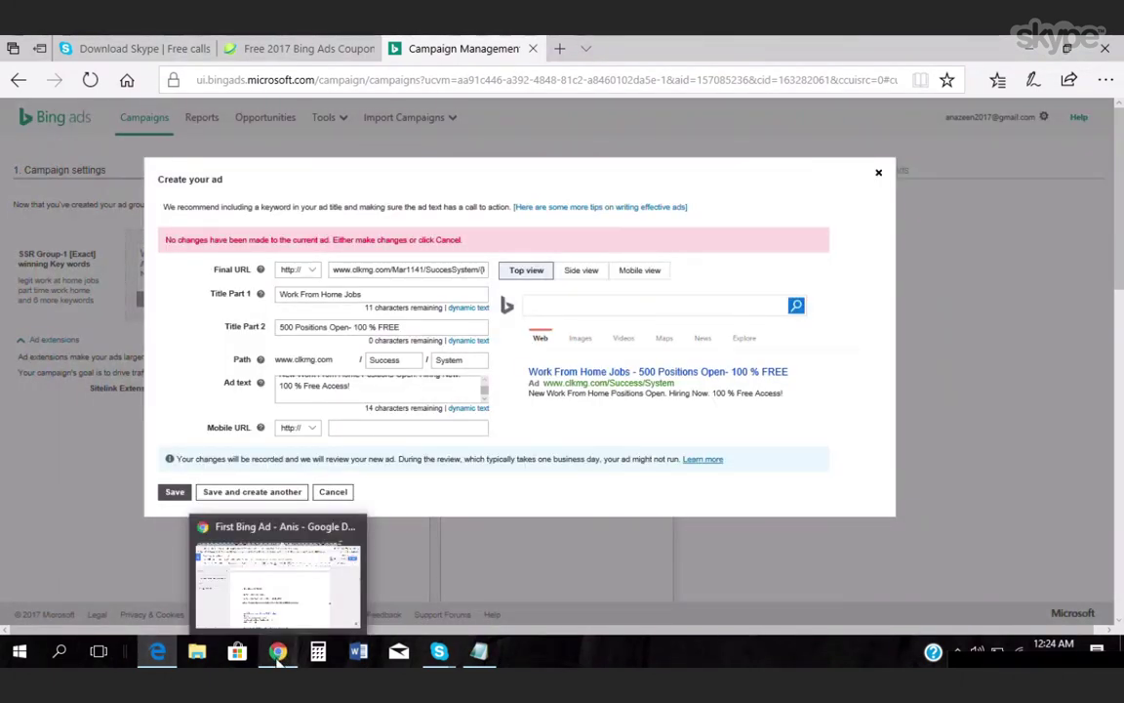
pyautogui.click(278, 657)
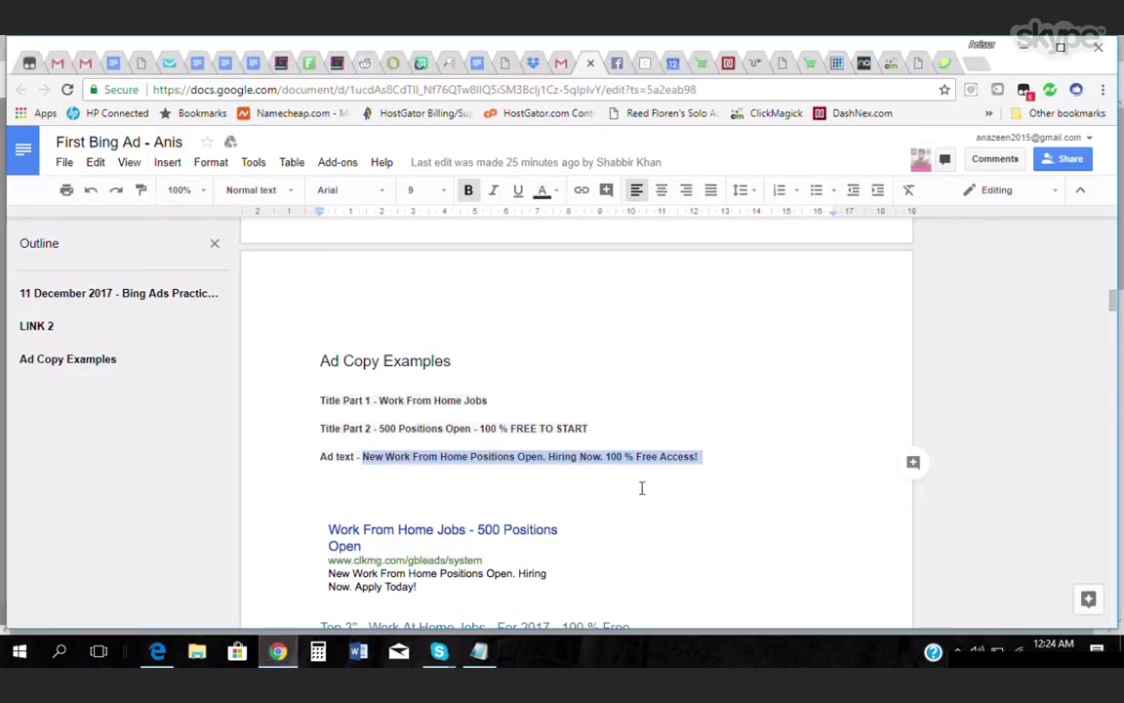
pyautogui.scroll(-2, 642, 487)
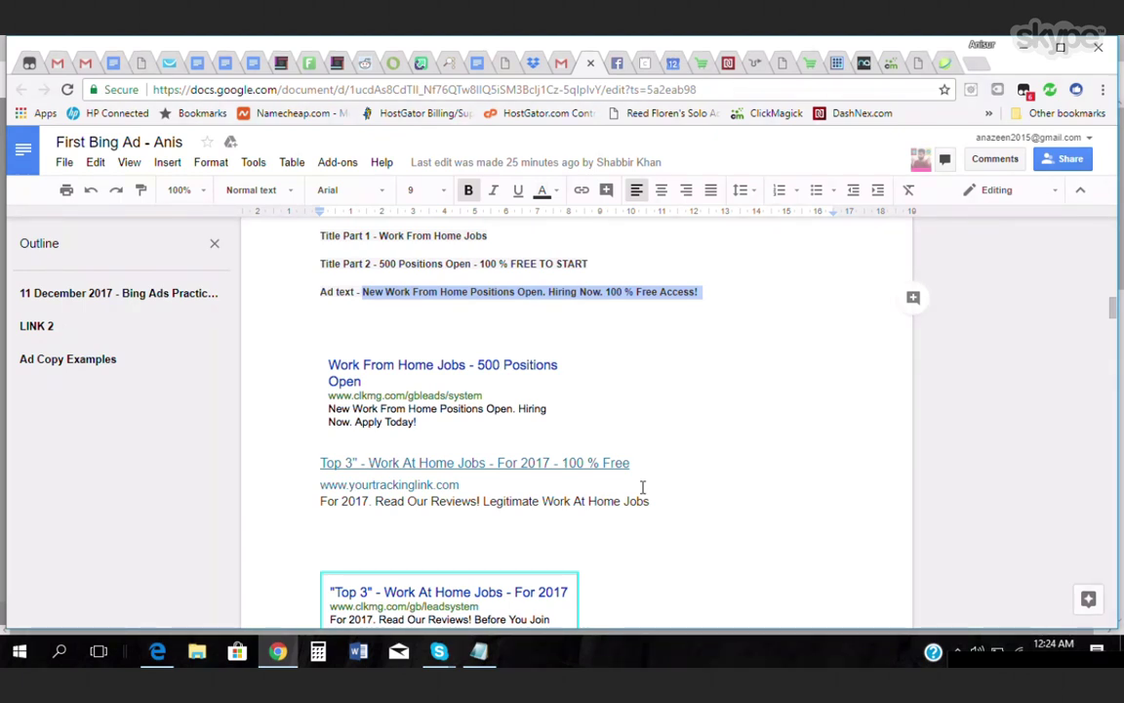
pyautogui.scroll(-3, 643, 487)
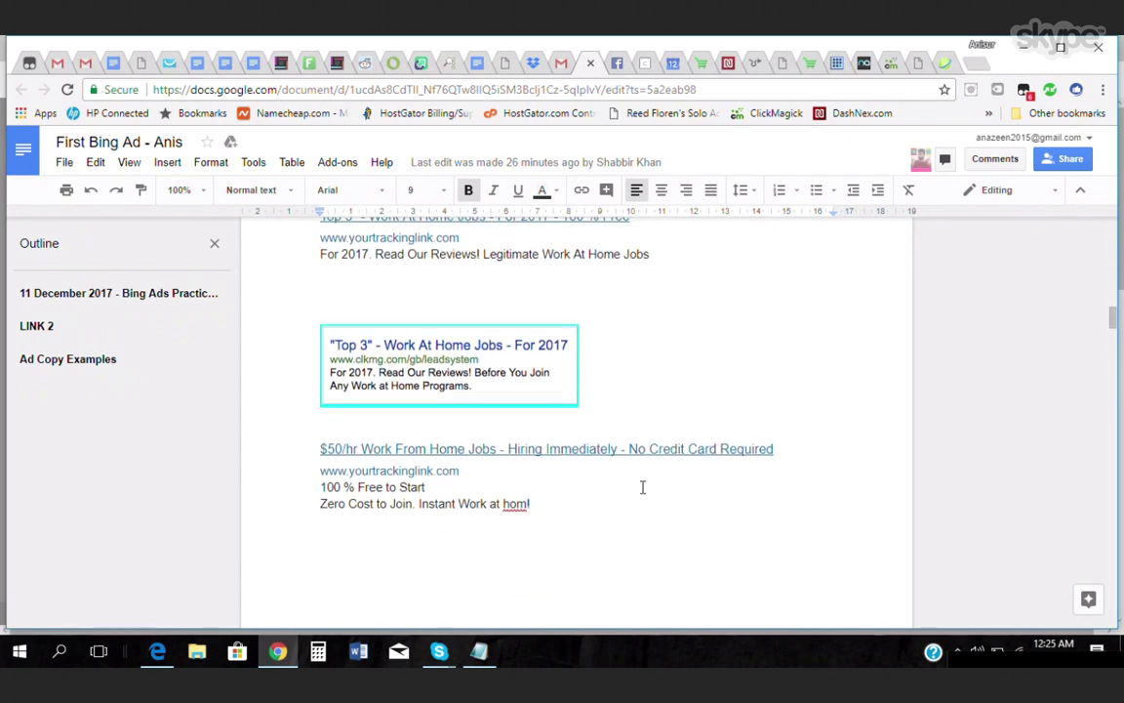
pyautogui.scroll(1, 642, 487)
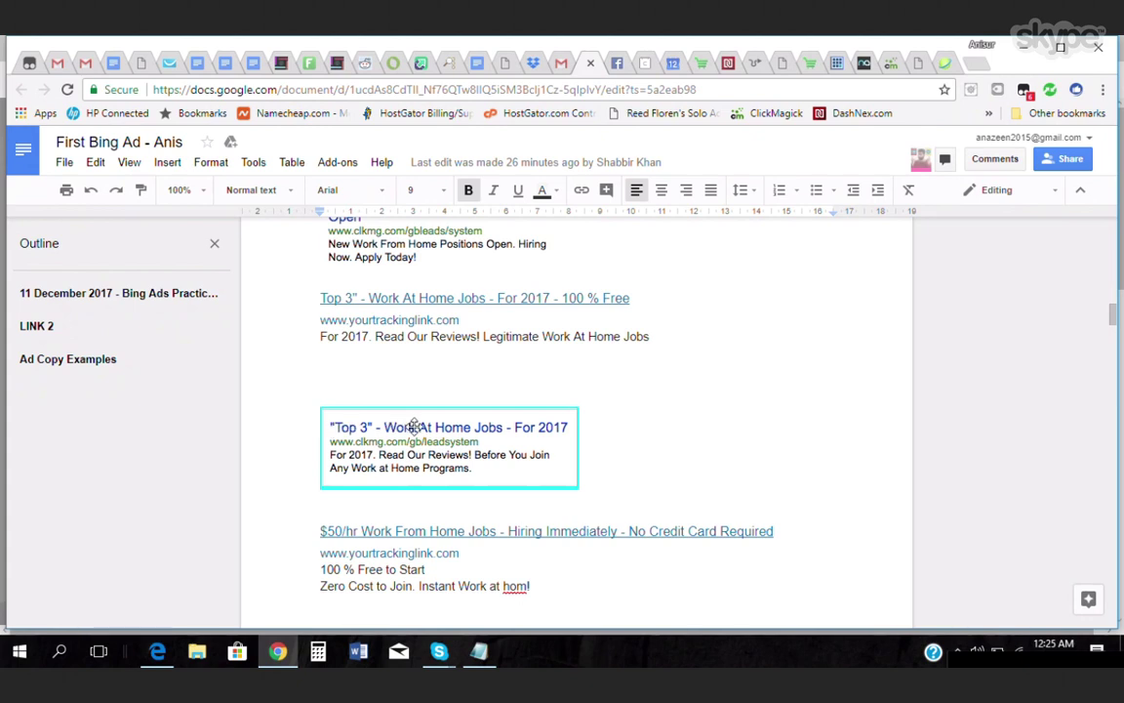
pyautogui.click(469, 430)
pyautogui.rightClick(469, 435)
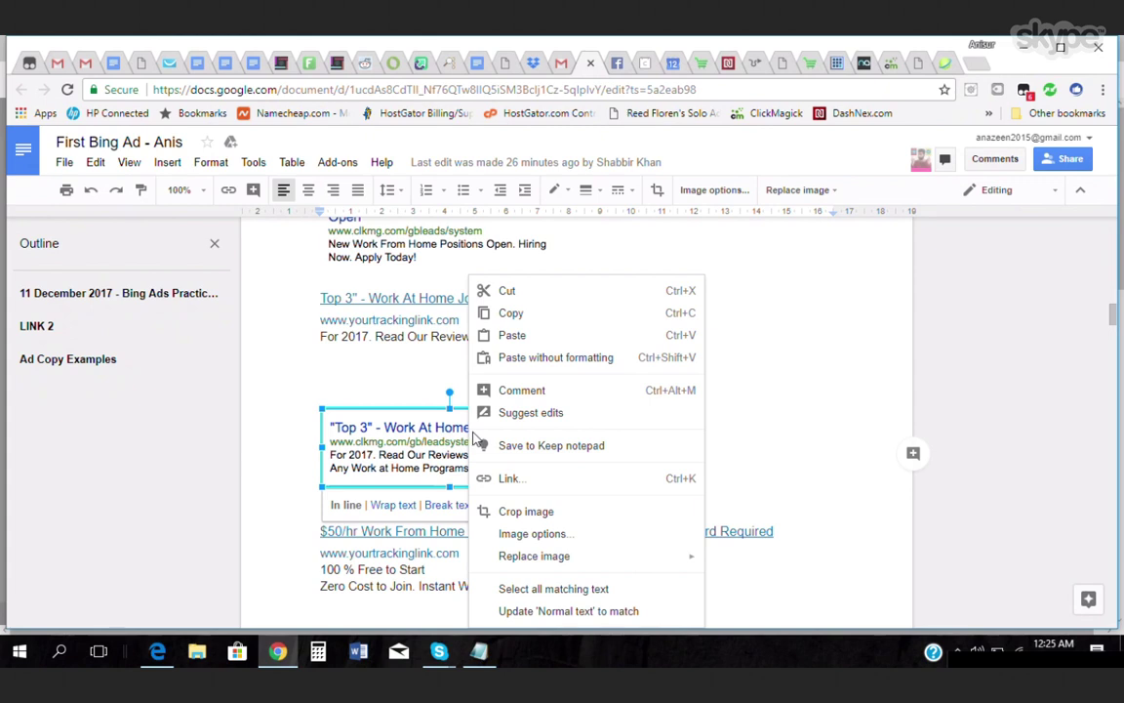
pyautogui.click(798, 418)
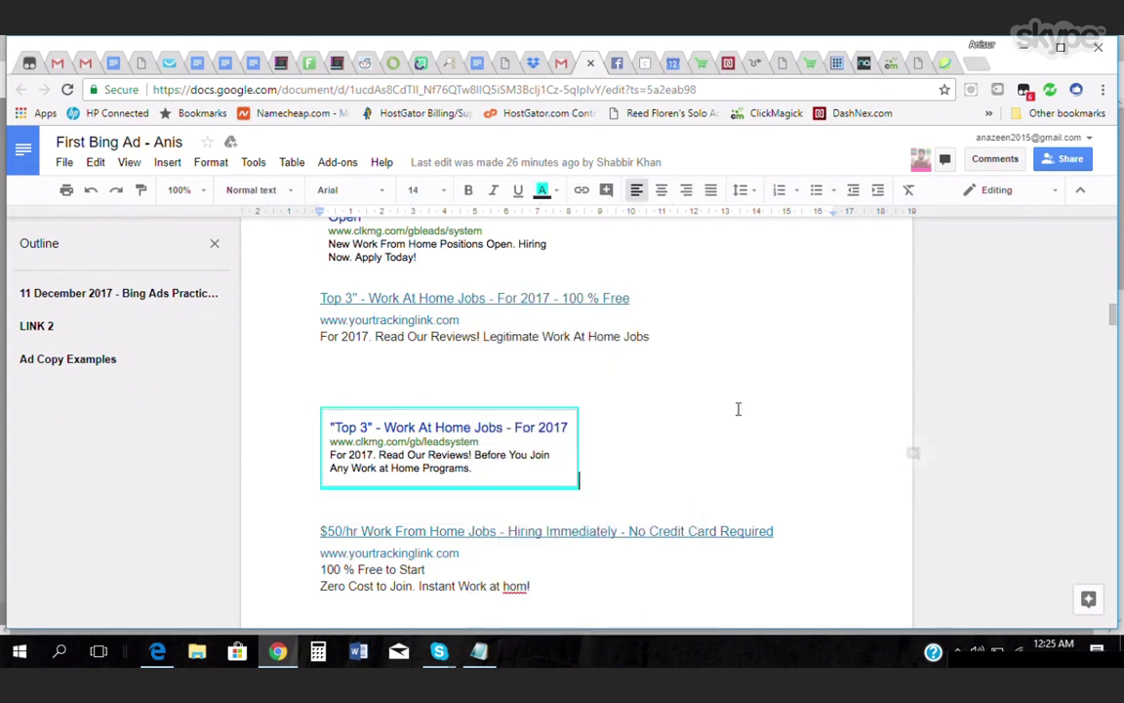
pyautogui.scroll(-2, 739, 408)
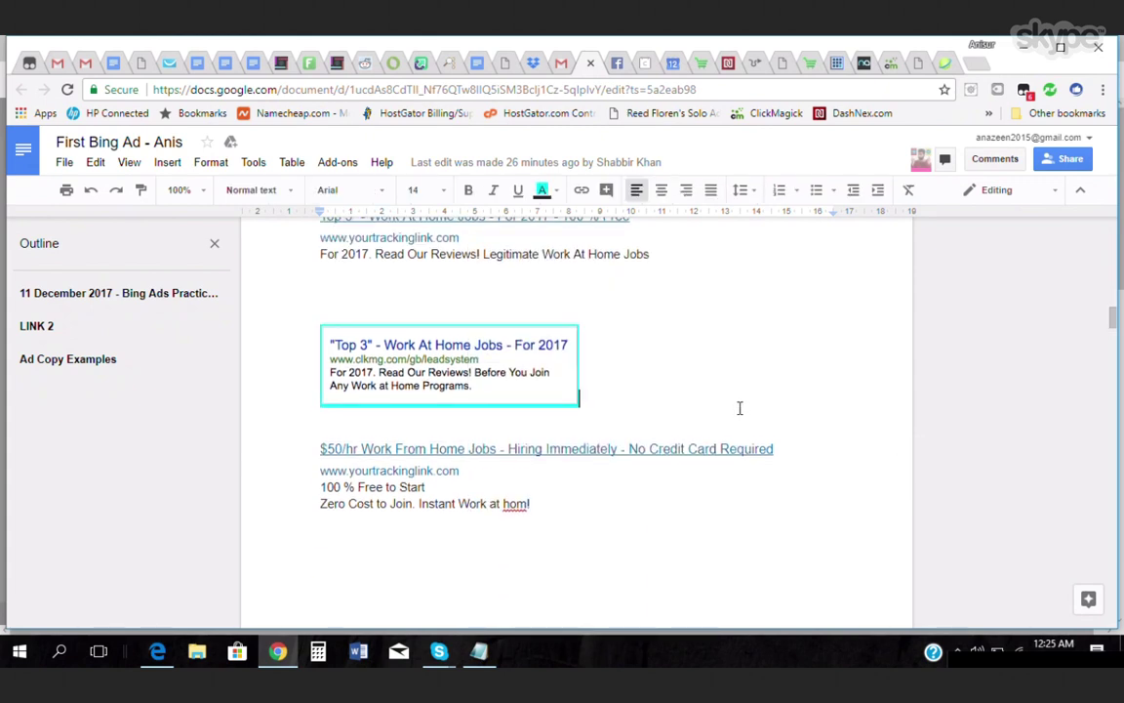
pyautogui.scroll(2, 739, 407)
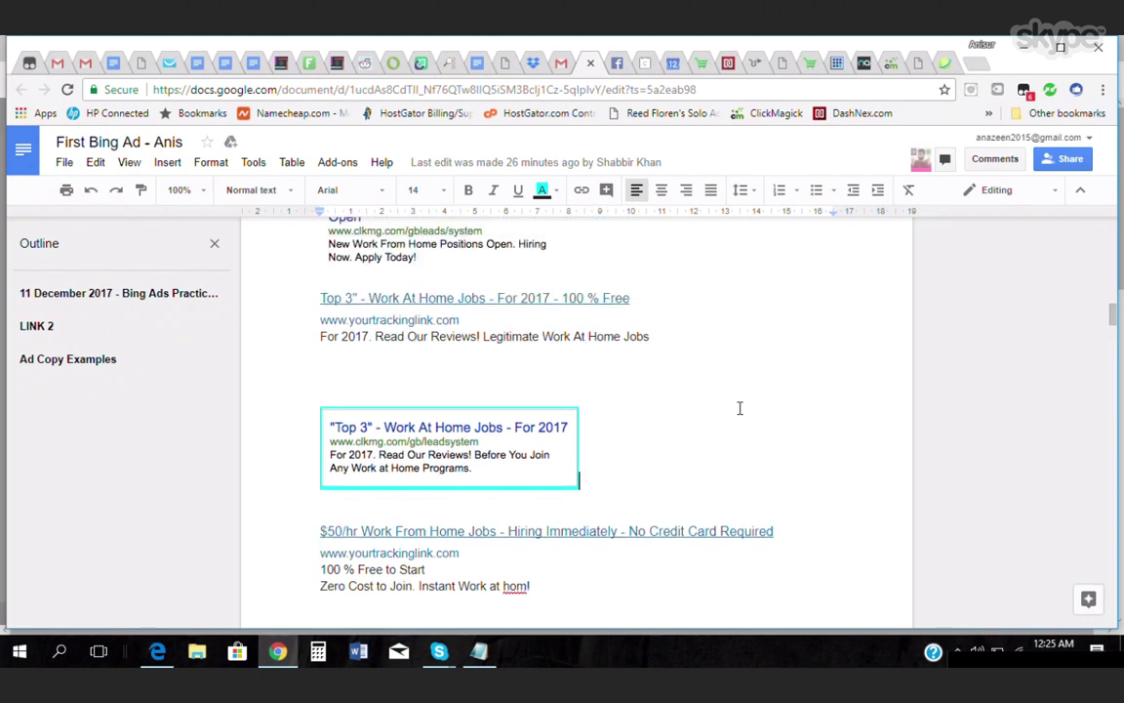
# Copy the linked headline 'Top 3" - Work At Home Jobs - For 2017 - 100 % Free' from the ad copy examples.
pyautogui.moveTo(321, 299); pyautogui.dragTo(632, 304)
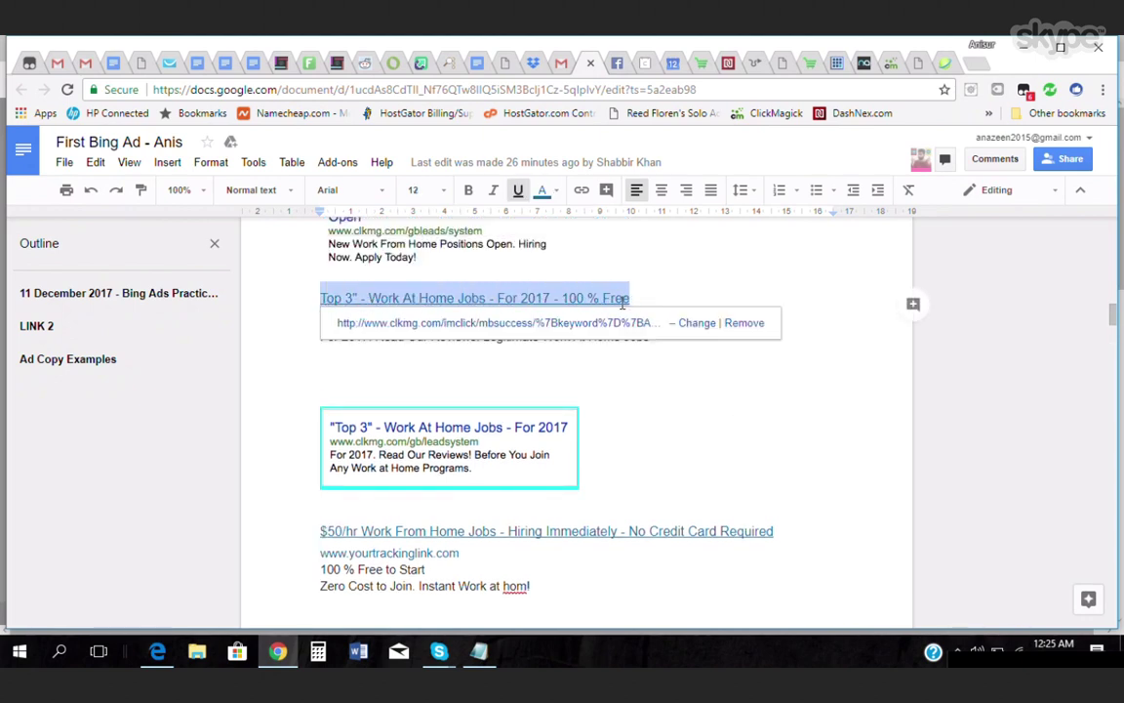
pyautogui.rightClick(620, 295)
pyautogui.click(652, 274)
# Switch to Bing Ads in Edge and replace Title Part 1 with the copied headline, cut down to 'Top 3" - Work At Home Jobs'.
pyautogui.click(157, 651)
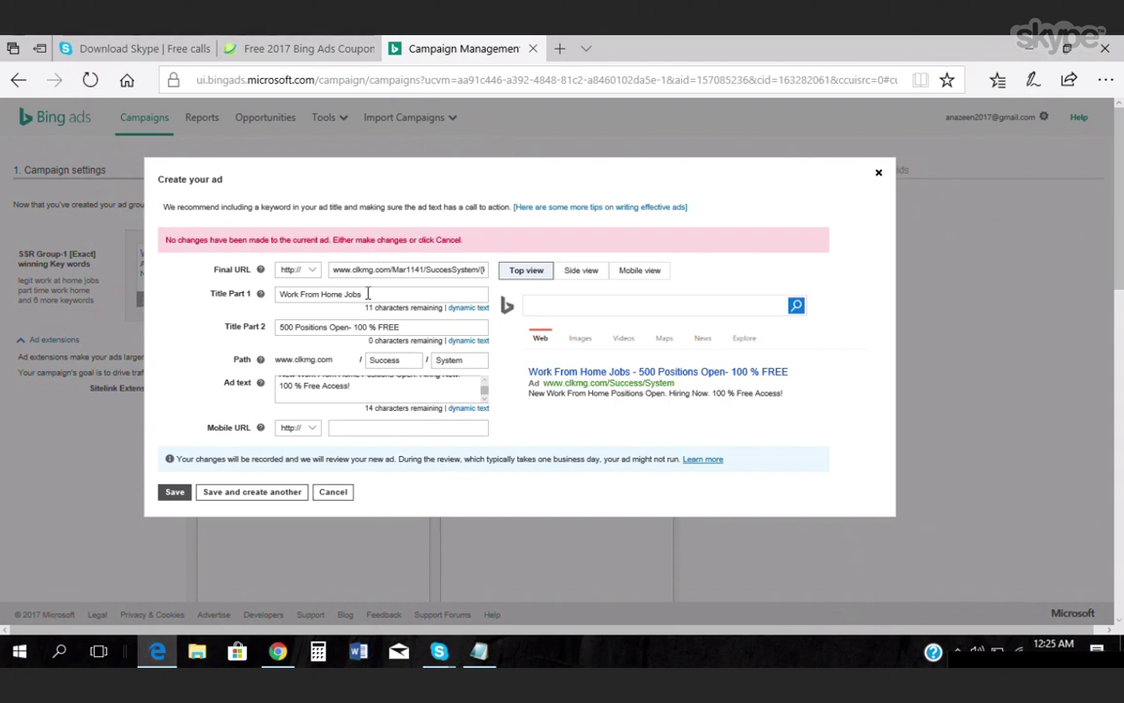
pyautogui.click(367, 293)
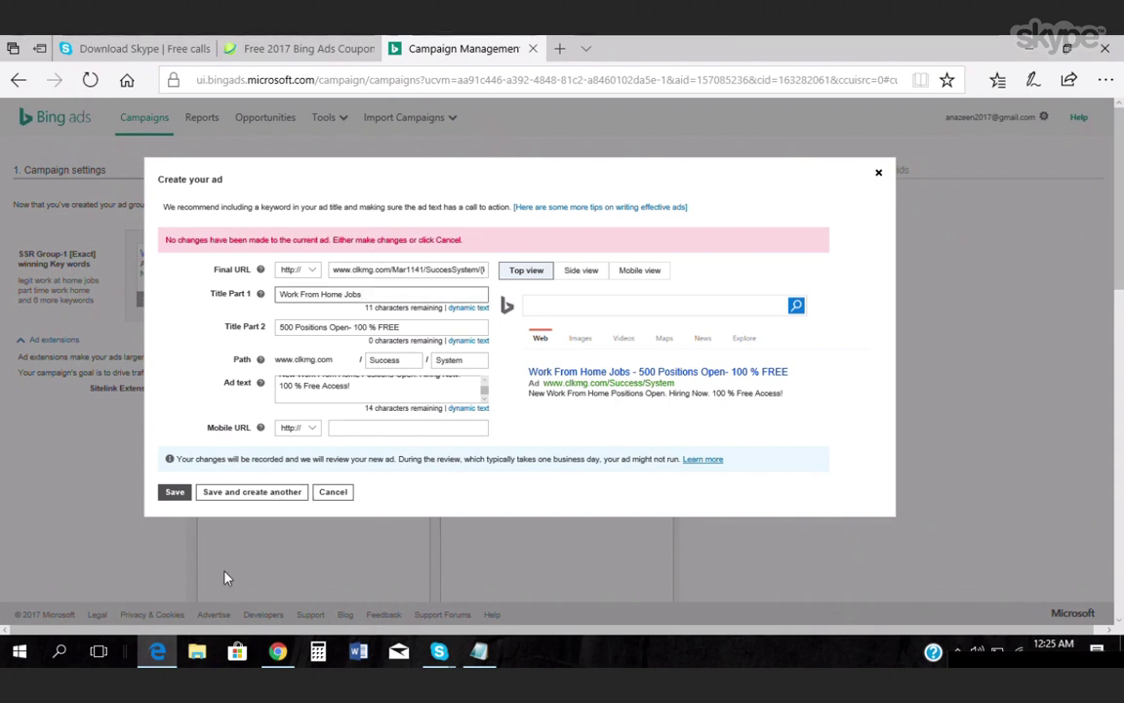
pyautogui.click(279, 652)
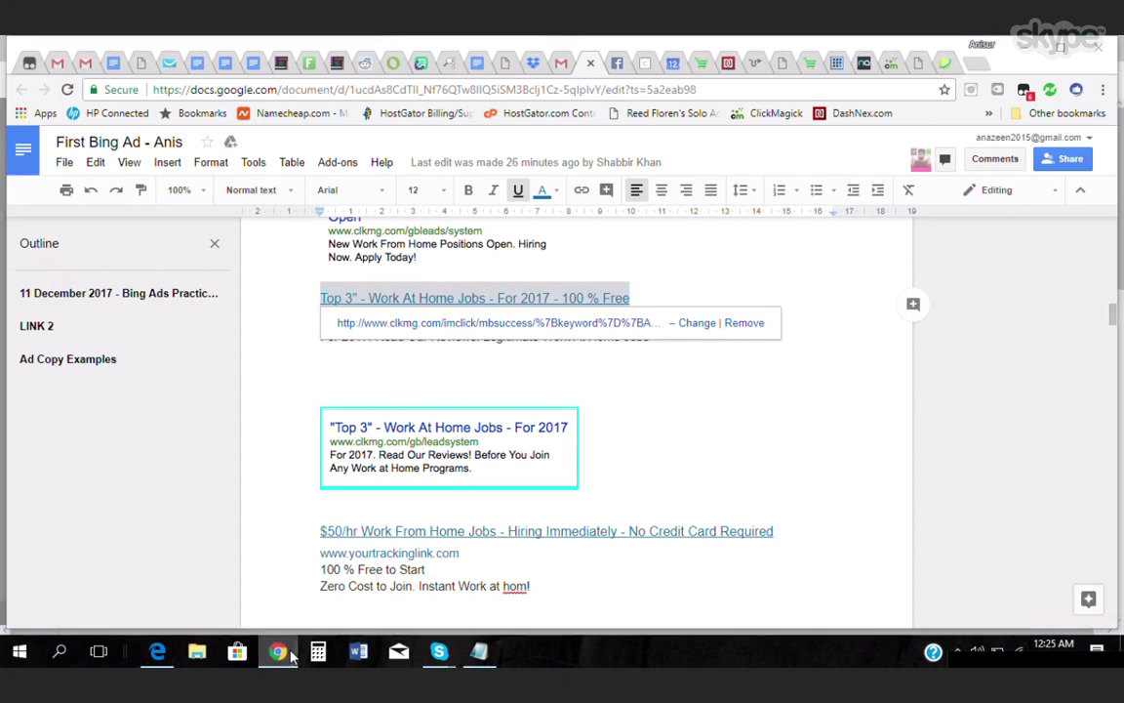
pyautogui.click(285, 653)
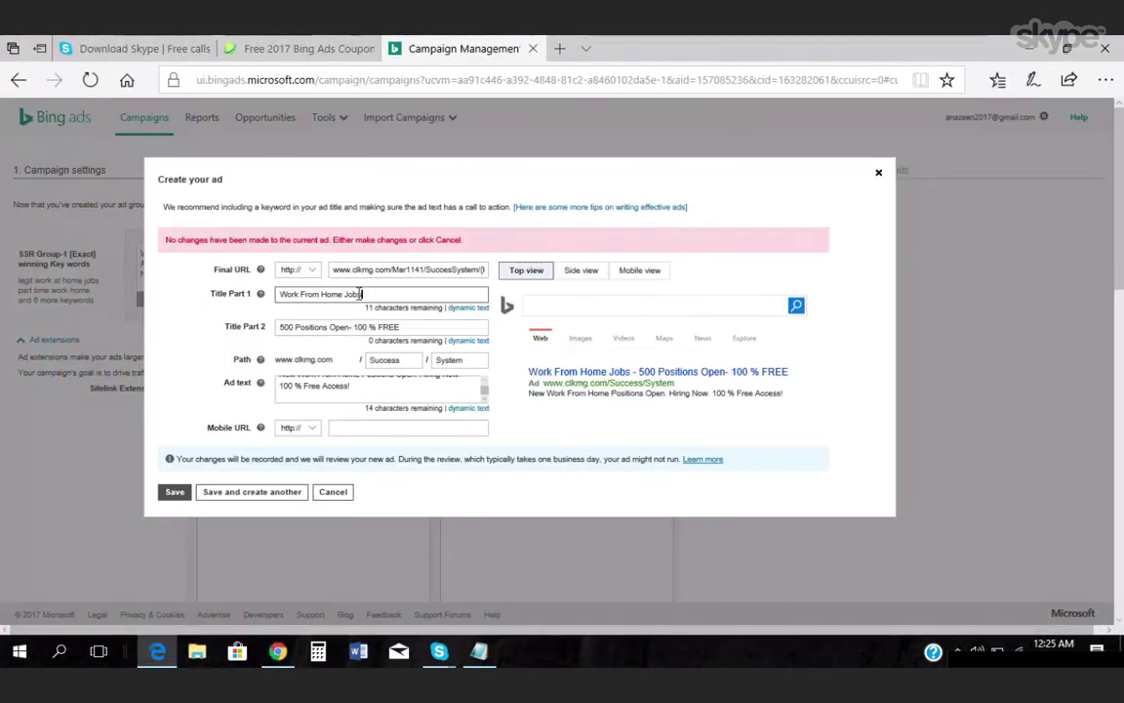
pyautogui.moveTo(373, 294); pyautogui.dragTo(278, 294)
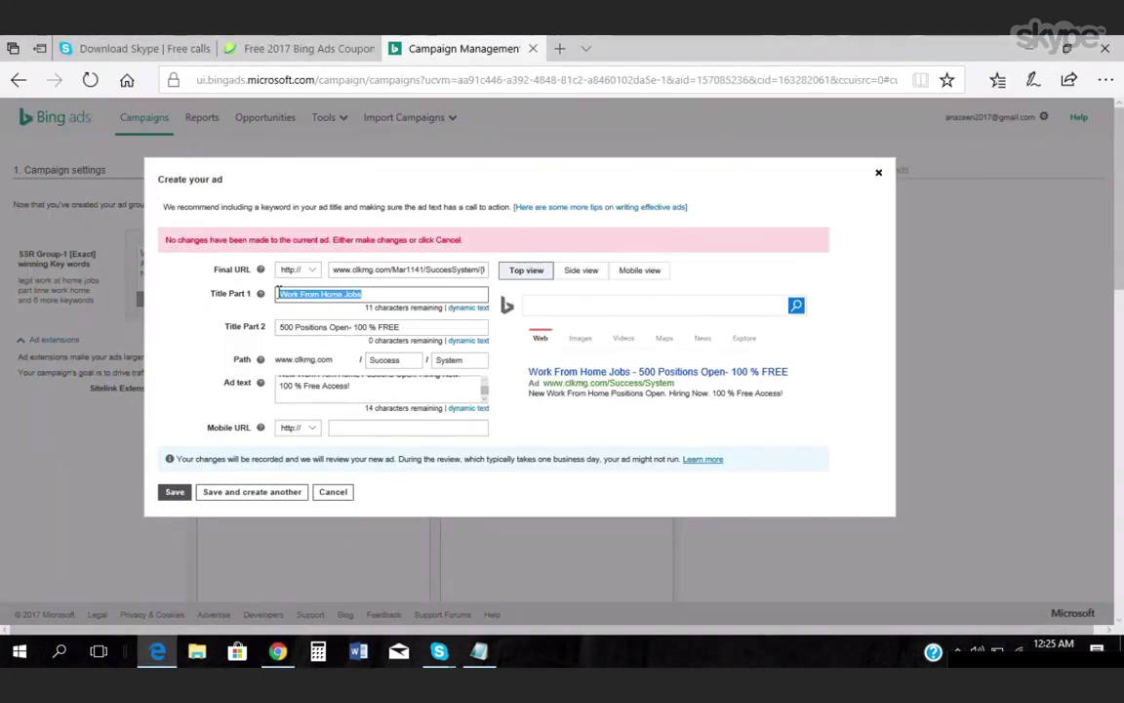
pyautogui.rightClick(328, 305)
pyautogui.click(351, 394)
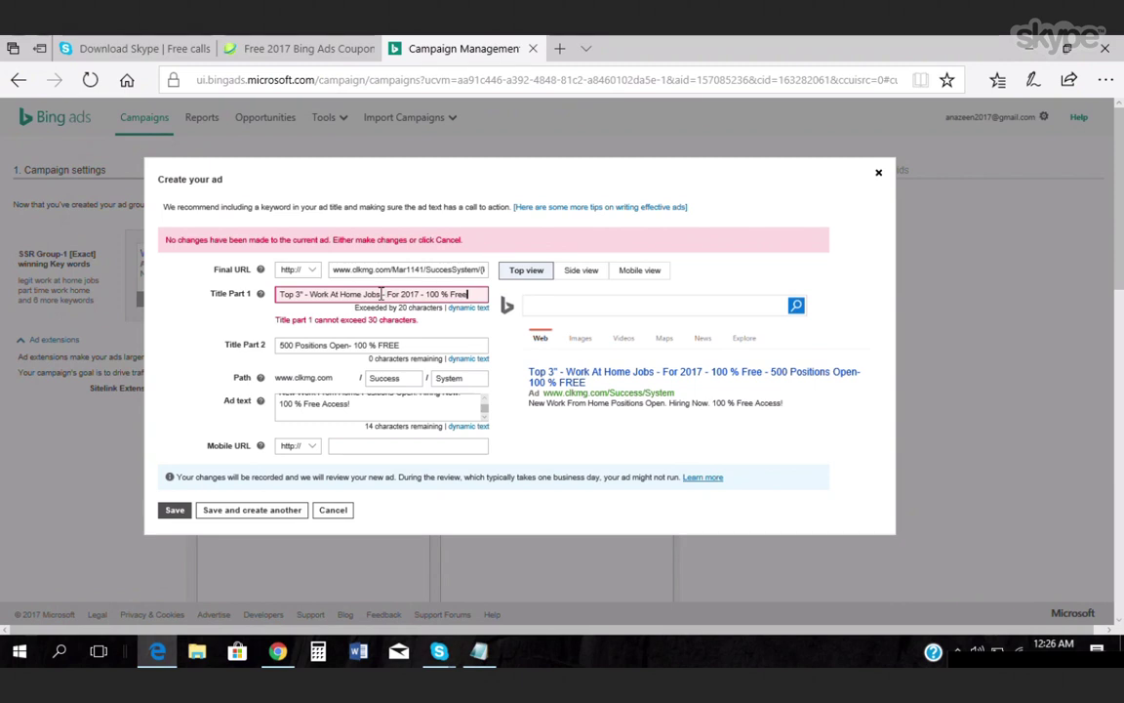
pyautogui.moveTo(380, 294); pyautogui.dragTo(487, 300)
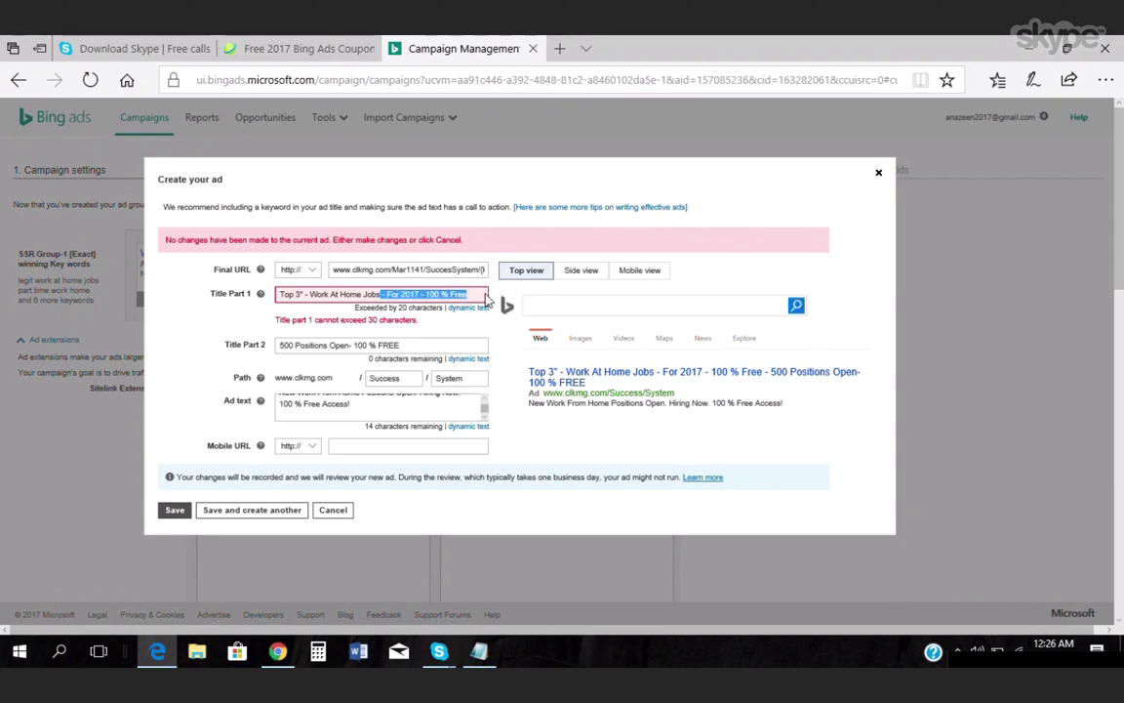
pyautogui.press('BackSpace')
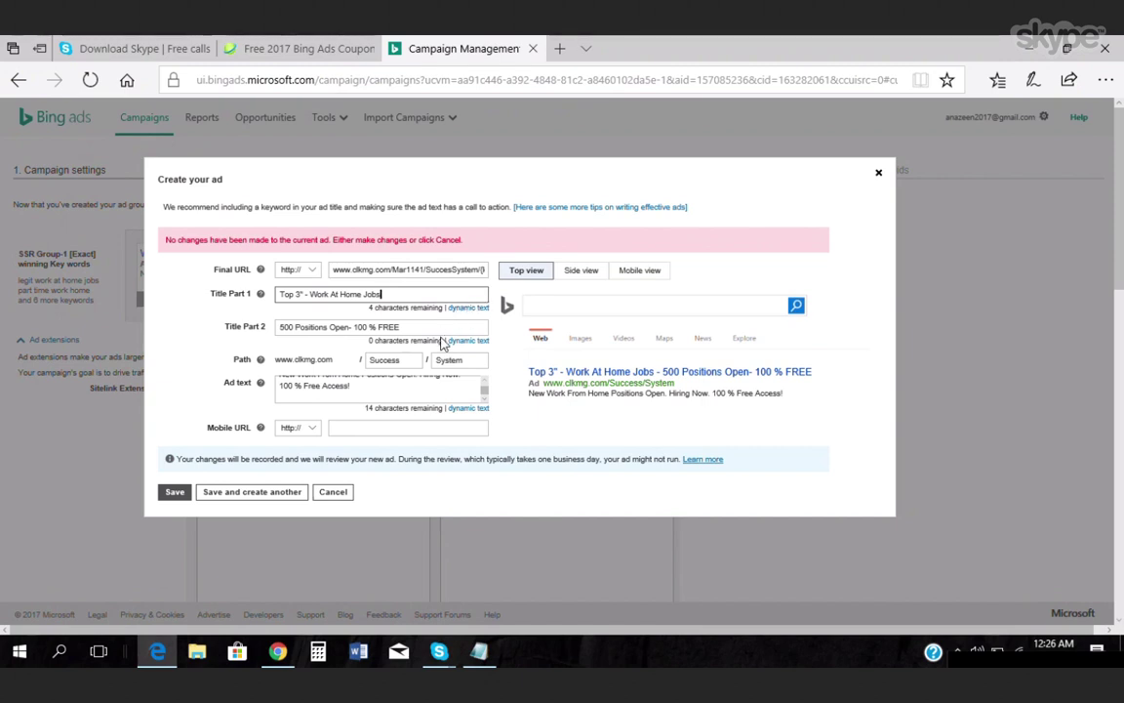
# Switch to the First Bing Ad document in Chrome and copy 'For 2017 - 100 % Free' from the 'Top 3"' headline.
pyautogui.click(420, 327)
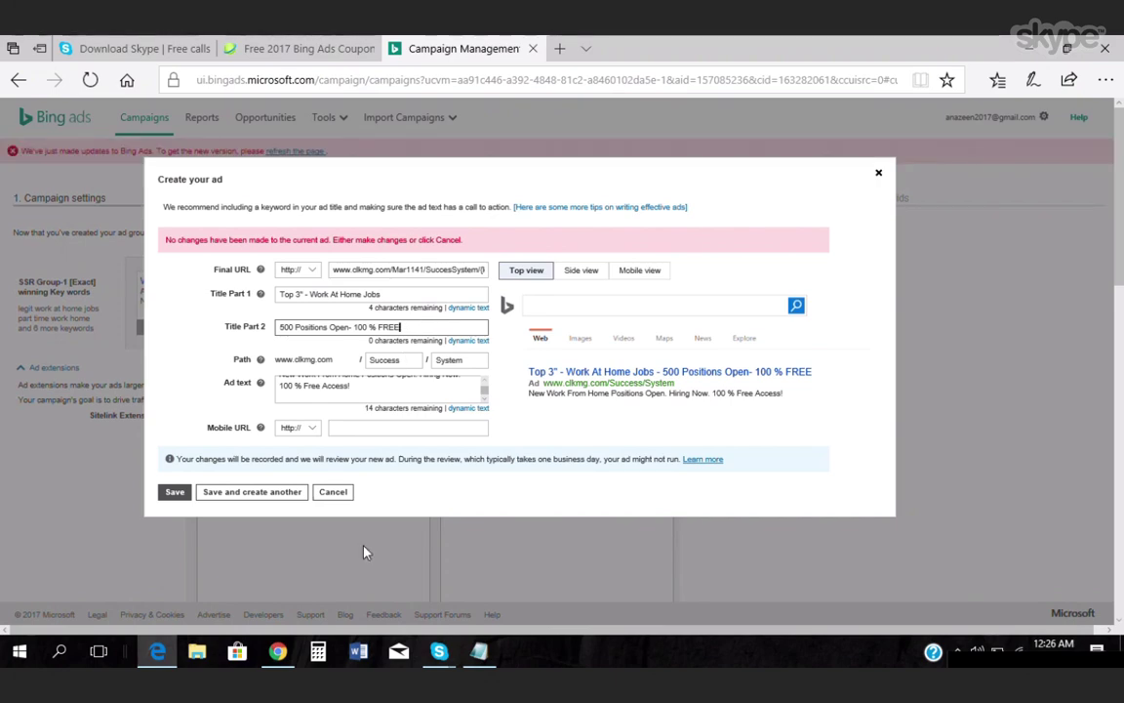
pyautogui.click(278, 654)
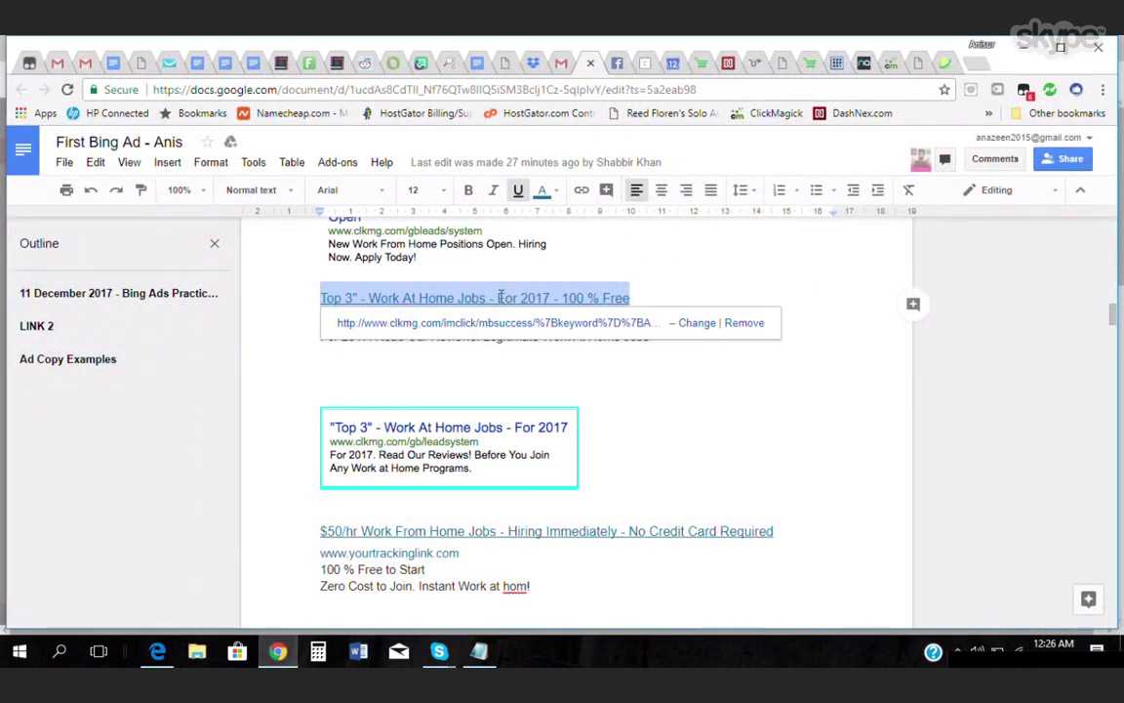
pyautogui.click(642, 296)
pyautogui.moveTo(500, 298); pyautogui.dragTo(658, 296)
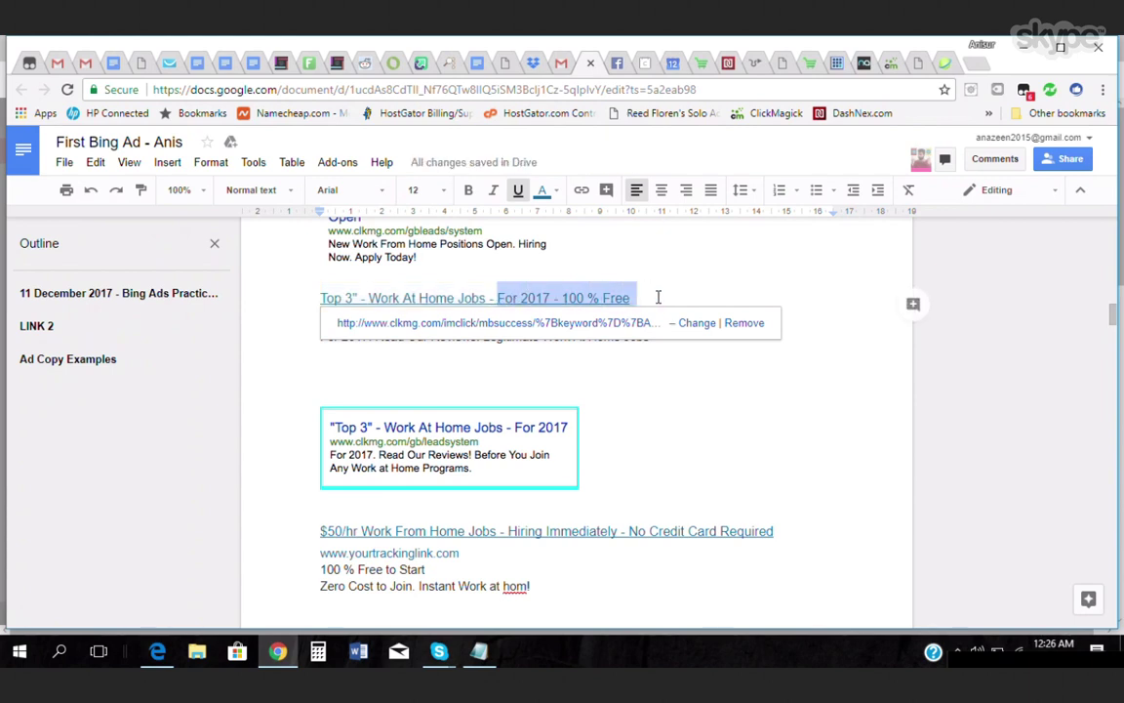
pyautogui.rightClick(623, 298)
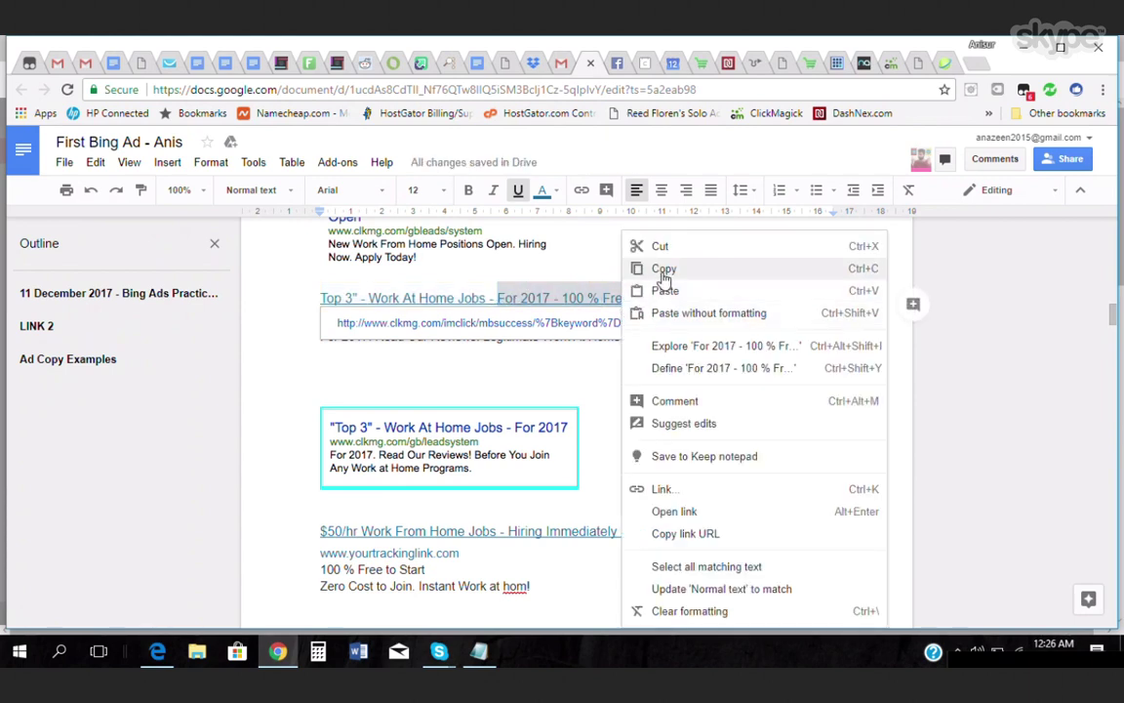
pyautogui.click(662, 269)
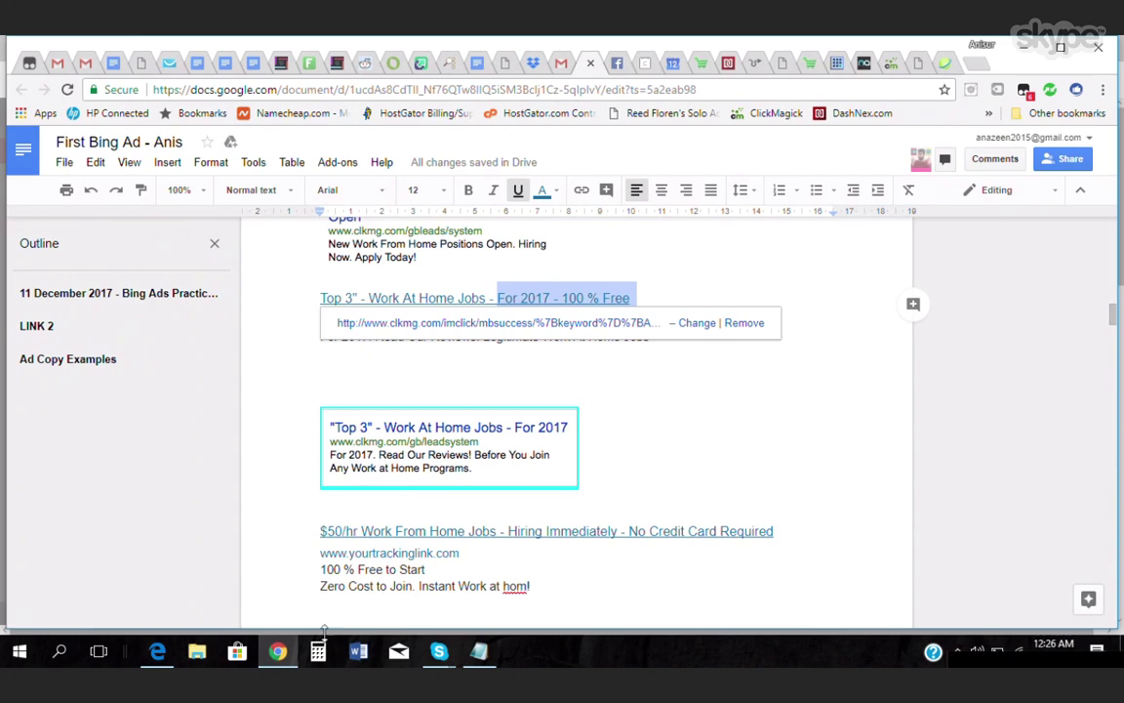
# Return to the ad form in Edge and replace Title Part 2 with the copied 'For 2017 - 100 % Free'.
pyautogui.click(157, 651)
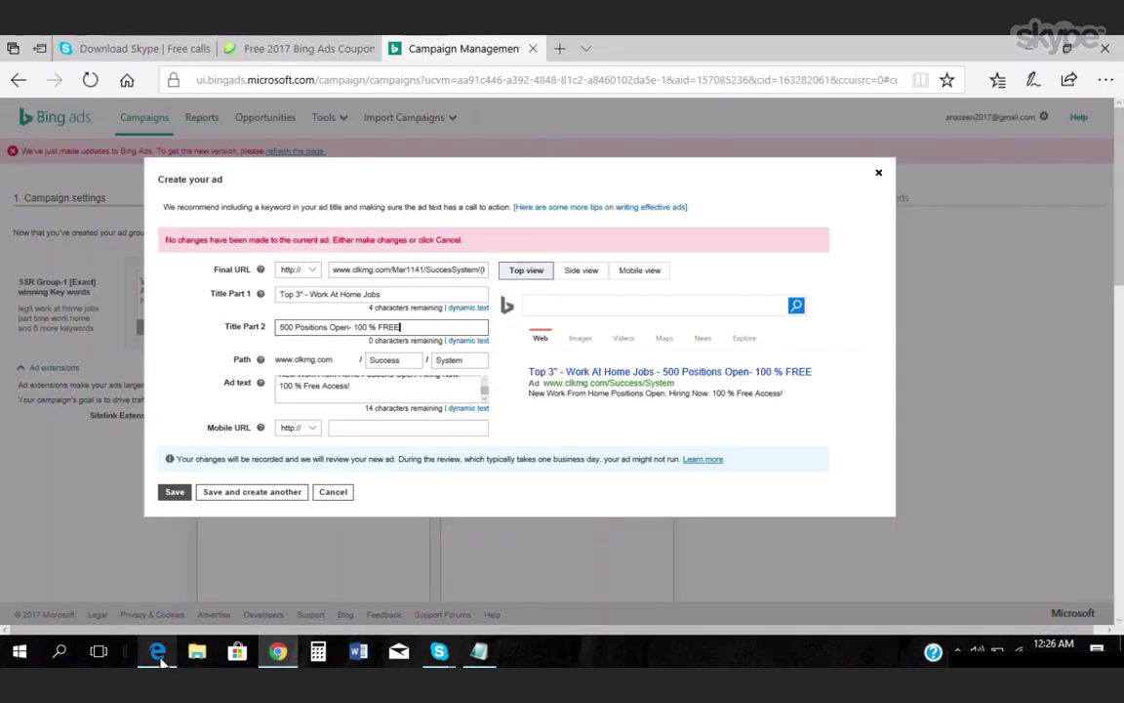
pyautogui.moveTo(401, 327); pyautogui.dragTo(283, 326)
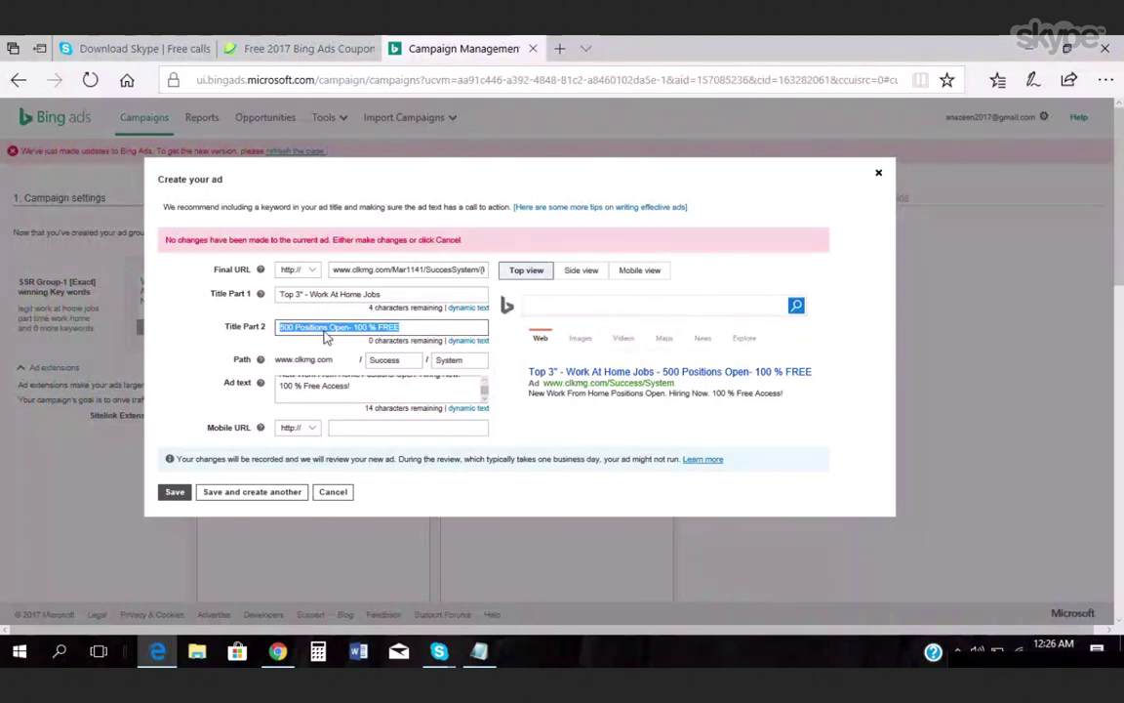
pyautogui.rightClick(330, 337)
pyautogui.click(349, 426)
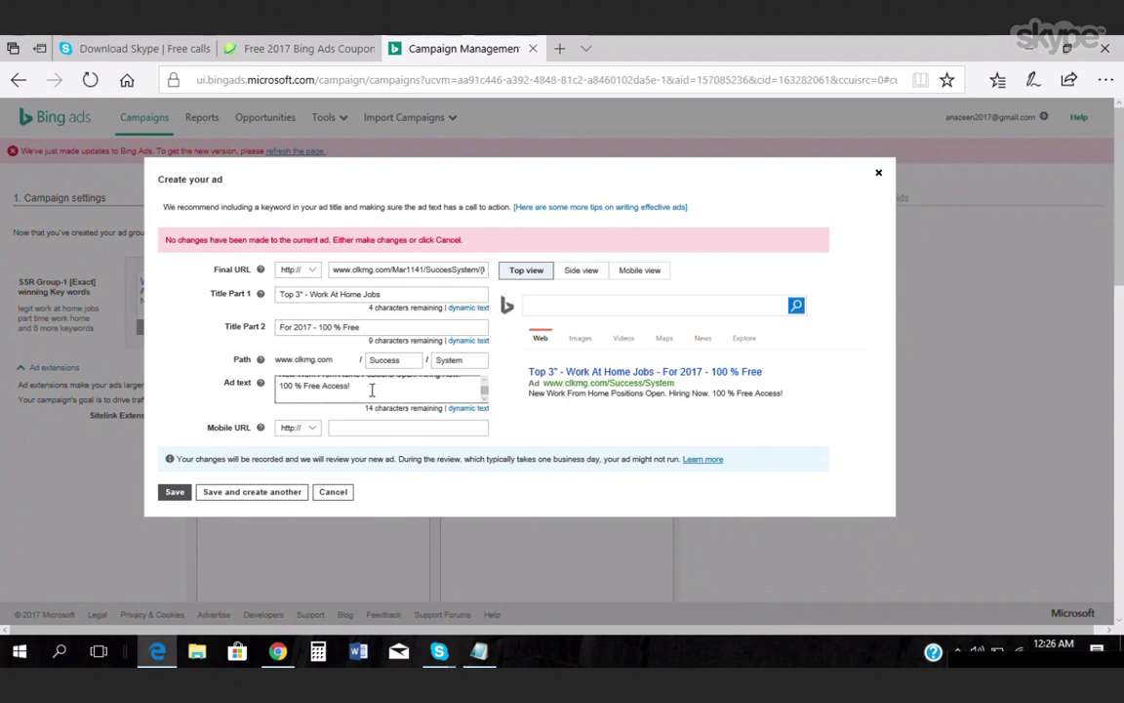
# Insert 'Sign Up' before '100 % Free' so that Title Part 2 reads 'For 2017 - Sign Up 100 % Free'.
pyautogui.click(376, 378)
pyautogui.click(322, 328)
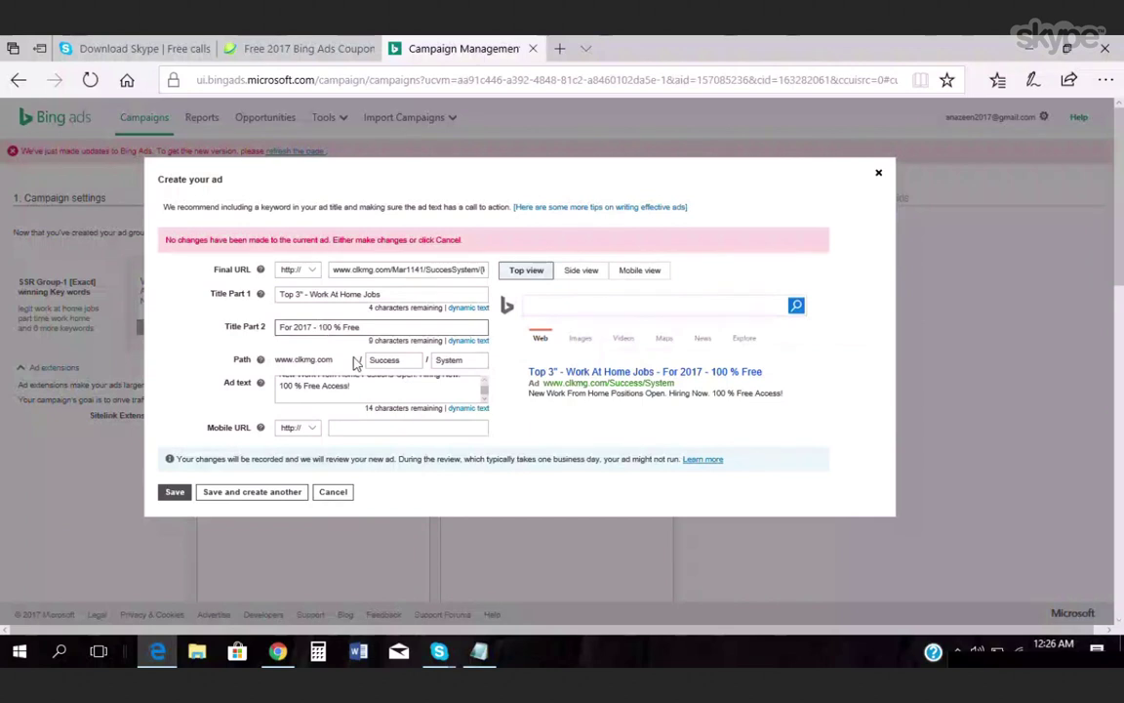
pyautogui.write('Start')
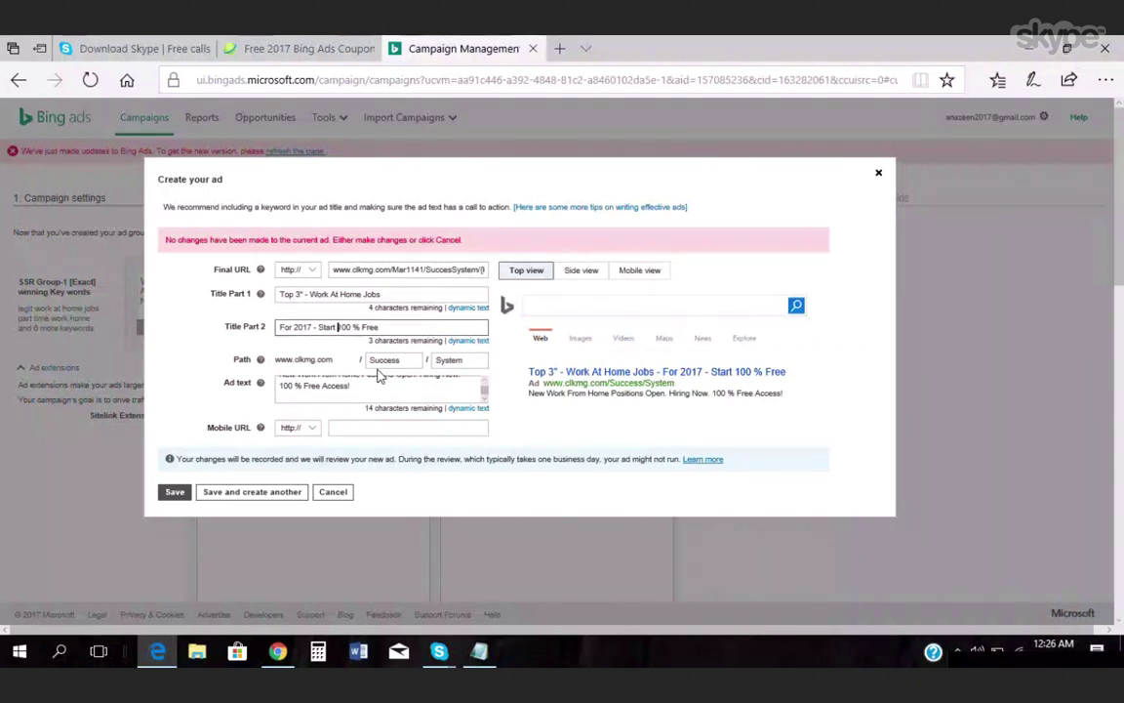
pyautogui.press('BackSpace')
pyautogui.press('BackSpace')
pyautogui.press('BackSpace')
pyautogui.press('BackSpace')
pyautogui.press('BackSpace')
pyautogui.write('ign ')
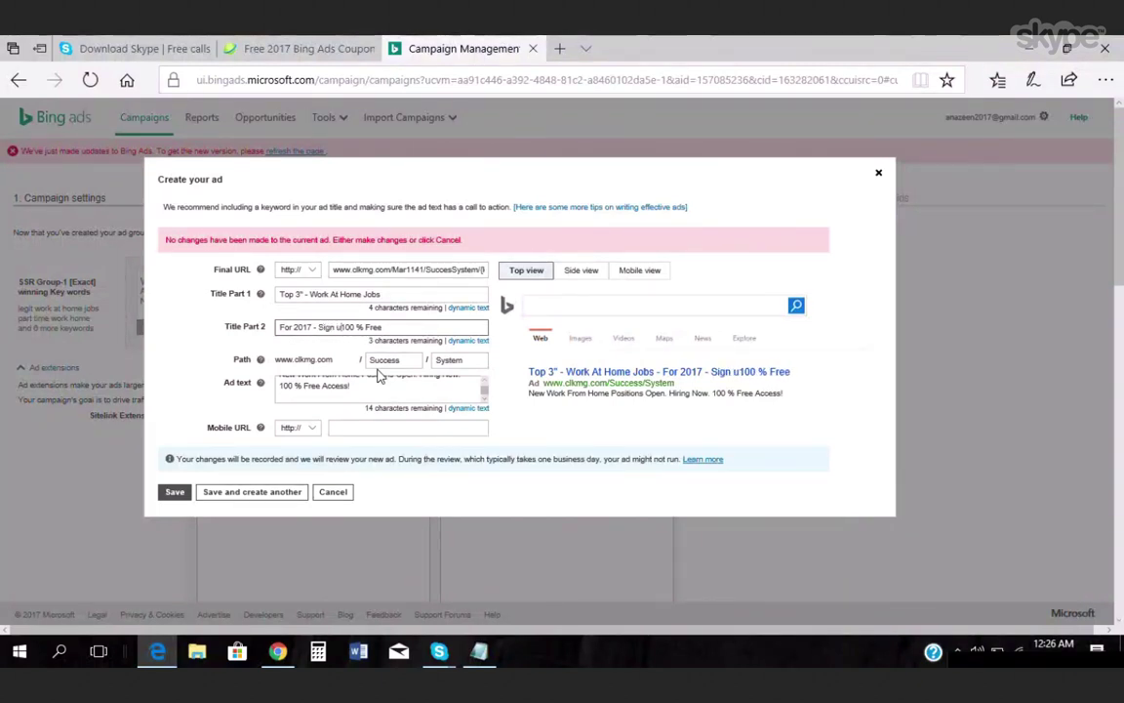
pyautogui.write('Up')
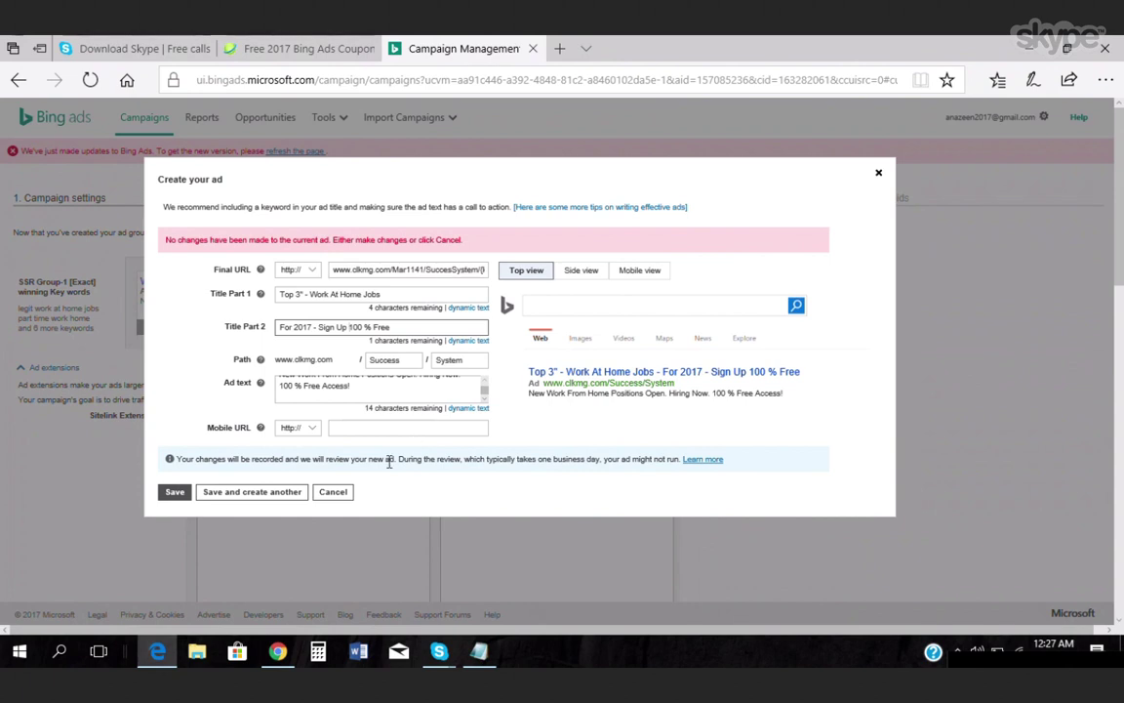
# Copy the description line 'For 2017. Read Our Reviews! Legitimate Work At Home Jobs' from the document in Chrome.
pyautogui.click(277, 652)
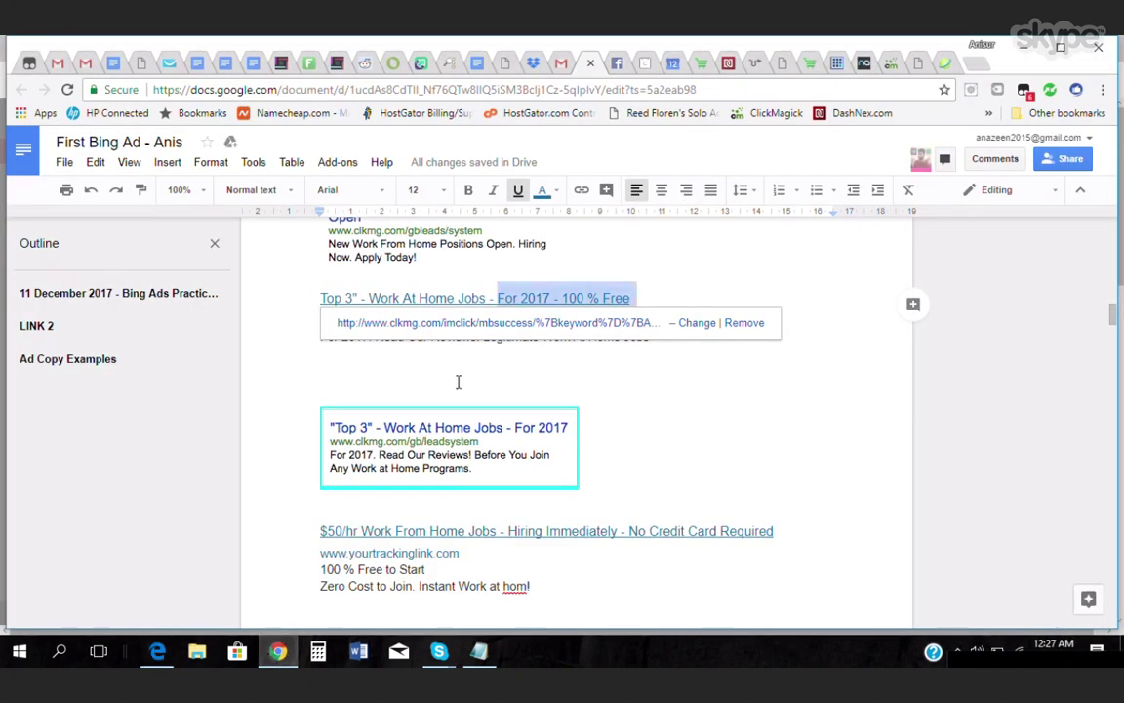
pyautogui.click(796, 353)
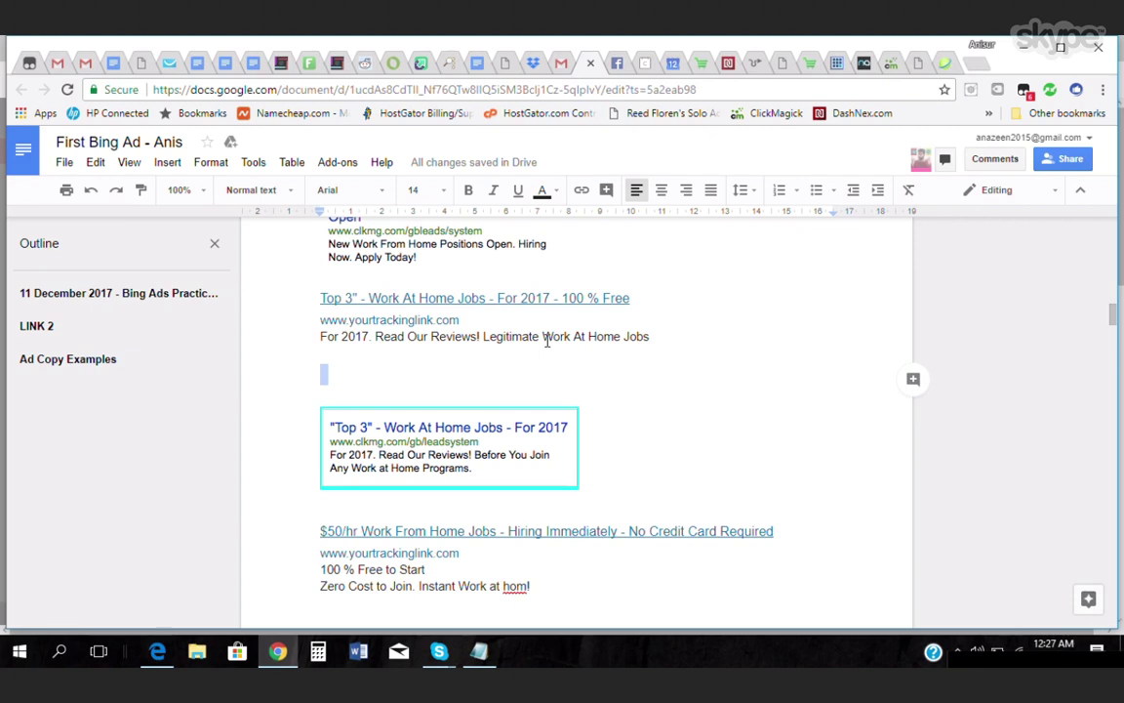
pyautogui.moveTo(320, 335); pyautogui.dragTo(642, 346)
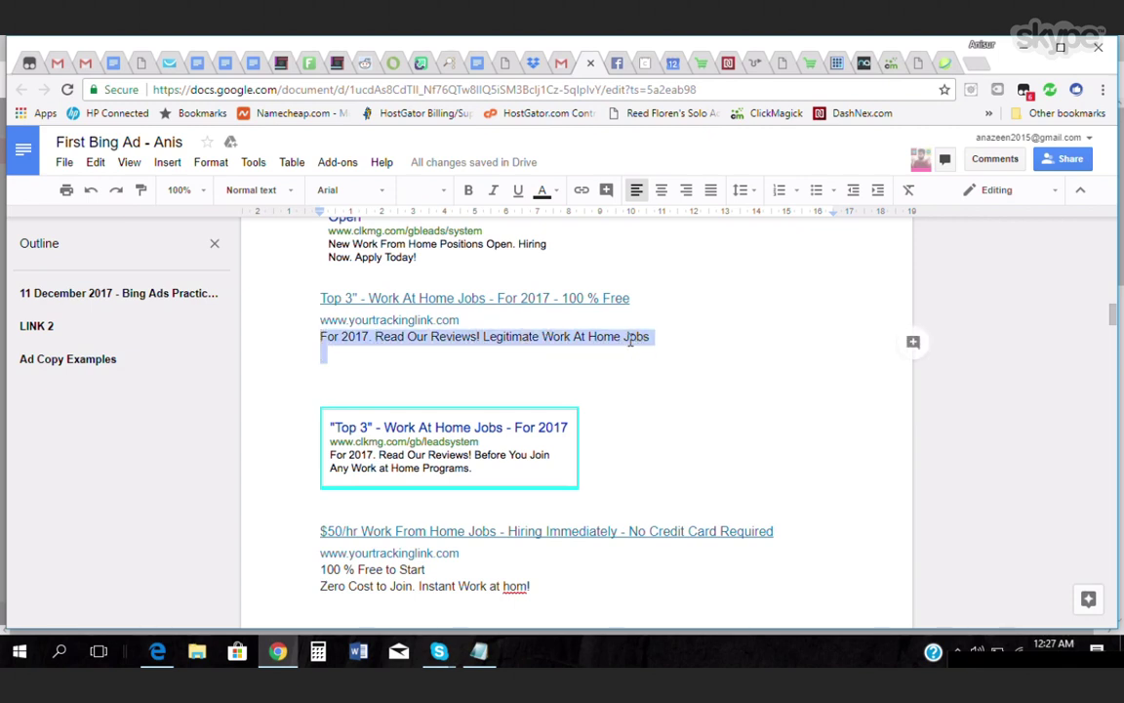
pyautogui.rightClick(630, 340)
pyautogui.click(668, 338)
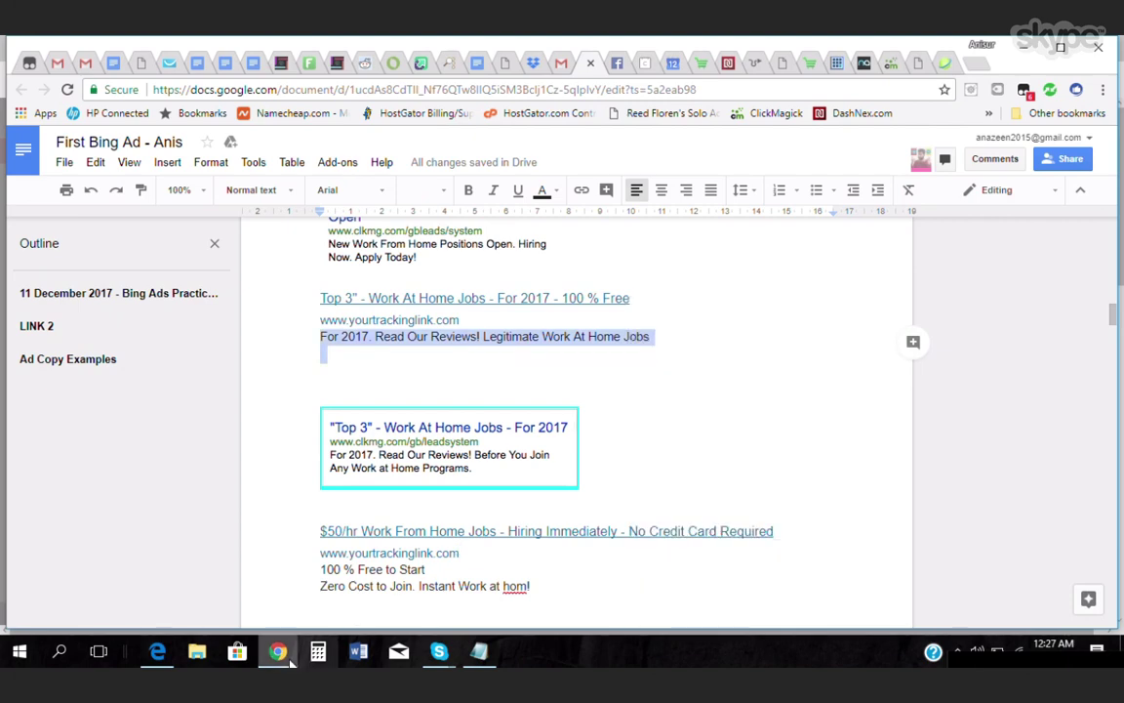
# Replace the ad text in Edge with the copied 'For 2017. Read Our Reviews! Legitimate Work At Home Jobs' and delete the trailing blank characters.
pyautogui.click(159, 654)
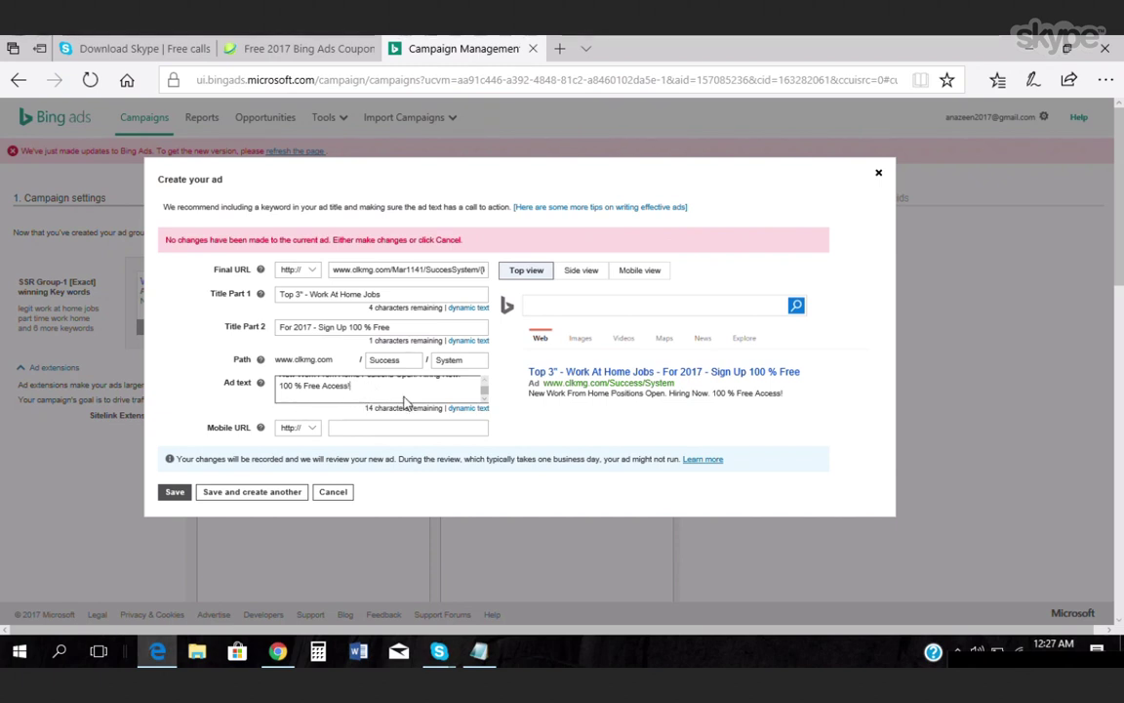
pyautogui.click(280, 383)
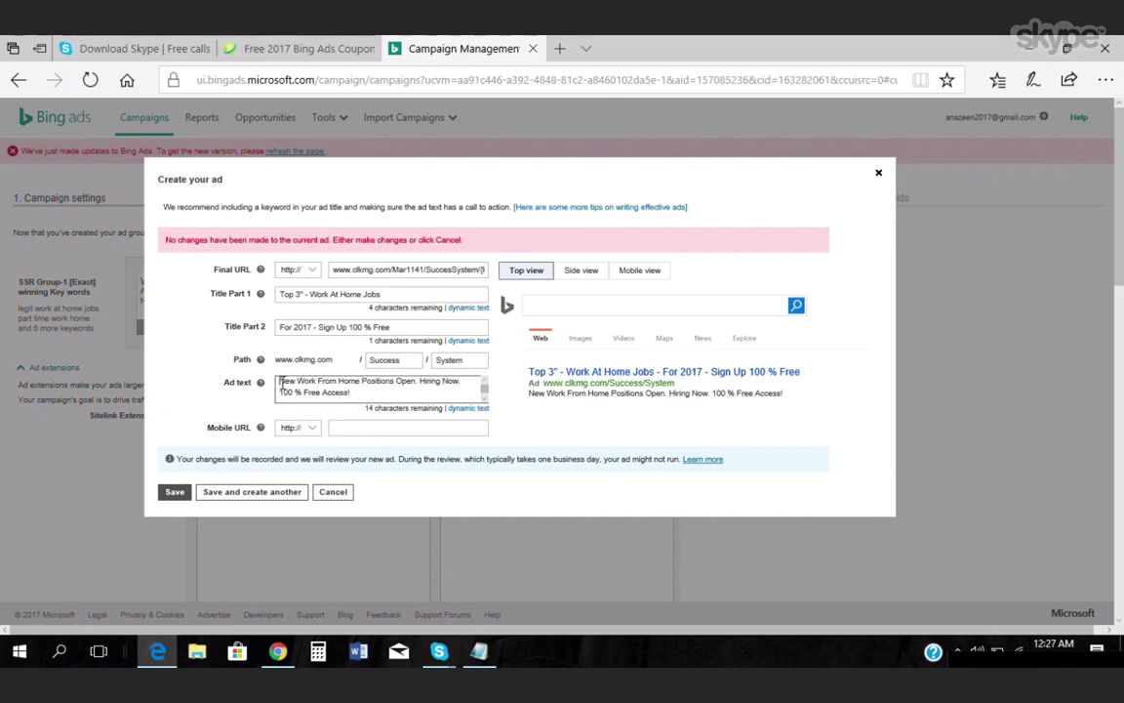
pyautogui.moveTo(280, 383); pyautogui.dragTo(340, 395)
pyautogui.rightClick(340, 395)
pyautogui.click(351, 436)
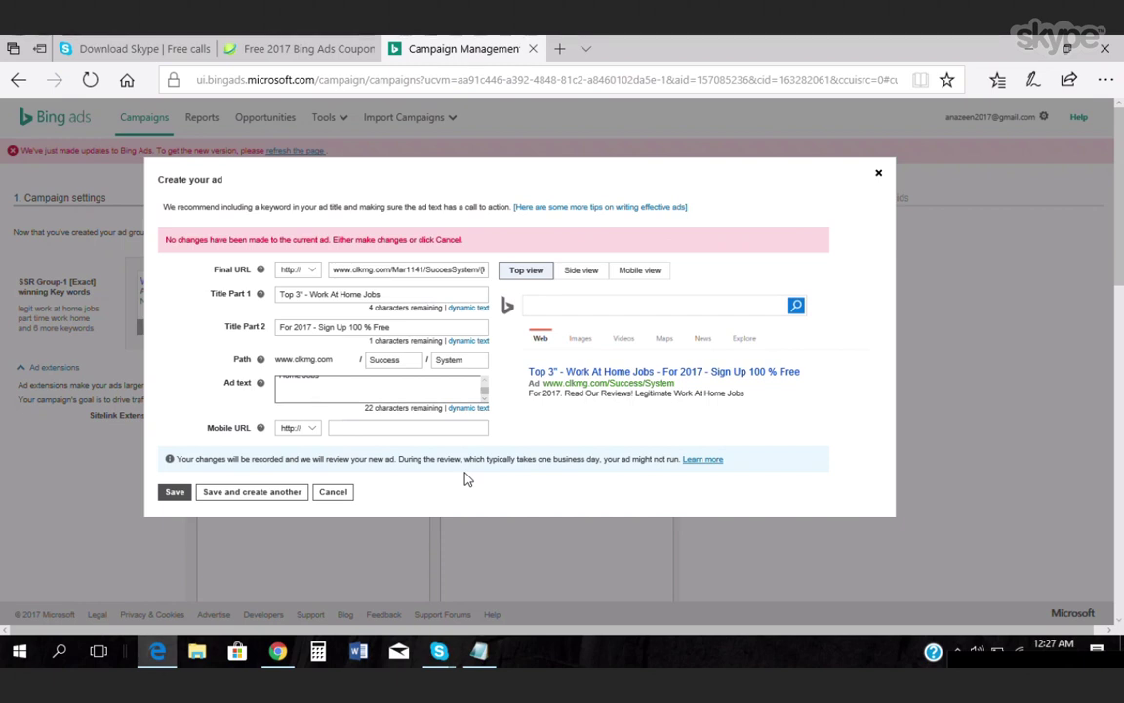
pyautogui.press('BackSpace')
pyautogui.press('BackSpace')
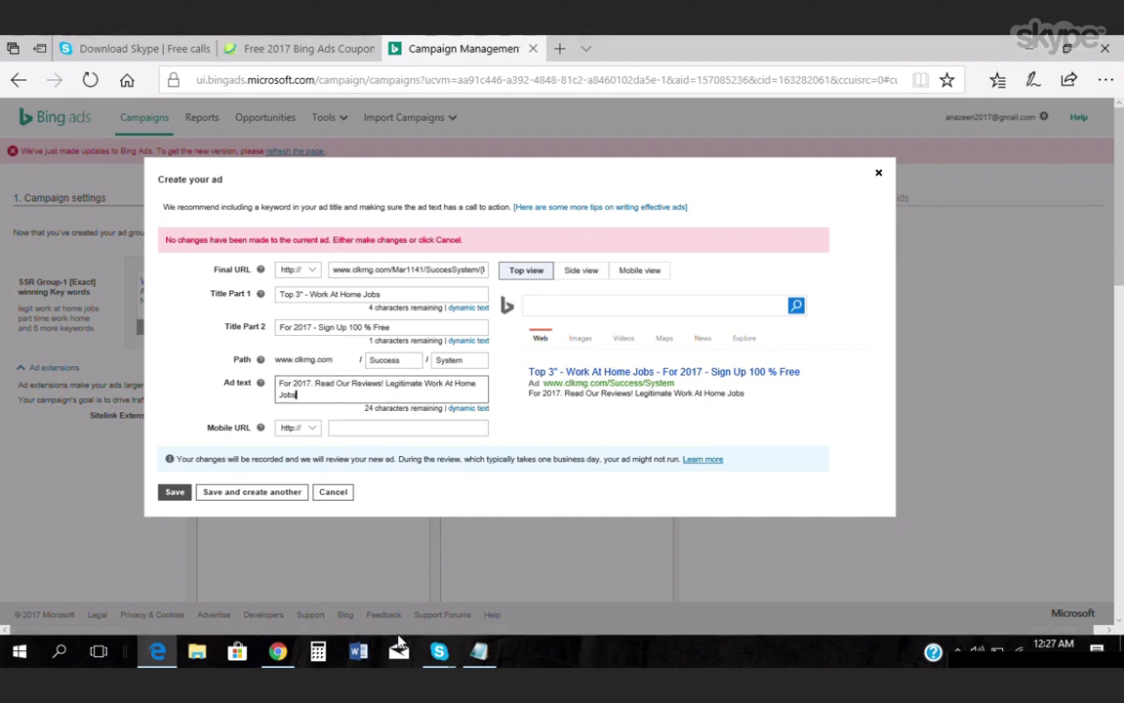
# Check the ad text against the document in Chrome, and save the ad in Edge to create another.
pyautogui.click(278, 652)
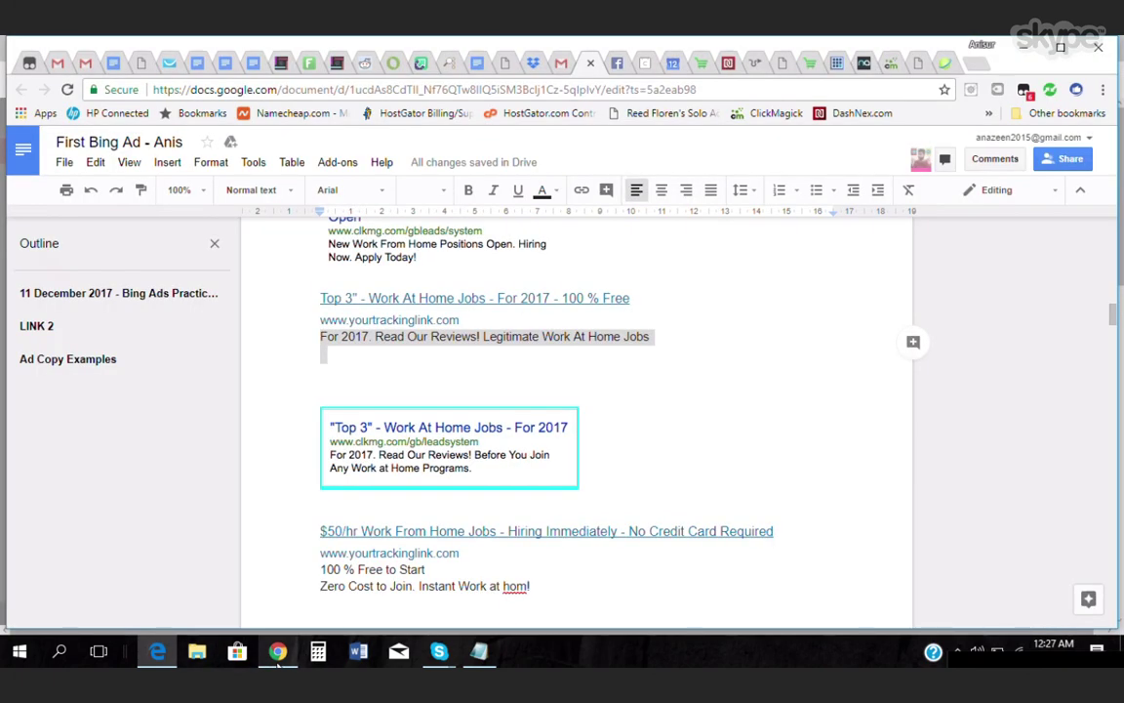
pyautogui.click(157, 652)
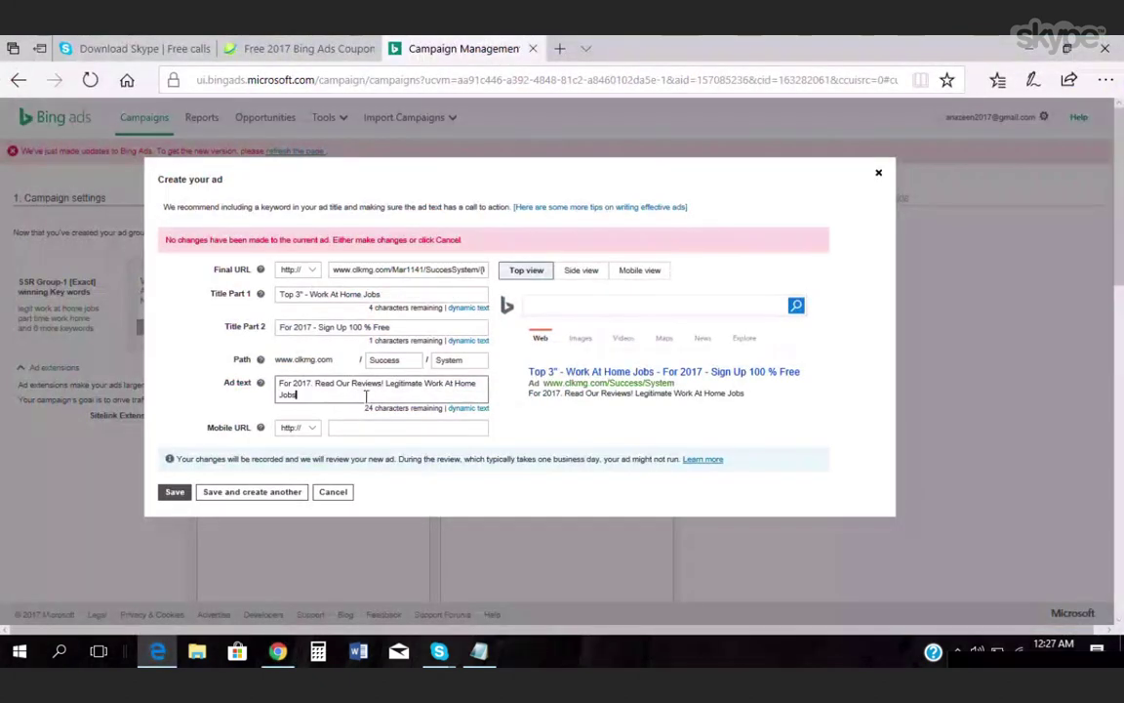
pyautogui.click(400, 397)
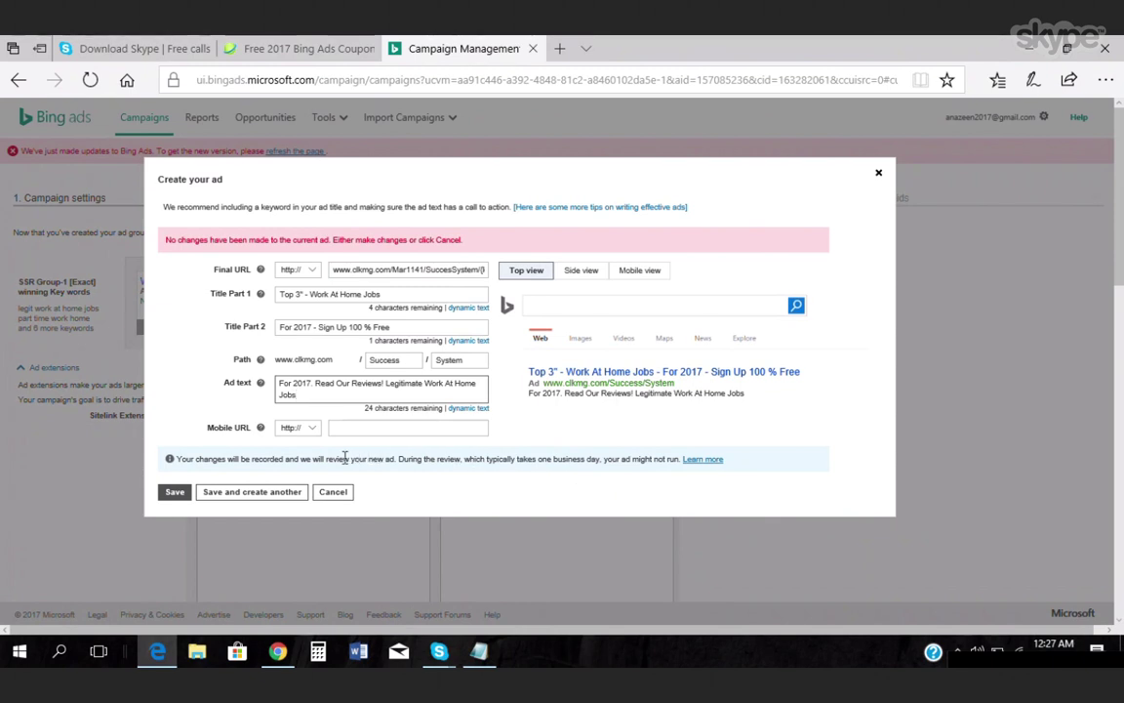
pyautogui.click(259, 492)
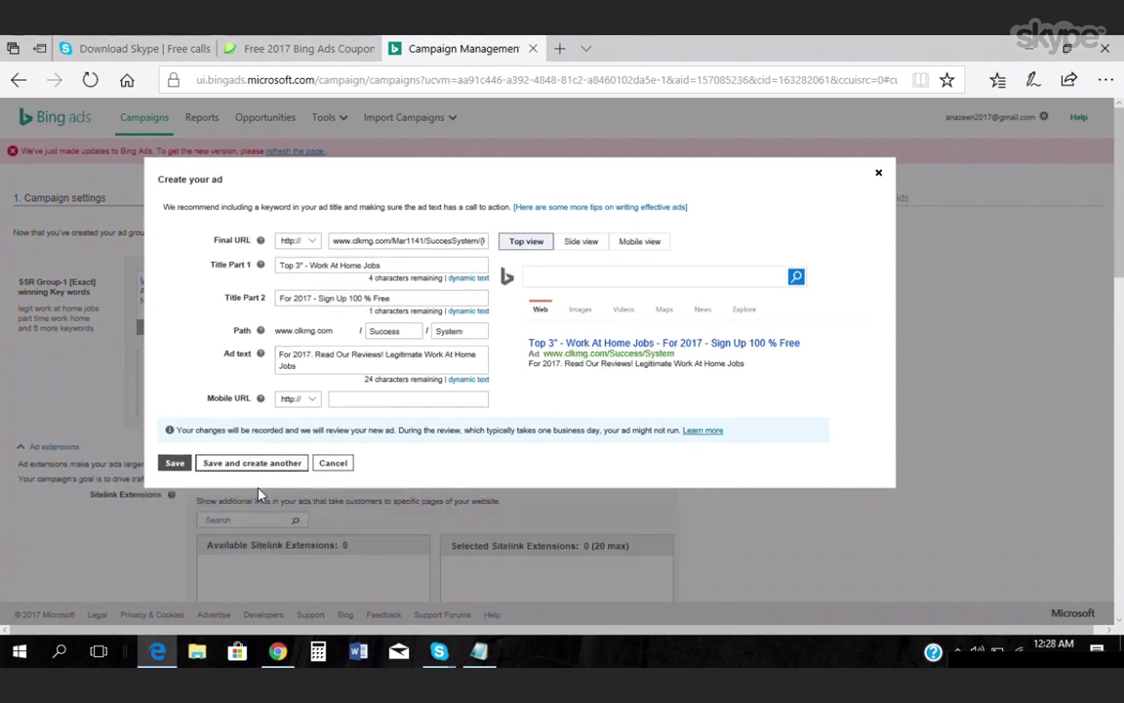
pyautogui.click(263, 463)
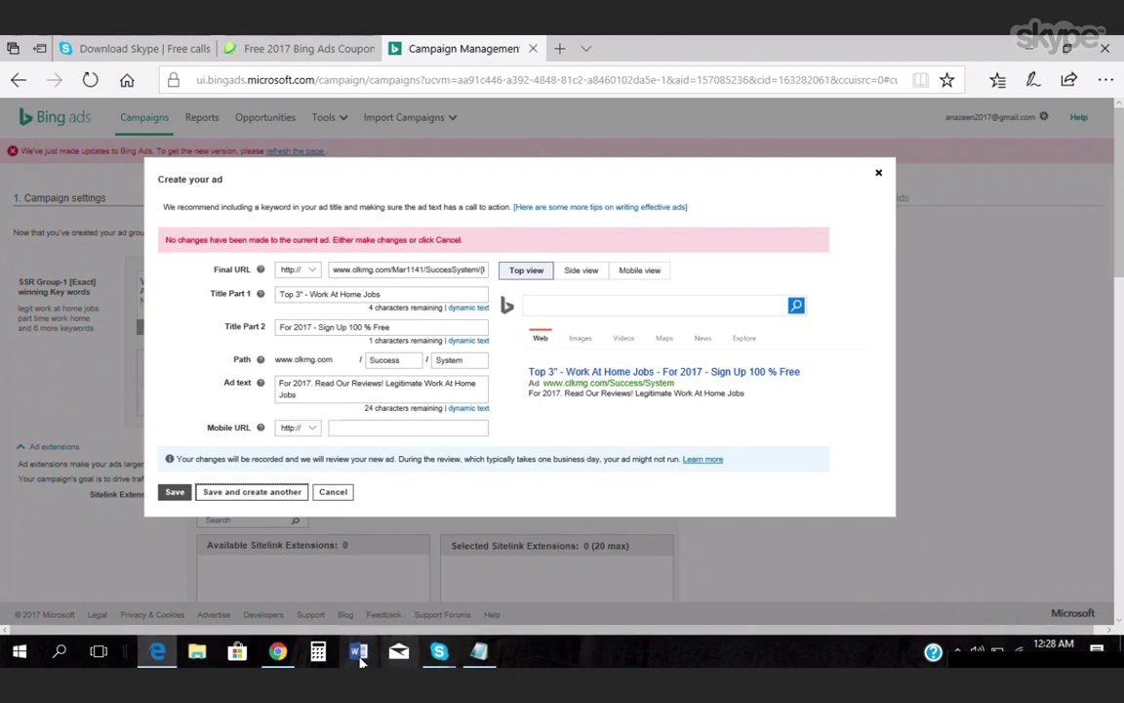
# Copy the headline '$50/hr Work From Home Jobs - Hiring Immediately - No Credit Card Required' from the document in Chrome.
pyautogui.click(277, 651)
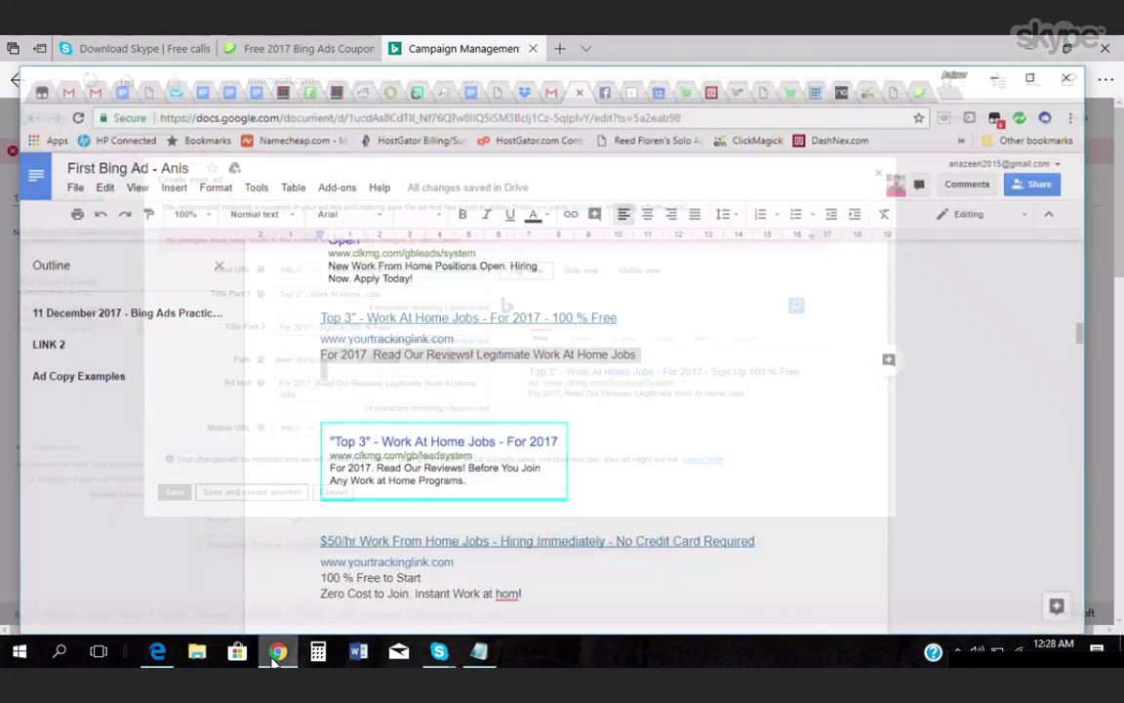
pyautogui.scroll(-3, 685, 389)
pyautogui.scroll(-1, 686, 389)
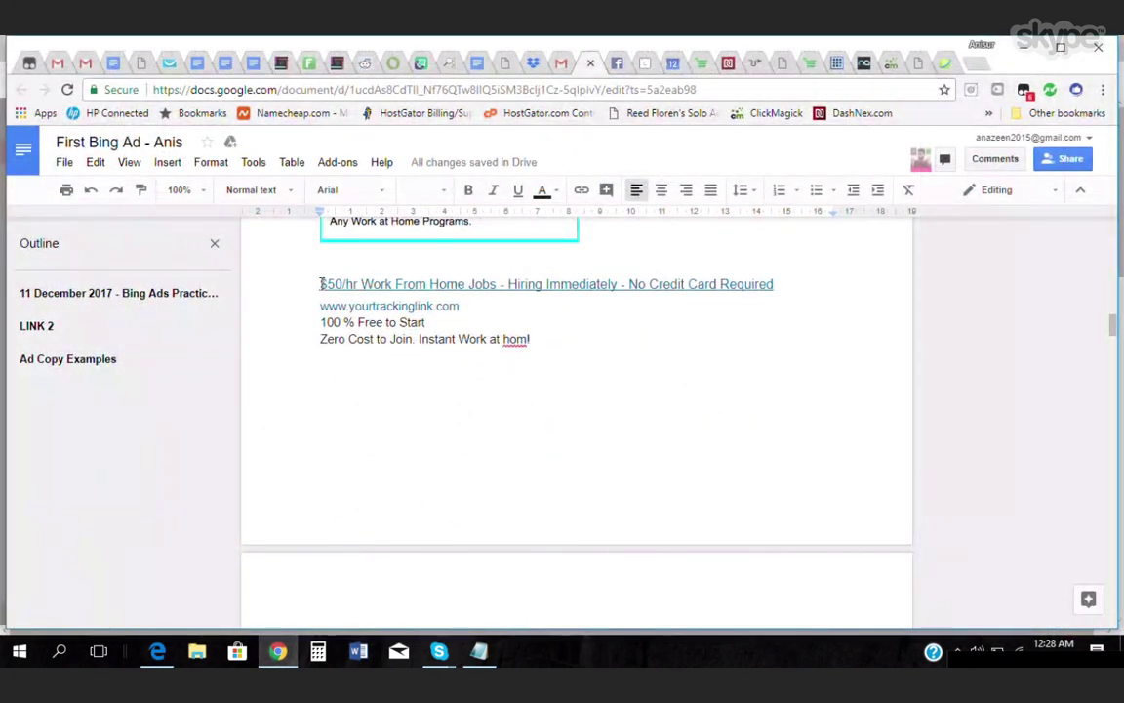
pyautogui.moveTo(321, 284); pyautogui.dragTo(787, 284)
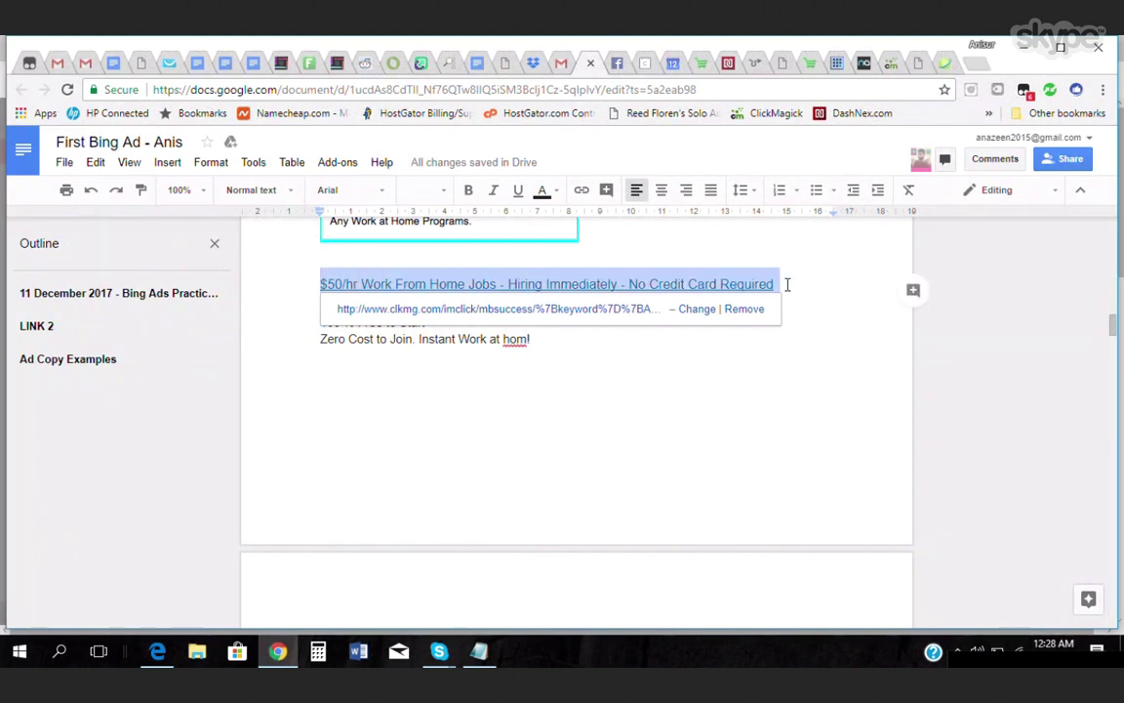
pyautogui.rightClick(766, 284)
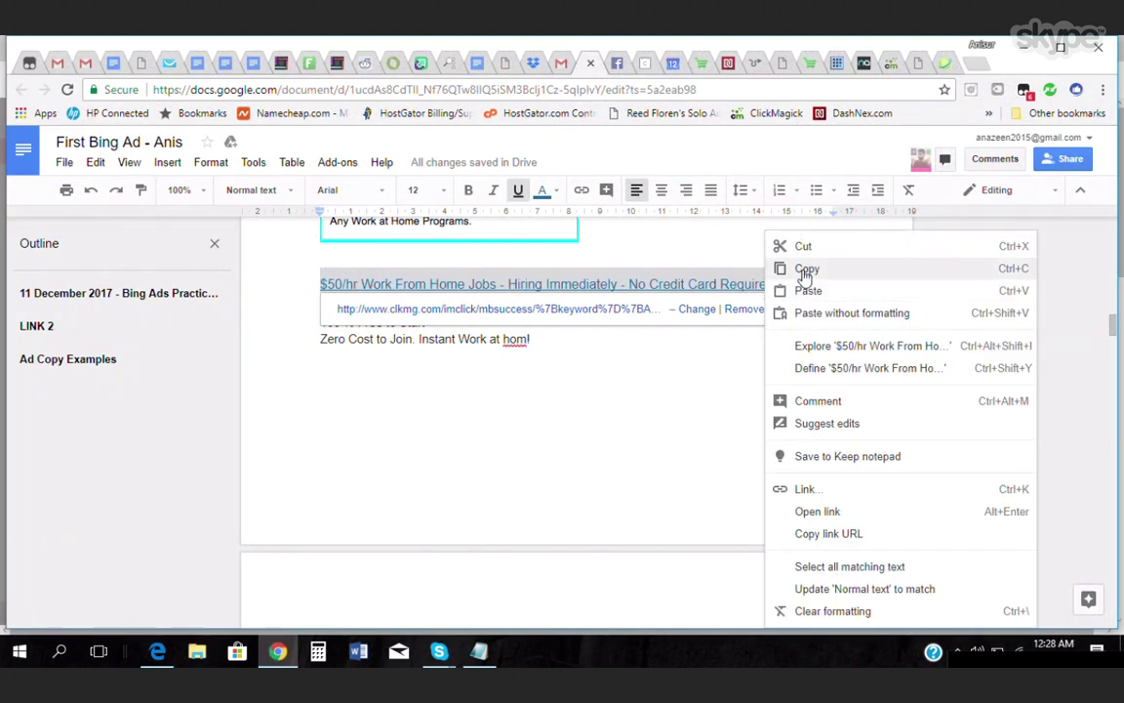
pyautogui.click(806, 271)
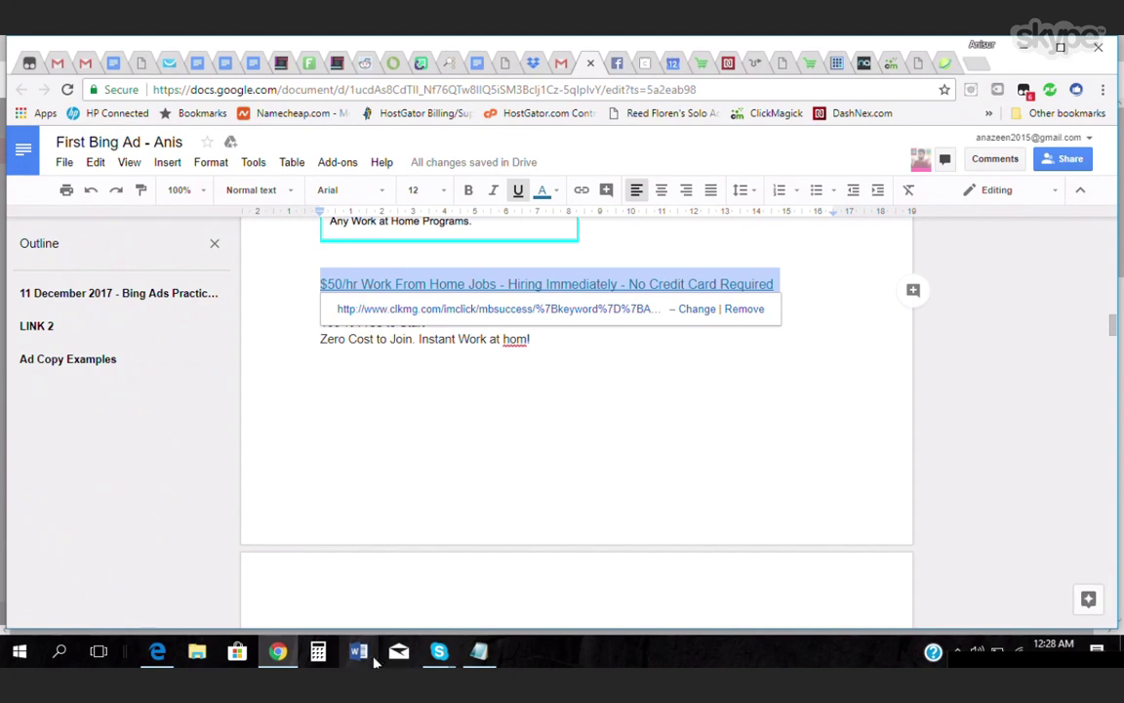
# Replace Title Part 1 of the new ad in Edge with the copied '$50/hr Work From Home Jobs' headline.
pyautogui.click(153, 652)
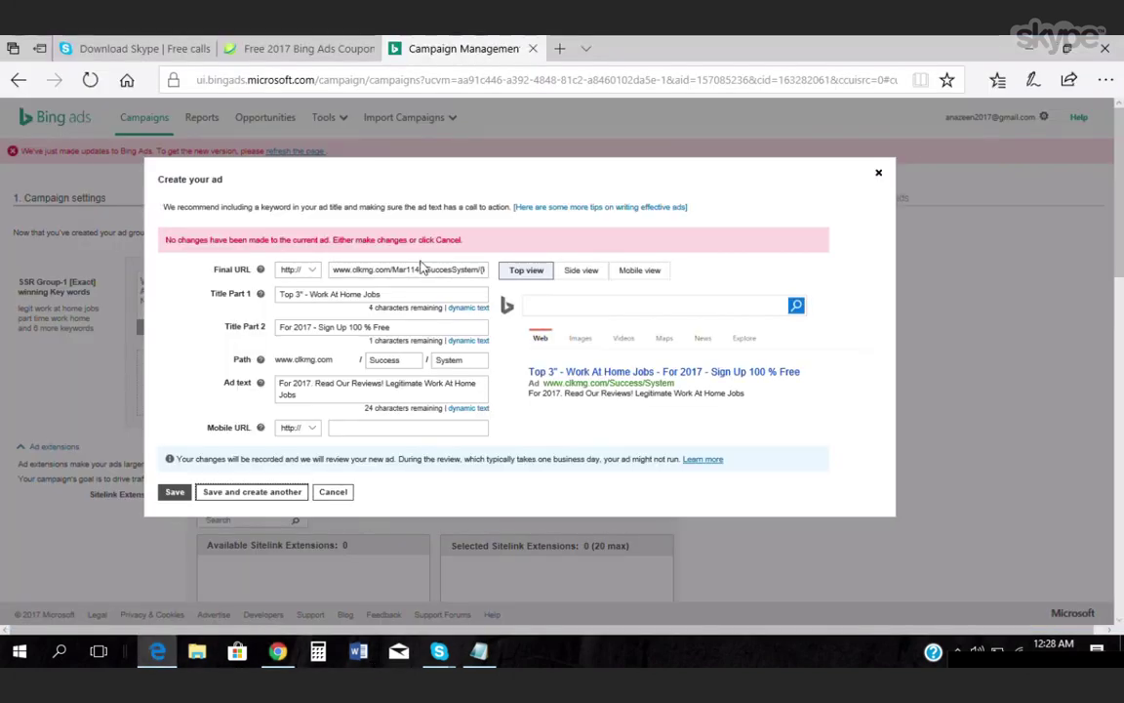
pyautogui.moveTo(401, 294); pyautogui.dragTo(281, 294)
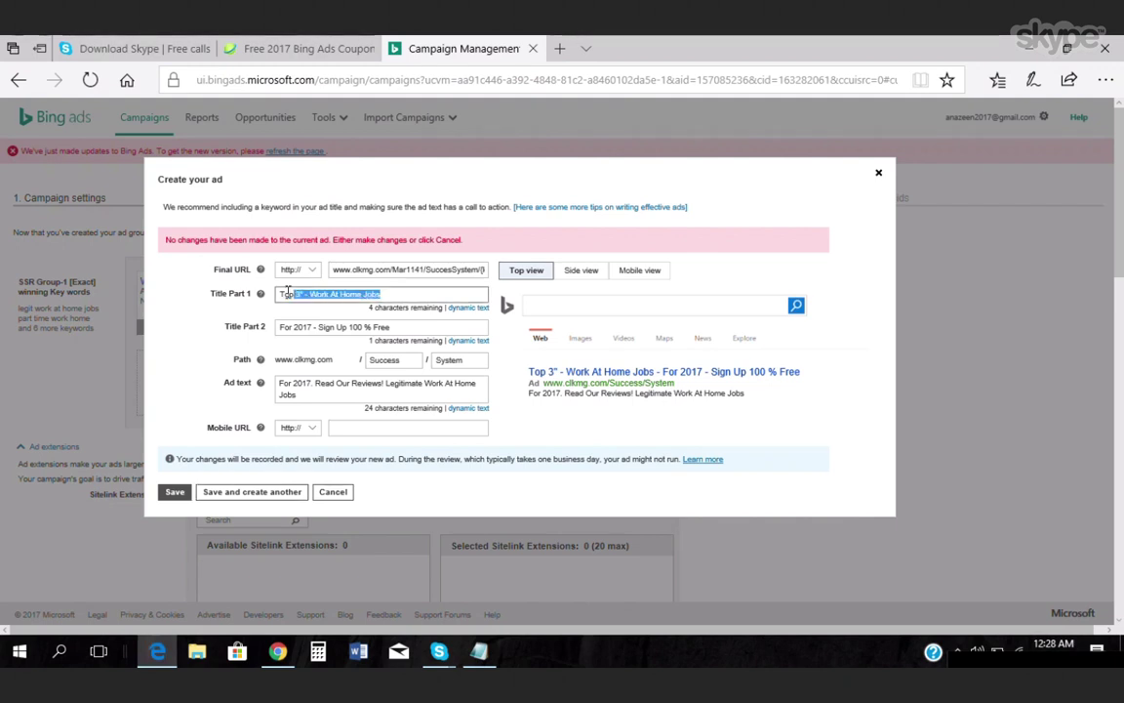
pyautogui.rightClick(322, 299)
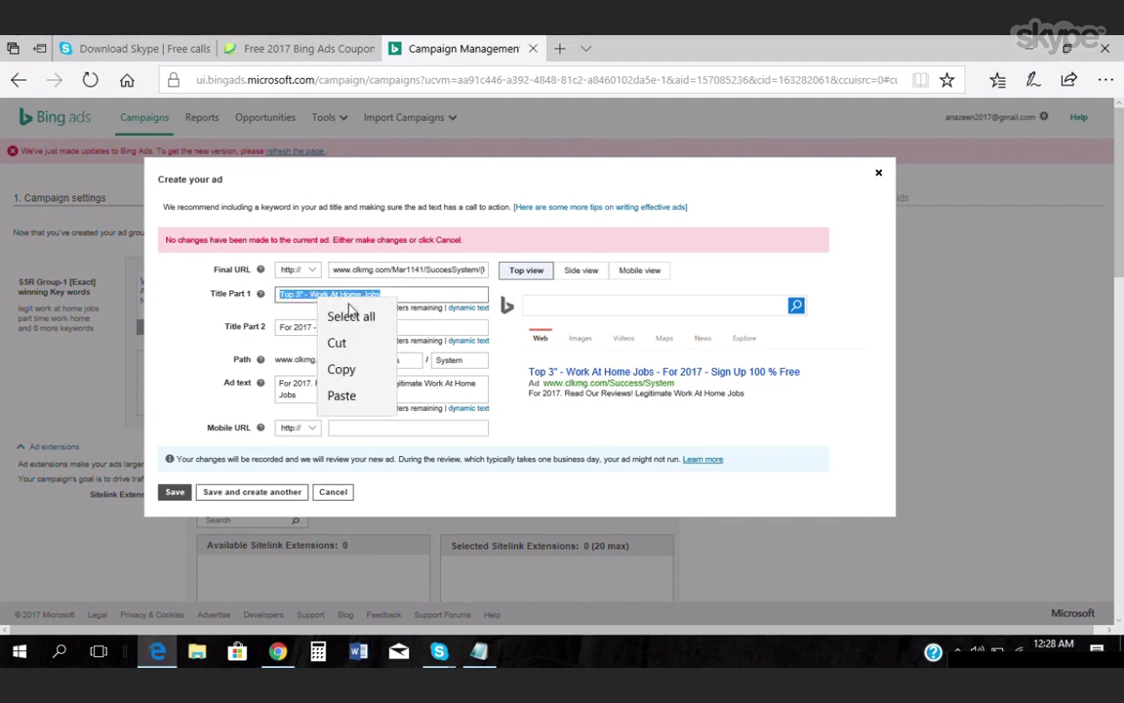
pyautogui.click(342, 396)
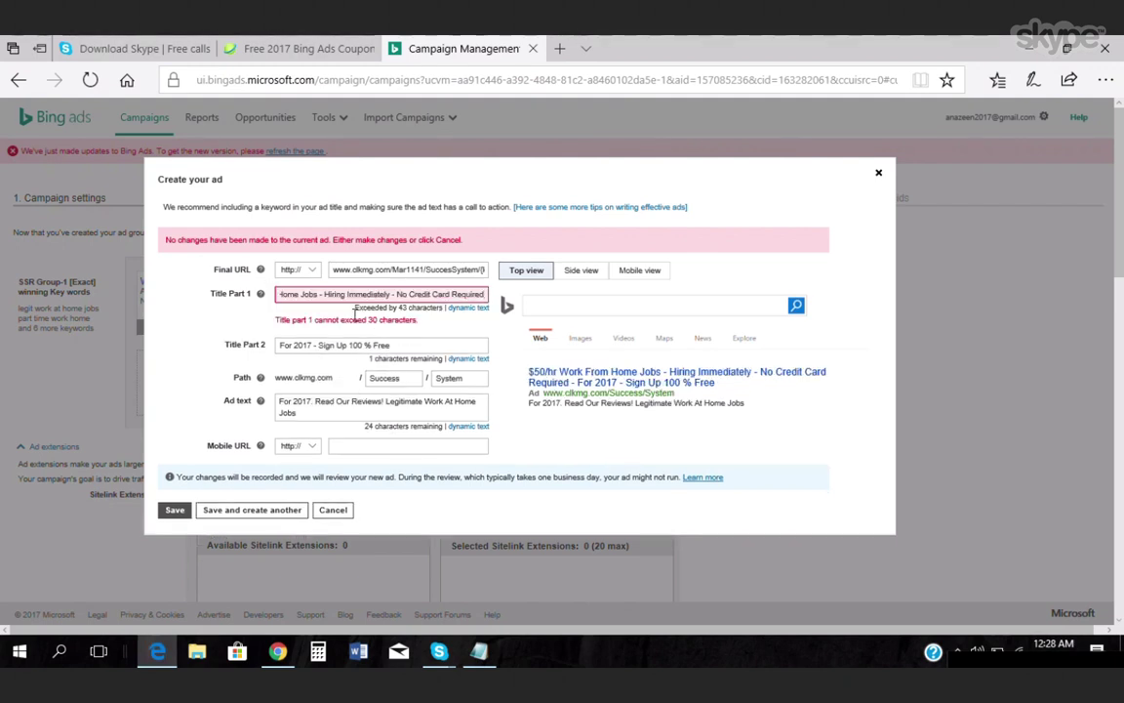
# Cut 'Hiring Immediately - No Credit Card Required' out of Title Part 1, leaving '$50/hr Work From Home Jobs -'.
pyautogui.click(453, 294)
pyautogui.hotkey('ctrl', 'Left')
pyautogui.hotkey('ctrl', 'Left')
pyautogui.hotkey('ctrl', 'Left')
pyautogui.hotkey('ctrl', 'Left')
pyautogui.hotkey('ctrl', 'Left')
pyautogui.hotkey('ctrl', 'Left')
pyautogui.hotkey('ctrl', 'Left')
pyautogui.hotkey('ctrl', 'Left')
pyautogui.hotkey('ctrl', 'Left')
pyautogui.hotkey('ctrl', 'Left')
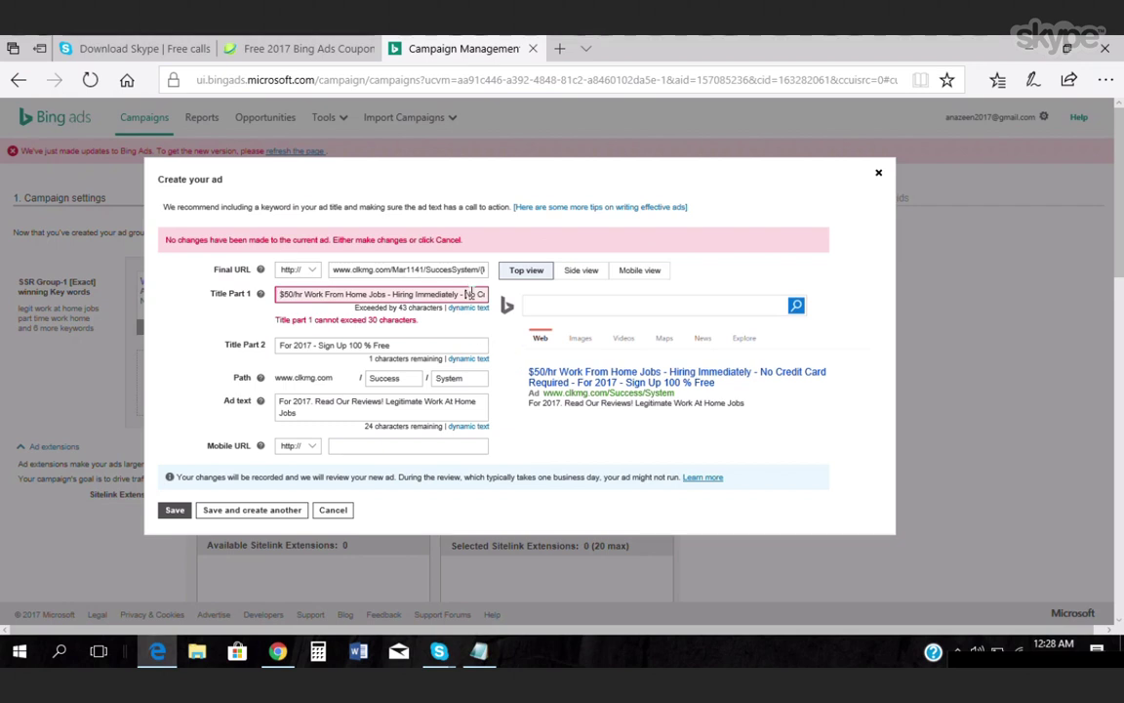
pyautogui.moveTo(467, 293); pyautogui.dragTo(483, 305)
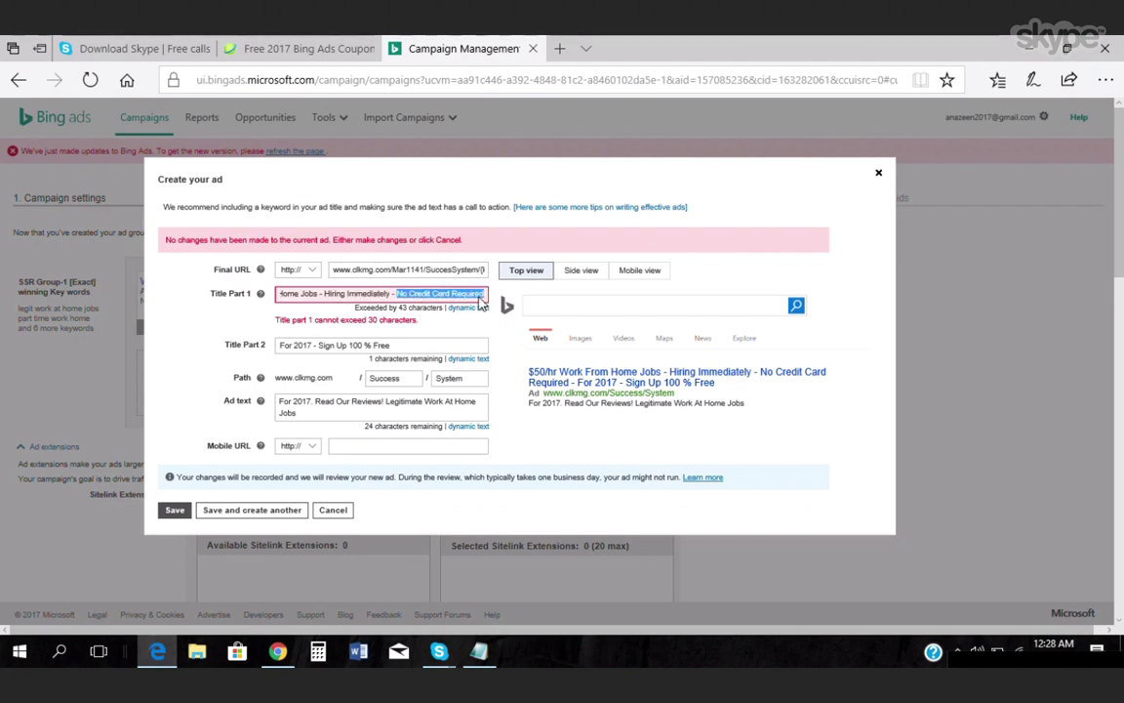
pyautogui.click(422, 294)
pyautogui.moveTo(398, 293); pyautogui.dragTo(483, 294)
pyautogui.moveTo(326, 293); pyautogui.dragTo(501, 301)
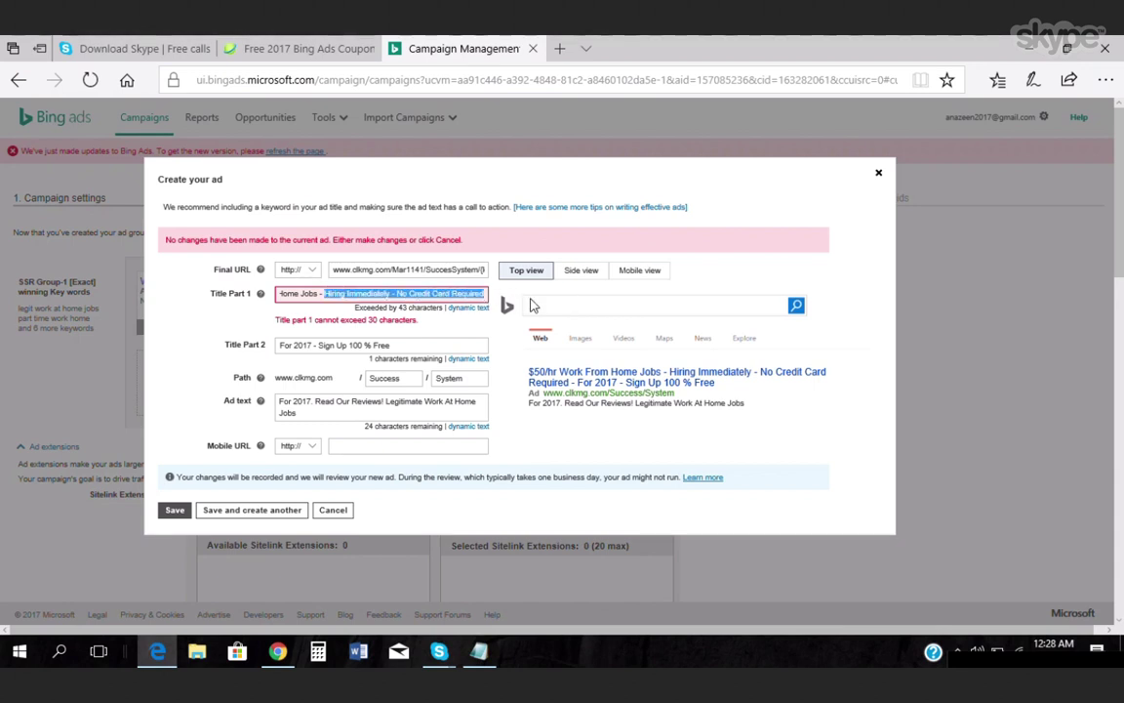
pyautogui.rightClick(479, 298)
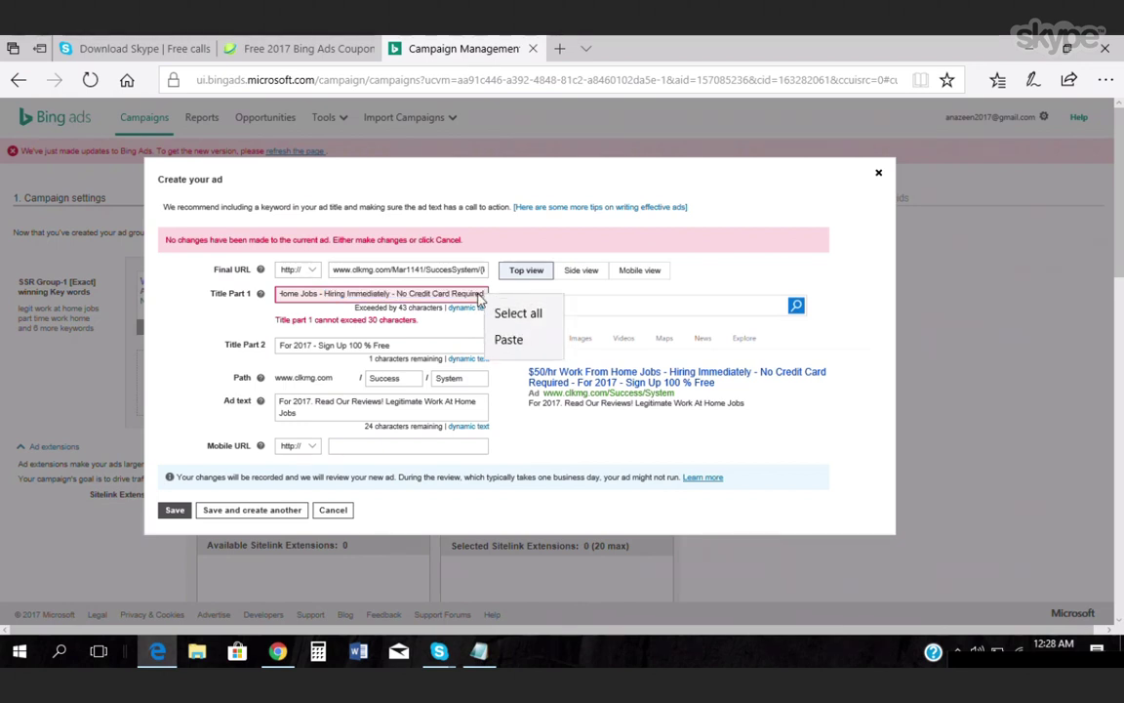
pyautogui.click(377, 296)
pyautogui.moveTo(326, 295); pyautogui.dragTo(485, 295)
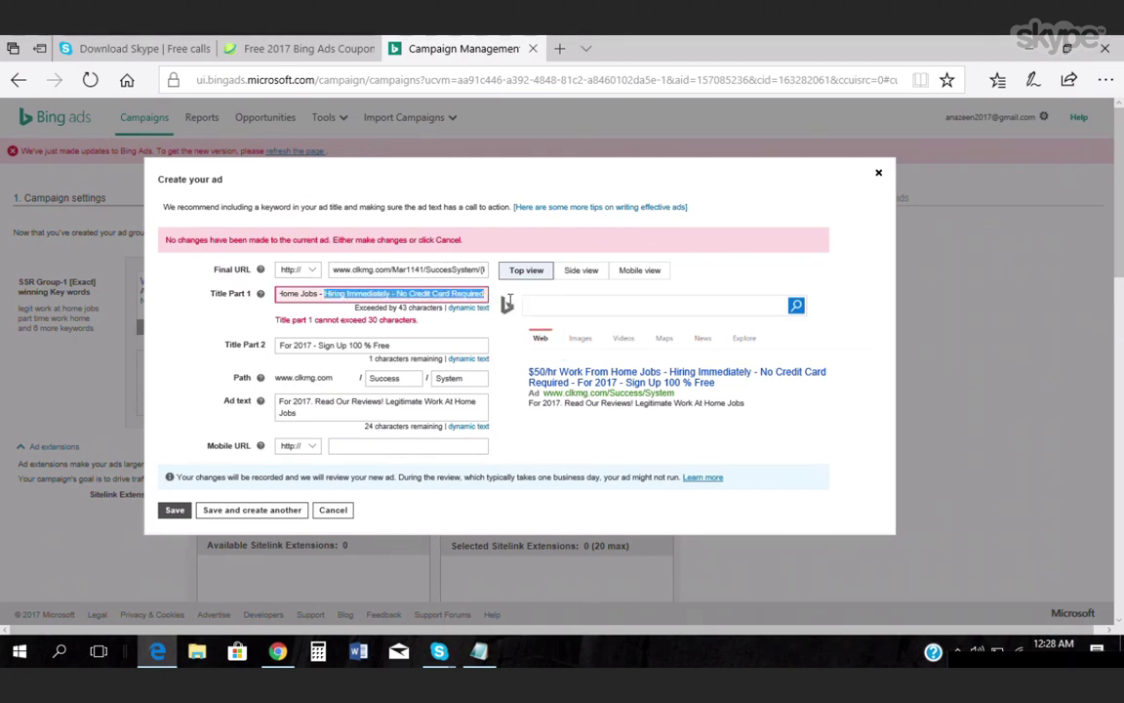
pyautogui.rightClick(444, 303)
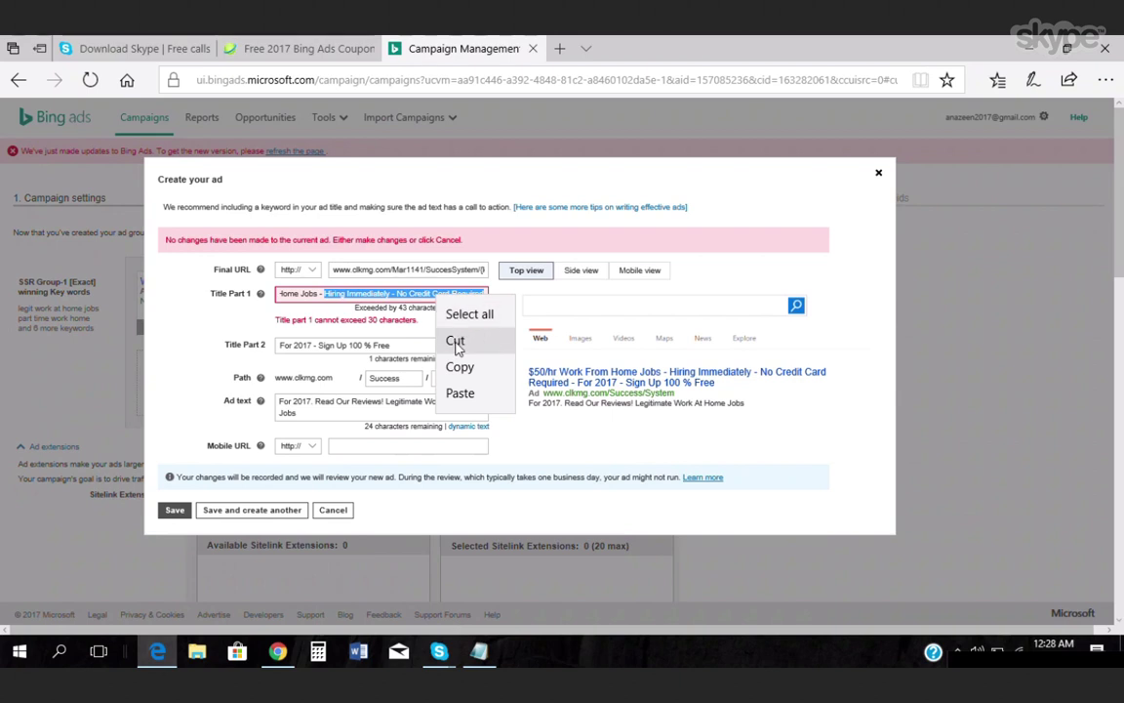
pyautogui.click(456, 341)
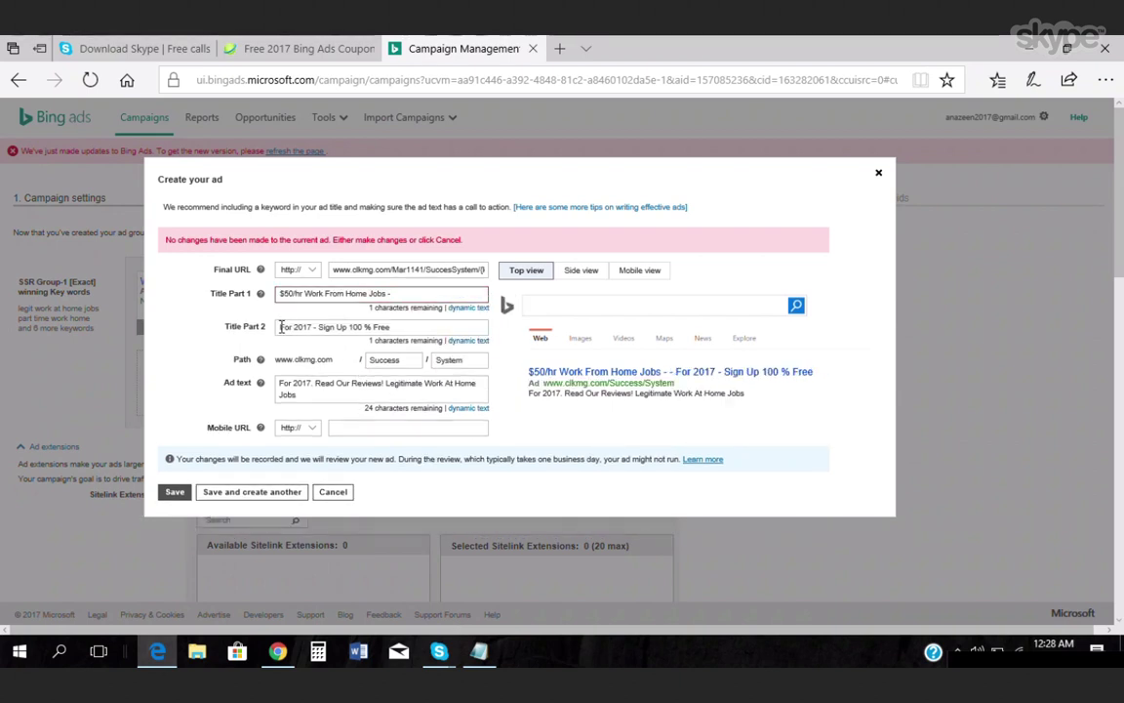
# Replace Title Part 2 with the cut text and delete the spaces around its hyphen, giving 'Hiring Immediately-No Credit Card Required'.
pyautogui.moveTo(281, 326); pyautogui.dragTo(469, 325)
pyautogui.rightClick(372, 330)
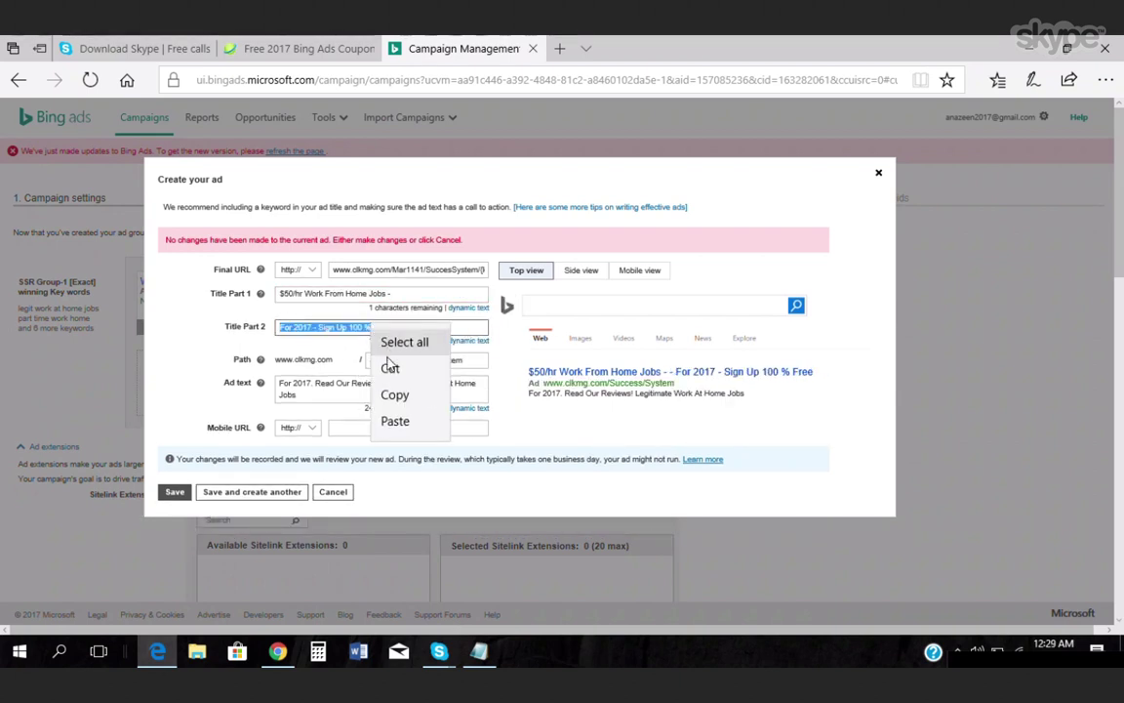
pyautogui.click(394, 419)
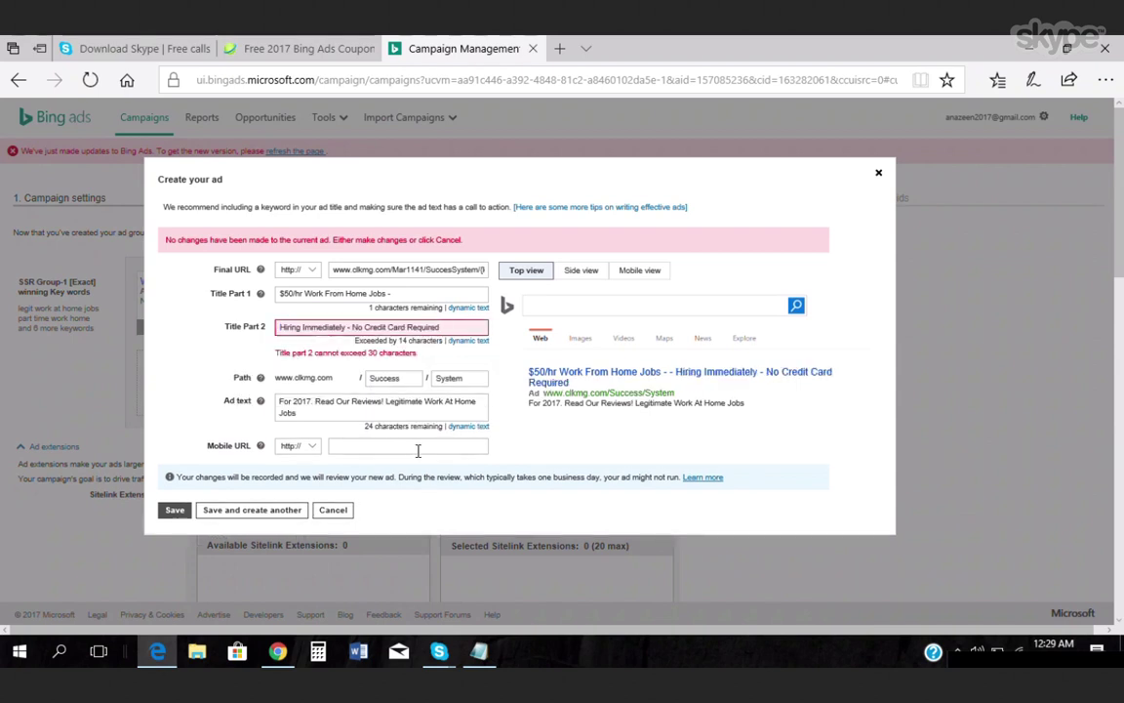
pyautogui.click(349, 328)
pyautogui.press('BackSpace')
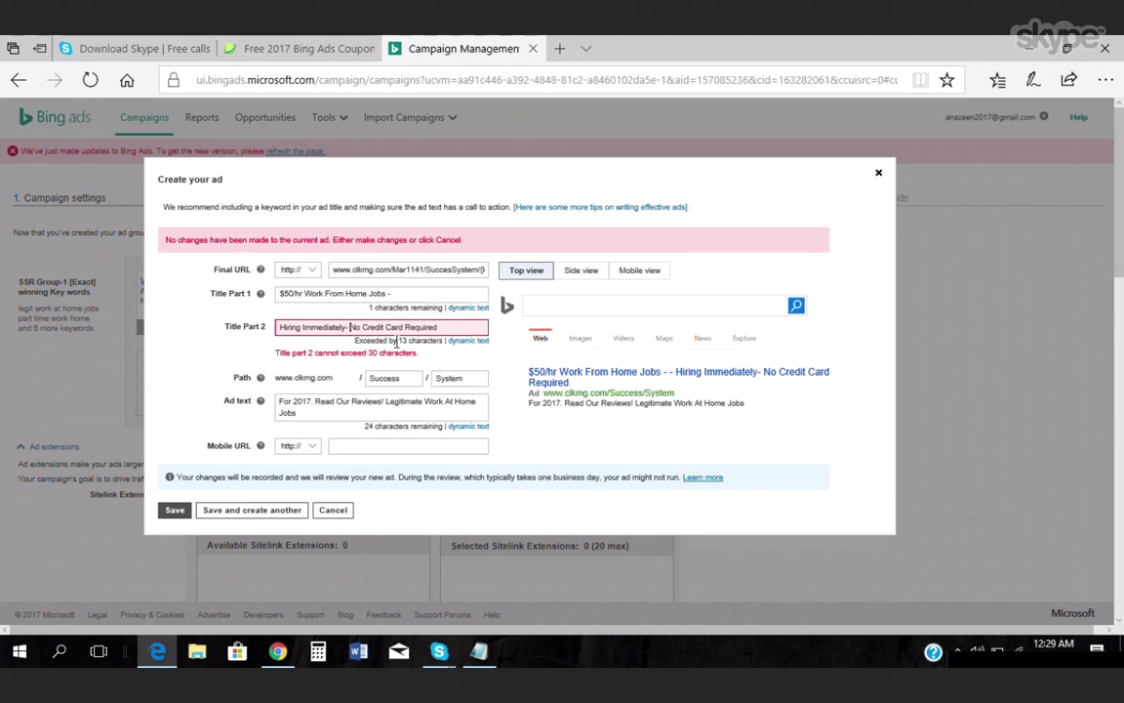
pyautogui.press('BackSpace')
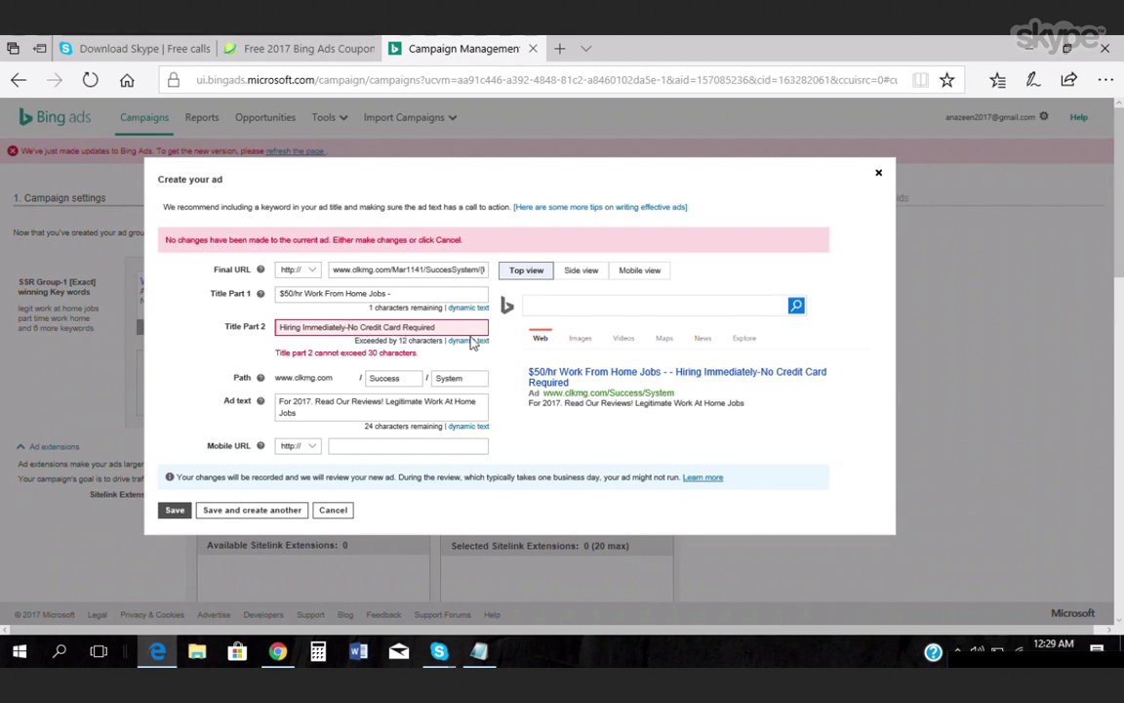
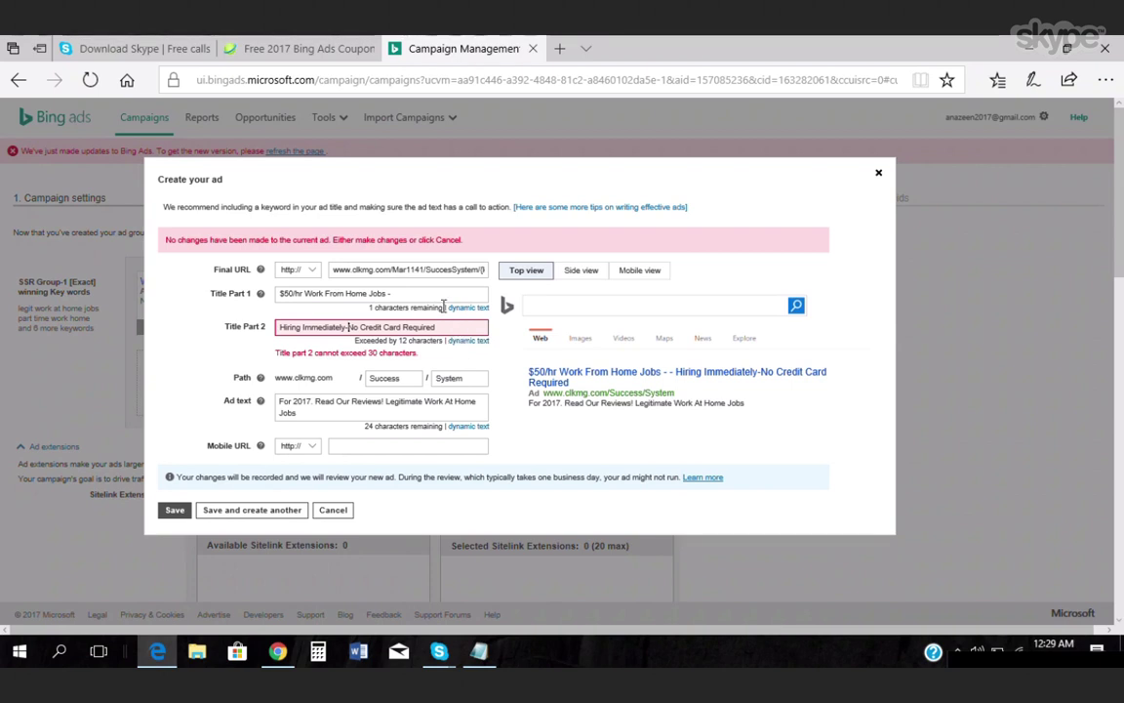
# Correct 'hom!' to 'home' in the Chrome document and copy the lines '100 % Free to Start' and 'Zero Cost to Join. Instant Work at home'.
pyautogui.click(279, 654)
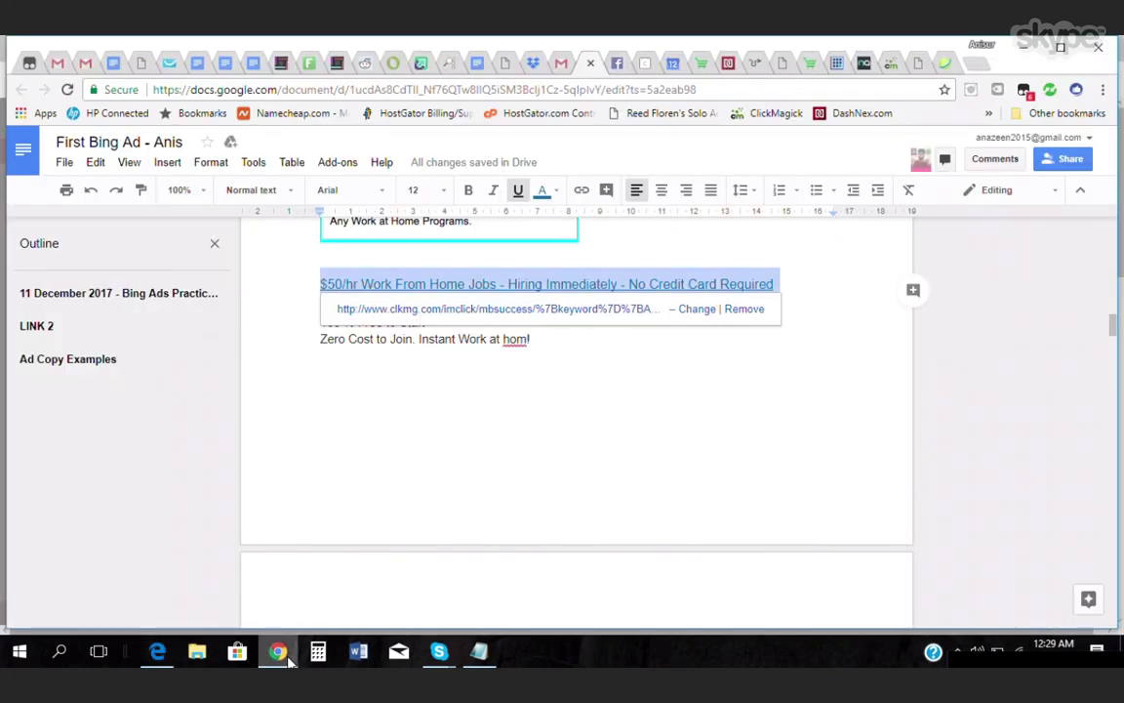
pyautogui.click(725, 412)
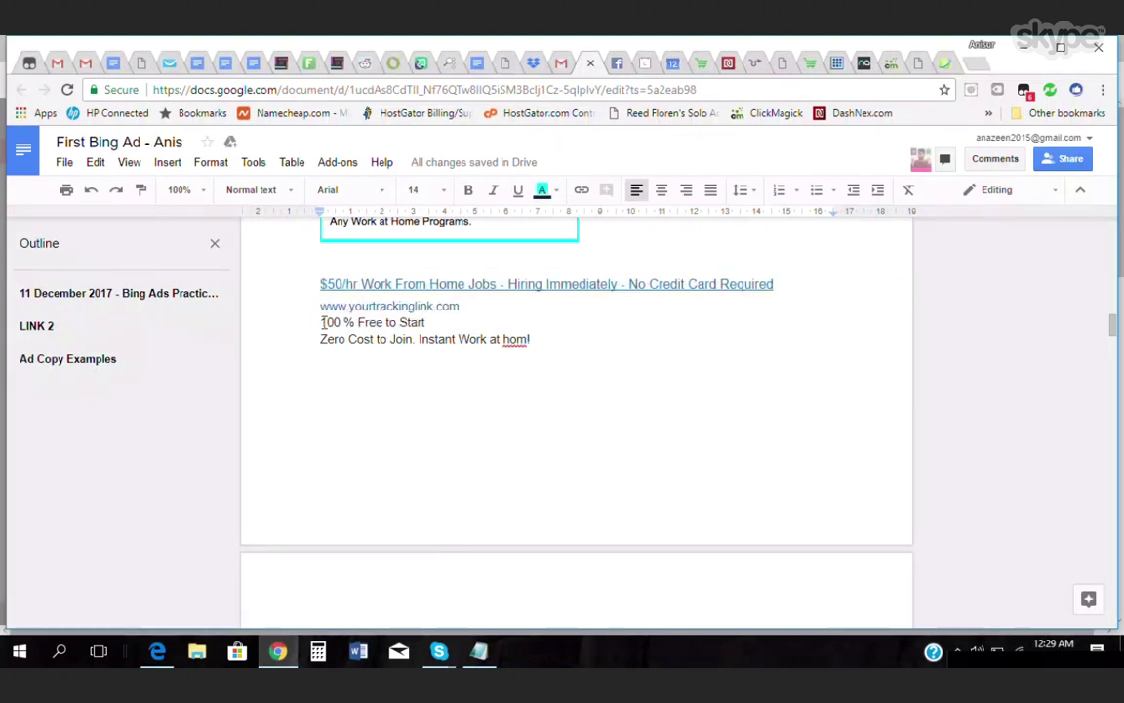
pyautogui.moveTo(322, 322); pyautogui.dragTo(551, 344)
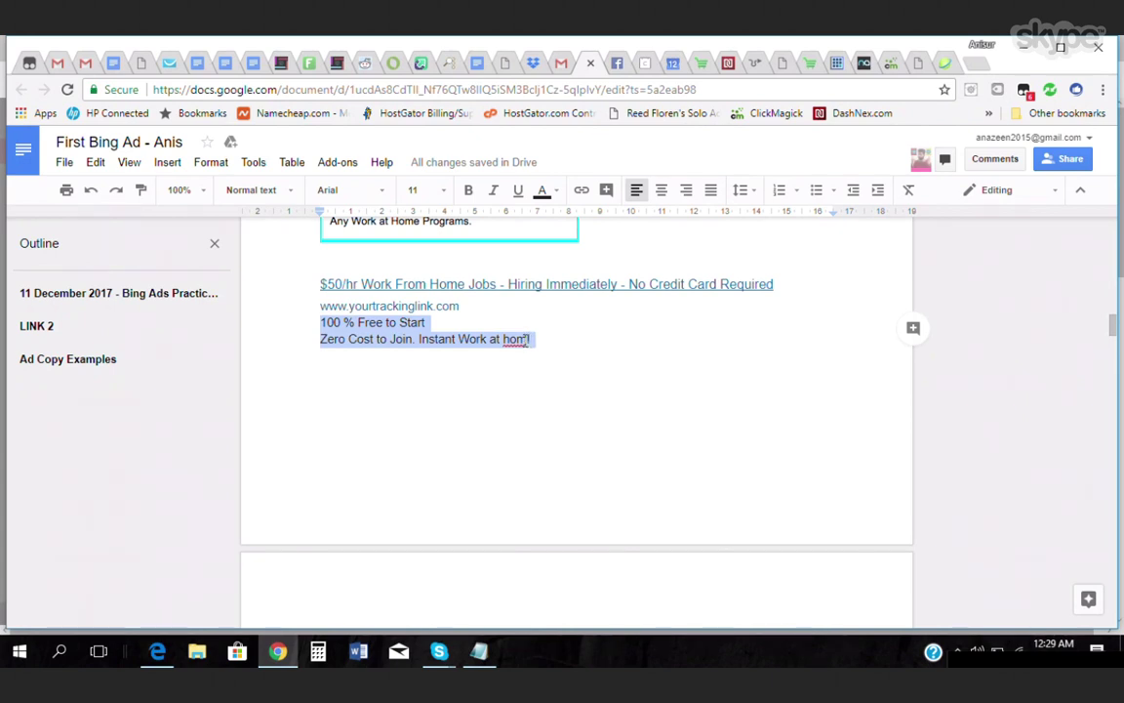
pyautogui.click(528, 338)
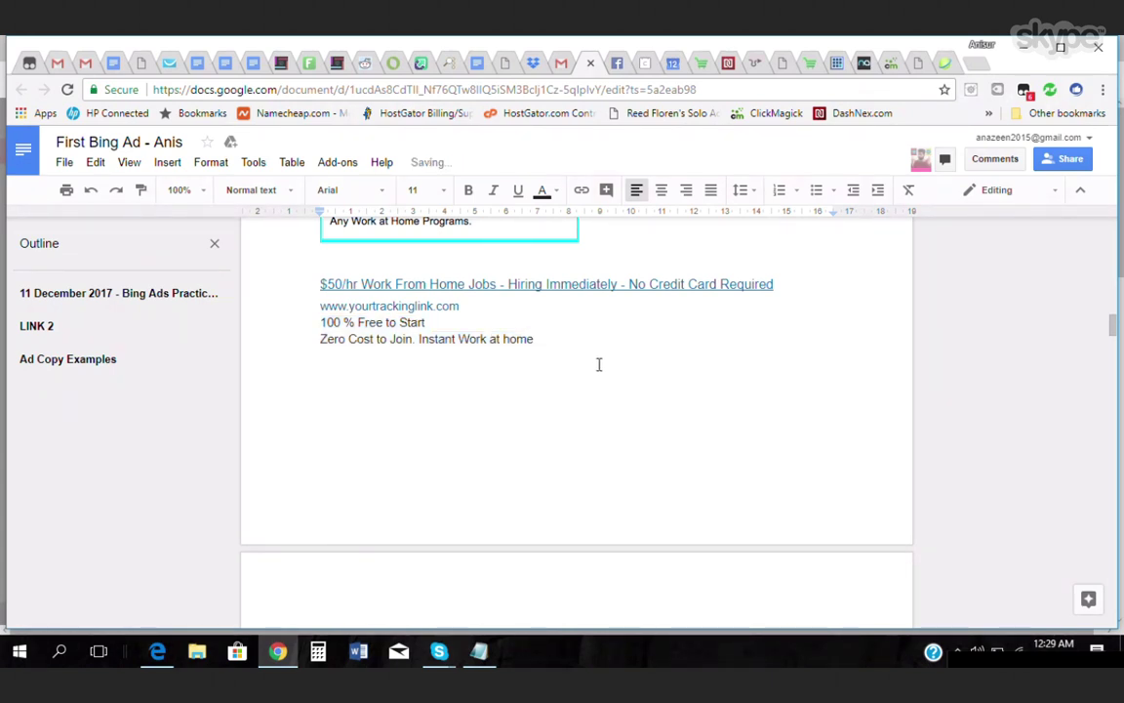
pyautogui.moveTo(322, 322); pyautogui.dragTo(544, 342)
pyautogui.rightClick(534, 342)
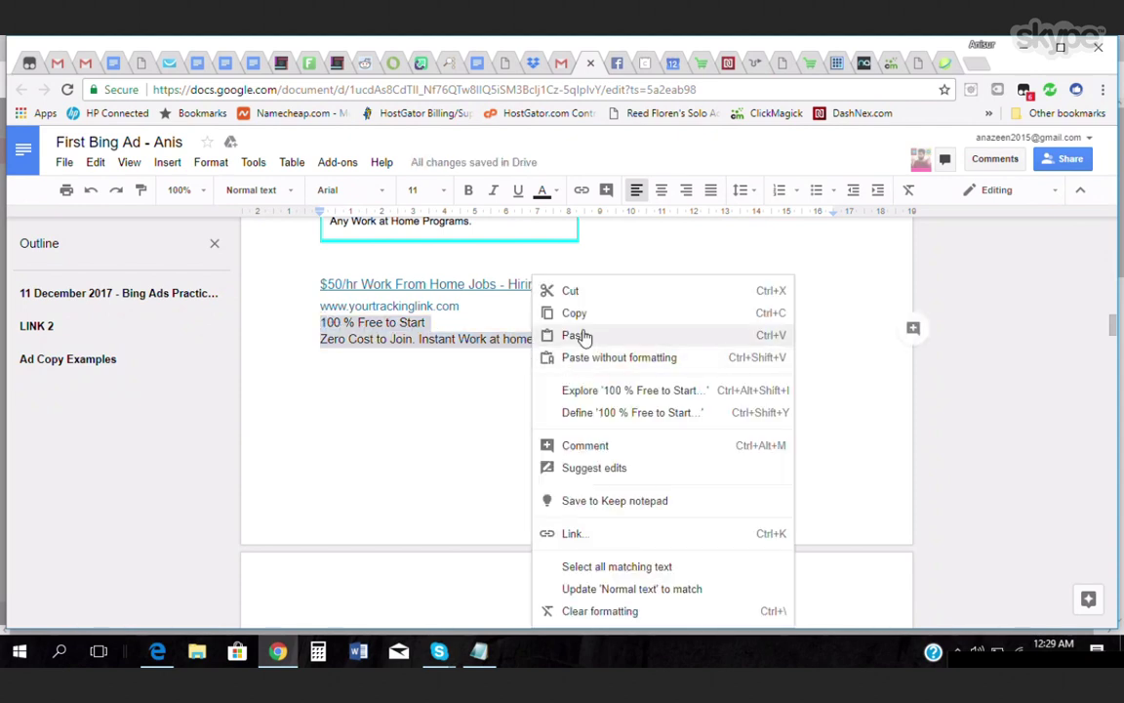
pyautogui.click(581, 314)
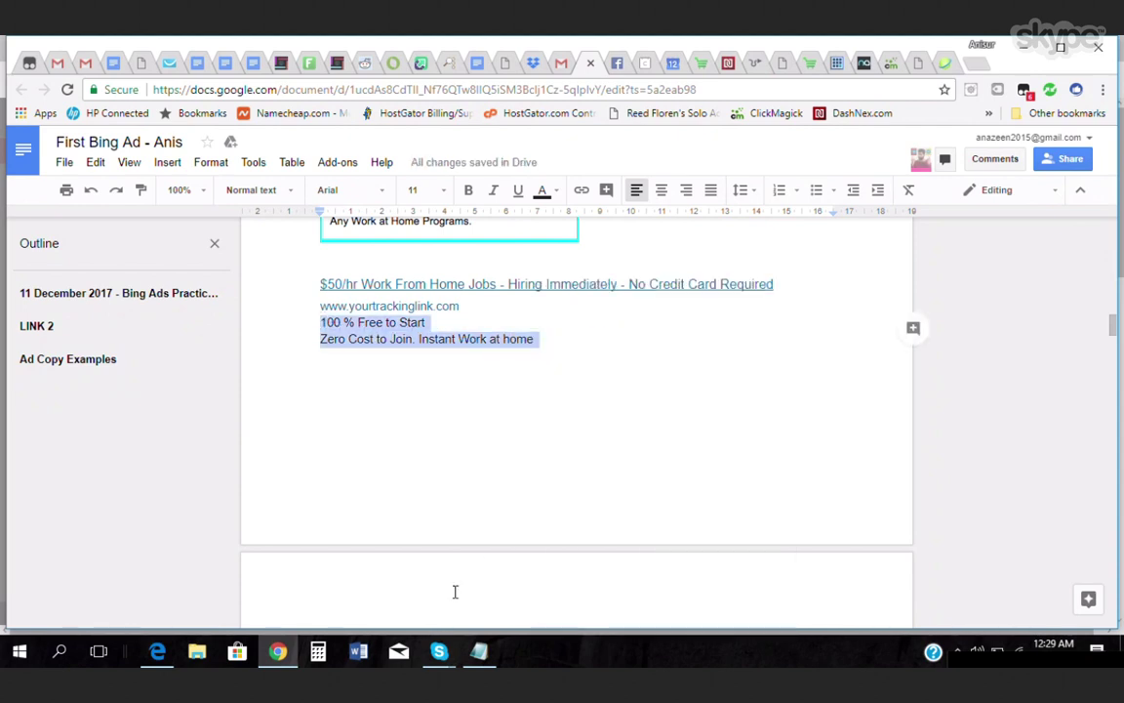
# Replace the ad text in Edge with the copied '100 % Free to Start' and 'Zero Cost to Join. Instant Work at home'.
pyautogui.click(158, 653)
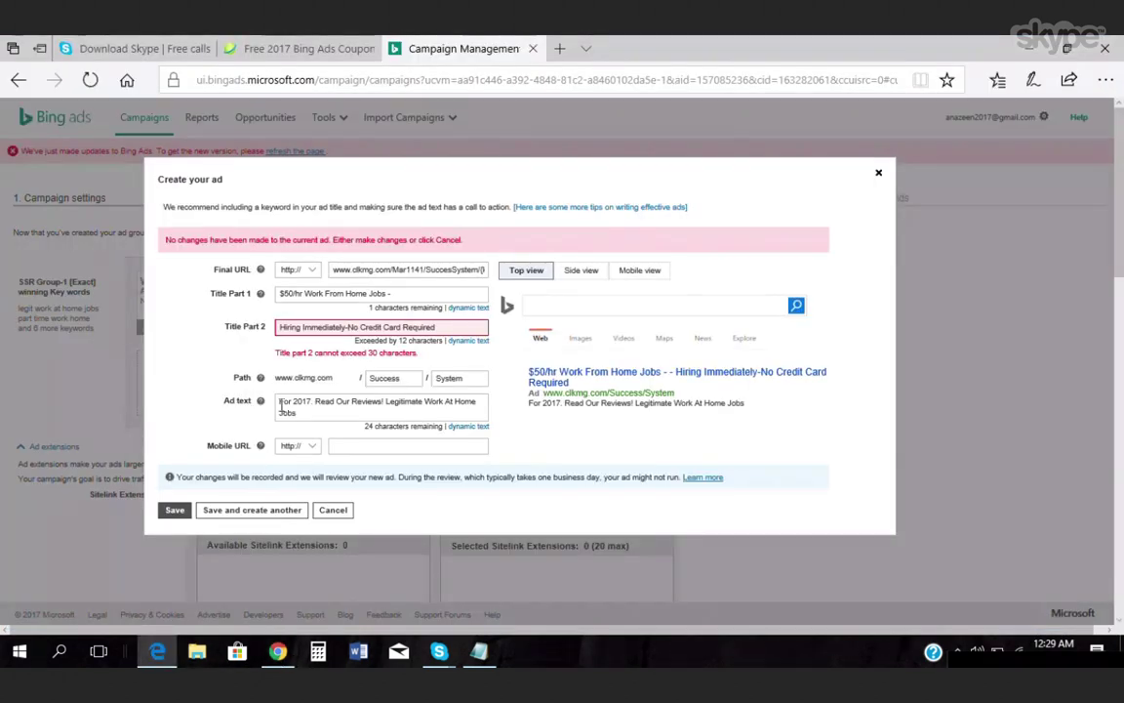
pyautogui.hotkey('ctrl', 'a')
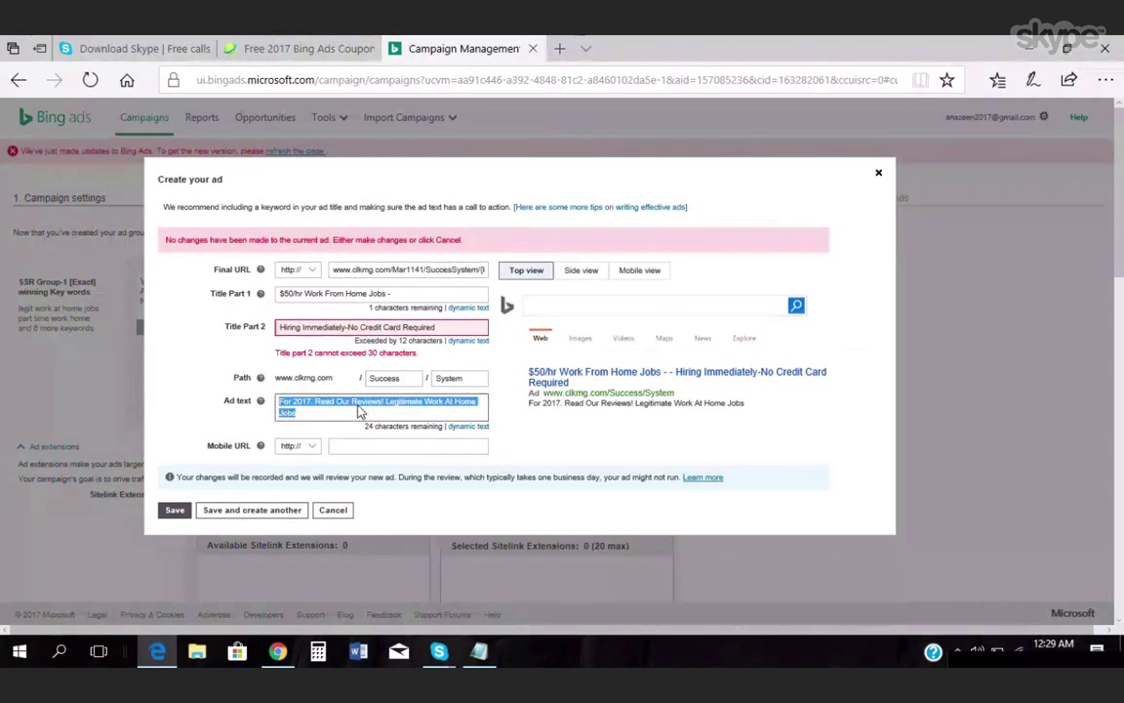
pyautogui.rightClick(357, 411)
pyautogui.click(381, 502)
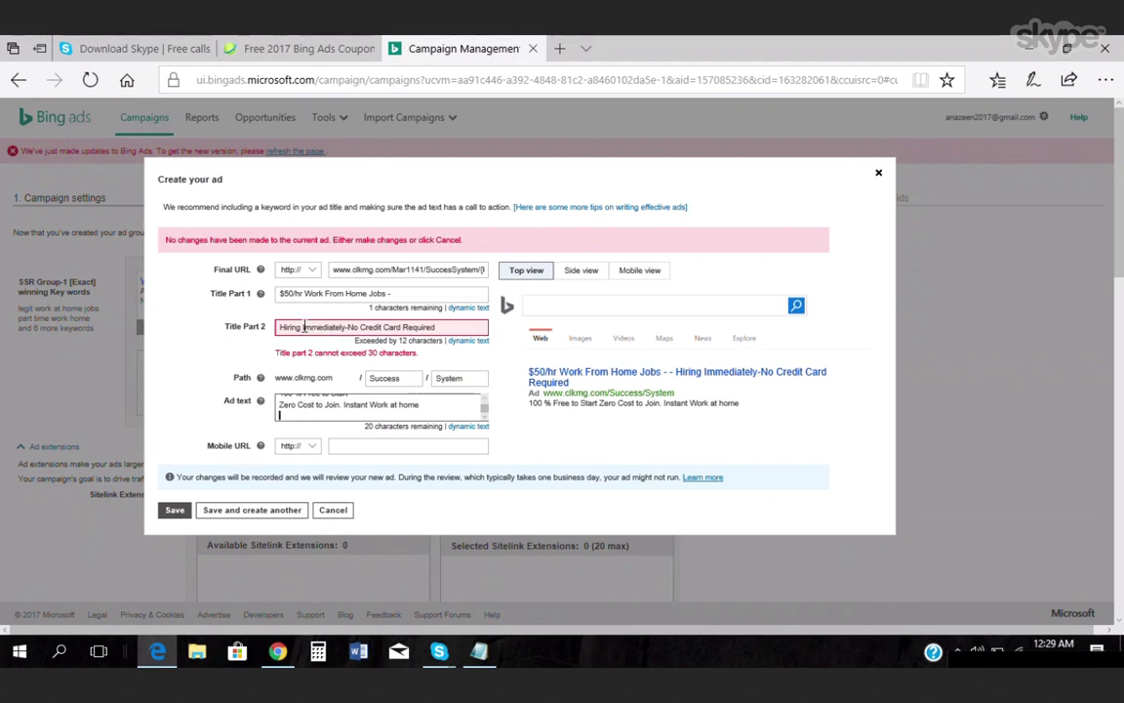
# Change 'Immediately' to 'Now' in Title Part 2 and delete '-No Credit Card Required', leaving 'Hiring Now'.
pyautogui.moveTo(303, 327); pyautogui.dragTo(342, 327)
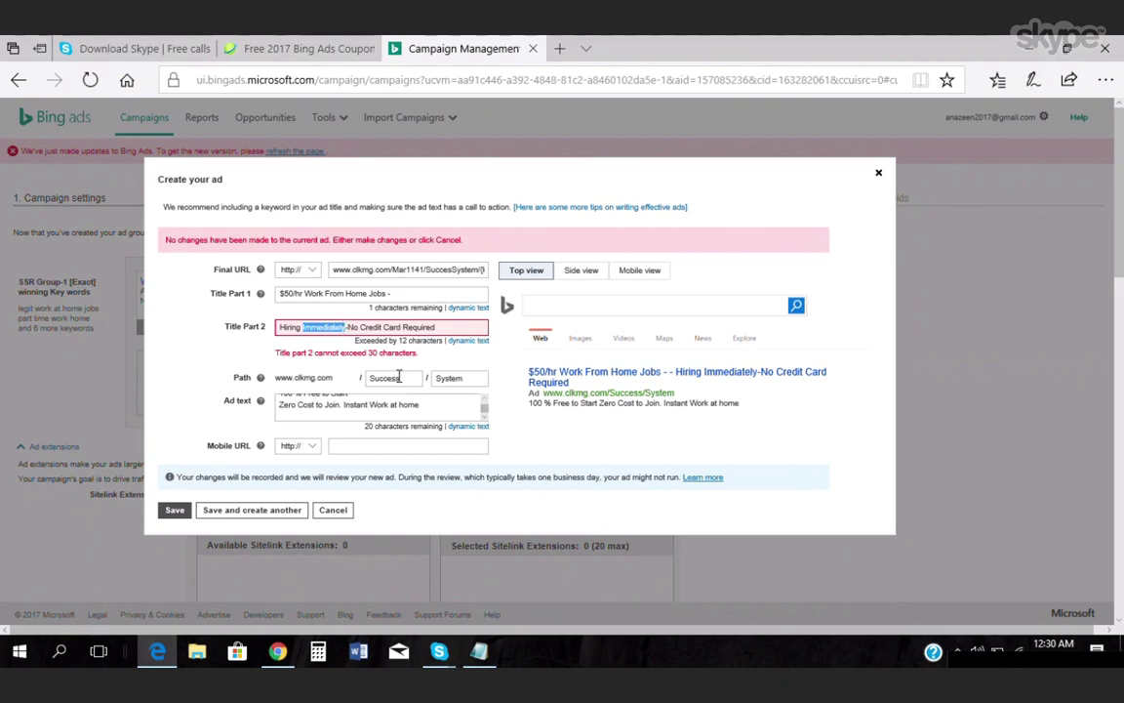
pyautogui.write('No')
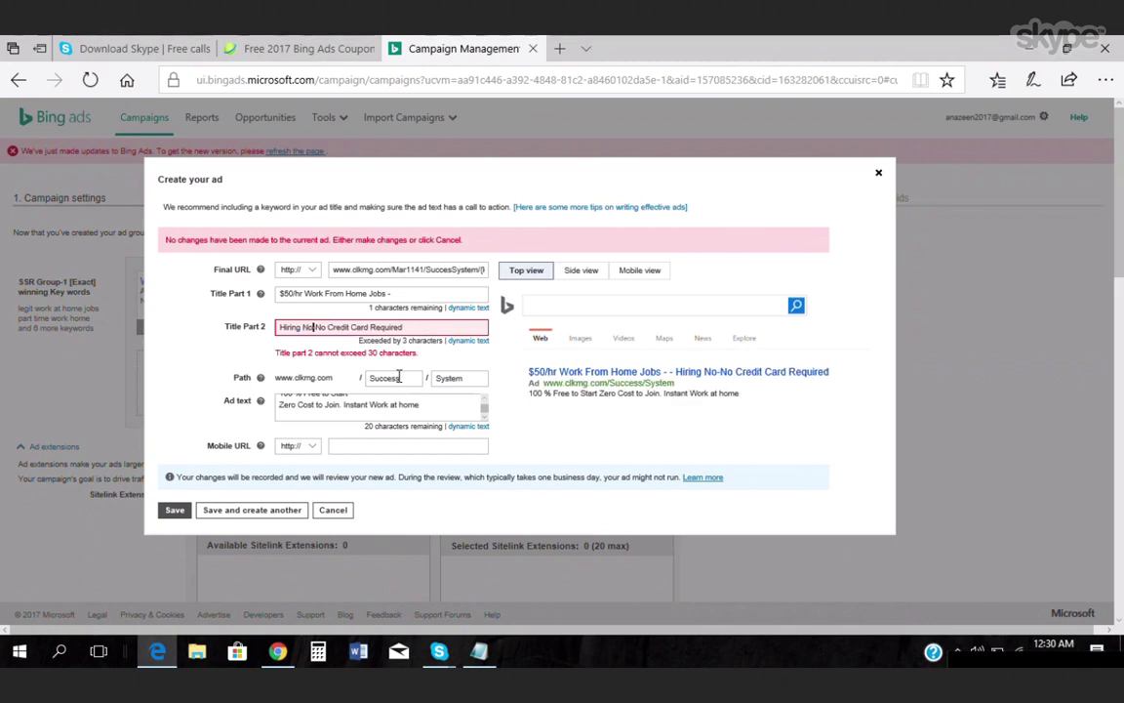
pyautogui.write('w')
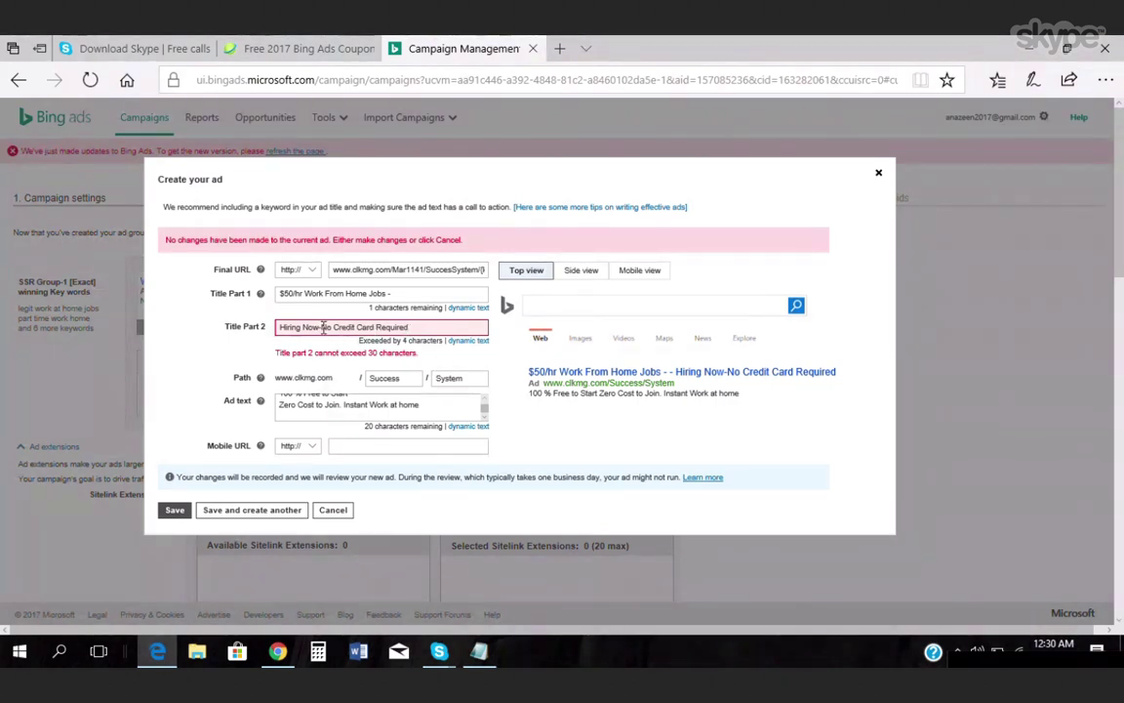
pyautogui.moveTo(323, 328); pyautogui.dragTo(437, 334)
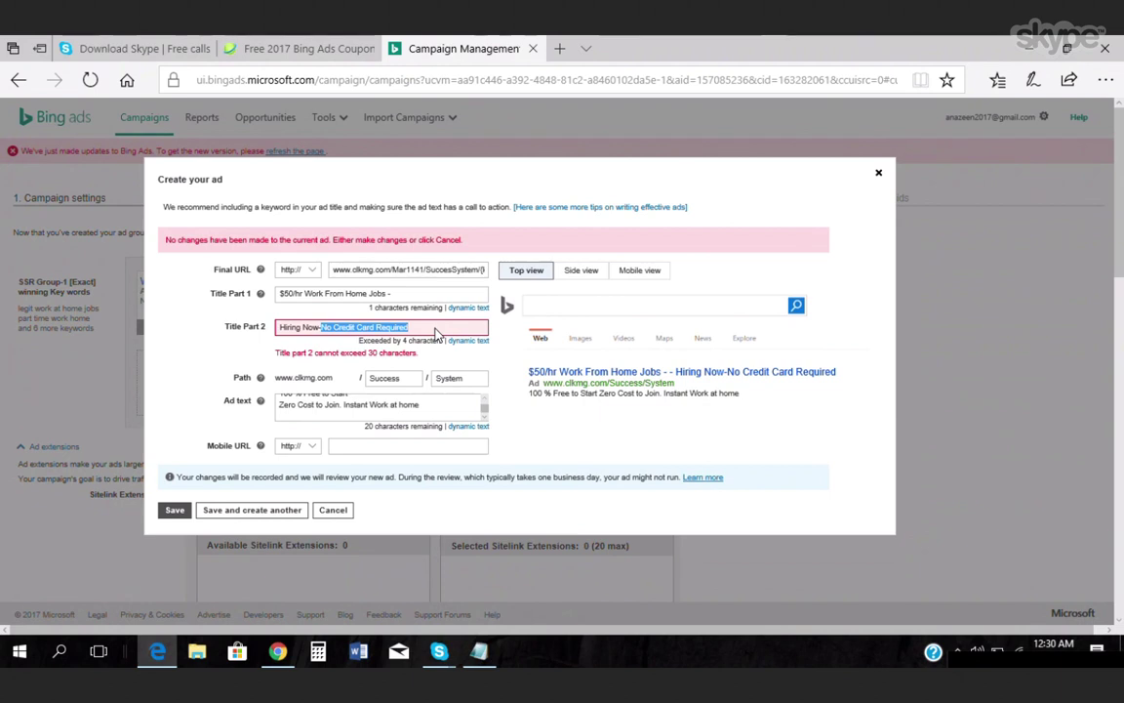
pyautogui.press('BackSpace')
pyautogui.press('BackSpace')
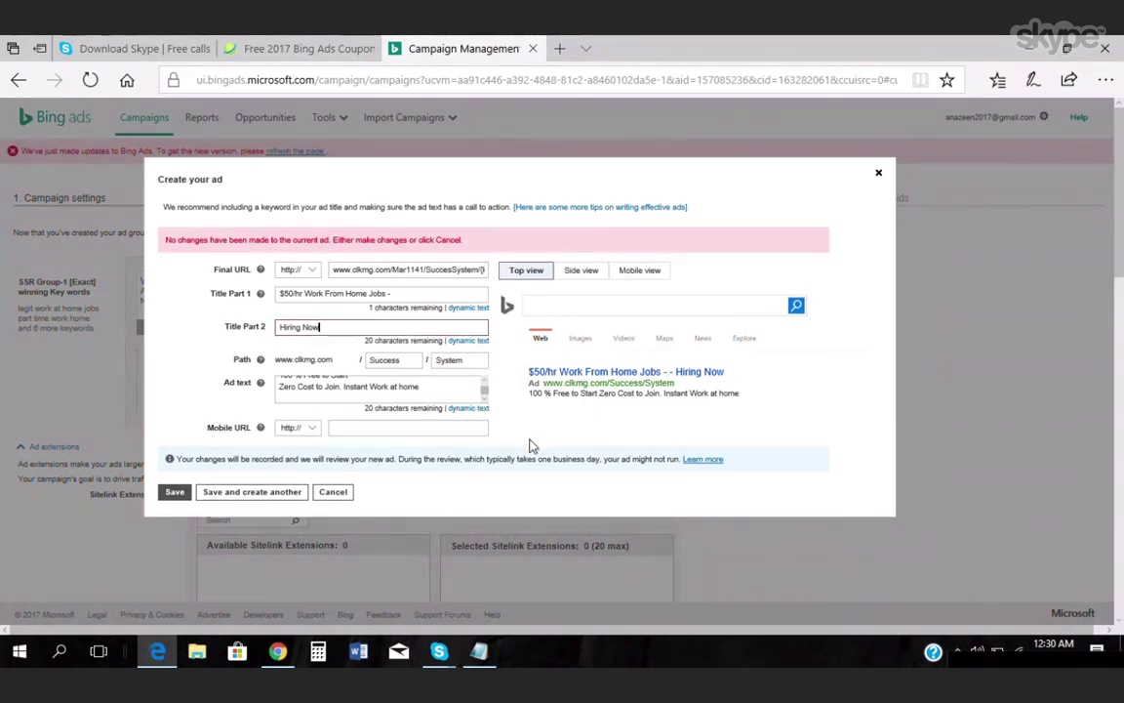
# Append '- 100%' to Title Part 2 and delete the trailing hyphen from Title Part 1, leaving '$50/hr Work From Home Jobs'.
pyautogui.write('- 100')
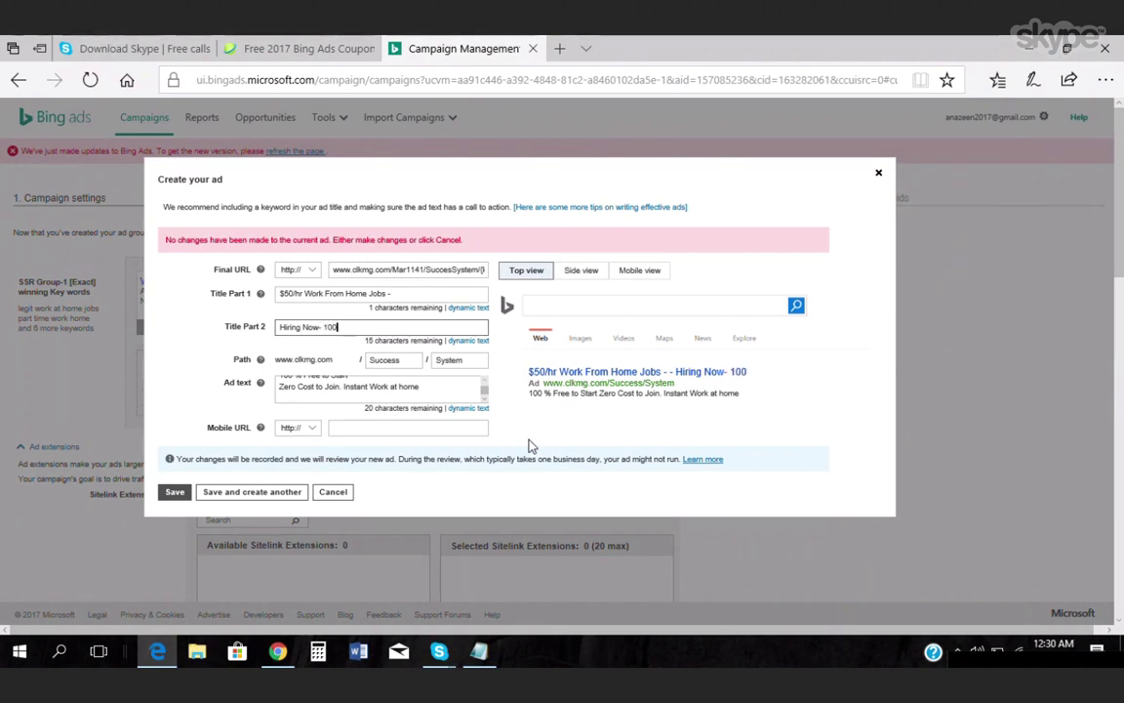
pyautogui.write('%')
pyautogui.click(388, 293)
pyautogui.press('BackSpace')
pyautogui.press('BackSpace')
pyautogui.moveTo(389, 293); pyautogui.dragTo(396, 299)
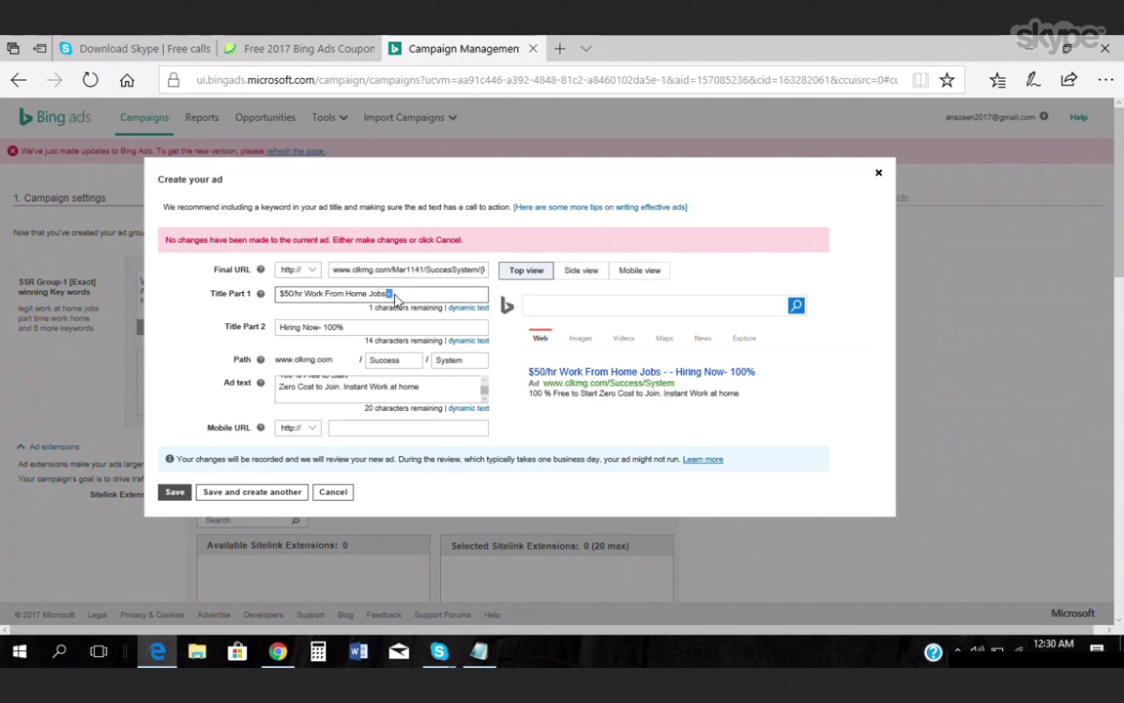
pyautogui.press('BackSpace')
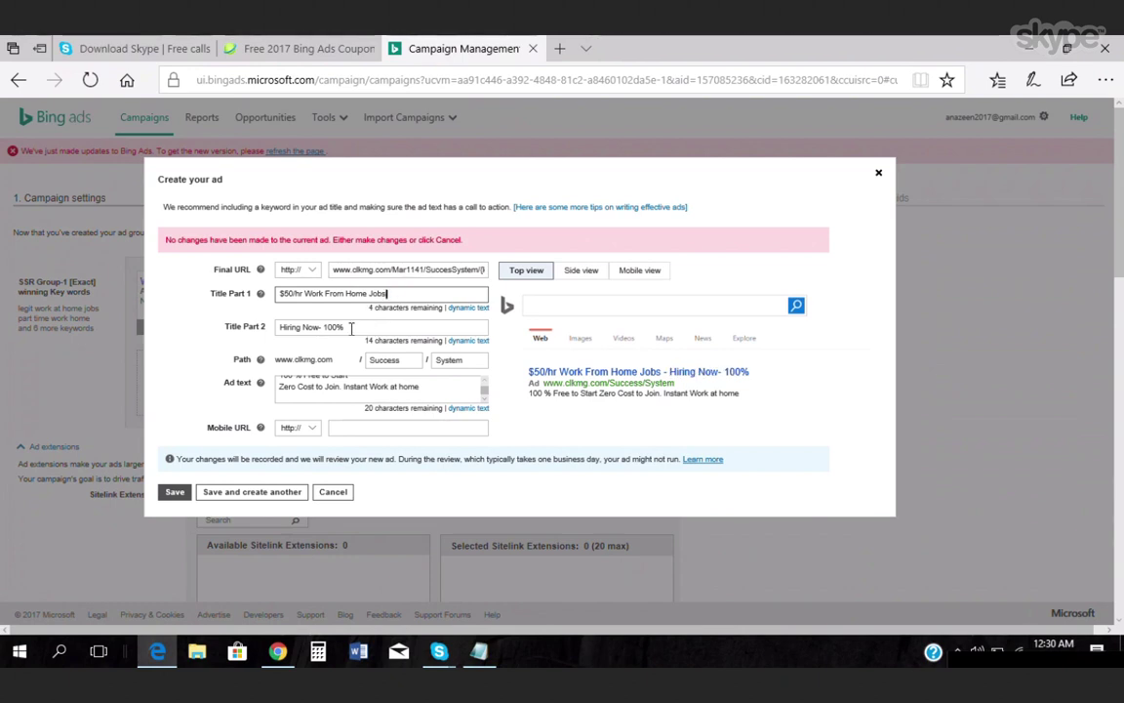
# Complete Title Part 2 as 'Hiring Now- 100% FREE' and save the ad, continuing with another one.
pyautogui.click(431, 326)
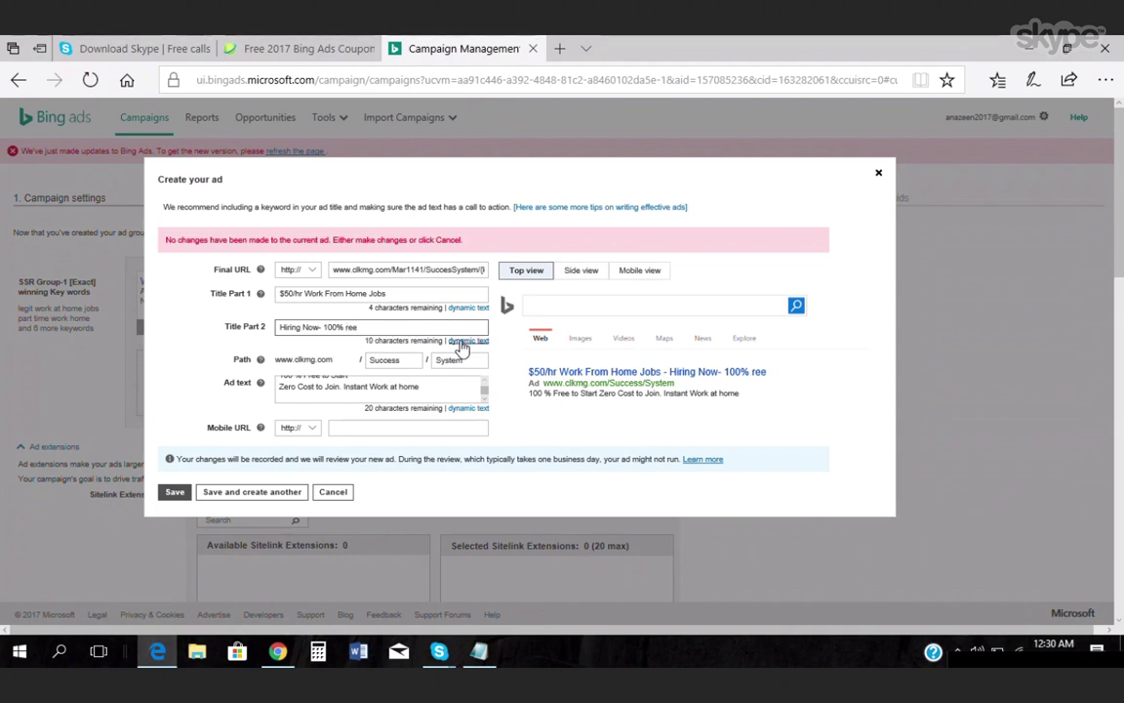
pyautogui.write('FREE')
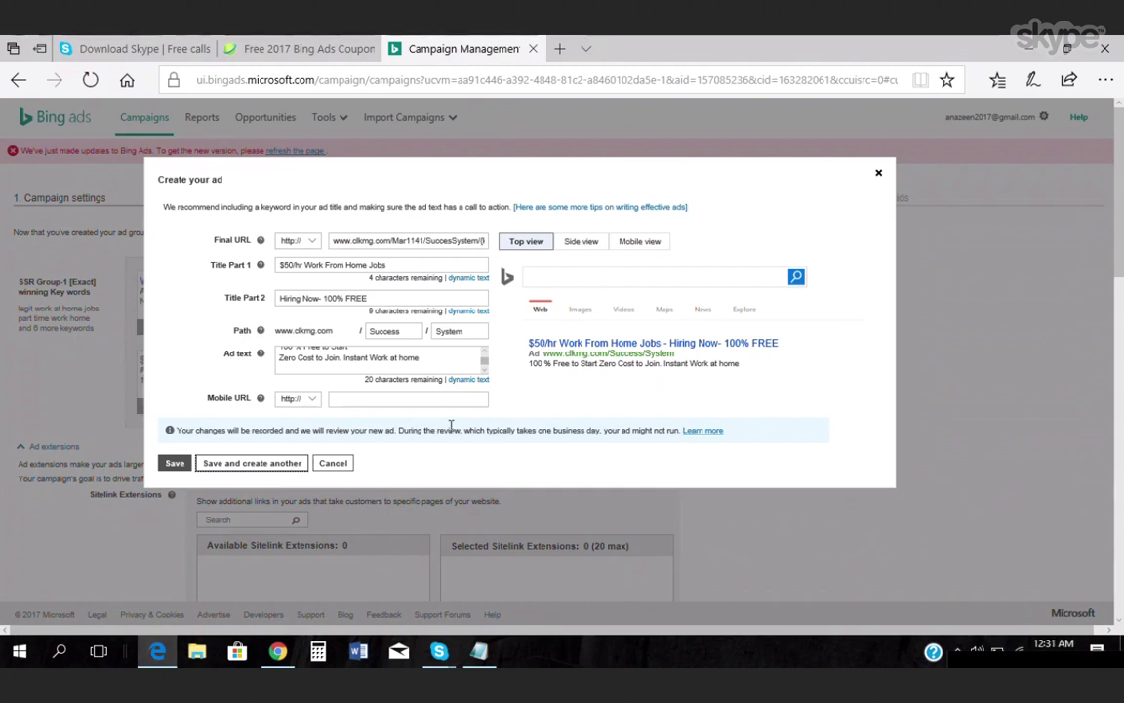
pyautogui.moveTo(405, 207); pyautogui.dragTo(537, 377)
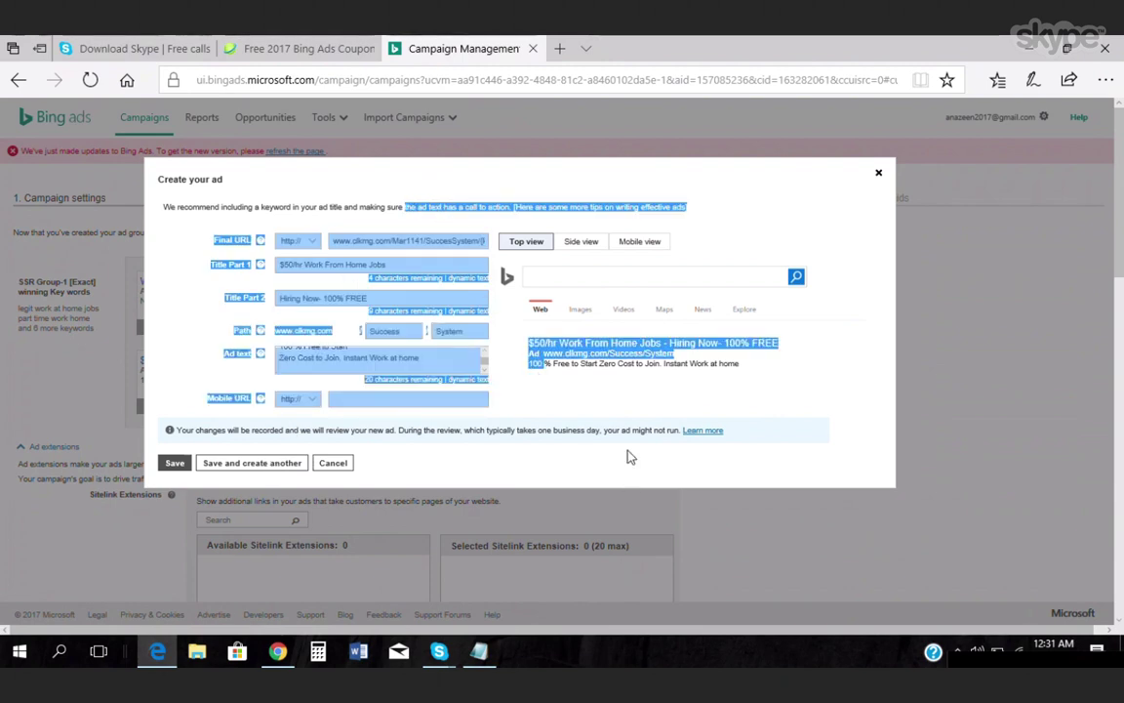
pyautogui.click(840, 444)
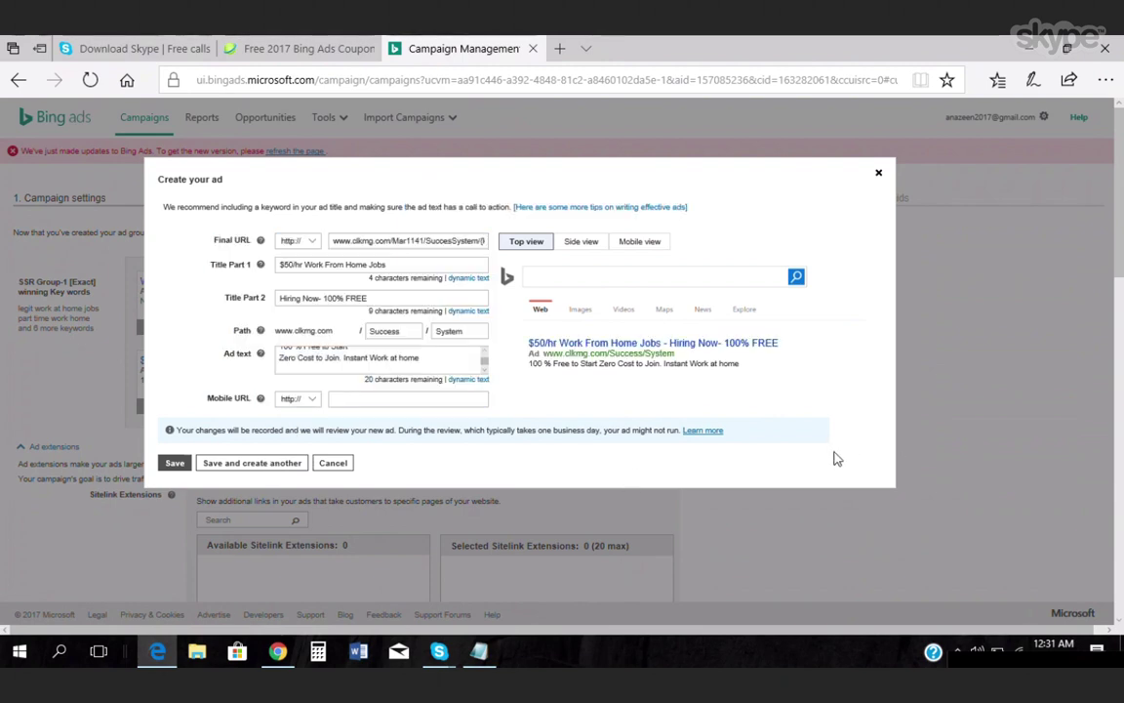
pyautogui.click(258, 465)
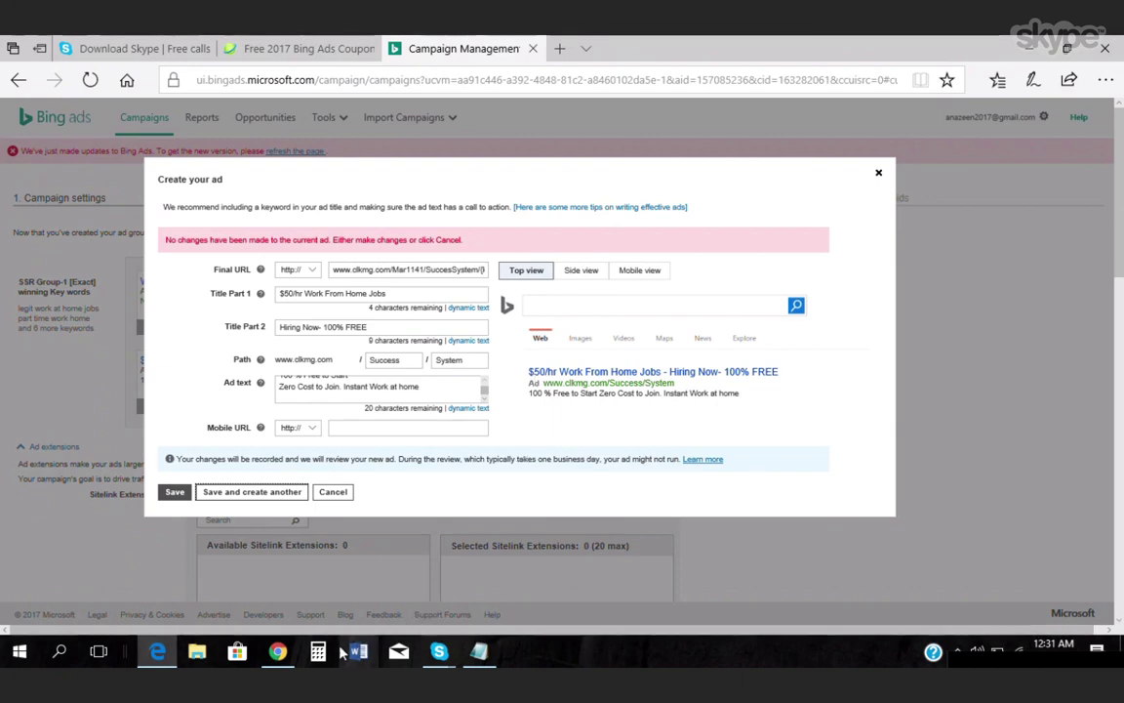
# Switch to the Chrome document and copy the headline '#1 {Work At Home :Keyword} - $27-$37/hr {100 % Free To Start : Keyword}'.
pyautogui.click(290, 658)
pyautogui.scroll(-5, 590, 434)
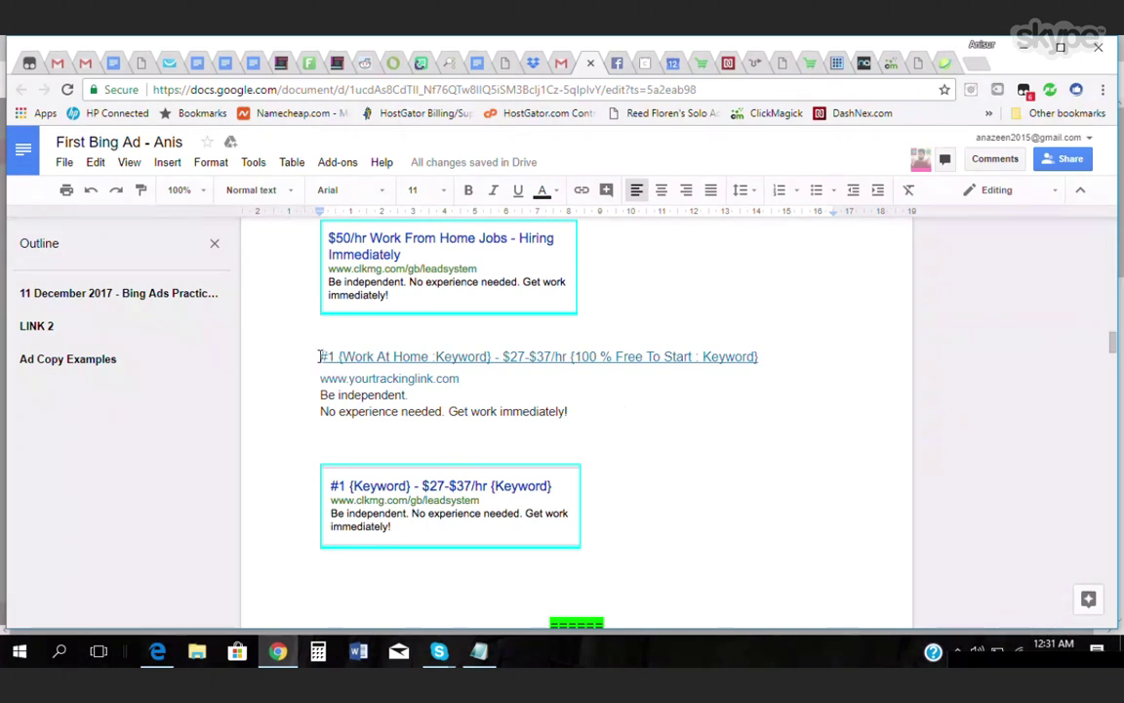
pyautogui.moveTo(322, 356); pyautogui.dragTo(822, 364)
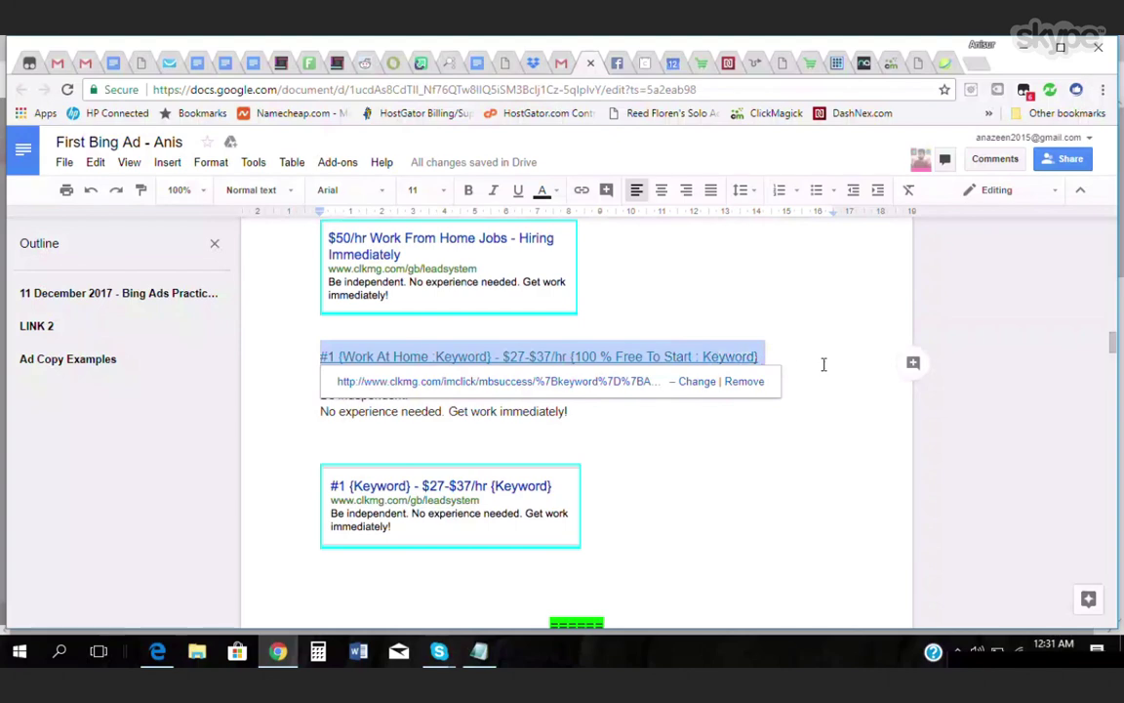
pyautogui.rightClick(751, 357)
pyautogui.click(786, 267)
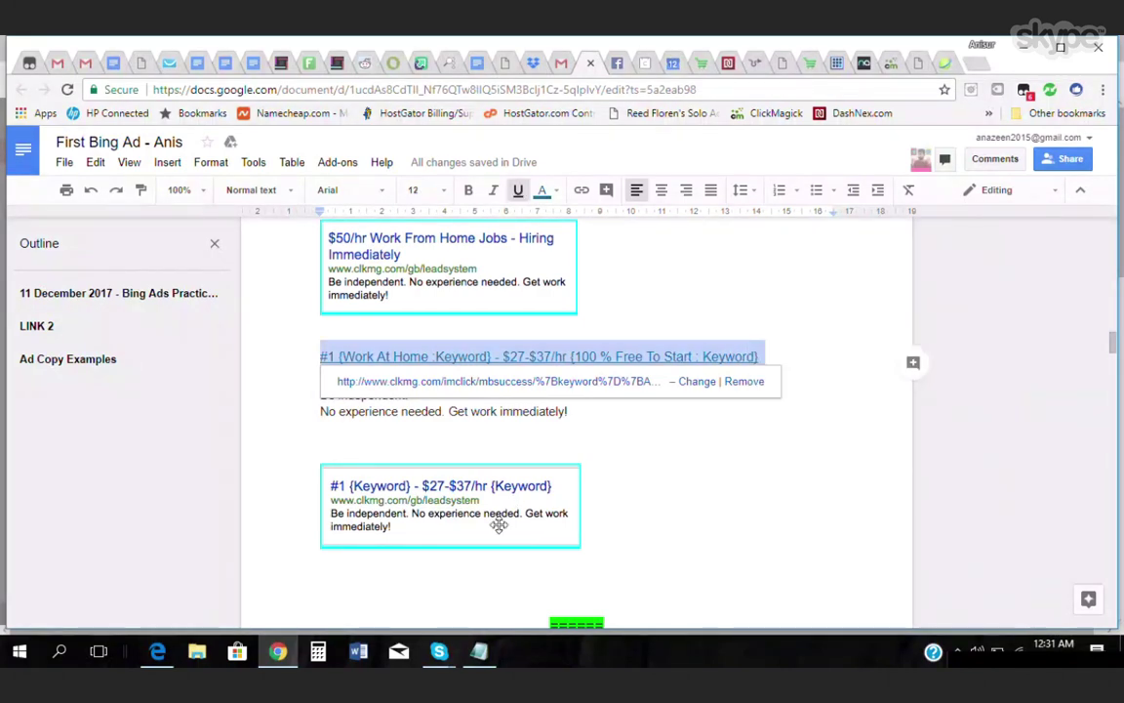
# Replace Title Part 1 of the new ad in Edge with the copied headline.
pyautogui.click(157, 651)
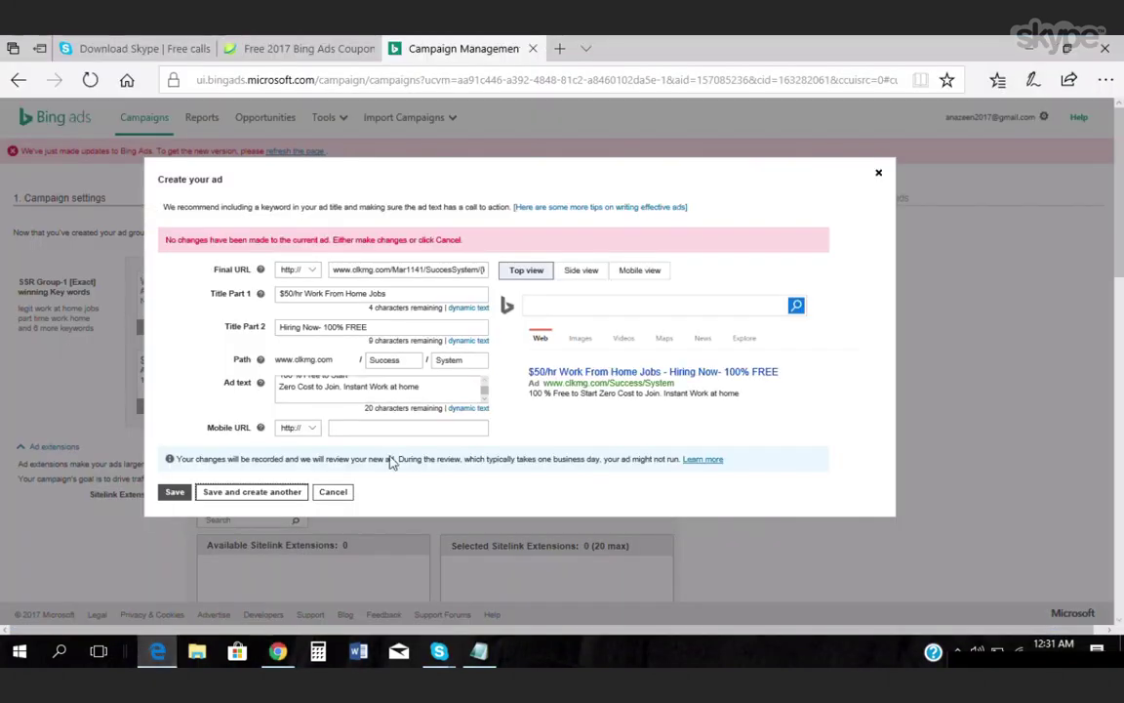
pyautogui.moveTo(401, 293); pyautogui.dragTo(279, 294)
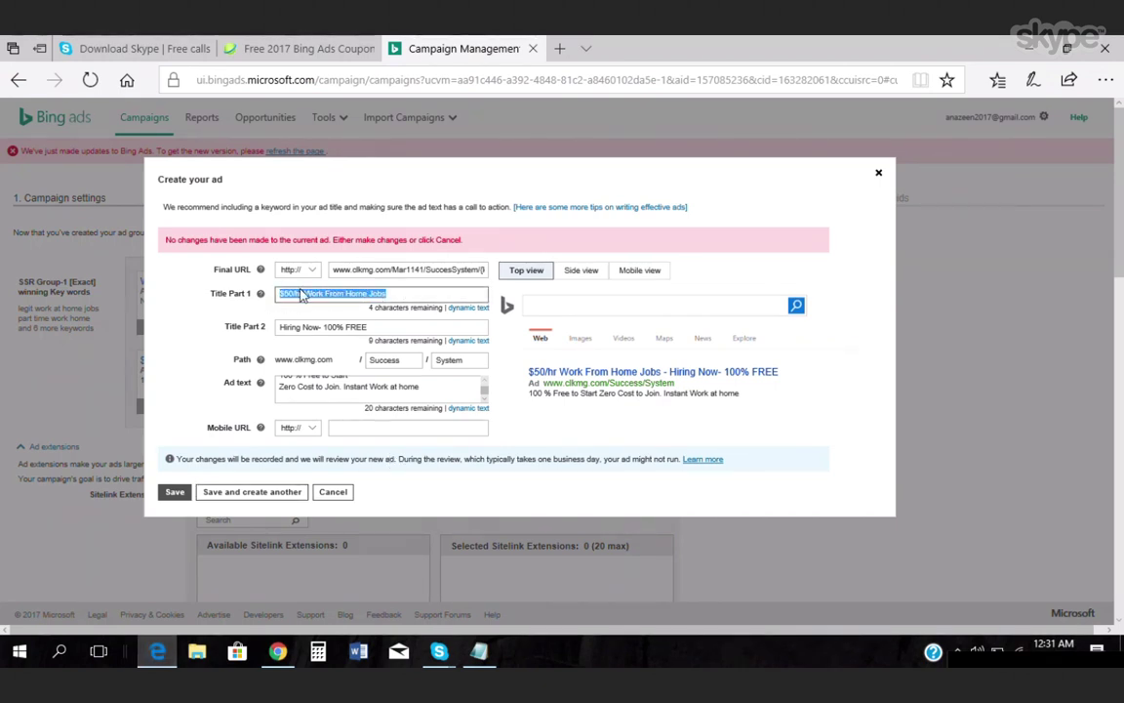
pyautogui.rightClick(302, 298)
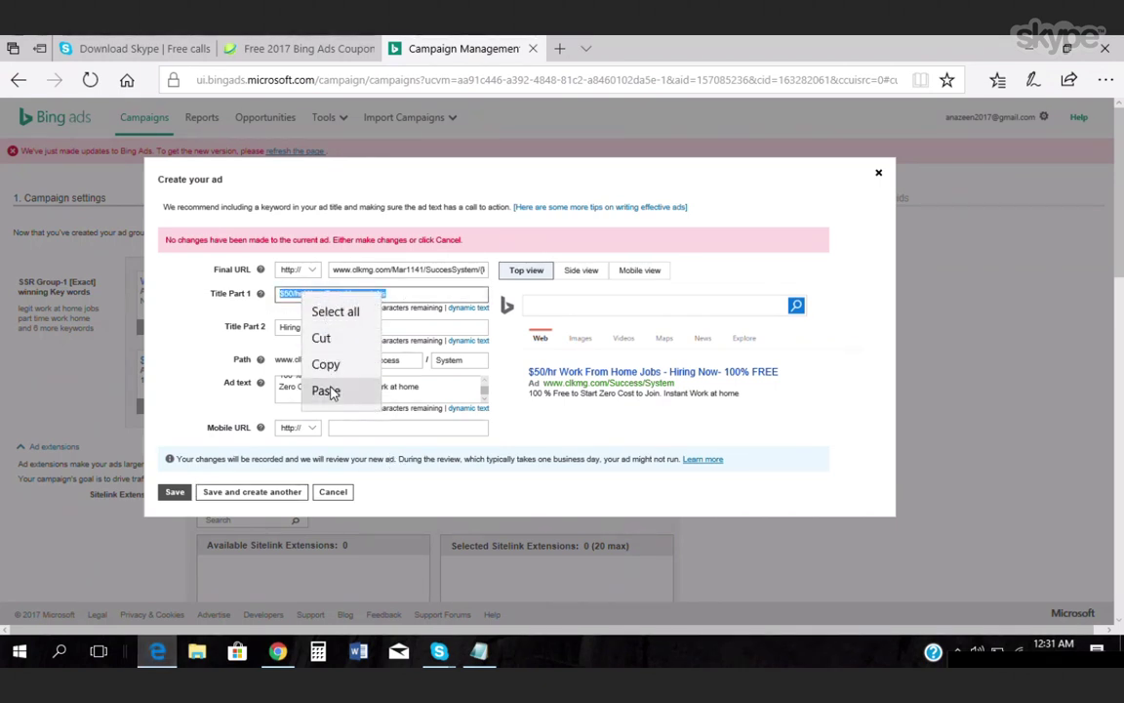
pyautogui.click(328, 389)
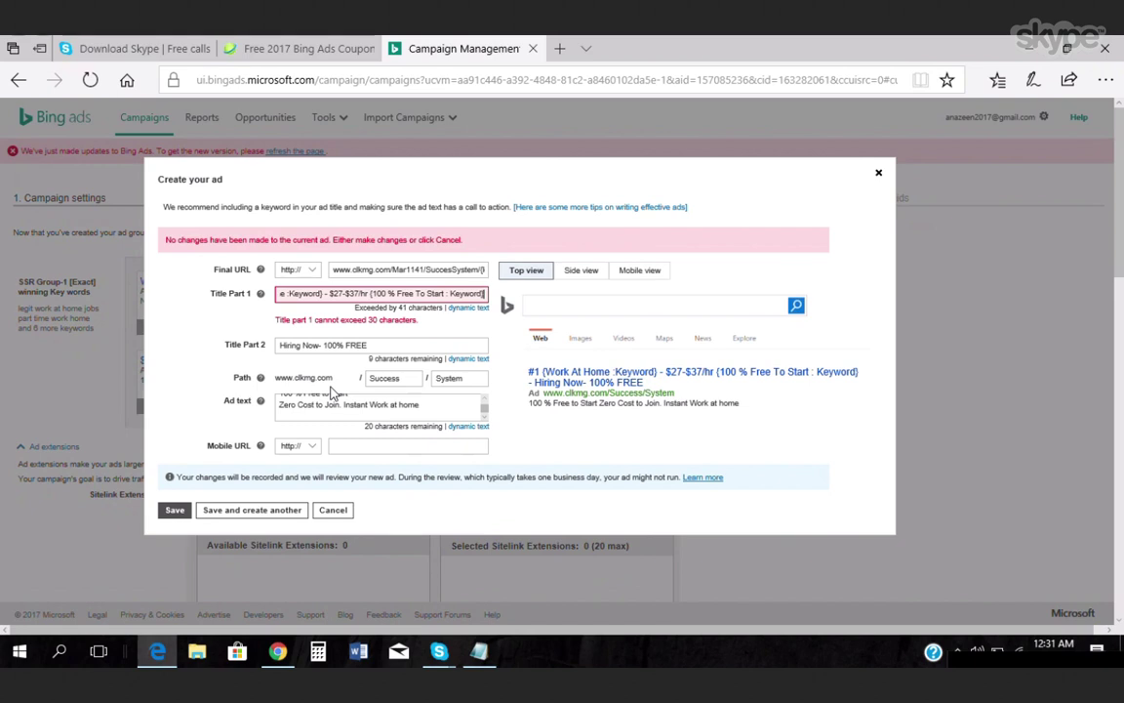
# Cut '$27-$37/hr {100 % Free To Start : Keyword}' from Title Part 1 and delete the hyphen, leaving '#1 {Work At Home :Keyword}'.
pyautogui.click(325, 292)
pyautogui.press('Home')
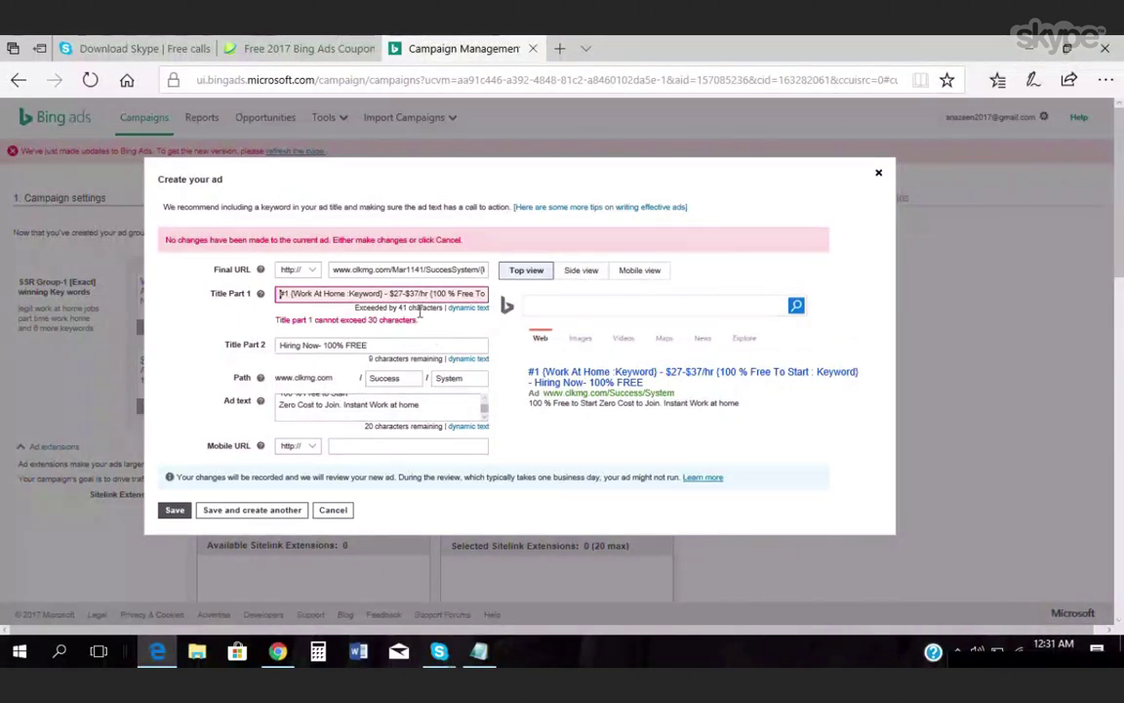
pyautogui.moveTo(390, 294); pyautogui.dragTo(484, 294)
pyautogui.rightClick(466, 295)
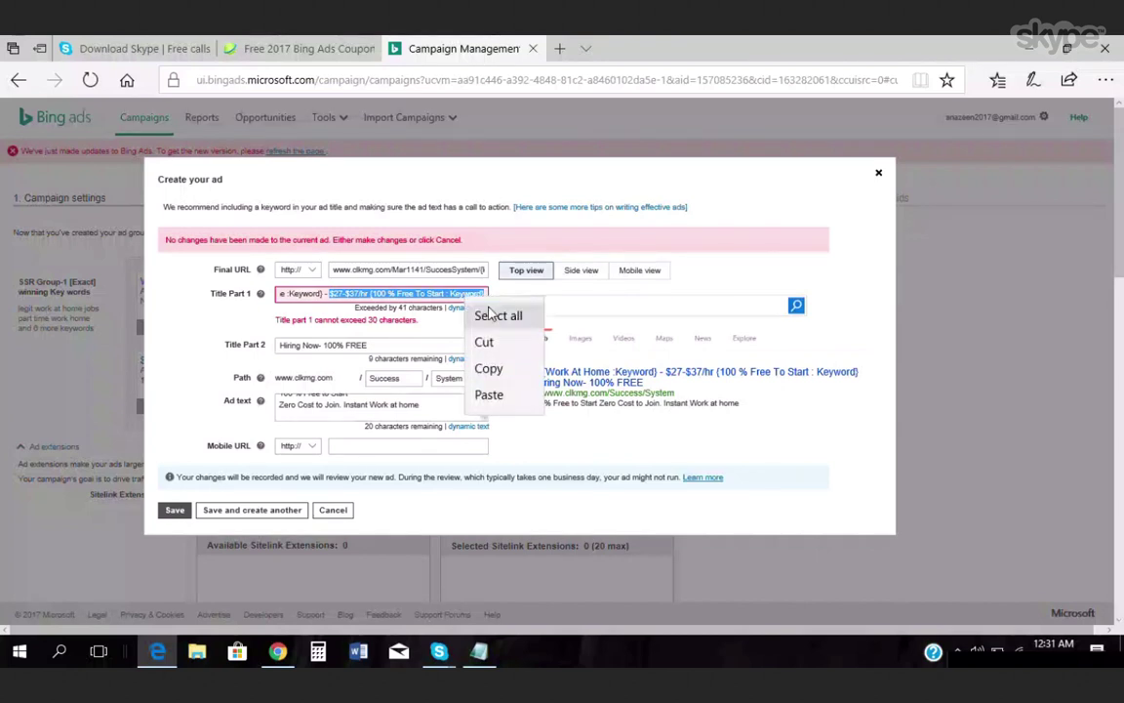
pyautogui.click(488, 343)
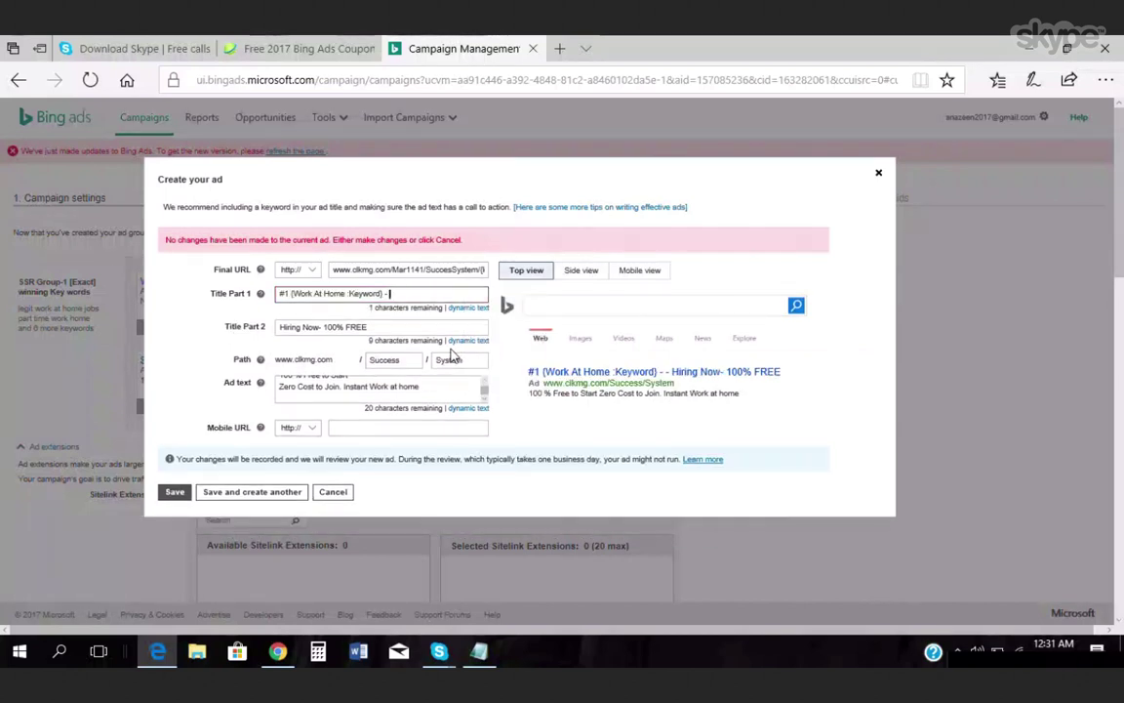
pyautogui.press('BackSpace')
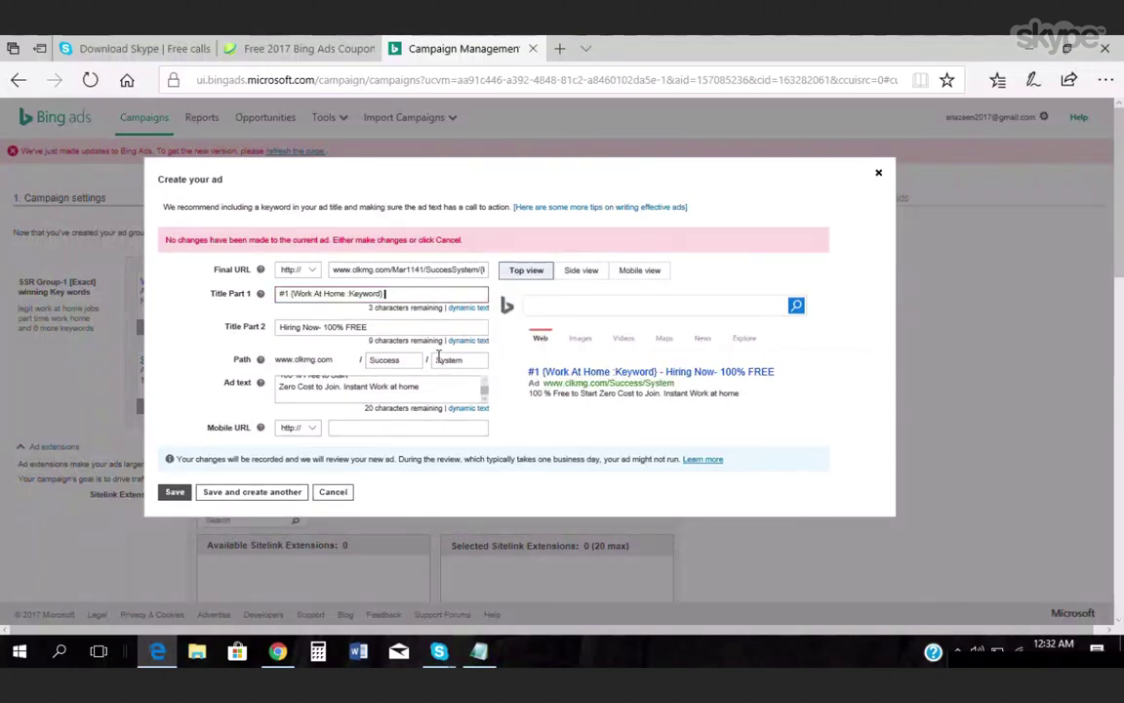
# Replace Title Part 2 with the cut text and trim it to '$27-$37/hr 100 % Free To Start', without the brace and keyword placeholder.
pyautogui.moveTo(369, 327); pyautogui.dragTo(310, 336)
pyautogui.rightClick(317, 335)
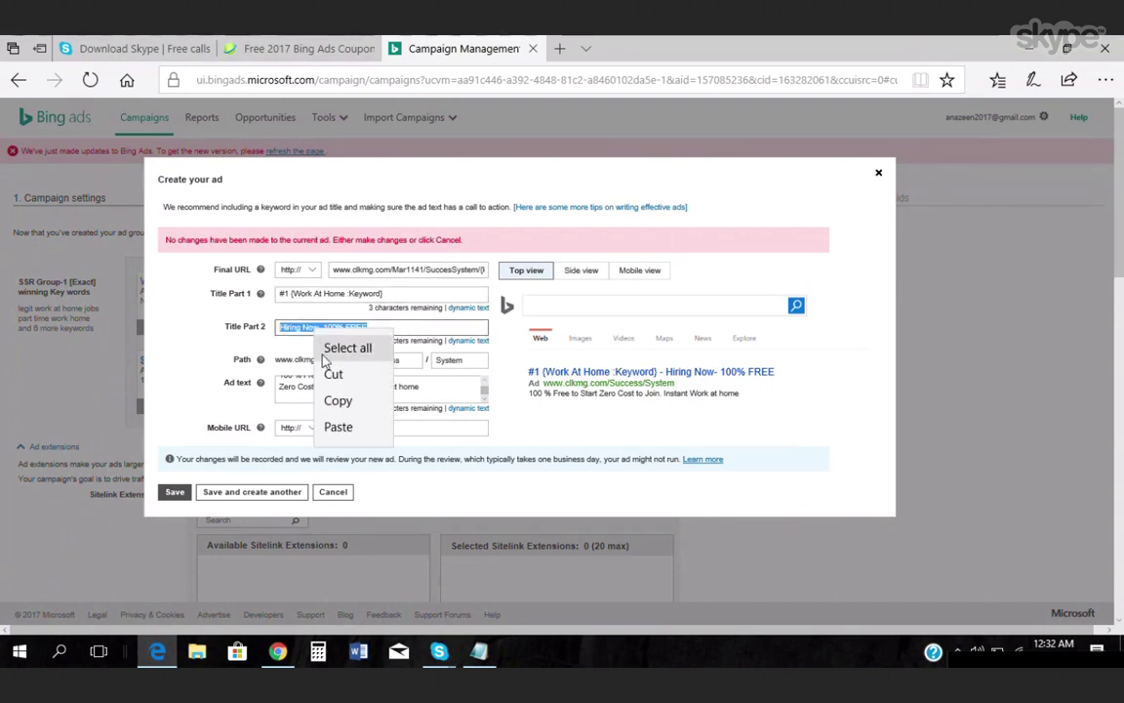
pyautogui.click(329, 427)
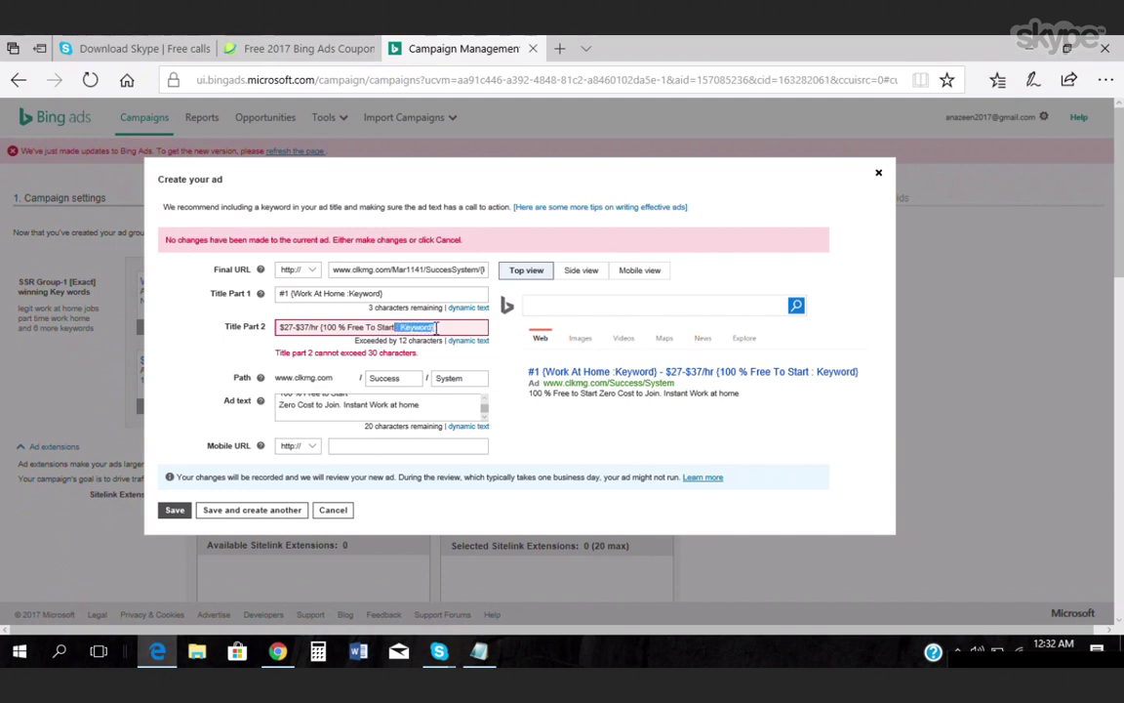
pyautogui.press('BackSpace')
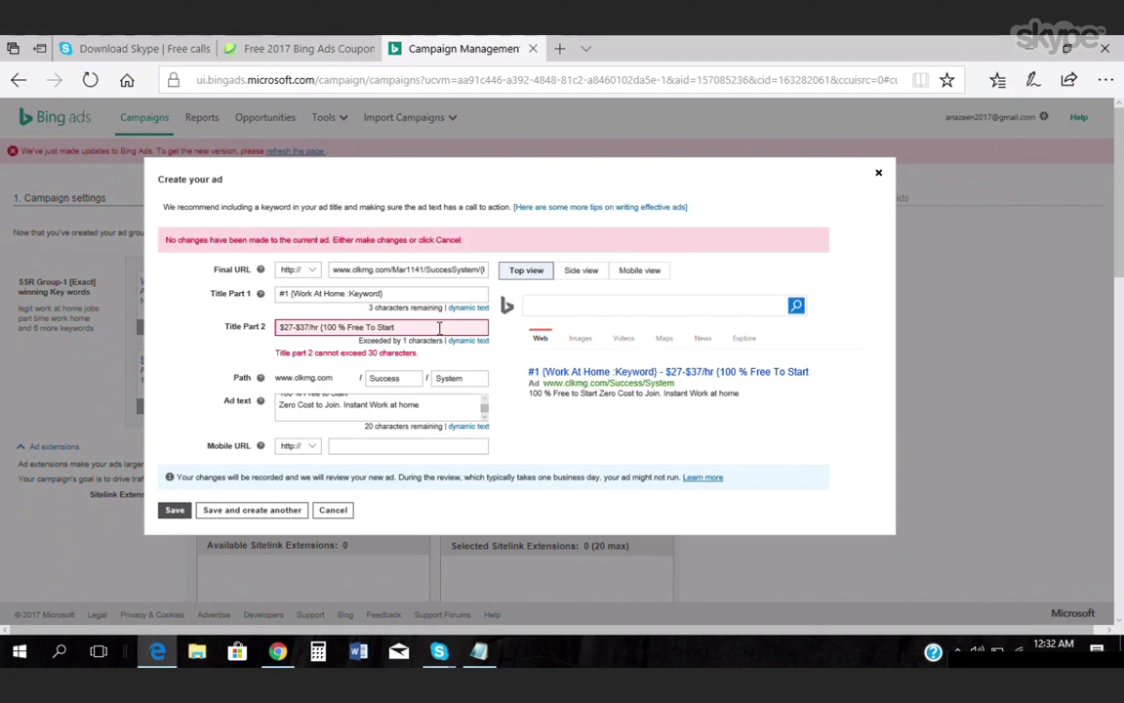
pyautogui.click(325, 326)
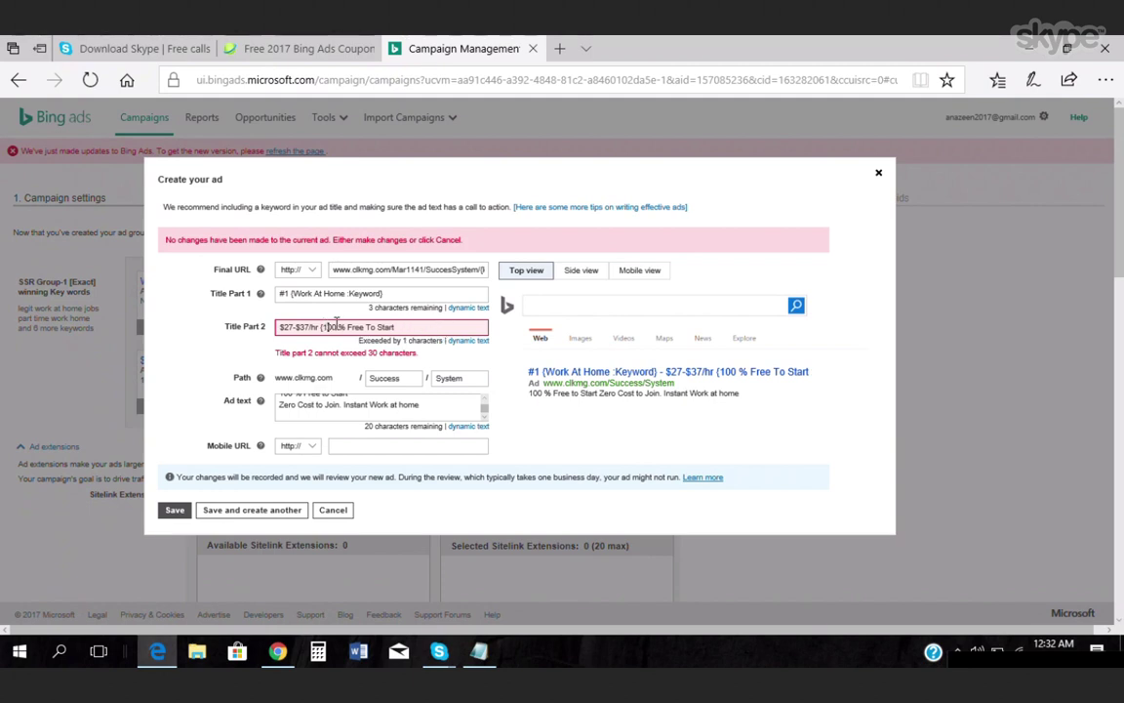
pyautogui.press('BackSpace')
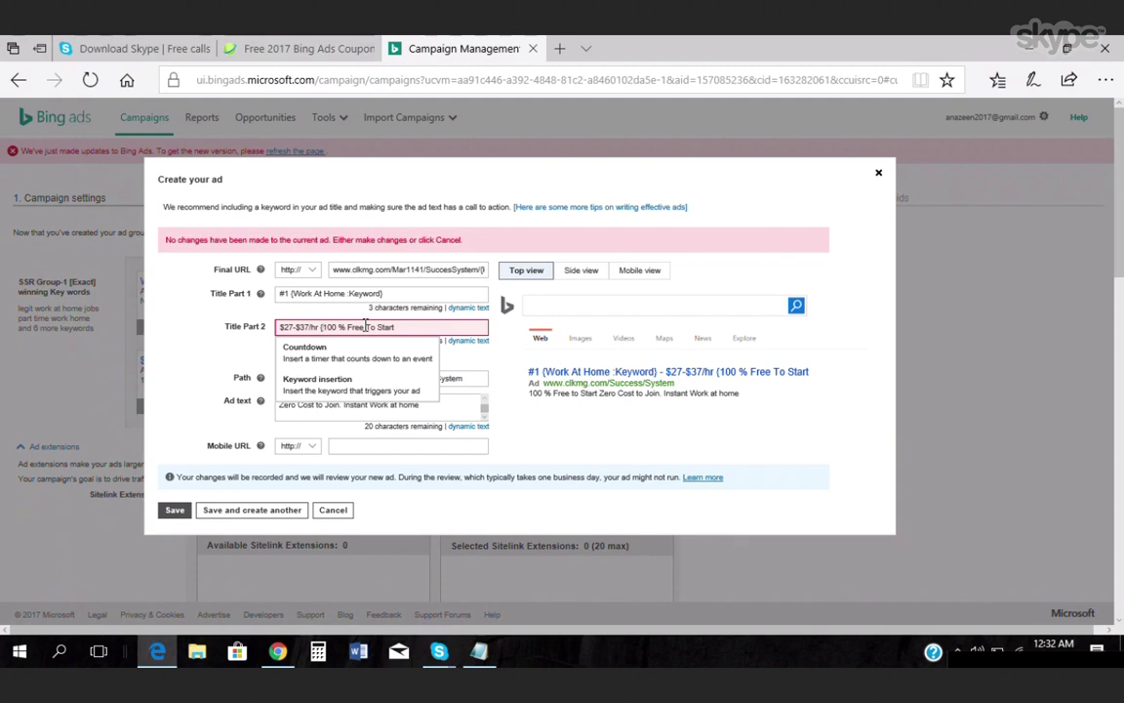
pyautogui.press('BackSpace')
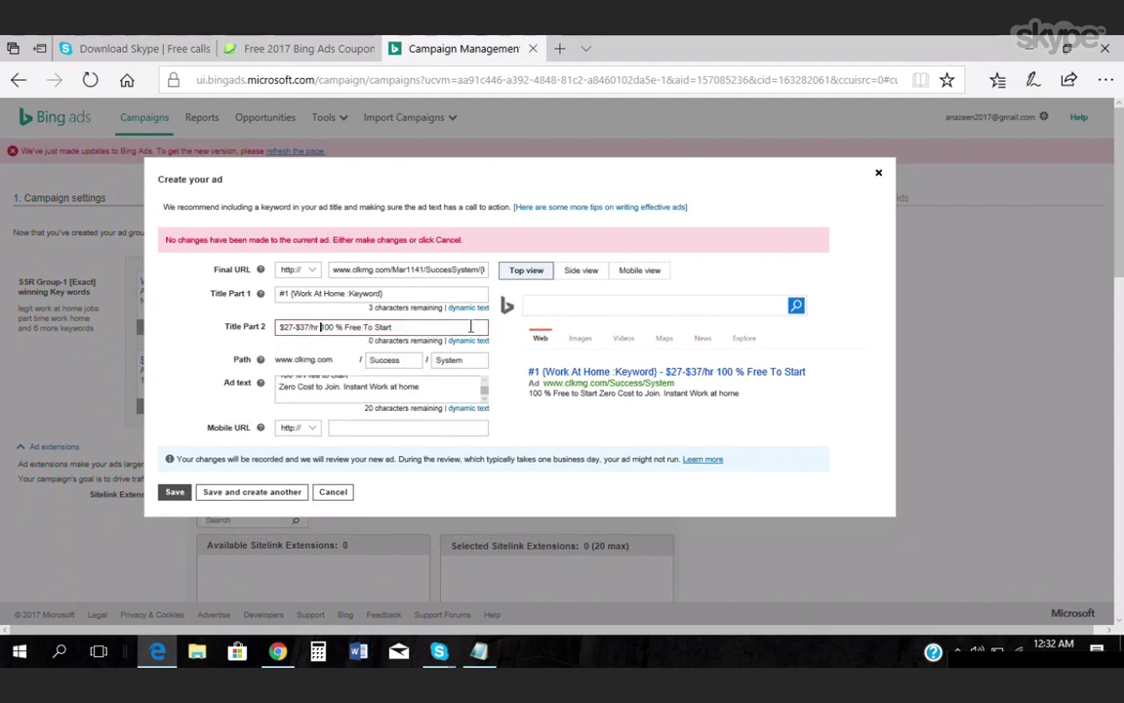
# In the Chrome document, copy 'Be independent.' and 'No experience needed. Get work immediately!' from below the '#1 {Work At Home :Keyword}' headline.
pyautogui.click(277, 656)
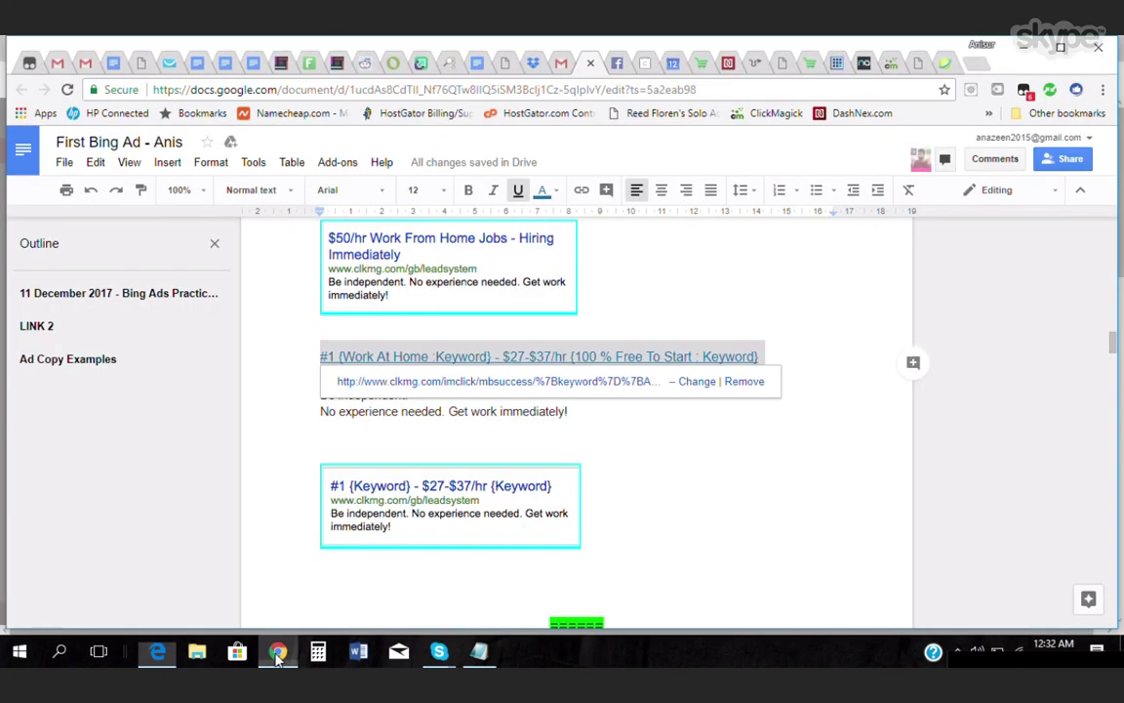
pyautogui.click(732, 450)
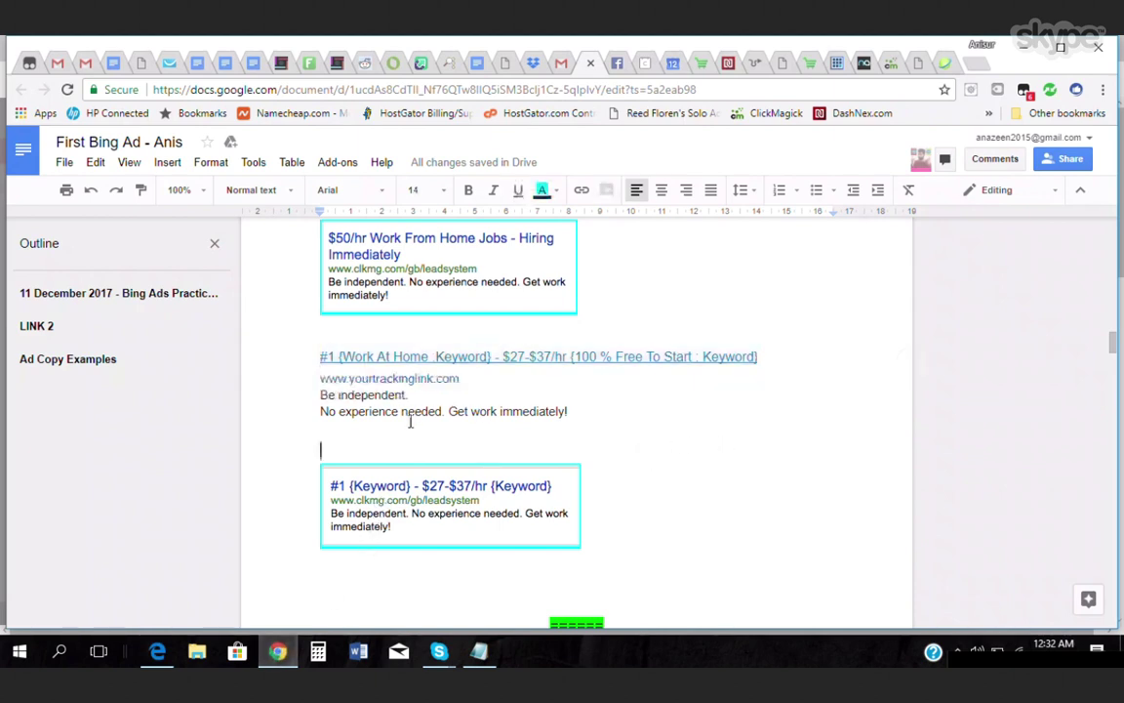
pyautogui.moveTo(322, 394); pyautogui.dragTo(546, 415)
pyautogui.rightClick(547, 415)
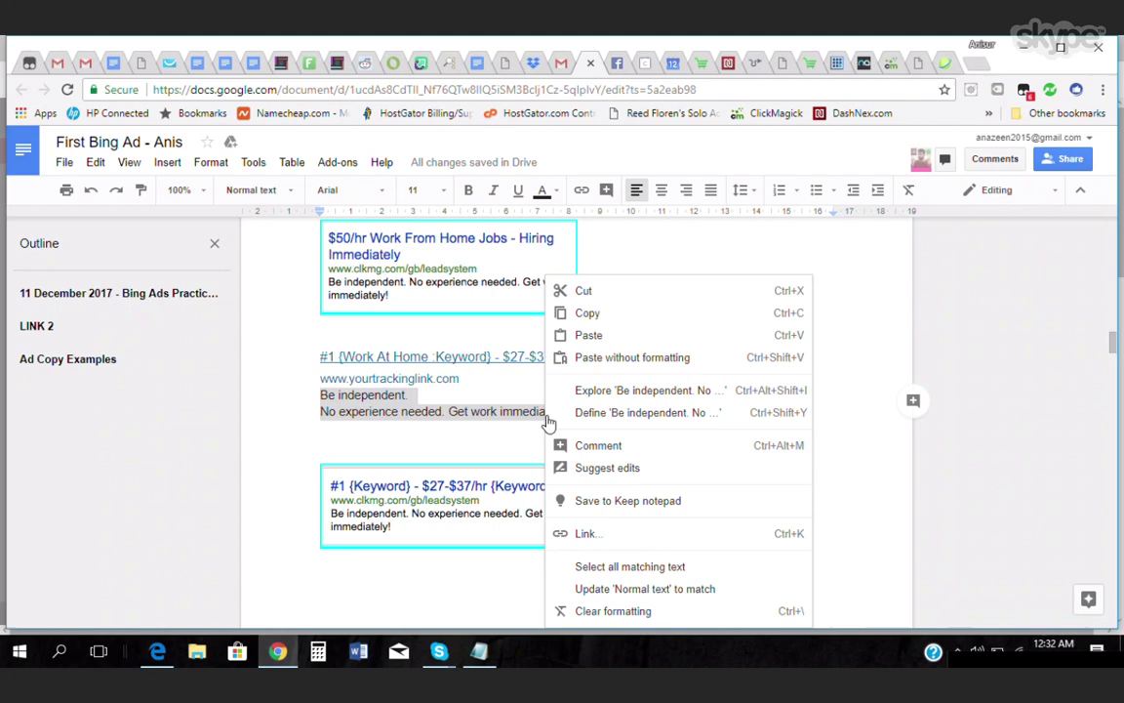
pyautogui.click(592, 313)
# Replace the ad text in Edge with the copied 'Be independent. No experience needed. Get work immediately!' and remove the trailing character.
pyautogui.click(158, 650)
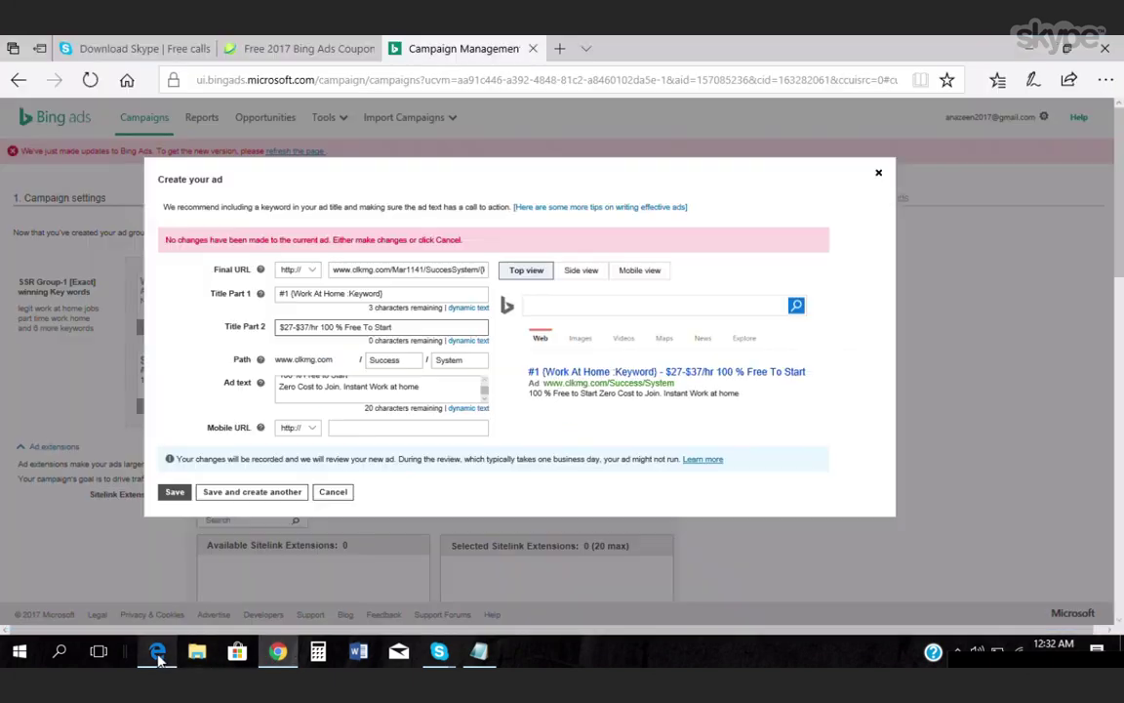
pyautogui.moveTo(422, 393); pyautogui.dragTo(285, 376)
pyautogui.rightClick(308, 387)
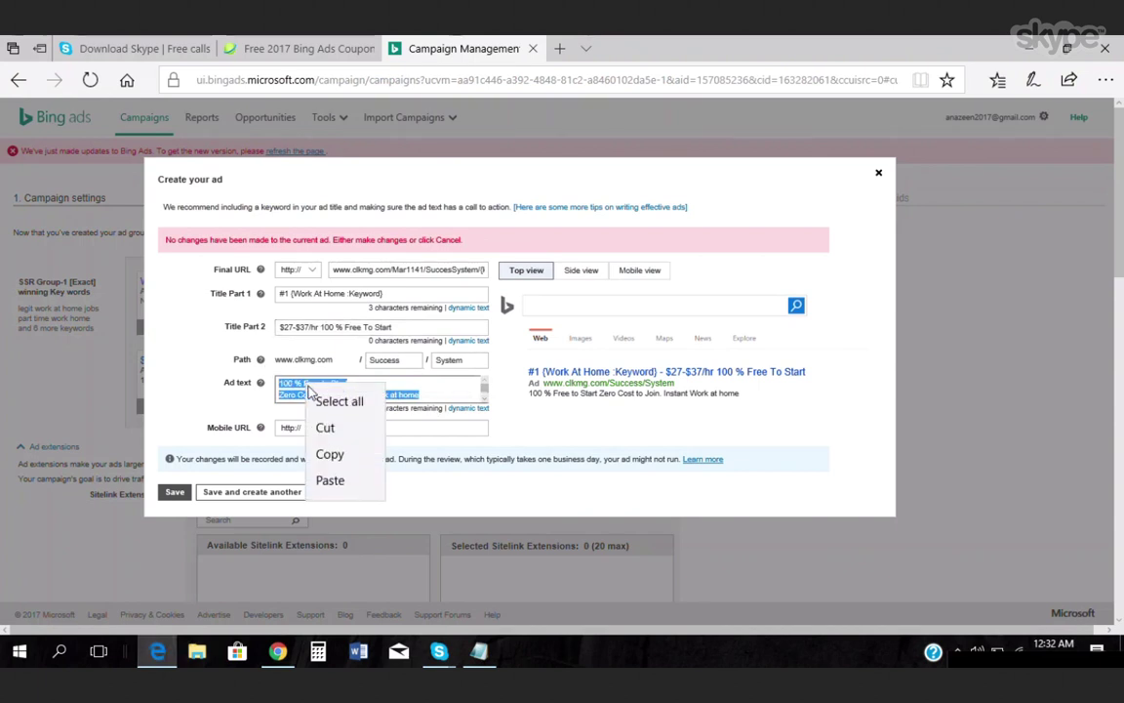
pyautogui.click(333, 479)
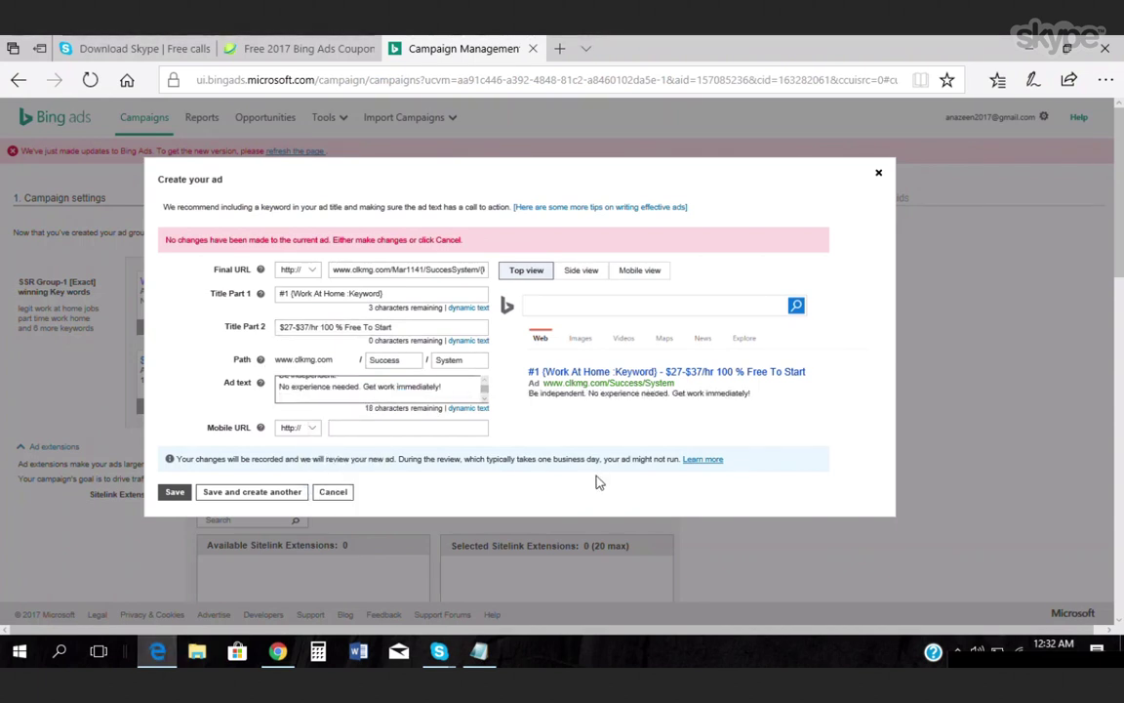
pyautogui.press('BackSpace')
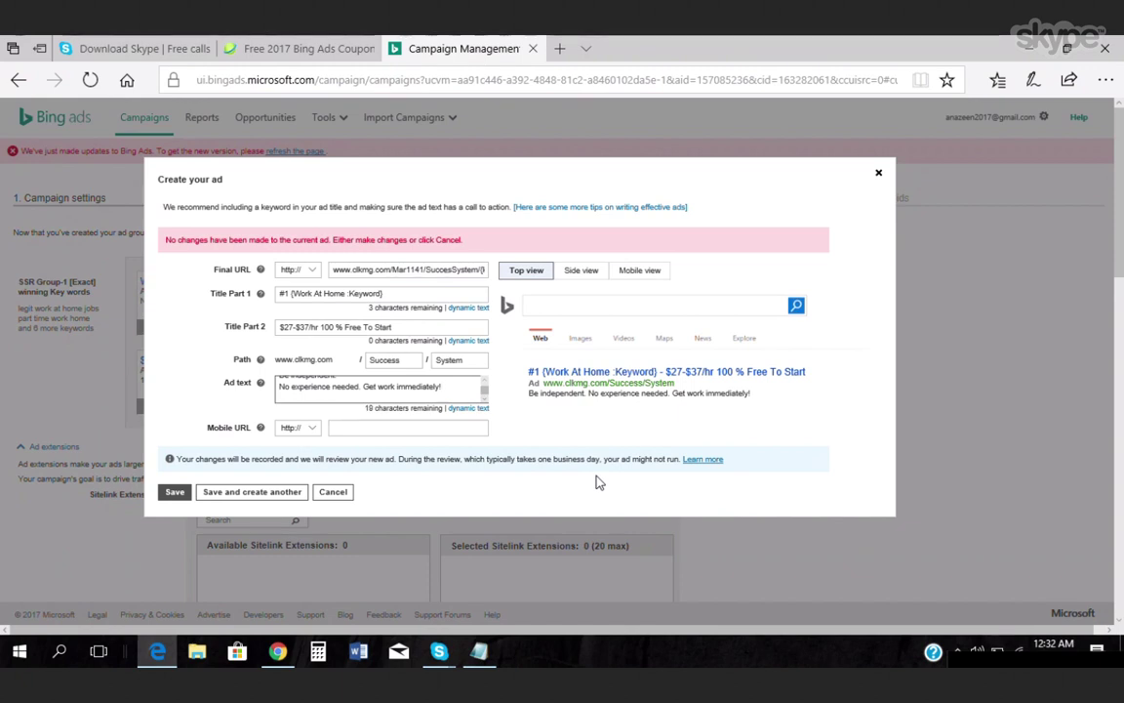
# Save the '#1 {Work At Home :Keyword}' ad and delete the duplicate '$50/hr Work From Home Jobs' ad in the second row.
pyautogui.click(174, 492)
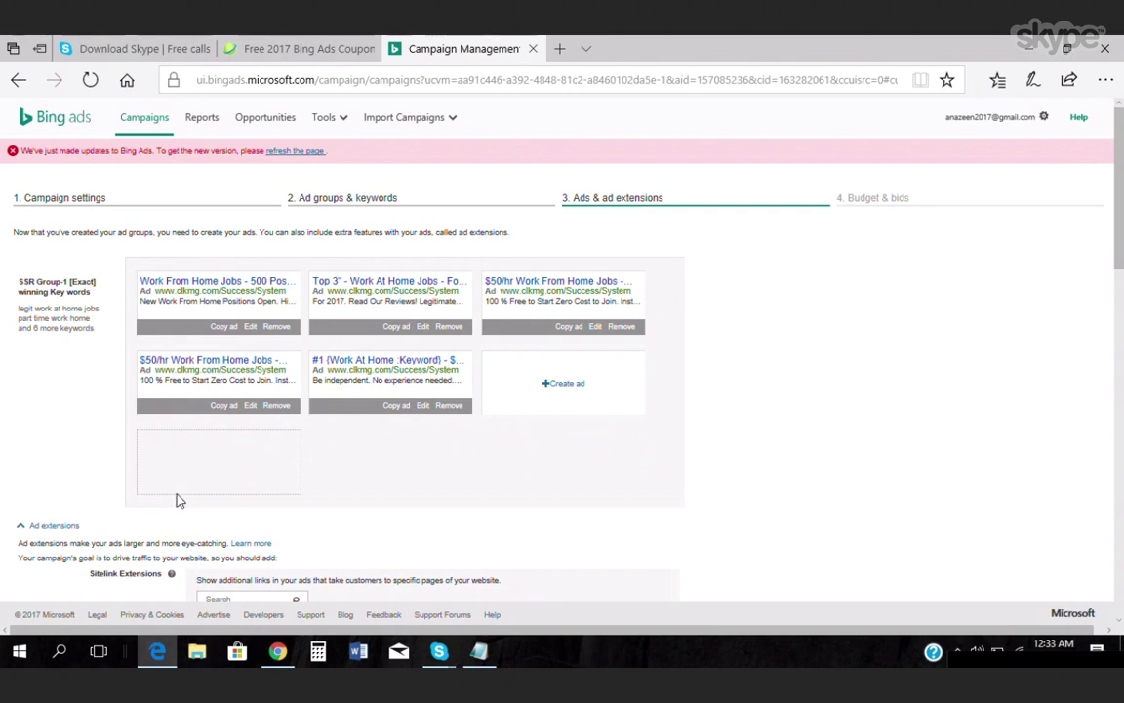
pyautogui.click(278, 406)
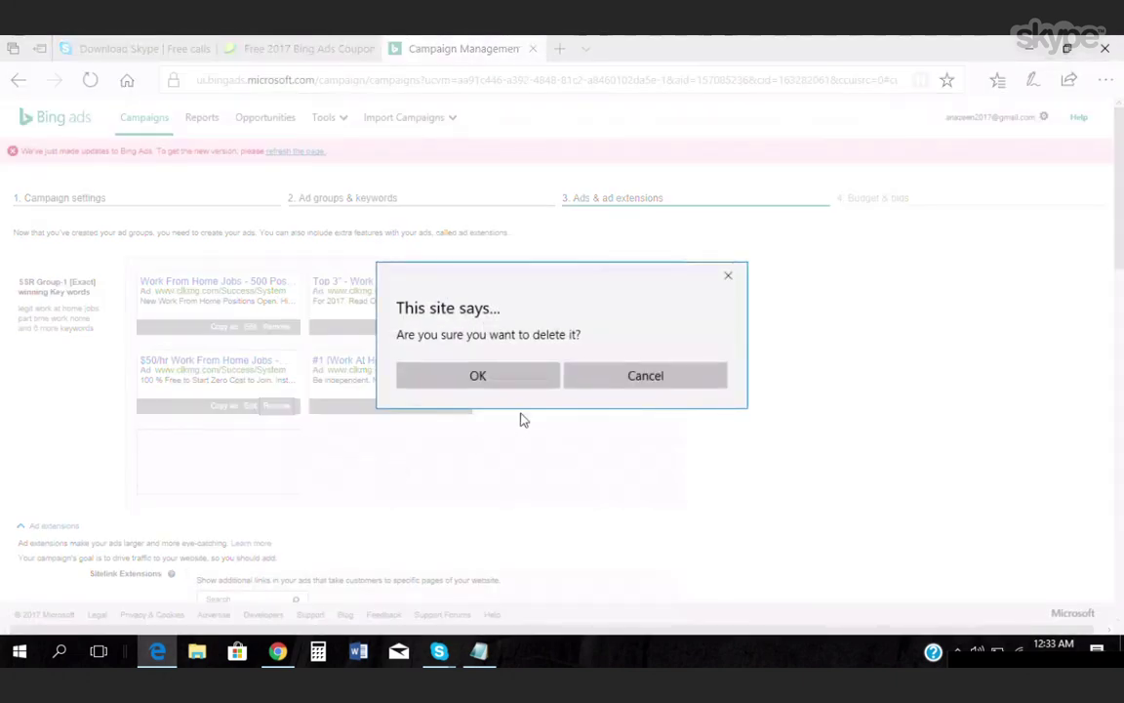
pyautogui.click(509, 380)
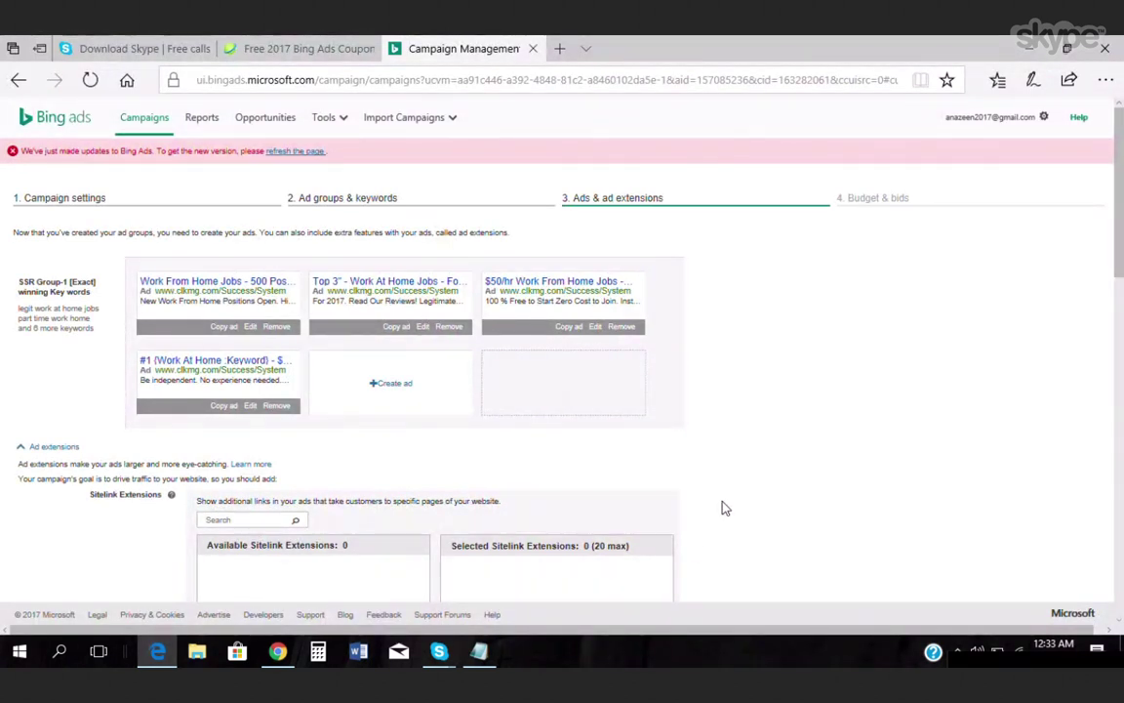
# Review the ads and ad extensions, leave the extensions empty, and save to continue to the budget and bids stage.
pyautogui.scroll(-3, 722, 508)
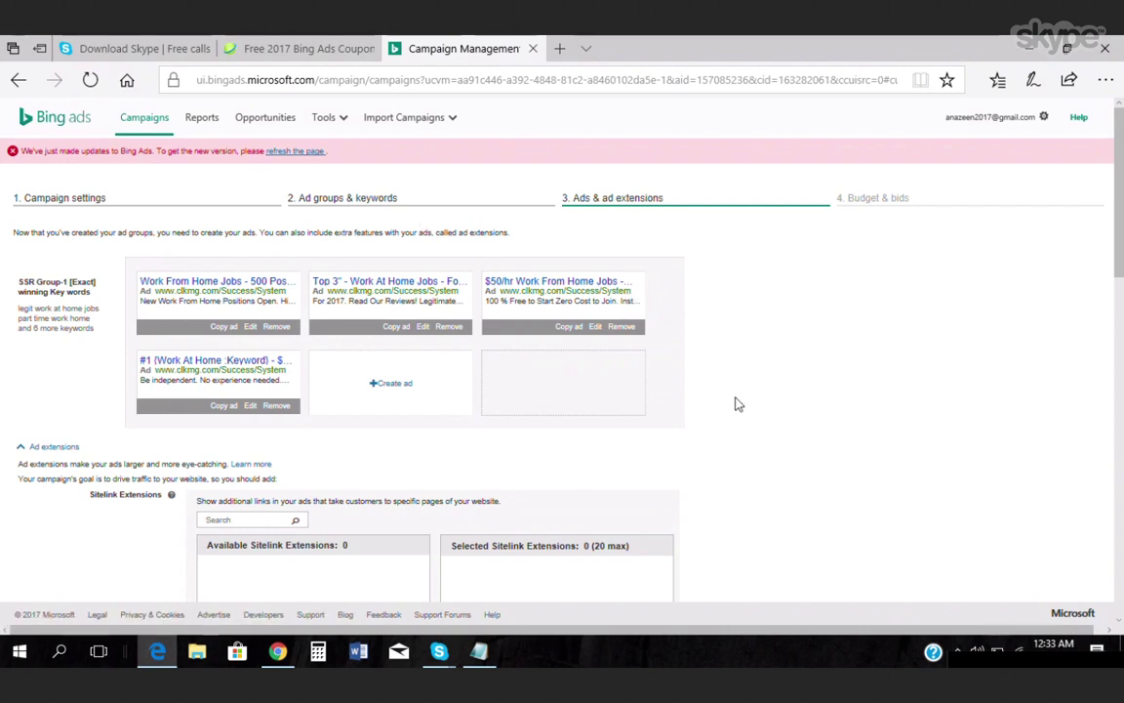
pyautogui.scroll(-3, 737, 403)
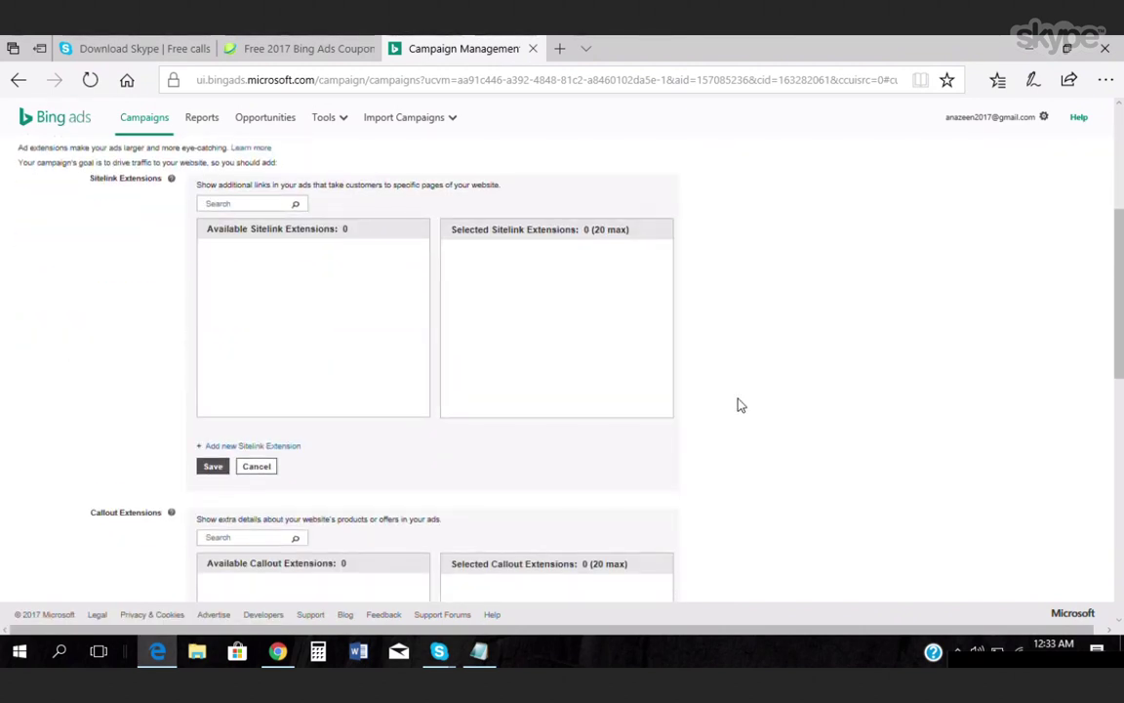
pyautogui.scroll(1, 741, 404)
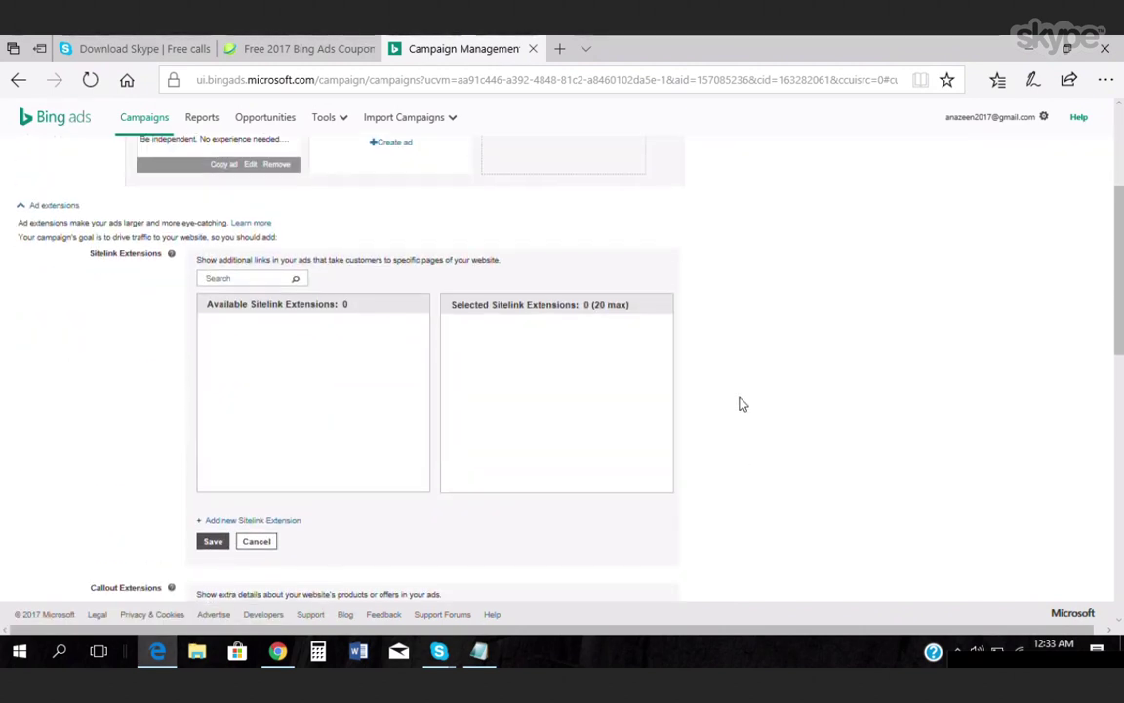
pyautogui.scroll(1, 741, 404)
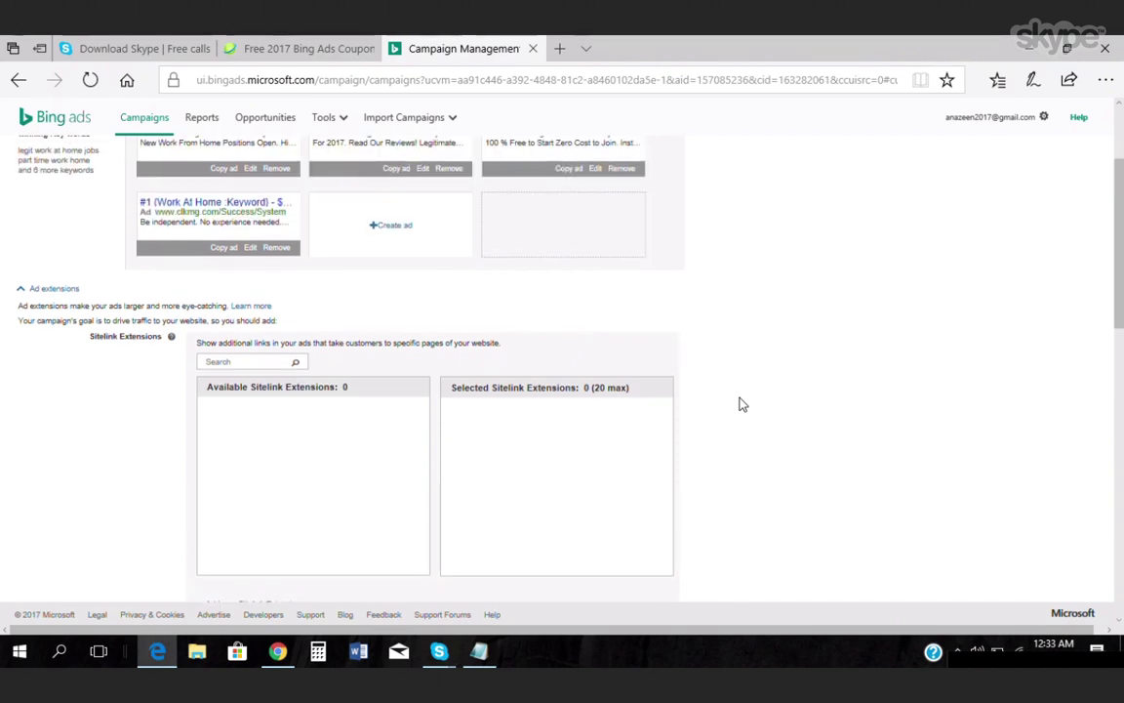
pyautogui.scroll(-2, 740, 404)
pyautogui.scroll(-2, 740, 404)
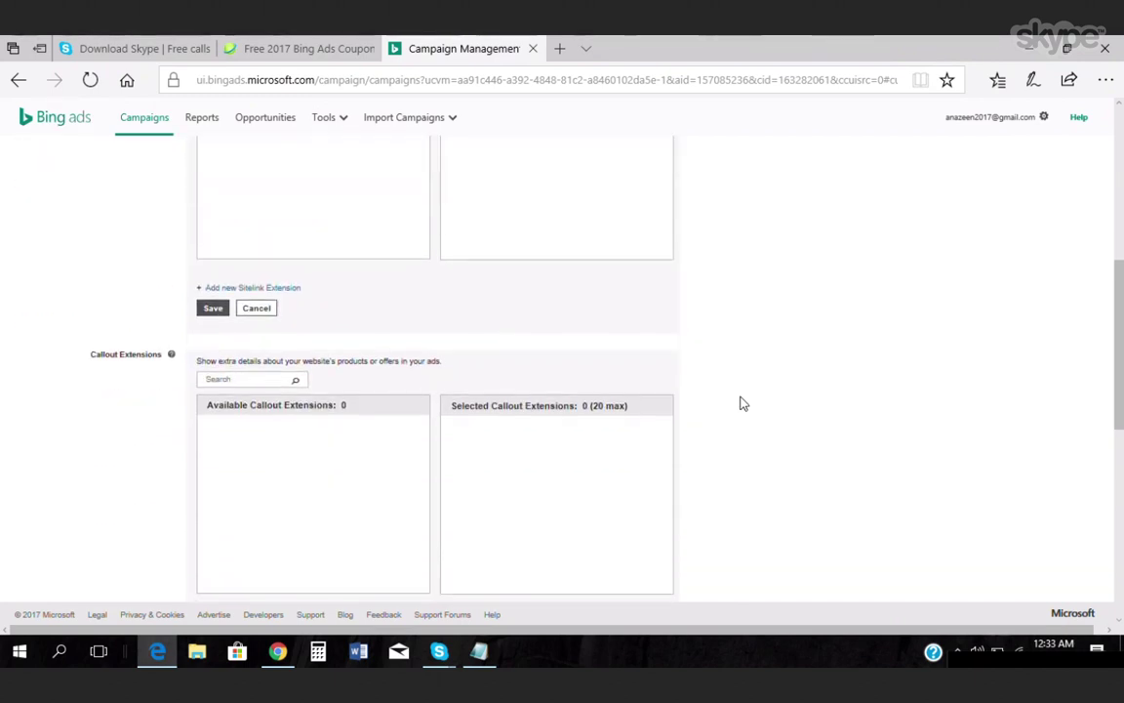
pyautogui.scroll(-1, 741, 404)
pyautogui.scroll(-6, 740, 404)
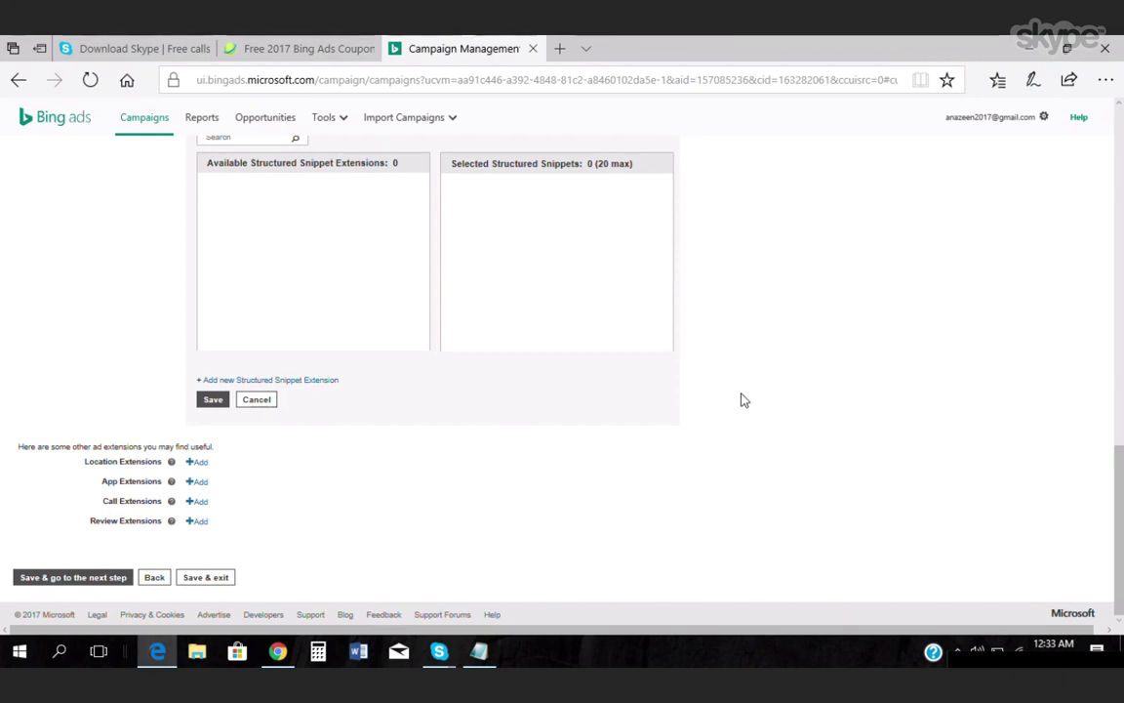
pyautogui.click(68, 580)
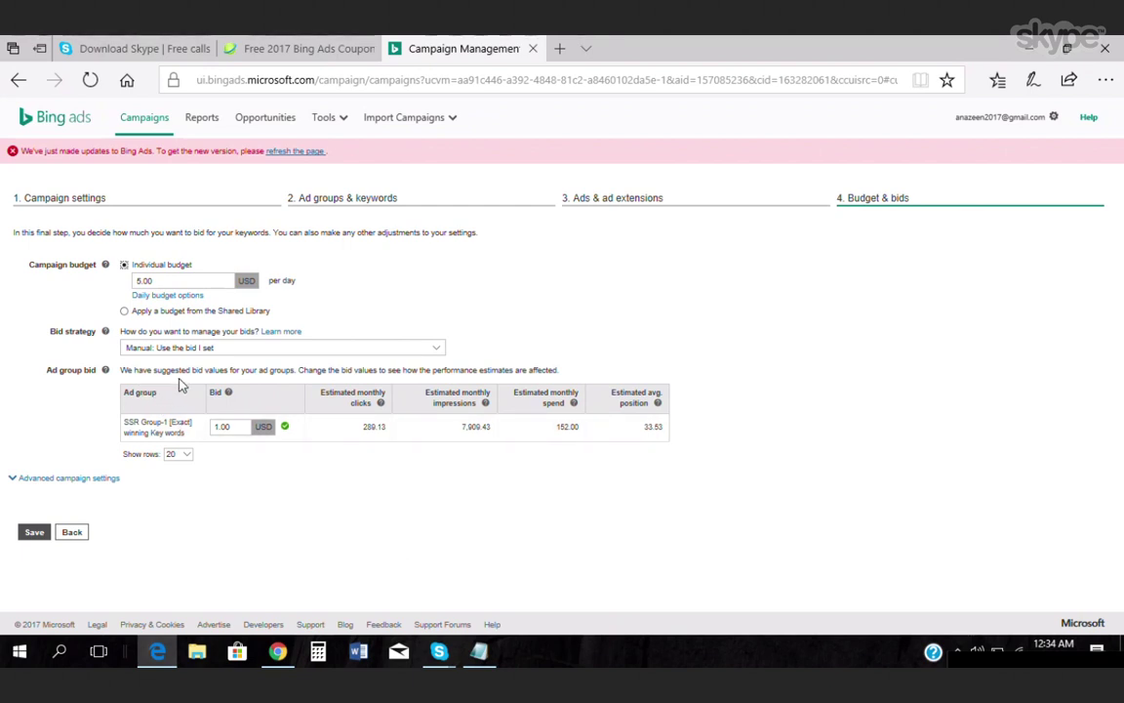
# Set the bid for the SSR Group-1 [Exact] ad group to 0.20 USD and read the alert beside it.
pyautogui.click(235, 429)
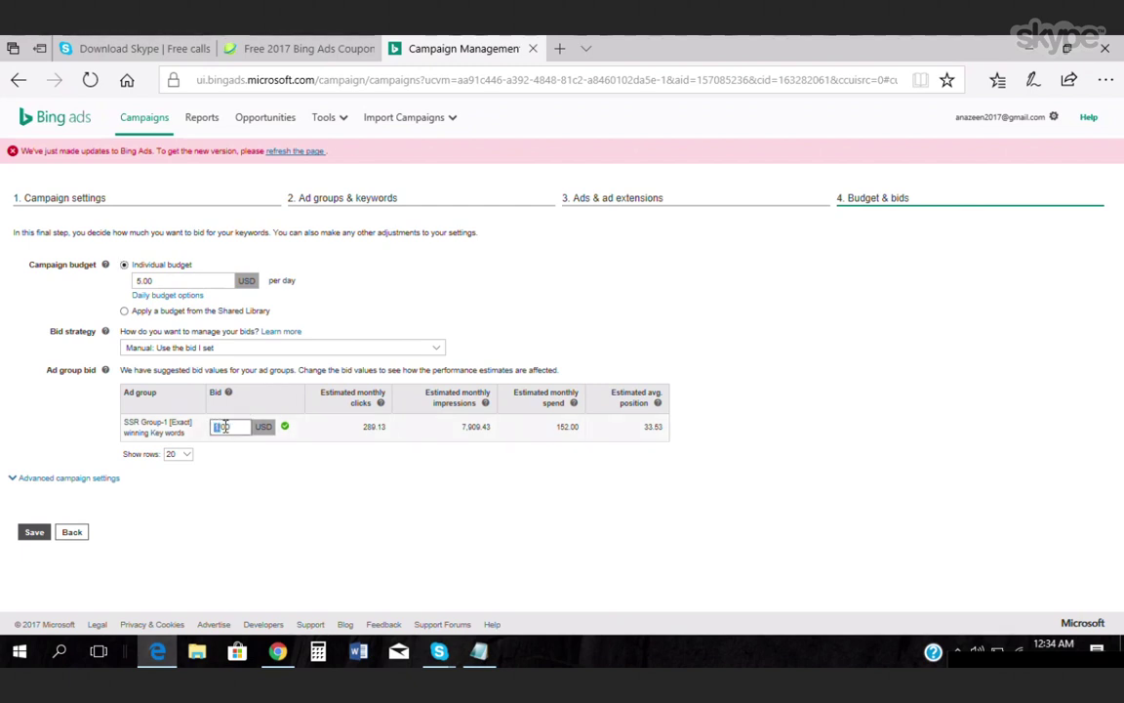
pyautogui.moveTo(225, 427); pyautogui.dragTo(242, 427)
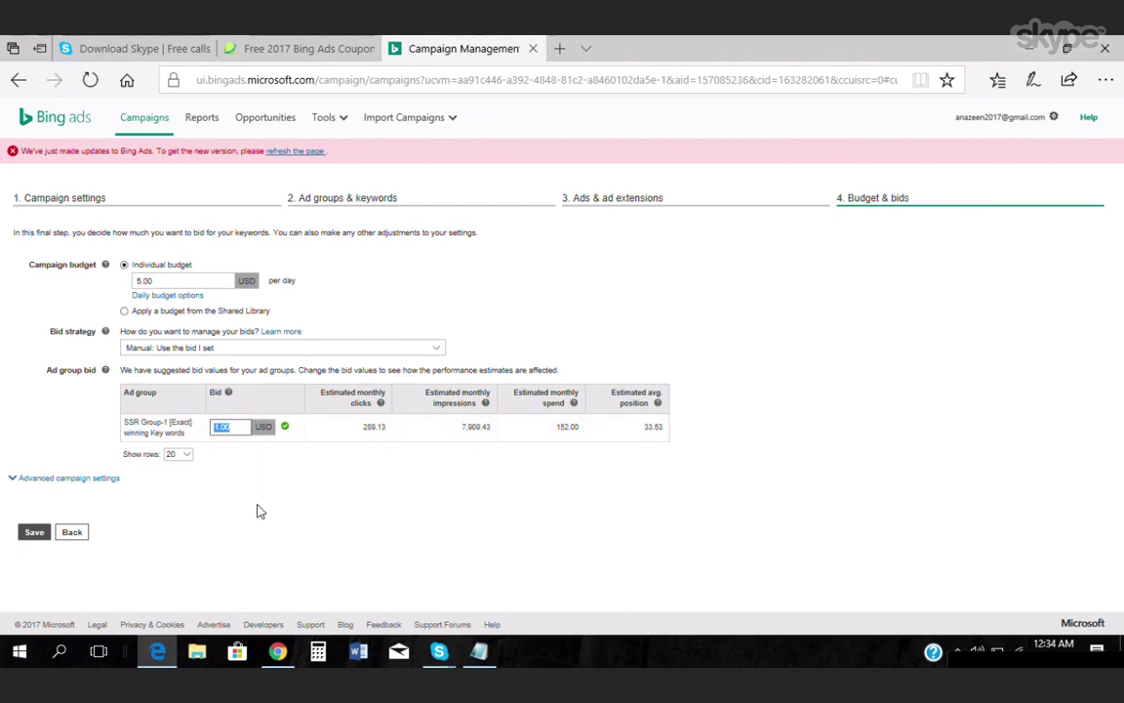
pyautogui.write('0.20')
pyautogui.click(285, 506)
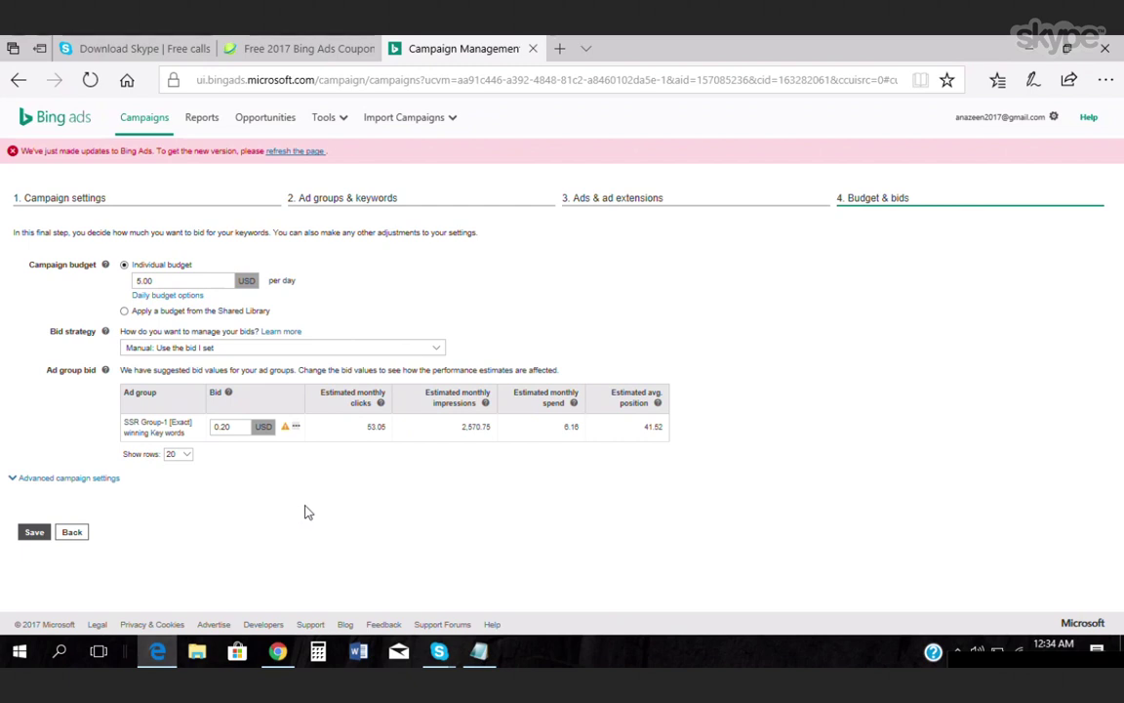
pyautogui.click(298, 432)
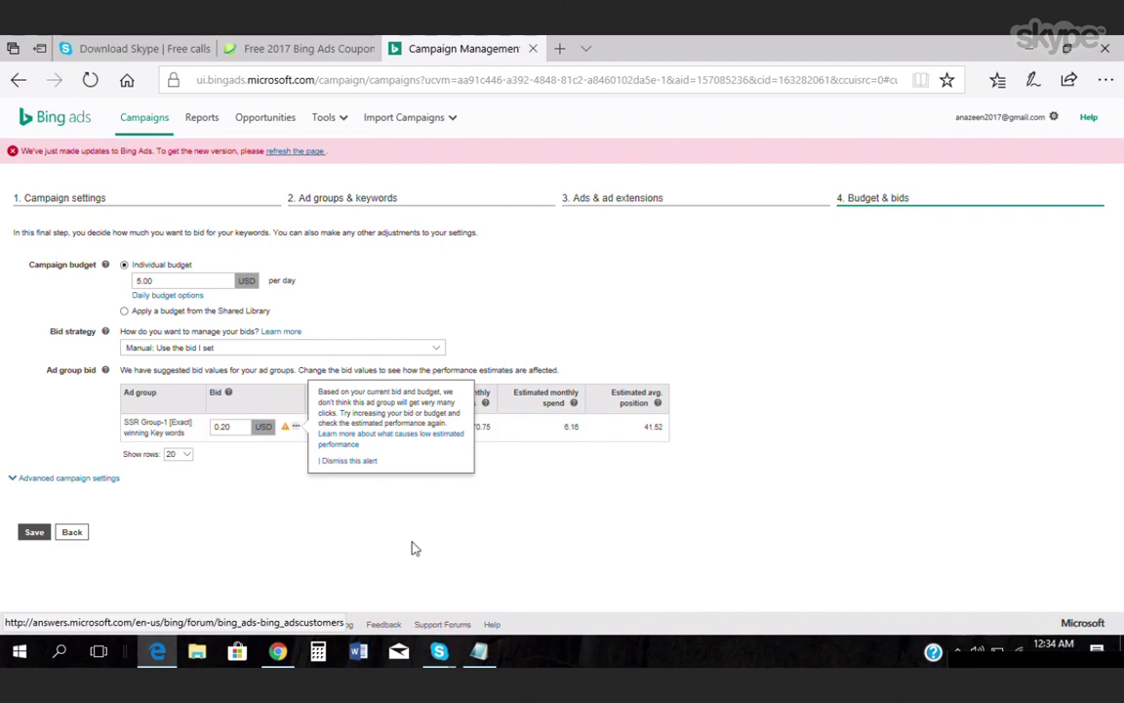
pyautogui.click(356, 556)
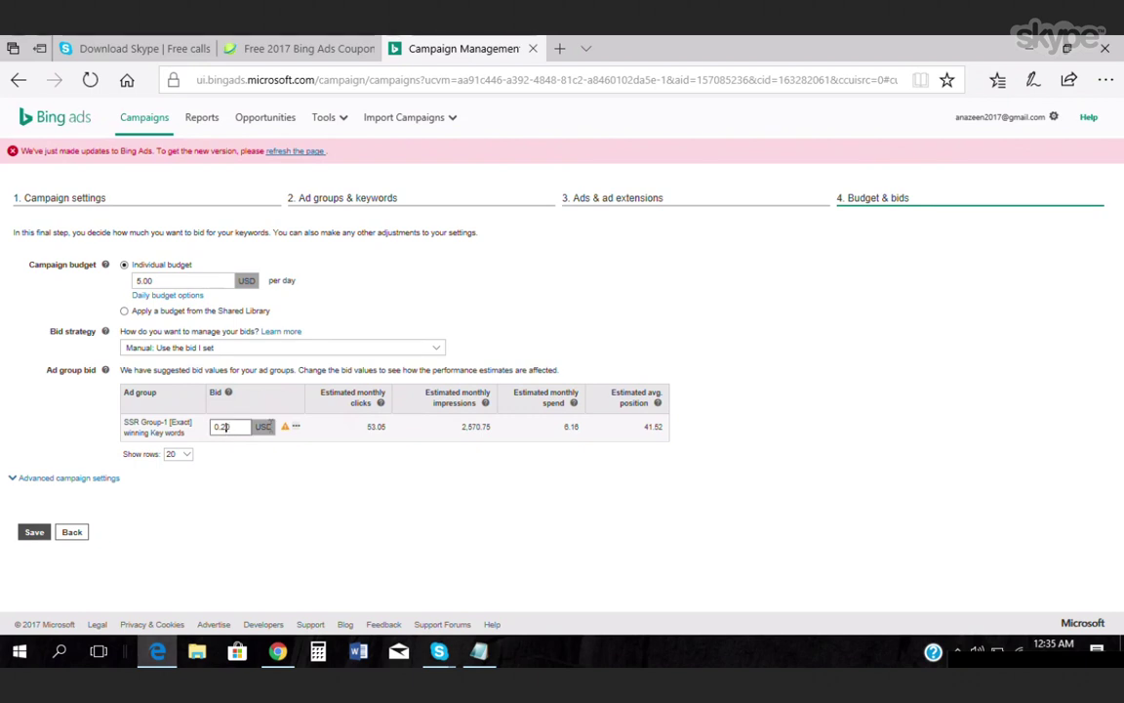
# Set the SSR Group-1 [Exact] ad group bid to 0.30 USD.
pyautogui.press('BackSpace')
pyautogui.write('3')
pyautogui.click(294, 497)
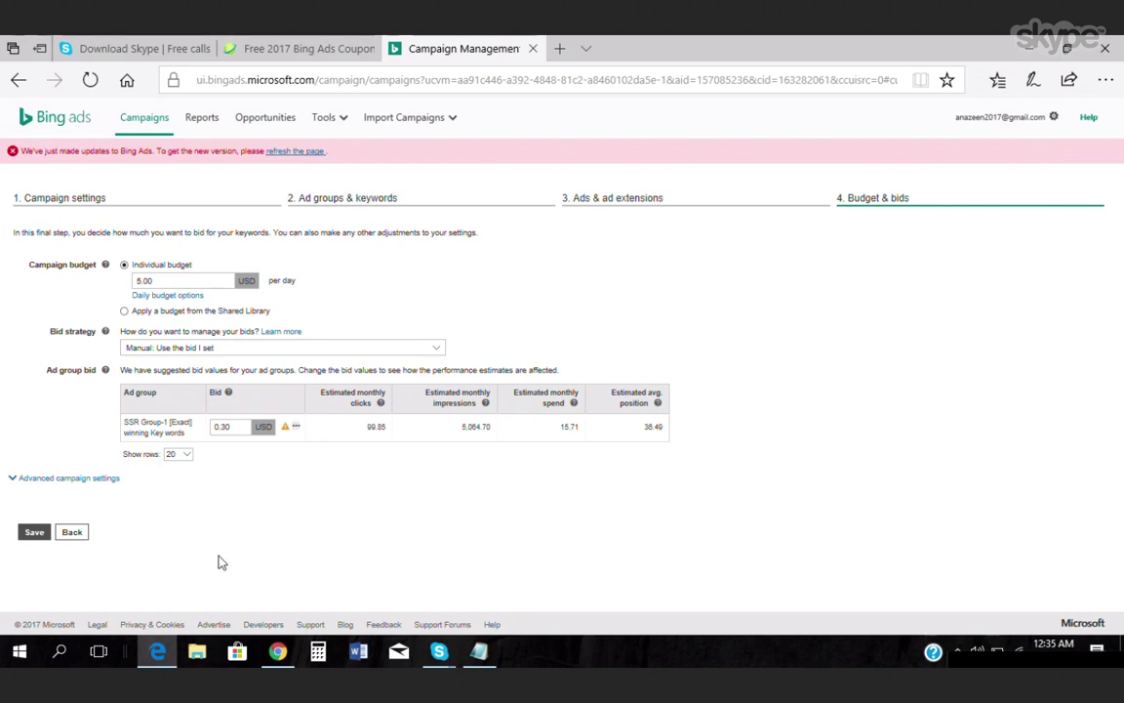
# Examine the location, ad schedule and device targeting options in the advanced campaign settings.
pyautogui.click(71, 478)
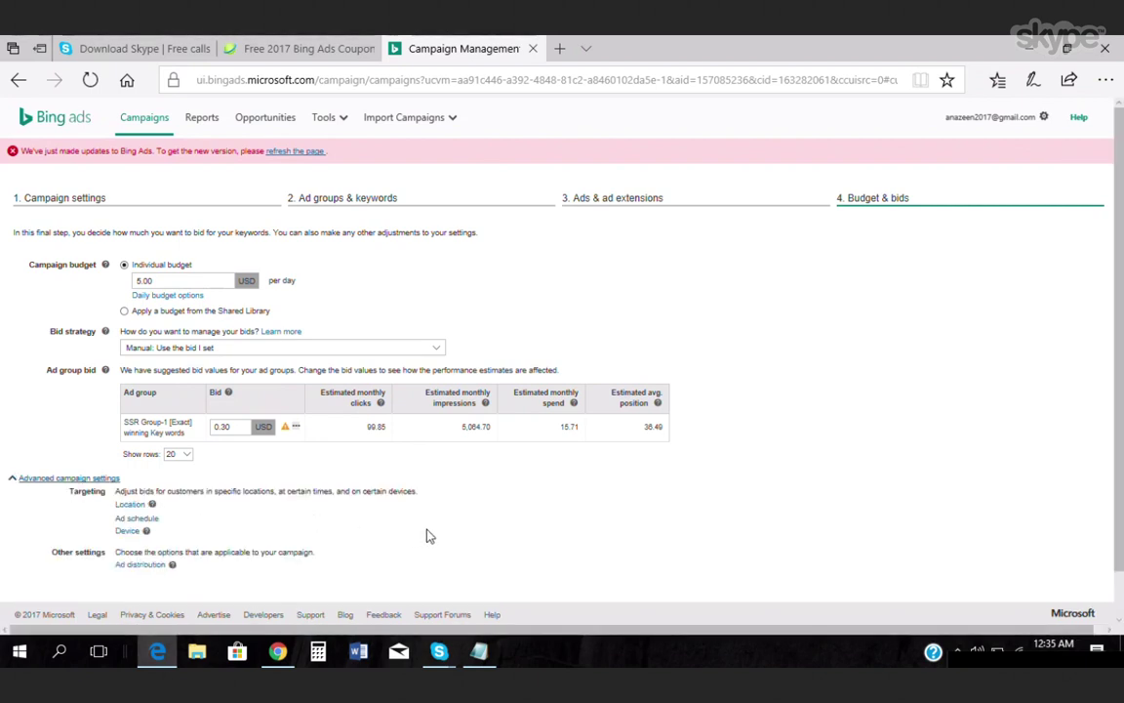
pyautogui.click(129, 506)
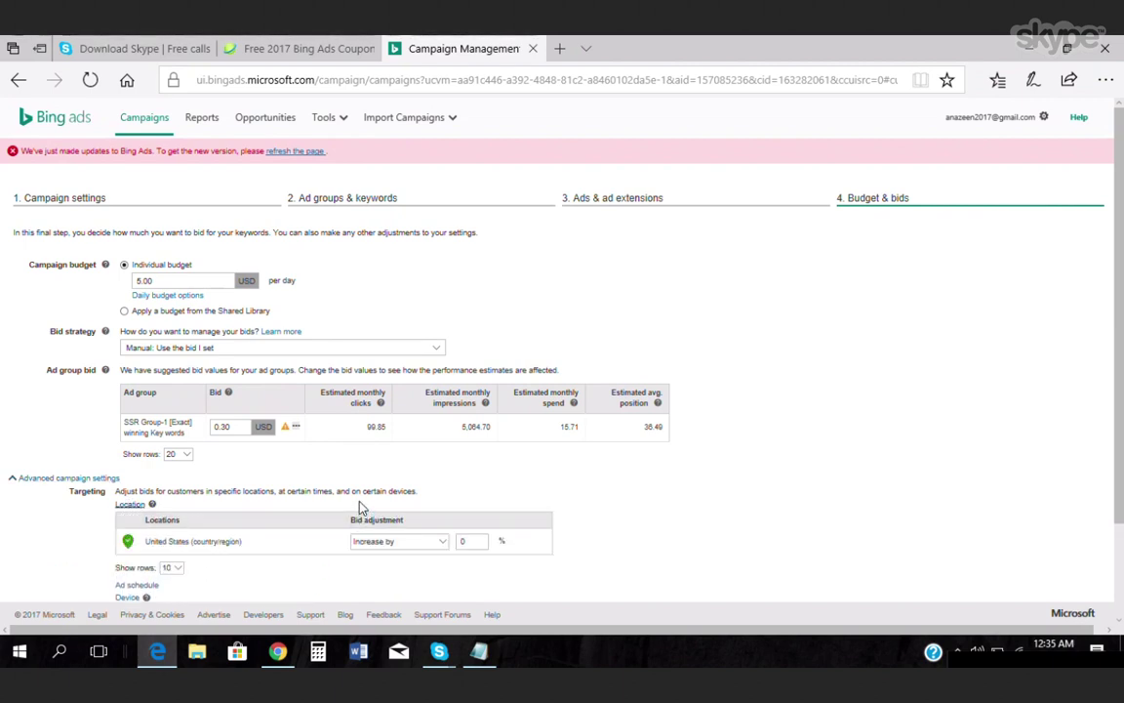
pyautogui.scroll(-2, 403, 478)
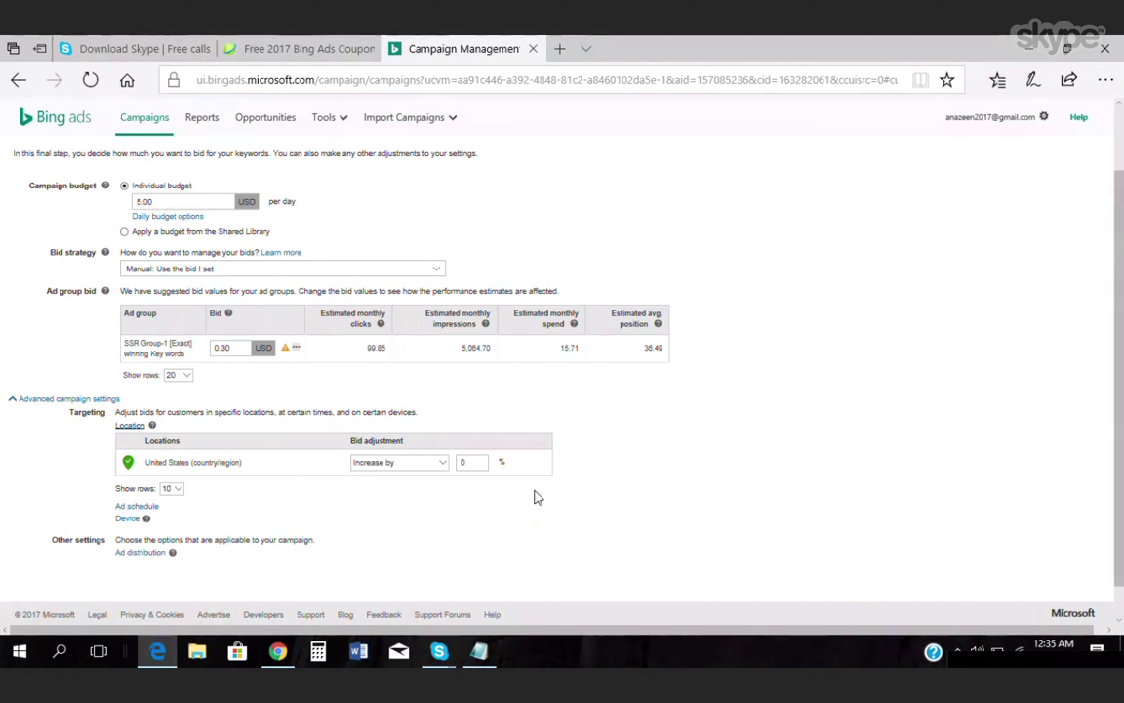
pyautogui.click(131, 426)
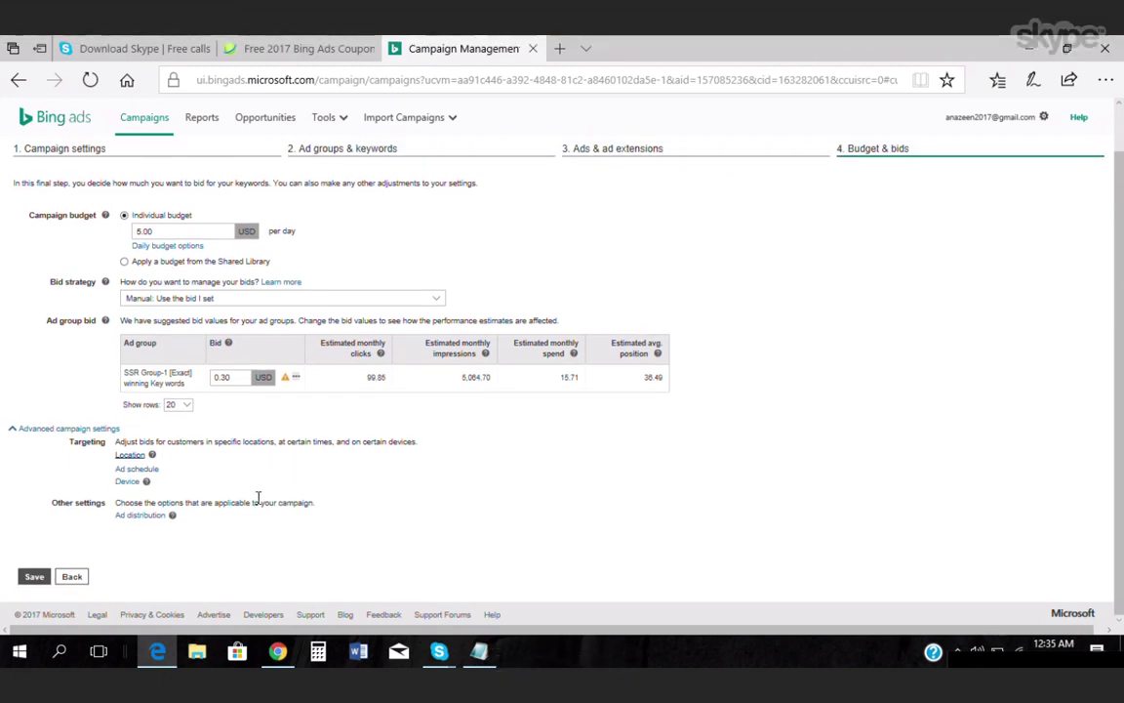
pyautogui.click(147, 470)
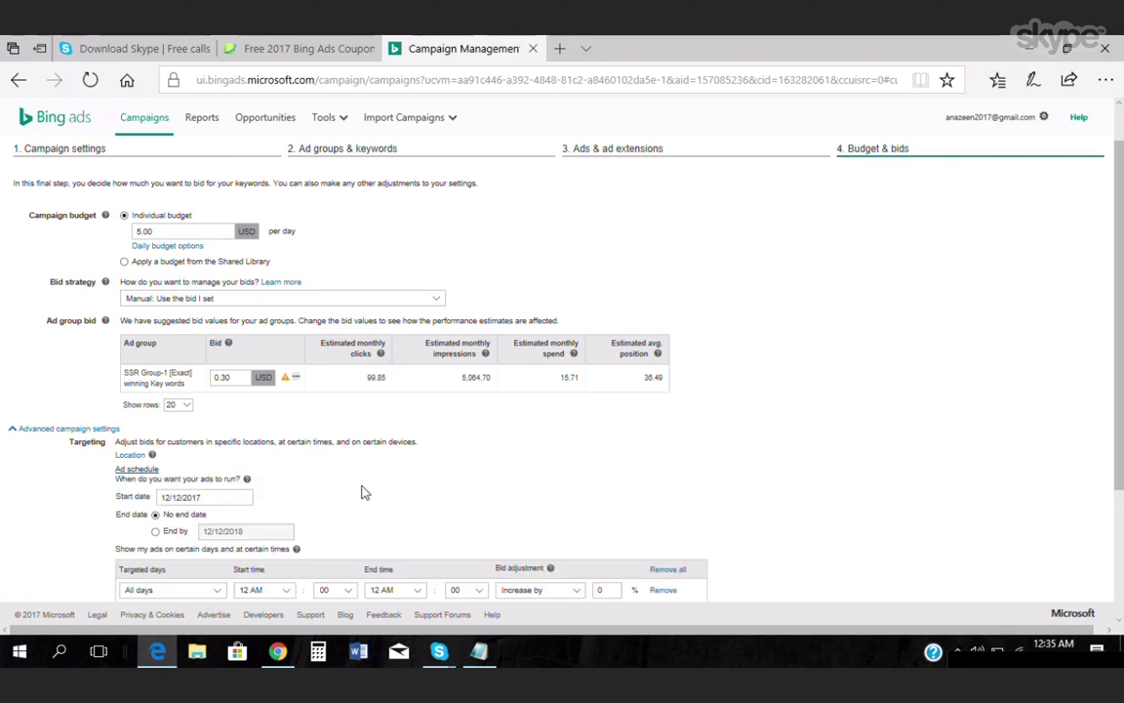
pyautogui.scroll(-1, 363, 491)
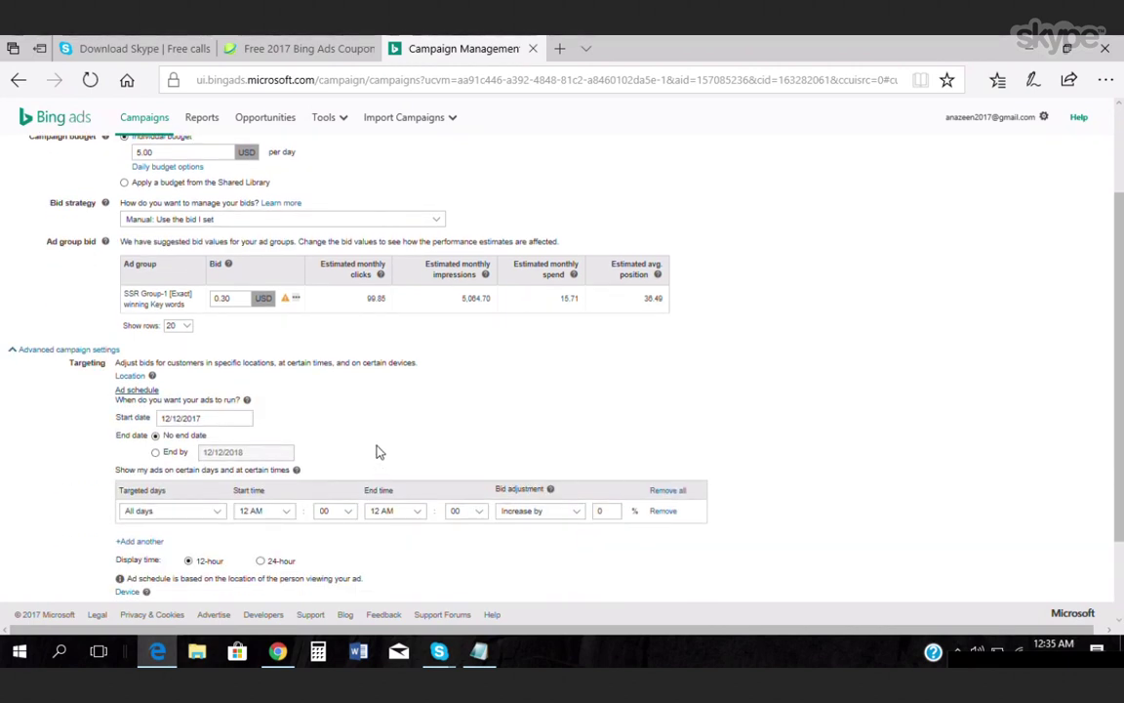
pyautogui.scroll(-1, 380, 451)
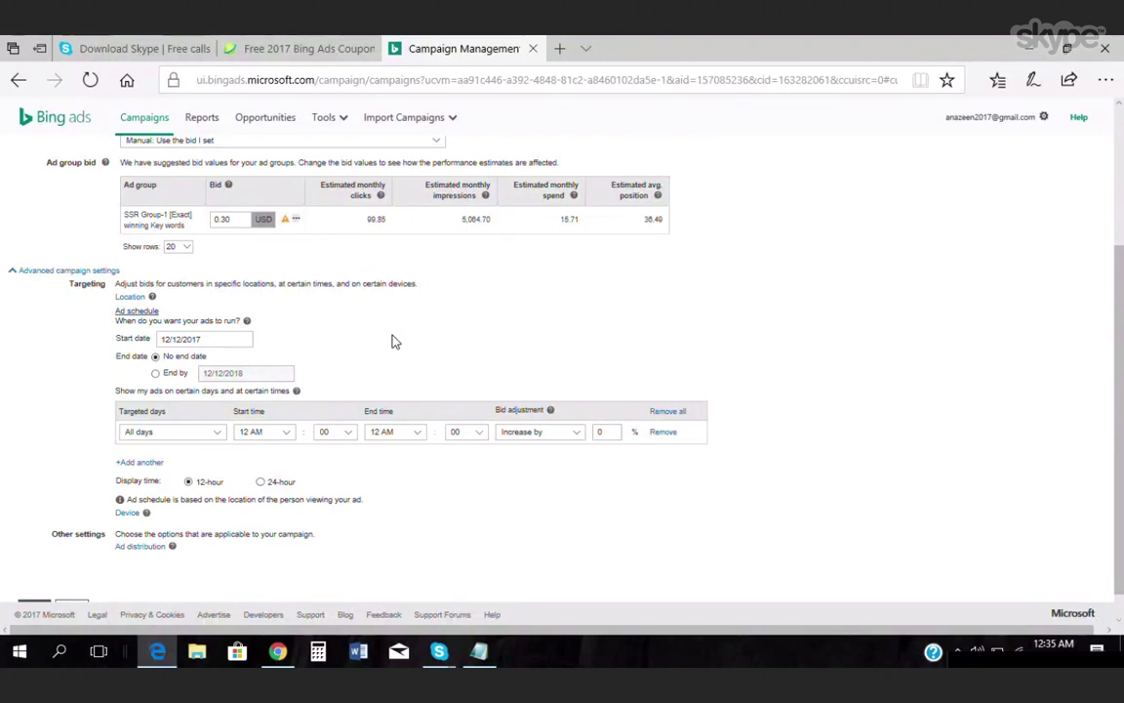
pyautogui.click(136, 310)
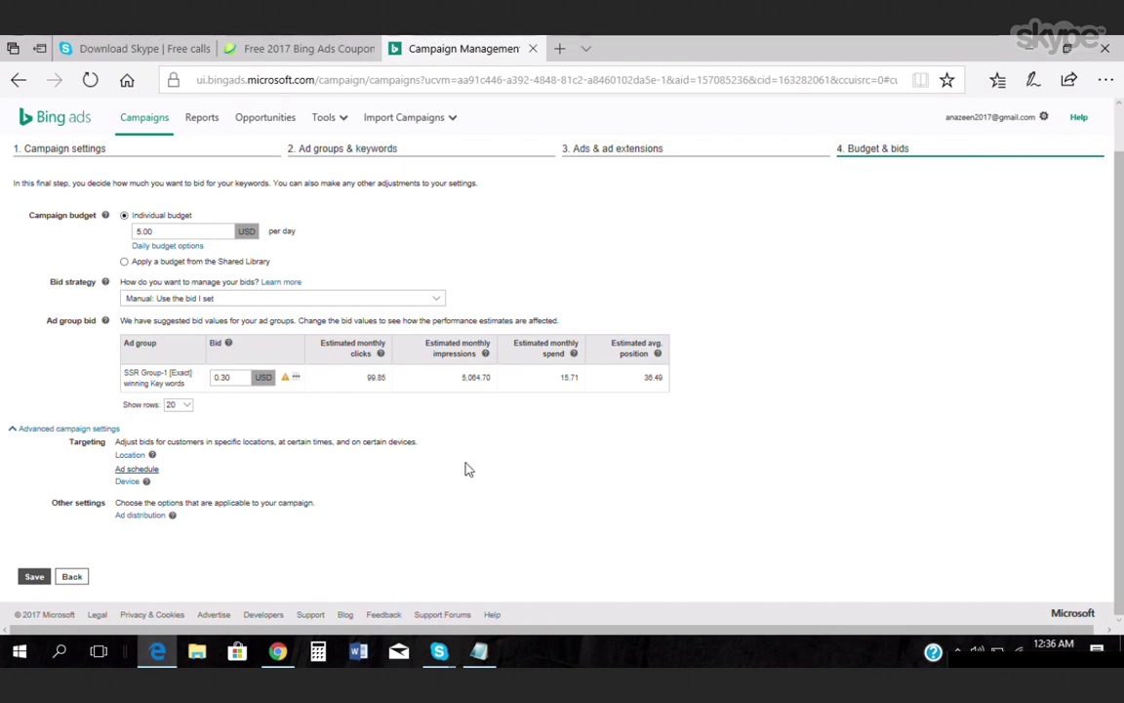
pyautogui.click(125, 481)
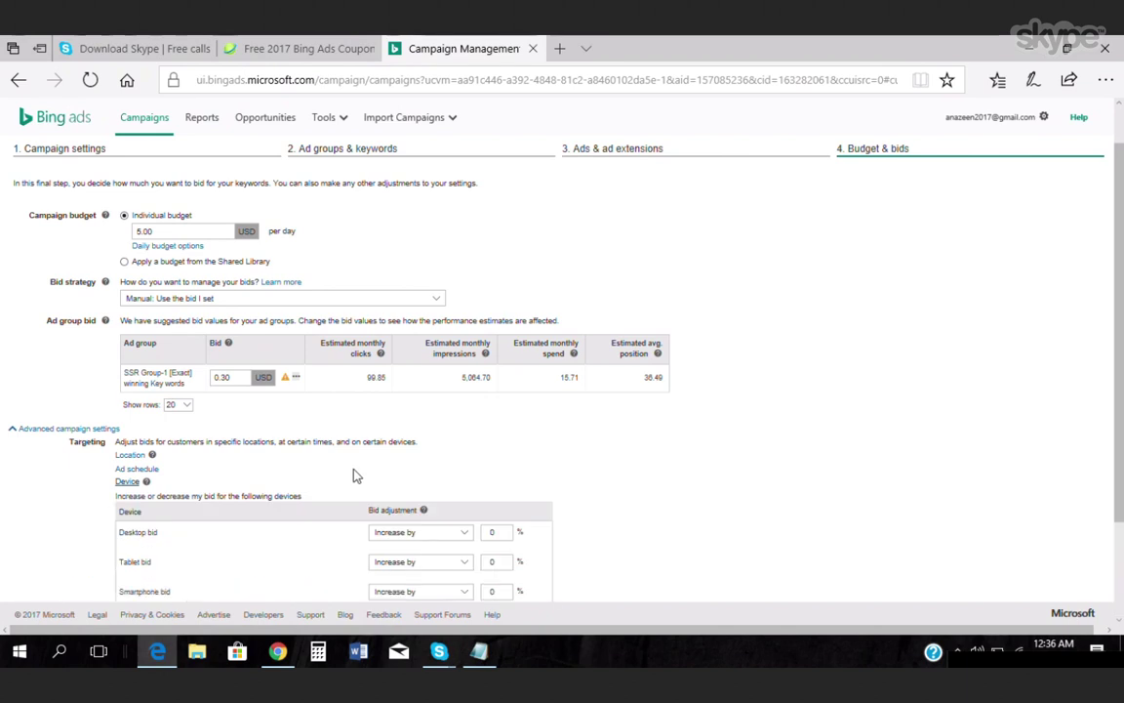
pyautogui.scroll(-2, 357, 474)
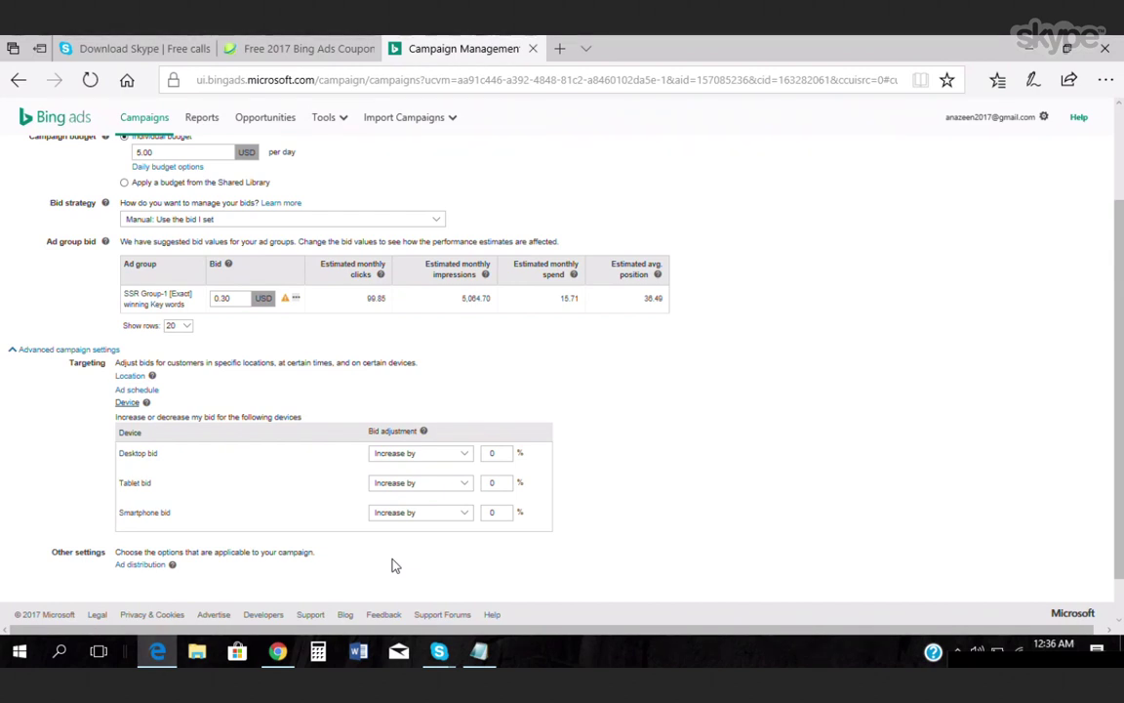
pyautogui.scroll(-1, 394, 564)
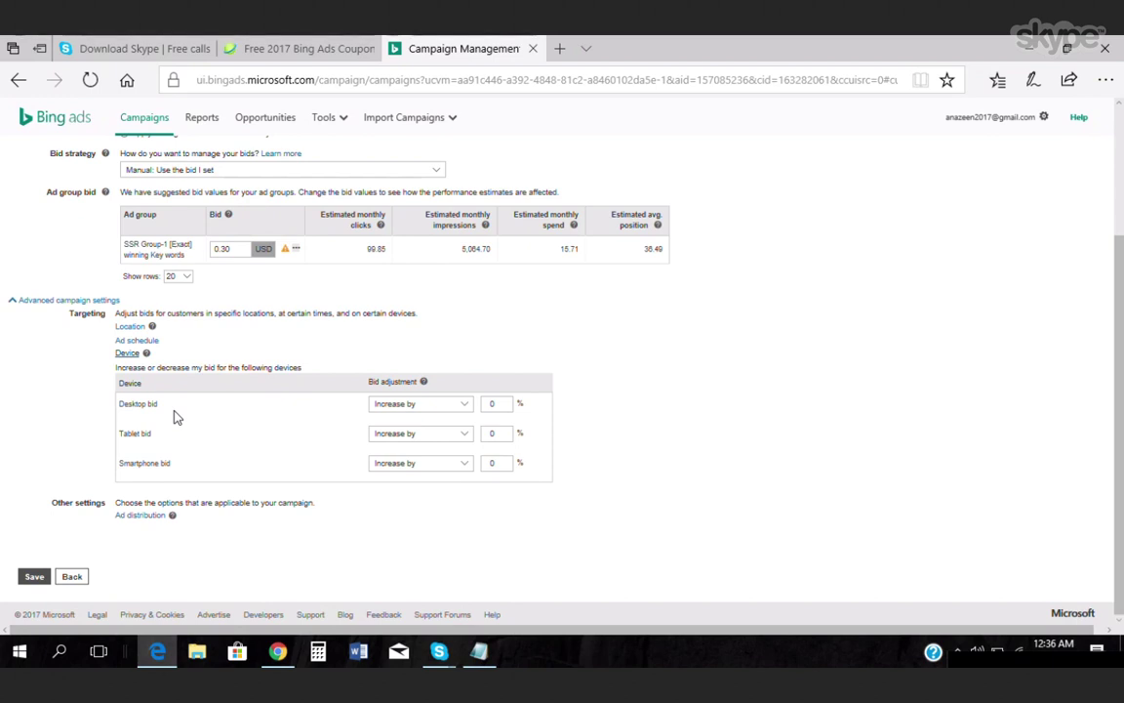
pyautogui.click(128, 354)
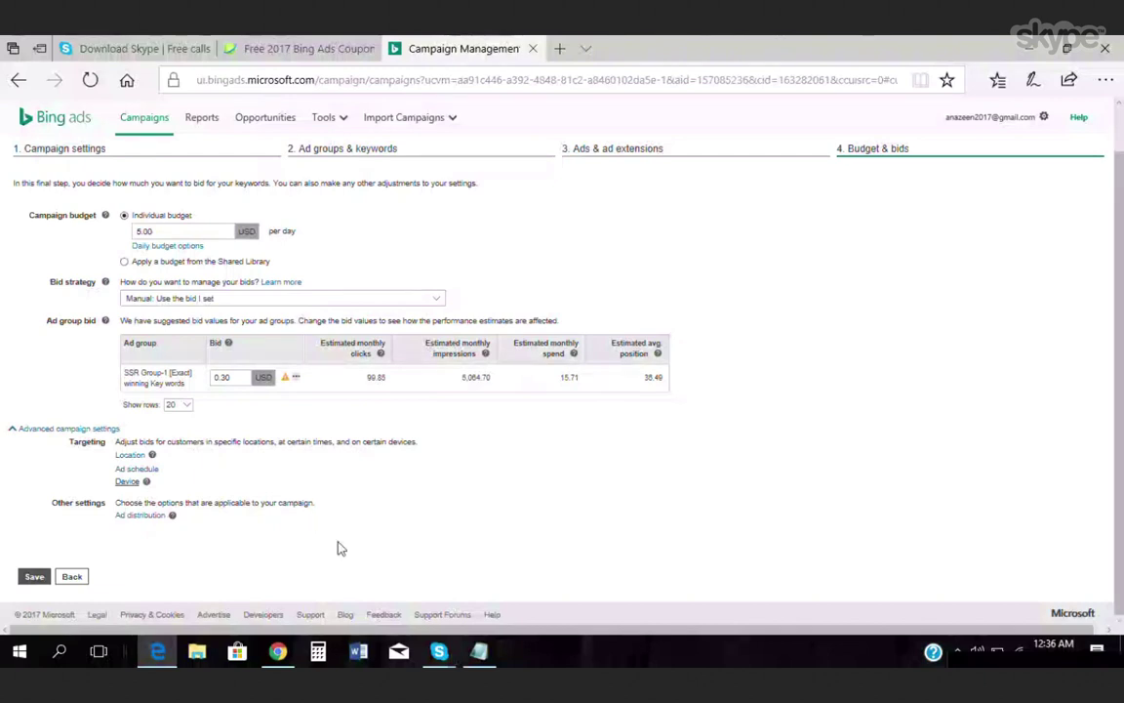
# Review the ad distribution options, keep all search networks selected, and save the campaign.
pyautogui.click(154, 517)
pyautogui.scroll(-1, 375, 493)
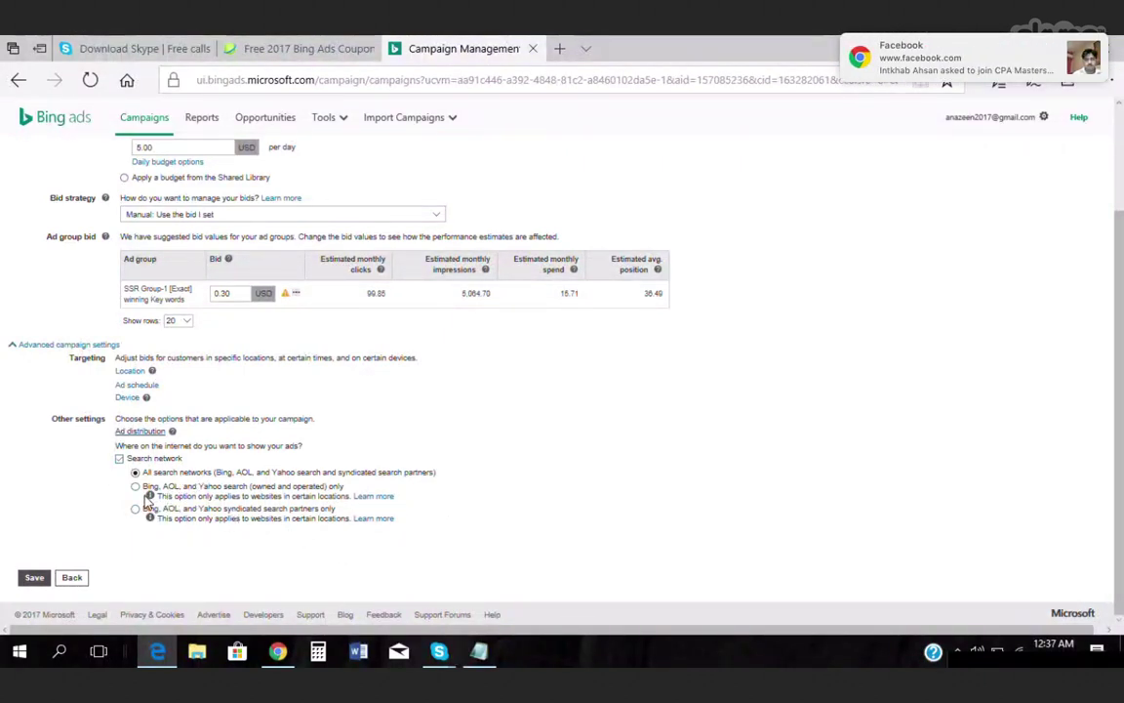
pyautogui.click(34, 577)
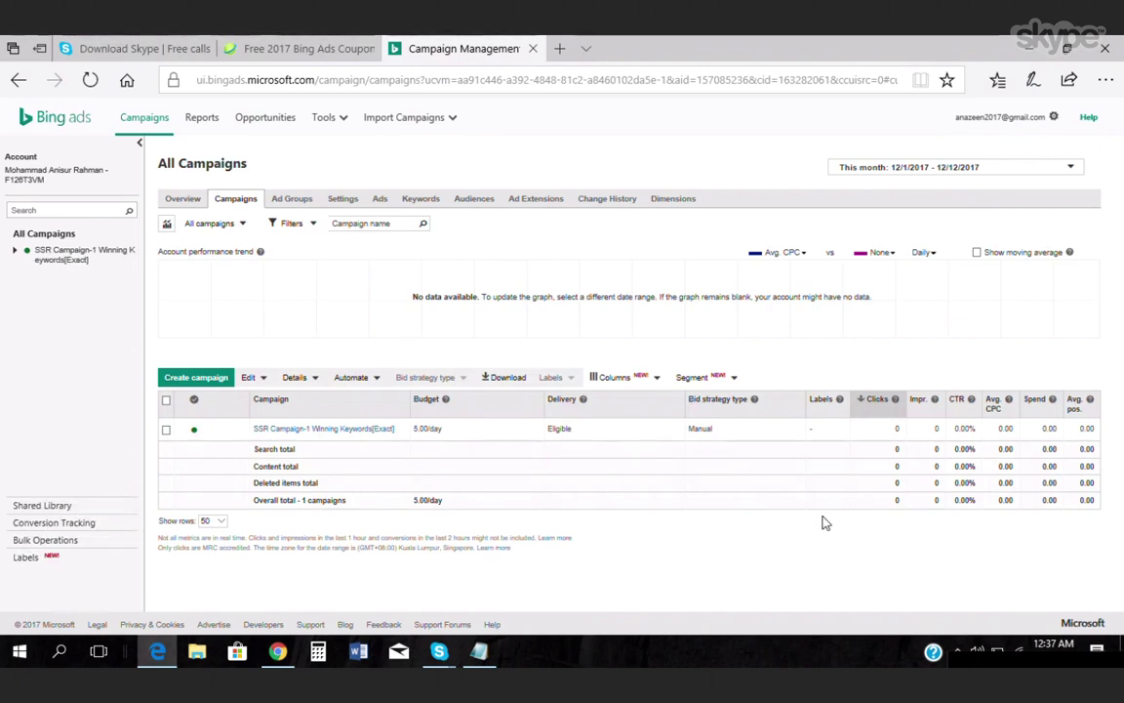
# Change the match type of all the campaign's keywords from broad match to phrase match and check the keyword list.
pyautogui.click(430, 202)
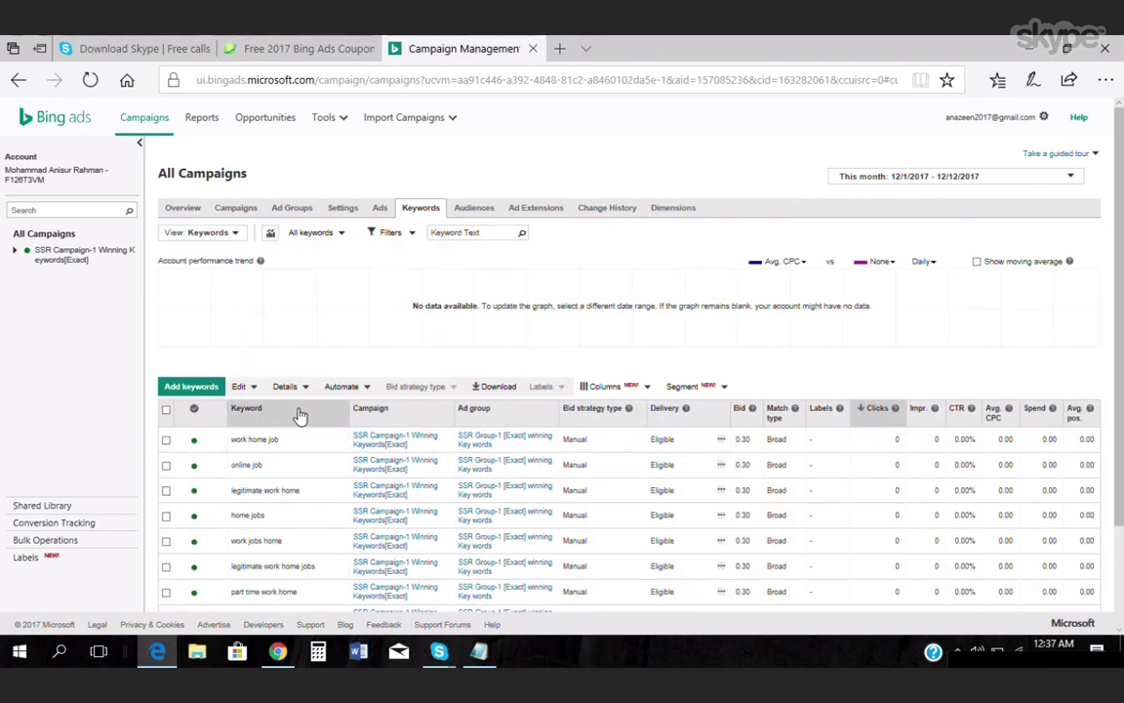
pyautogui.scroll(-2, 297, 410)
pyautogui.click(166, 329)
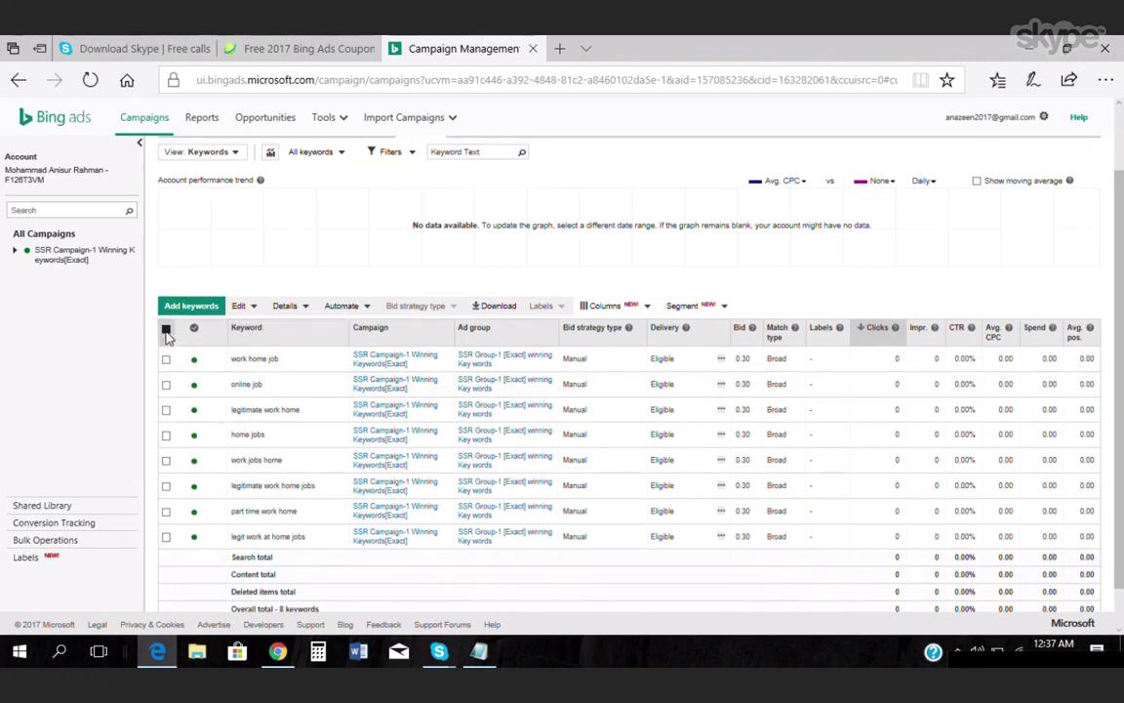
pyautogui.scroll(-1, 427, 583)
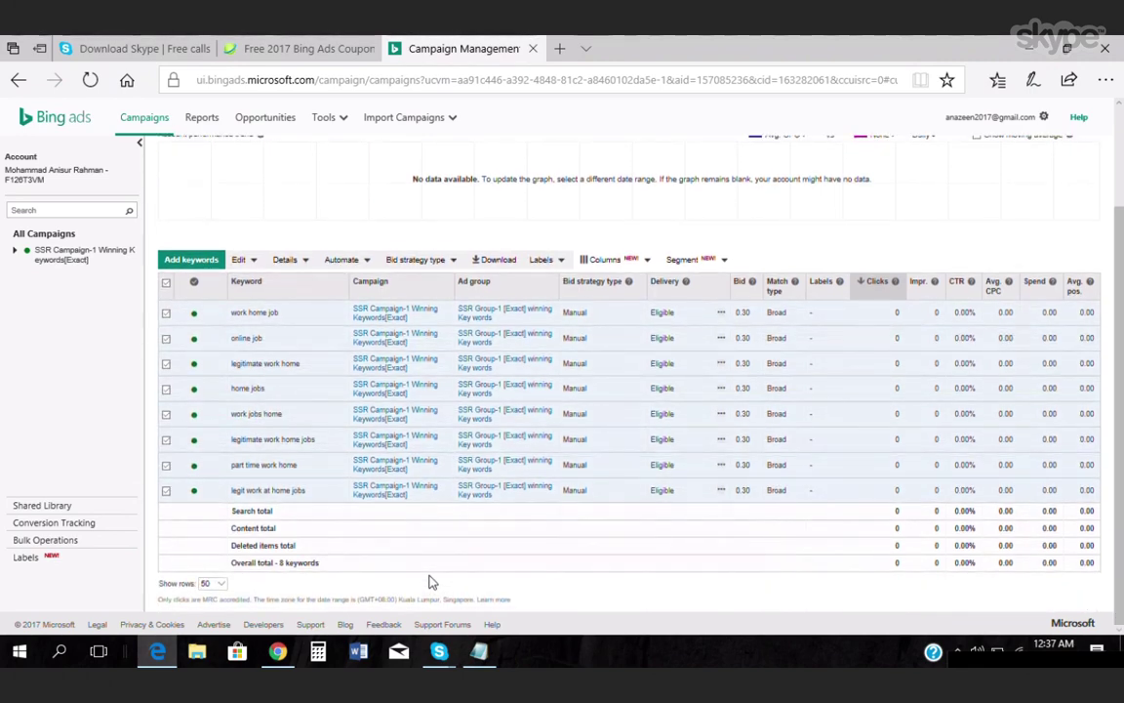
pyautogui.click(239, 261)
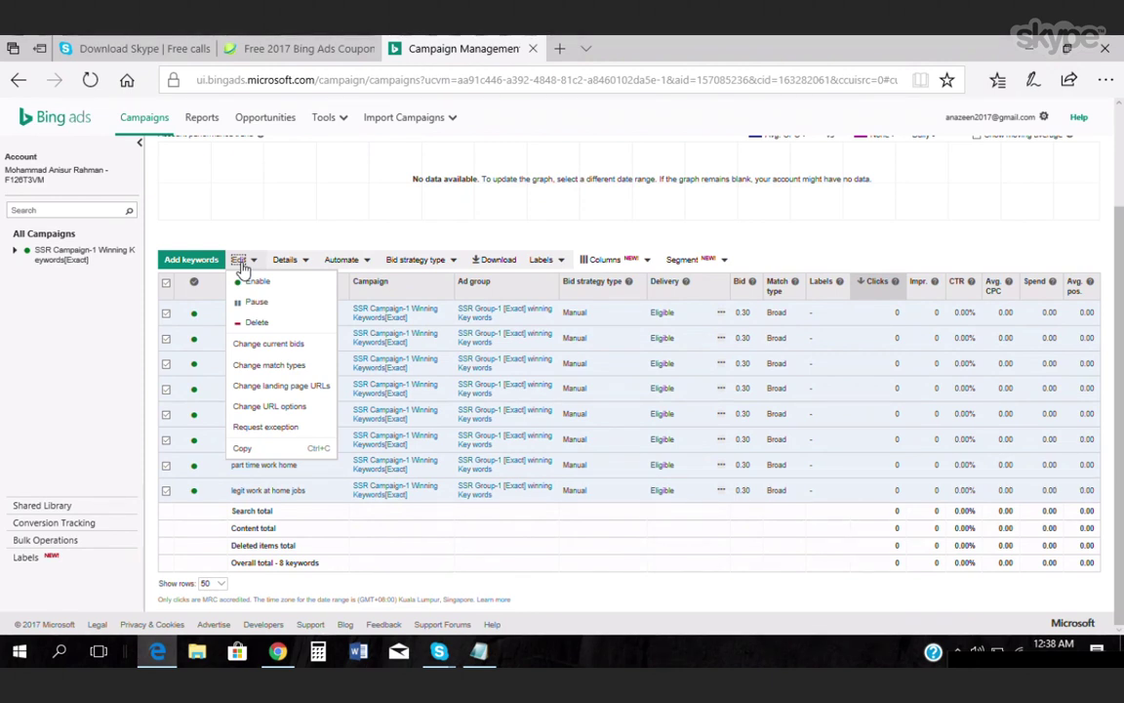
pyautogui.click(275, 366)
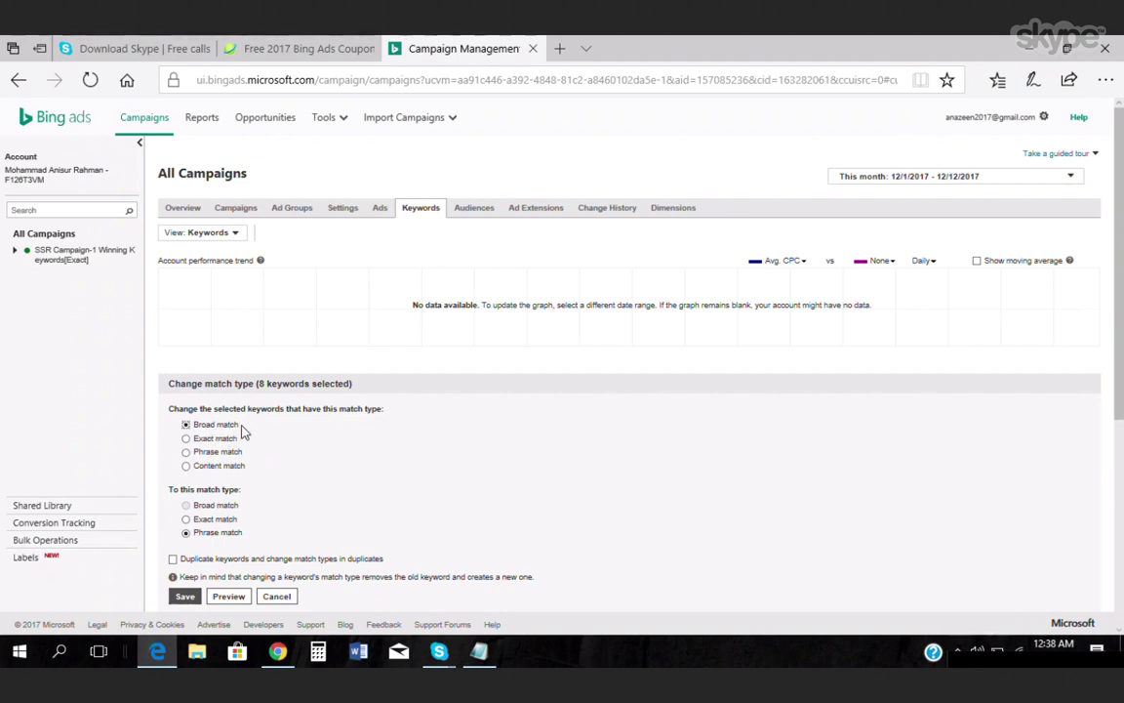
pyautogui.click(185, 597)
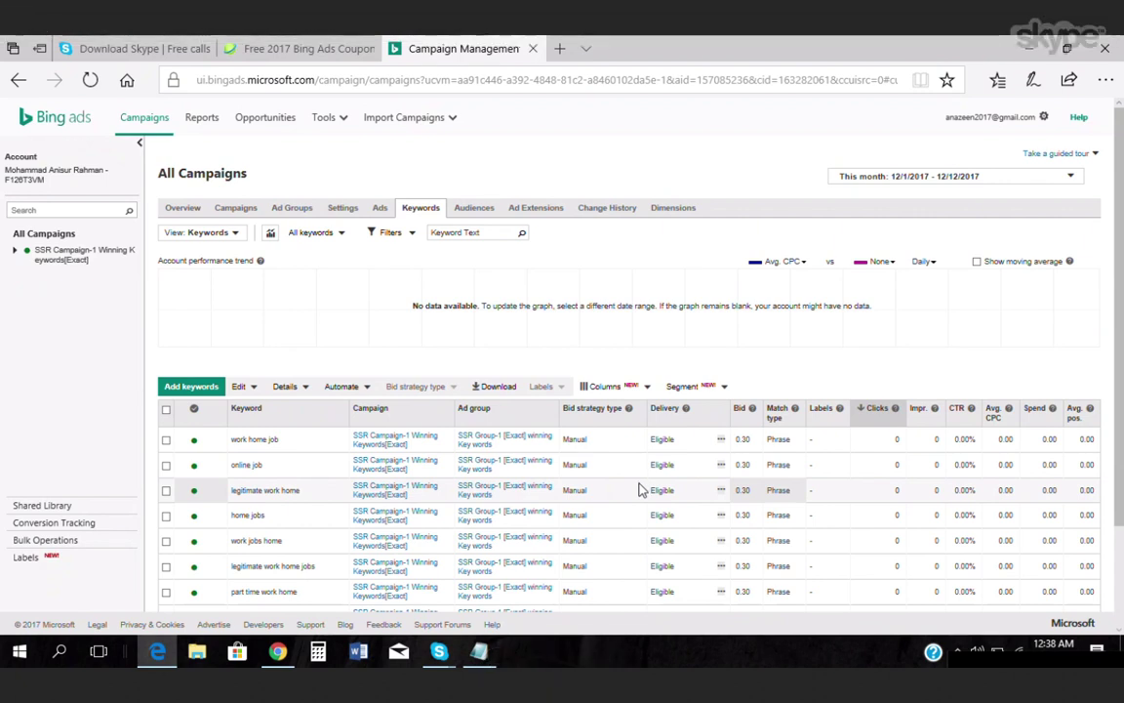
pyautogui.scroll(-2, 639, 489)
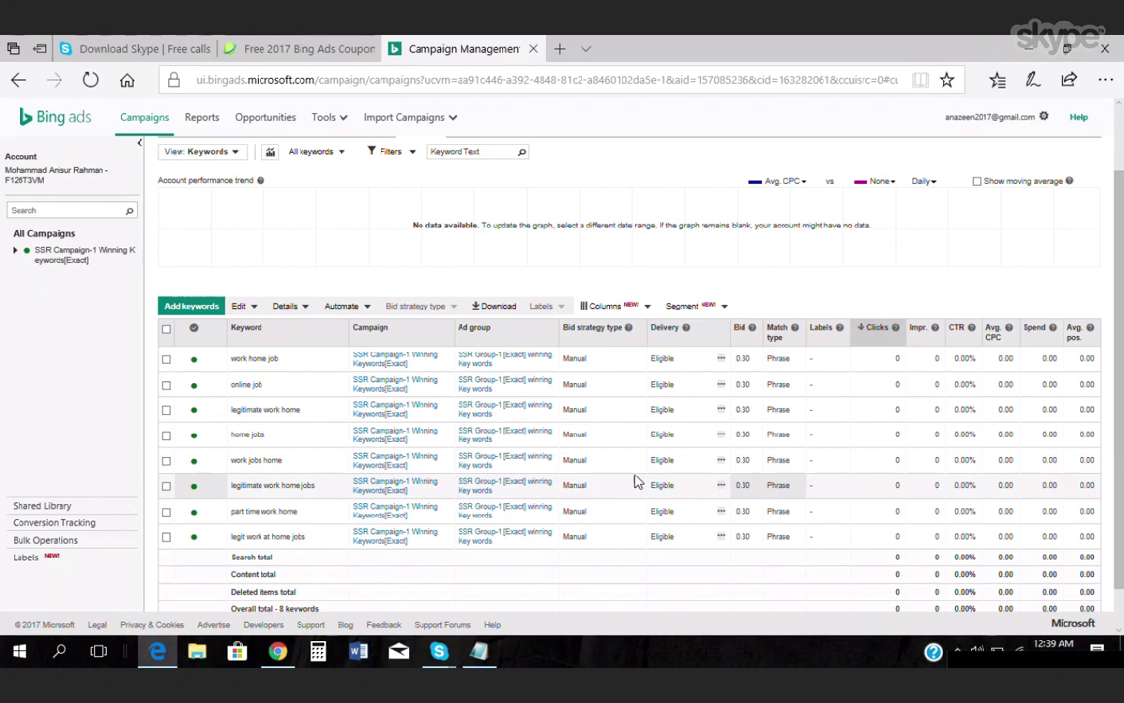
pyautogui.scroll(2, 544, 456)
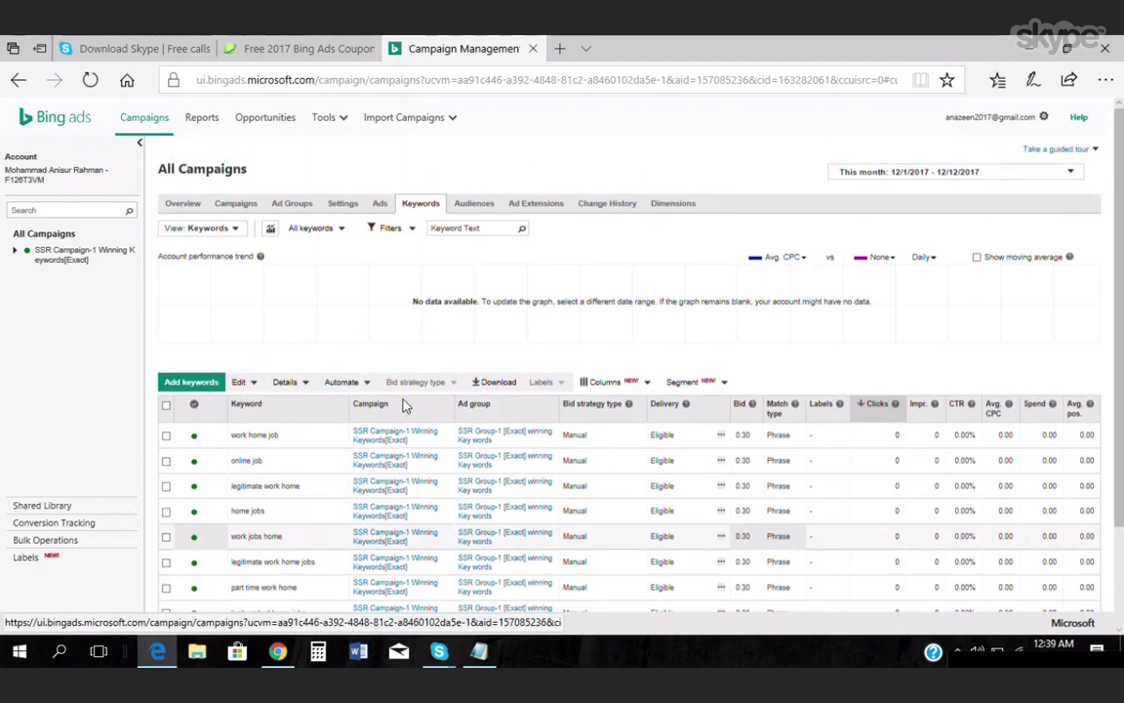
# Rename the campaign to "SSR Campaign-1 Winning Keywords[Phrase]" and save the new name.
pyautogui.click(232, 204)
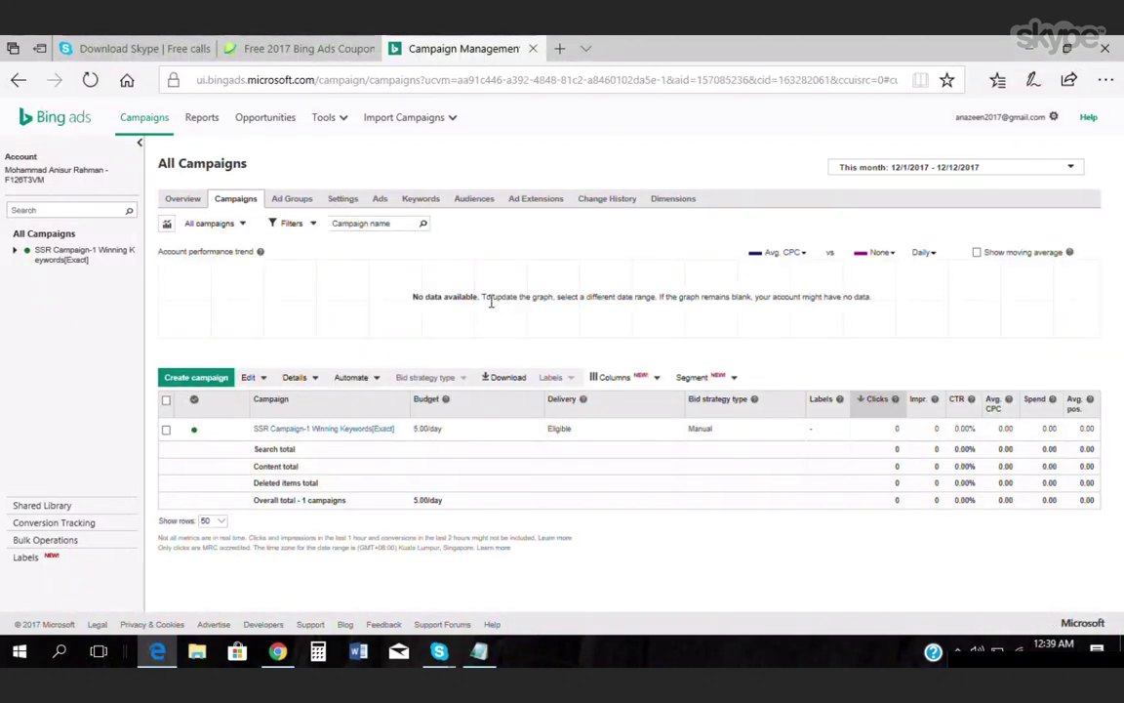
pyautogui.moveTo(256, 357)
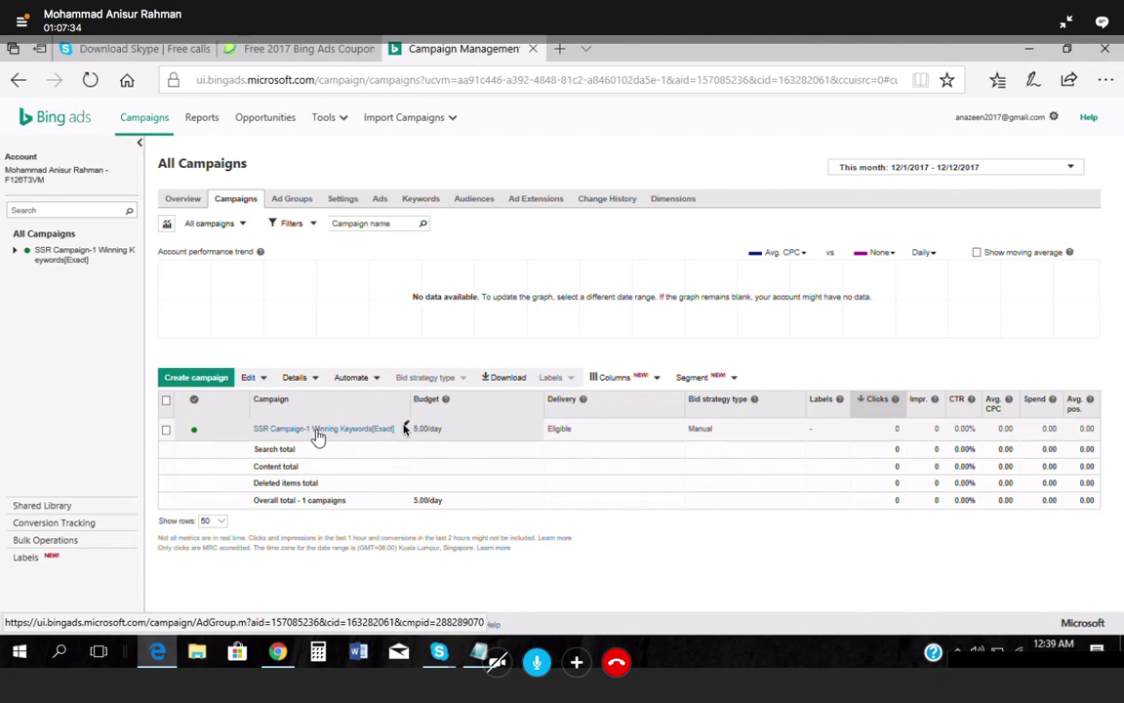
pyautogui.click(406, 429)
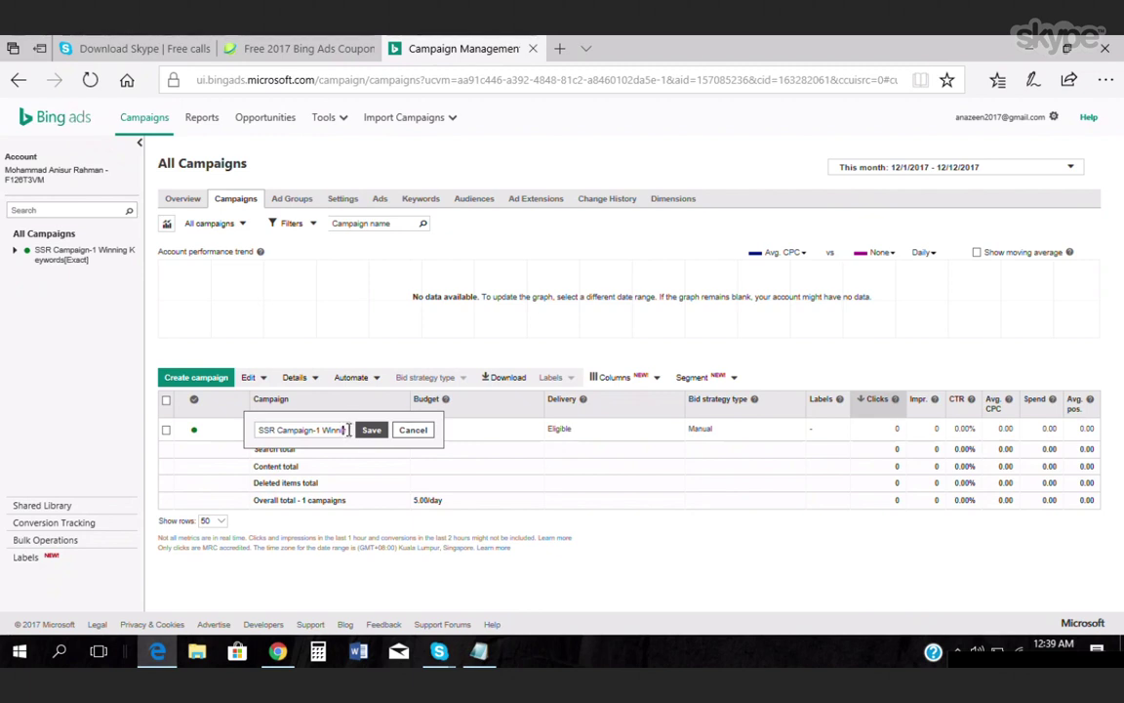
pyautogui.press('Right')
pyautogui.press('Right')
pyautogui.press('Right')
pyautogui.press('Delete')
pyautogui.press('Delete')
pyautogui.press('Delete')
pyautogui.press('Delete')
pyautogui.press('Delete')
pyautogui.write('Phrase')
pyautogui.click(375, 432)
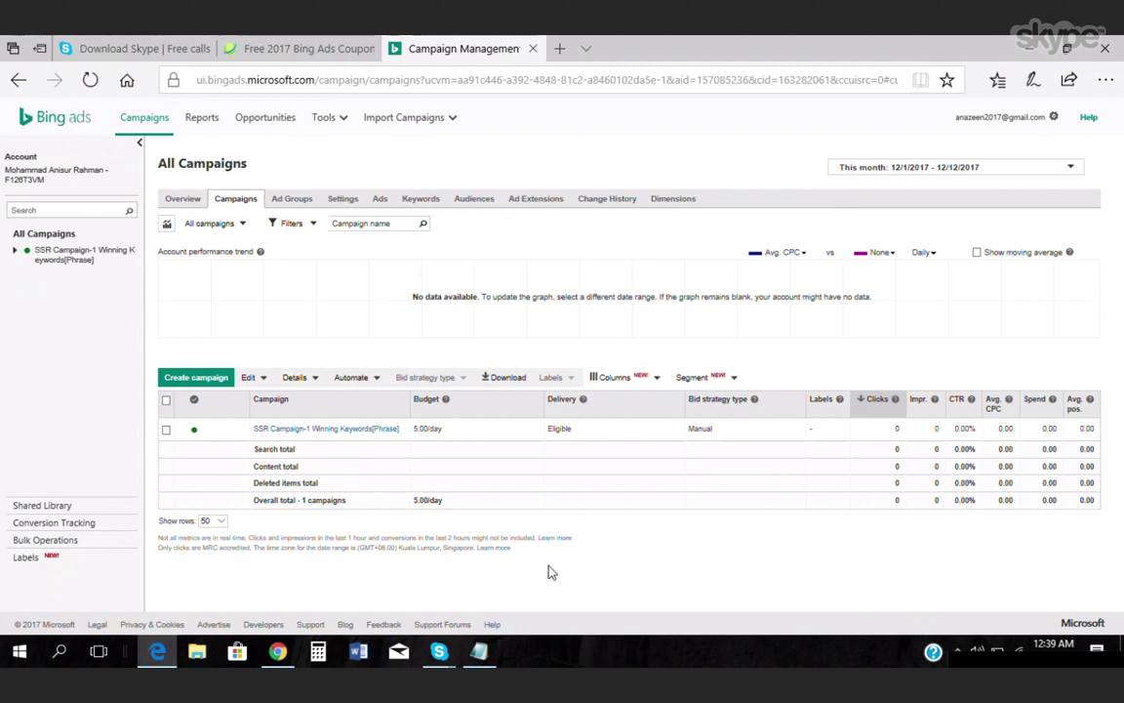
# Rename the ad group by replacing [Exact] with [Phrase] after "SSR Group-1", and save the new name.
pyautogui.click(280, 201)
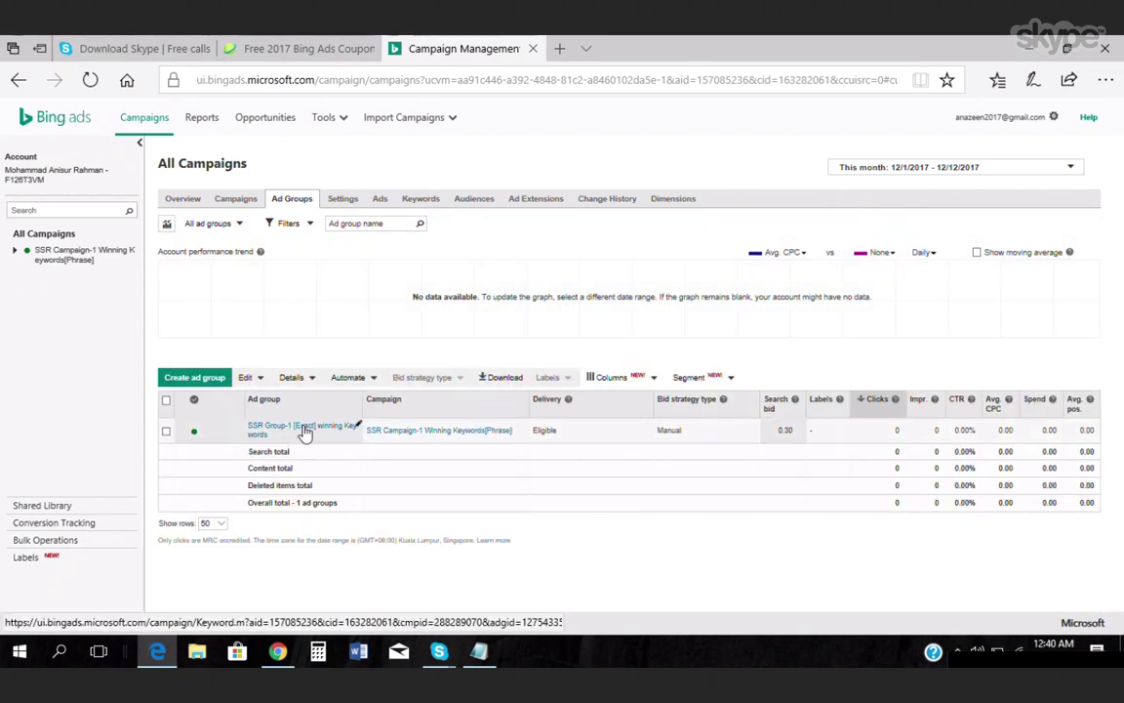
pyautogui.click(363, 429)
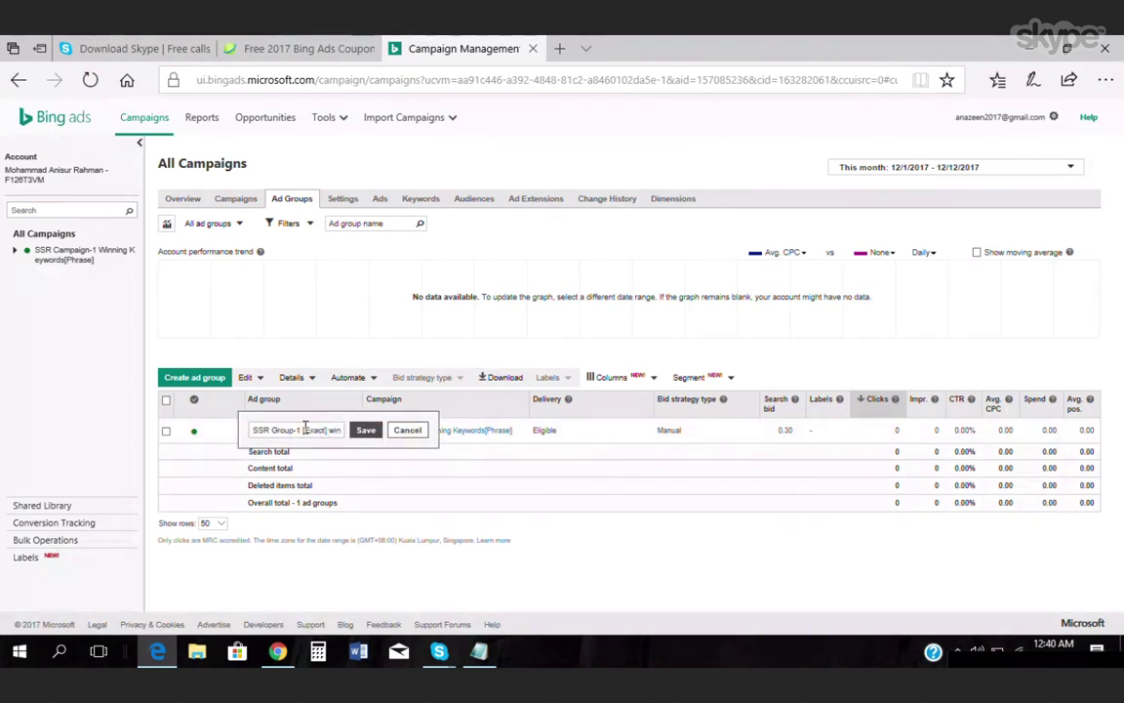
pyautogui.moveTo(303, 429); pyautogui.dragTo(328, 429)
pyautogui.write('Phrase')
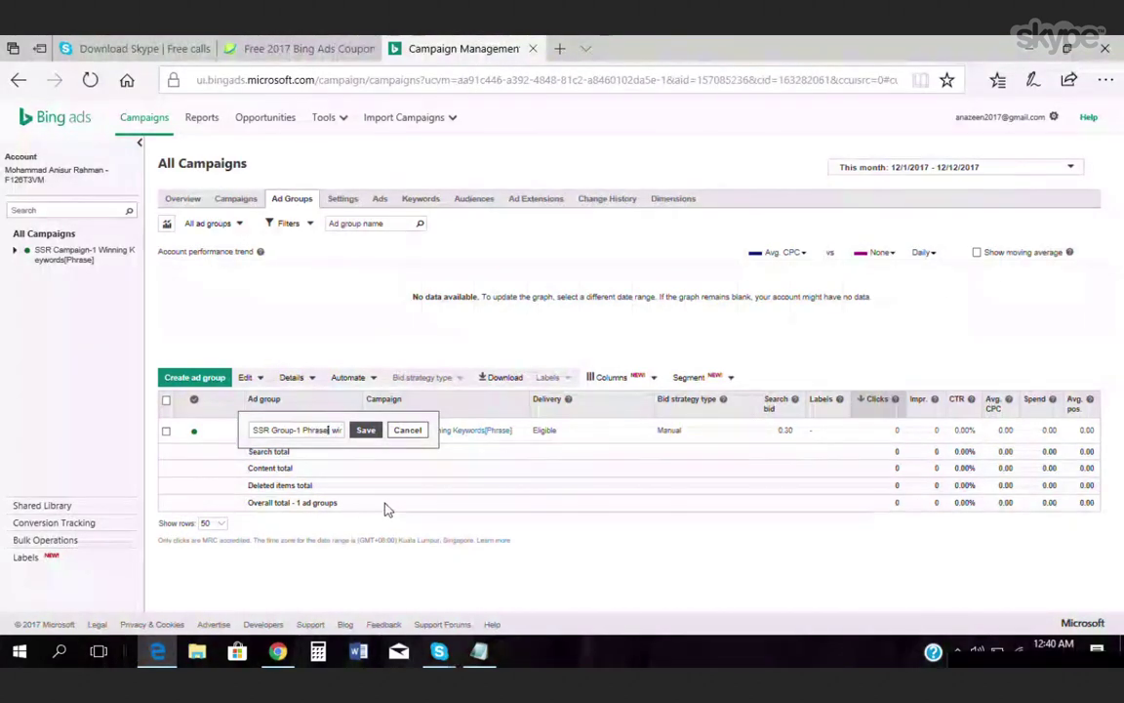
pyautogui.press('Delete')
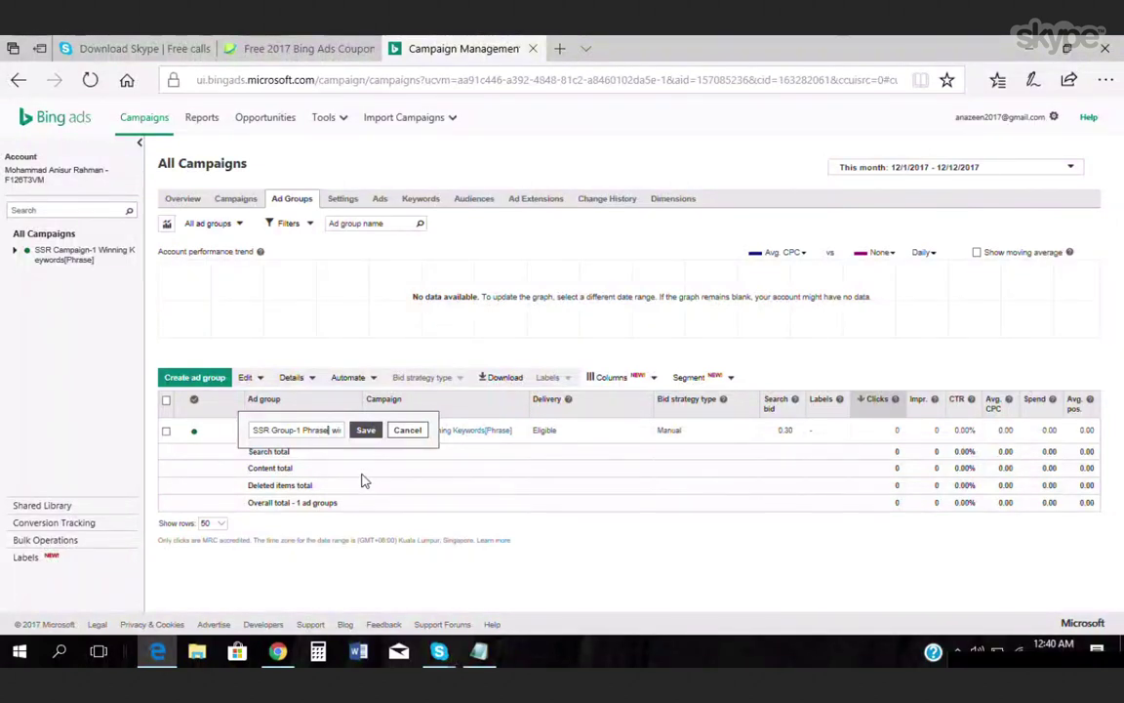
pyautogui.click(301, 430)
pyautogui.write('[')
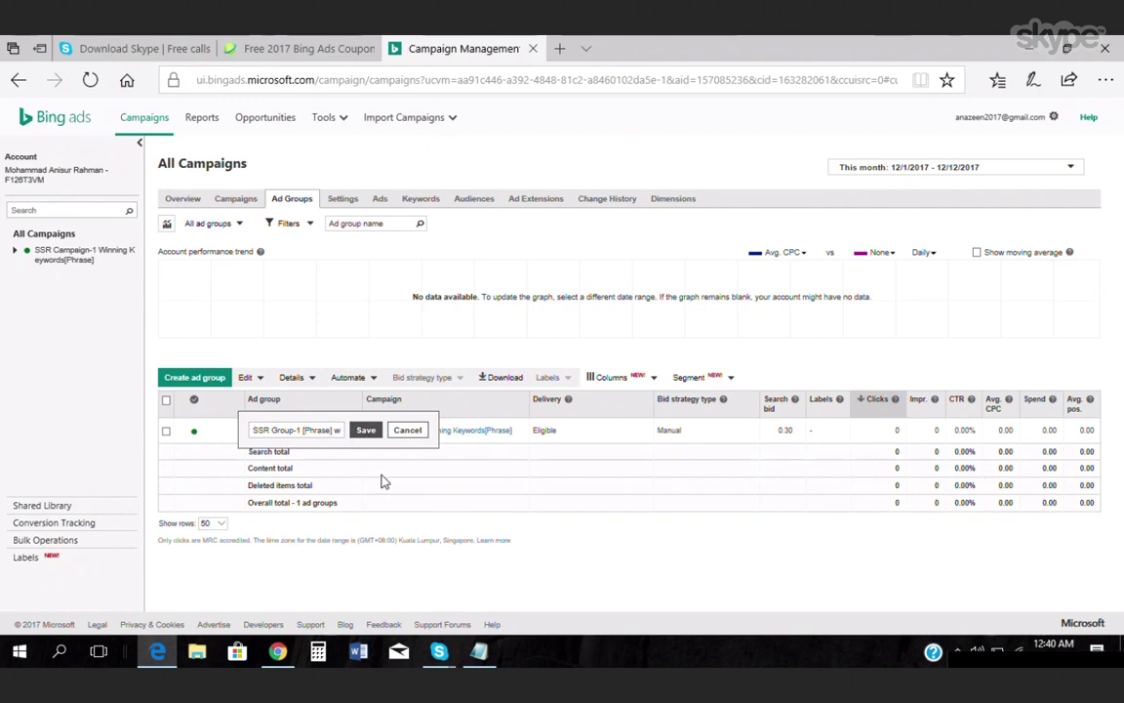
pyautogui.click(365, 430)
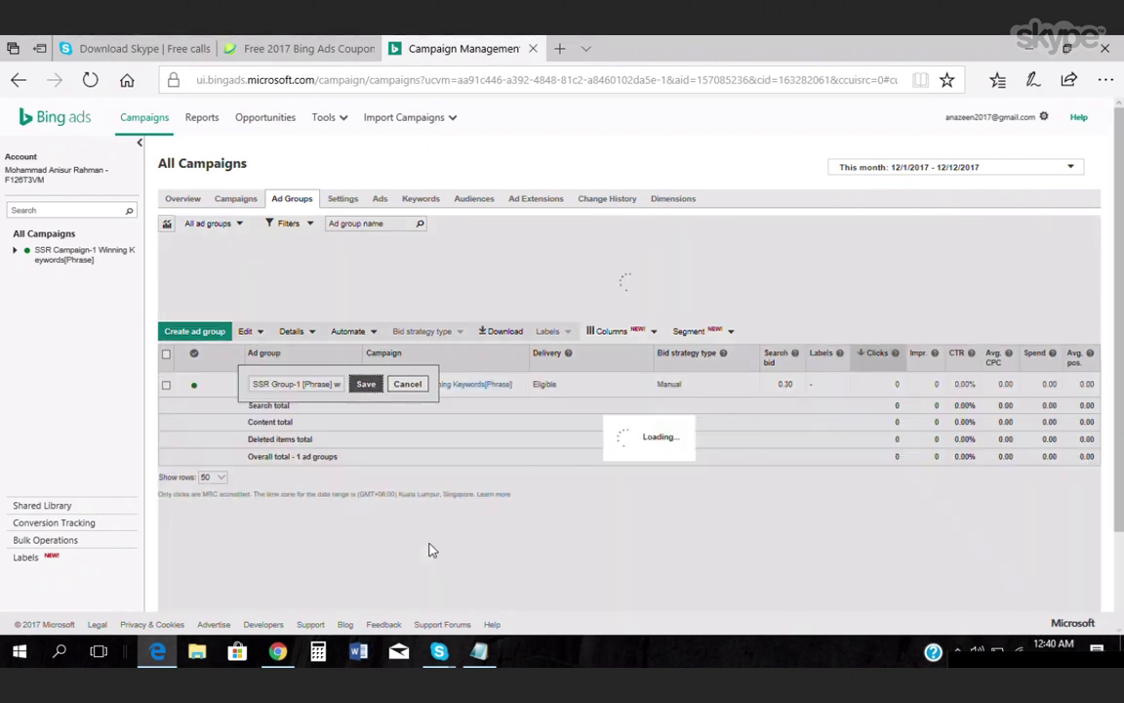